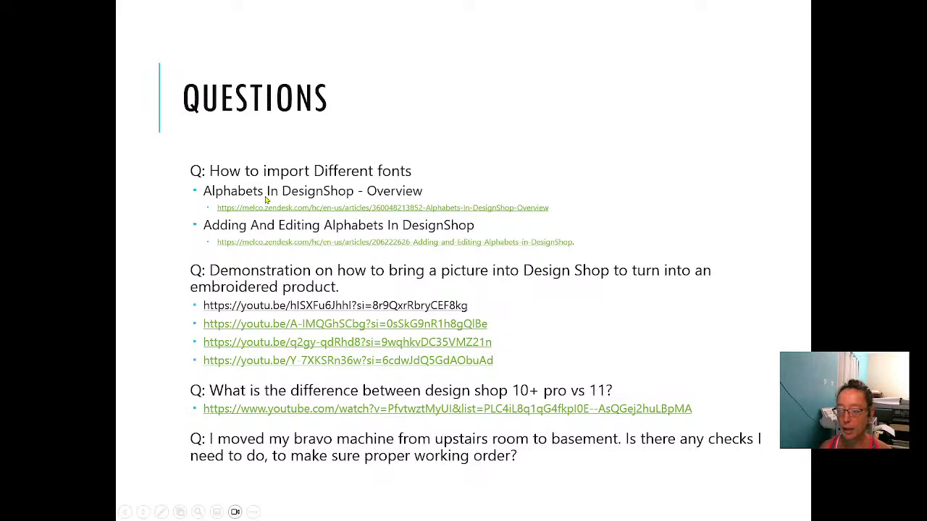
{"action": "key", "text": "Right"}
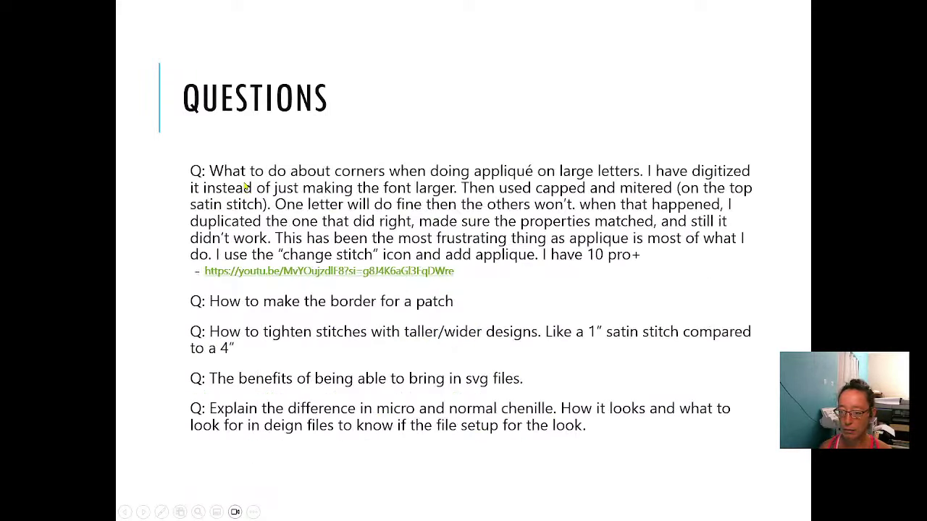
{"action": "key", "text": "Right"}
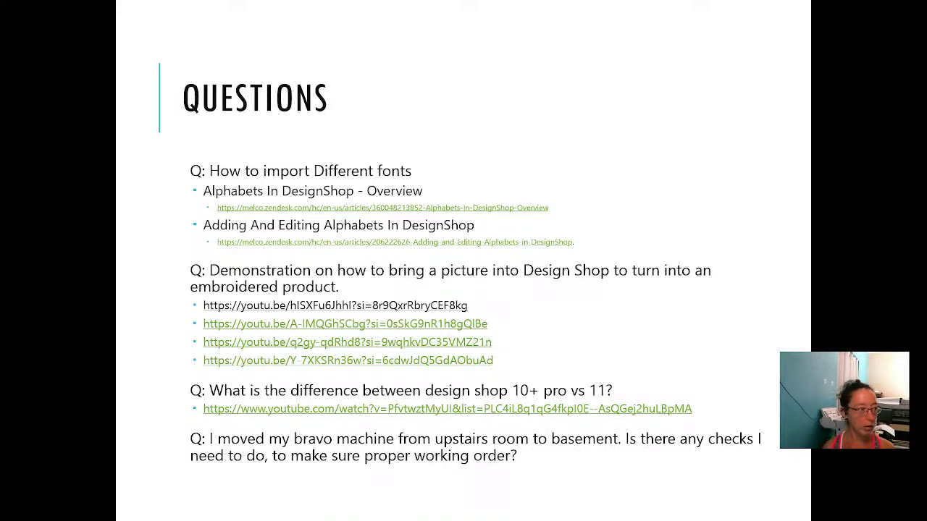
Switch to the browser, open the Knowledgebase/FAQ from melco-service.com, and search the help center for "alphabet".
{"action": "key", "text": "alt+Tab"}
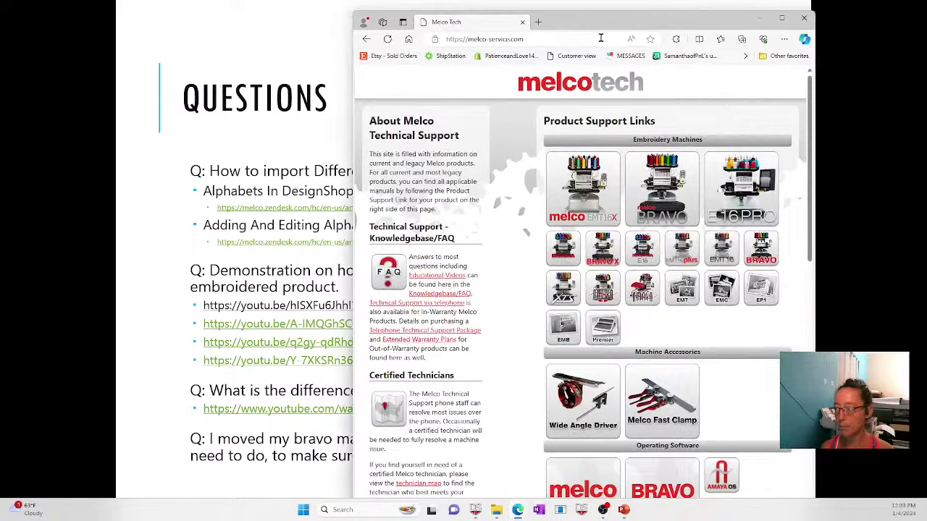
{"action": "left_click", "coordinate": [553, 38]}
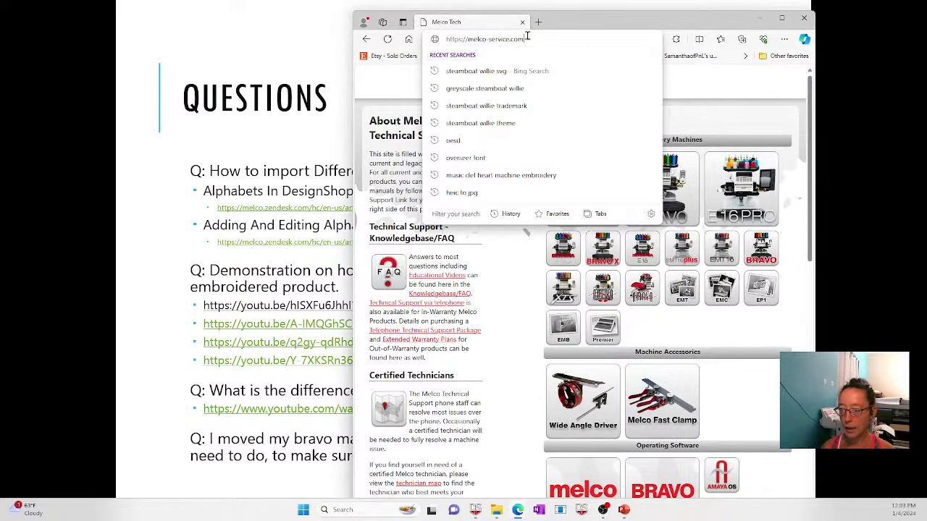
{"action": "left_click", "coordinate": [393, 287]}
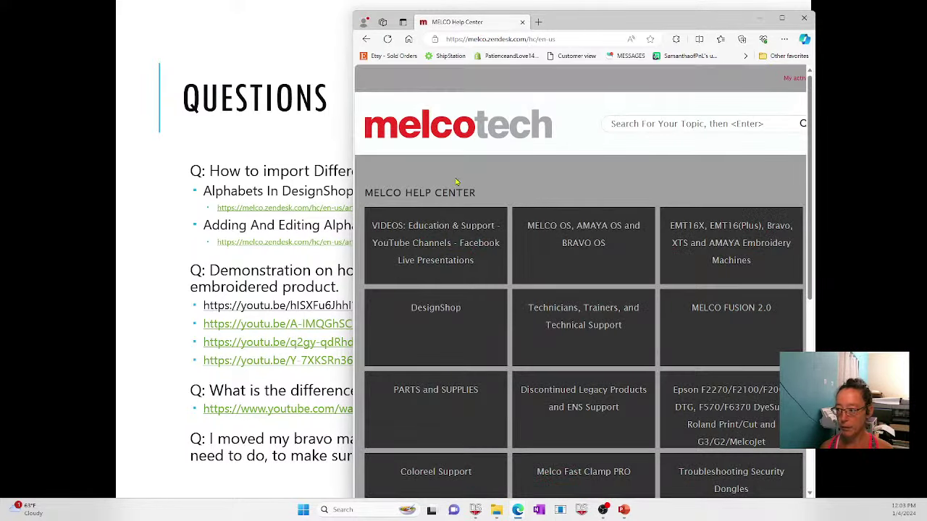
{"action": "left_click", "coordinate": [723, 123]}
{"action": "type", "text": "alphabet"}
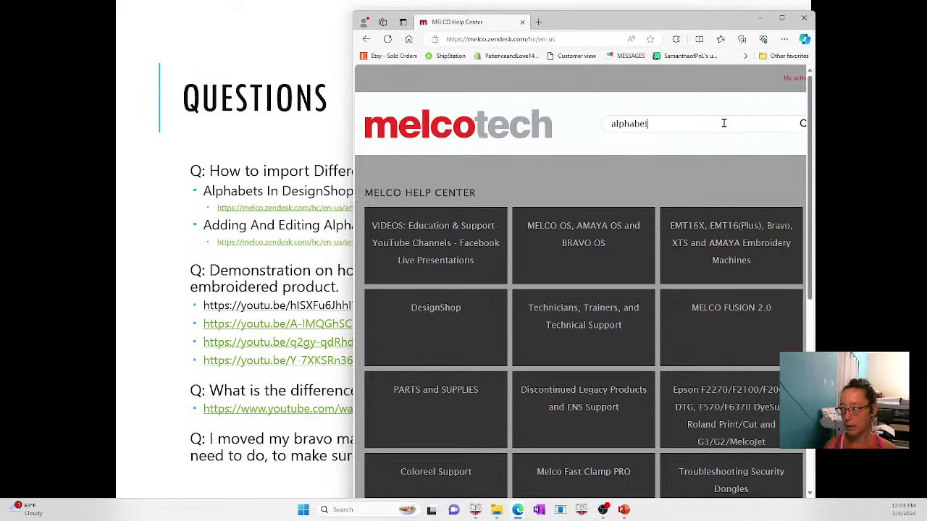
{"action": "key", "text": "Return"}
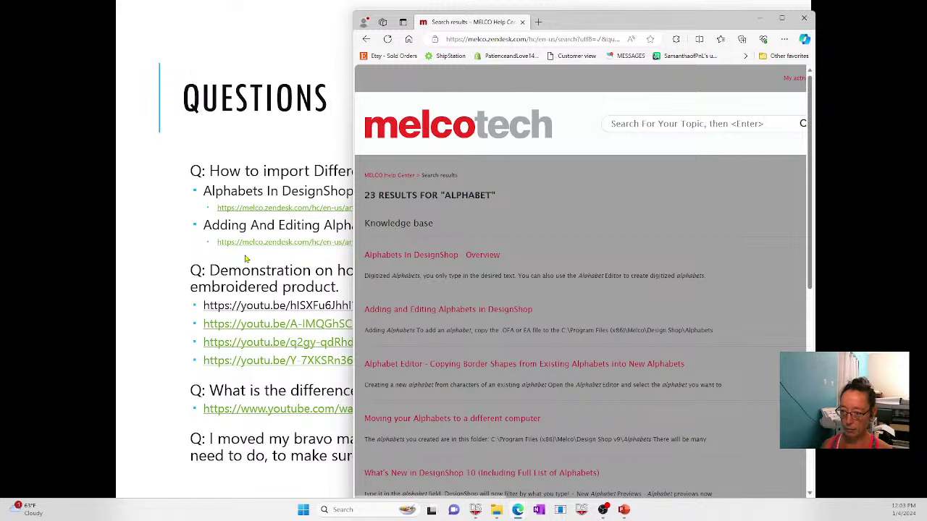
Return to the slides, open the linked "Alphabets In DesignShop - Overview" article, and examine the alphabet types it describes.
{"action": "left_click", "coordinate": [330, 255]}
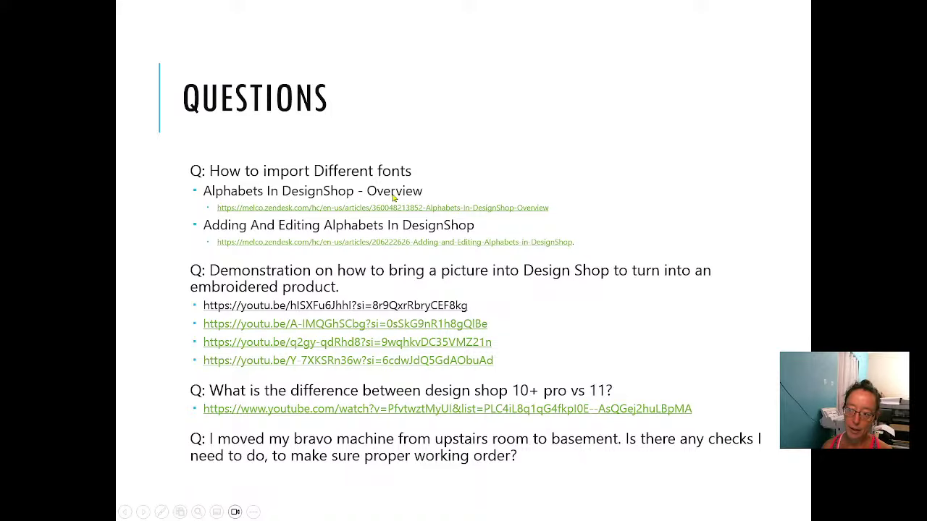
{"action": "left_click", "coordinate": [360, 209]}
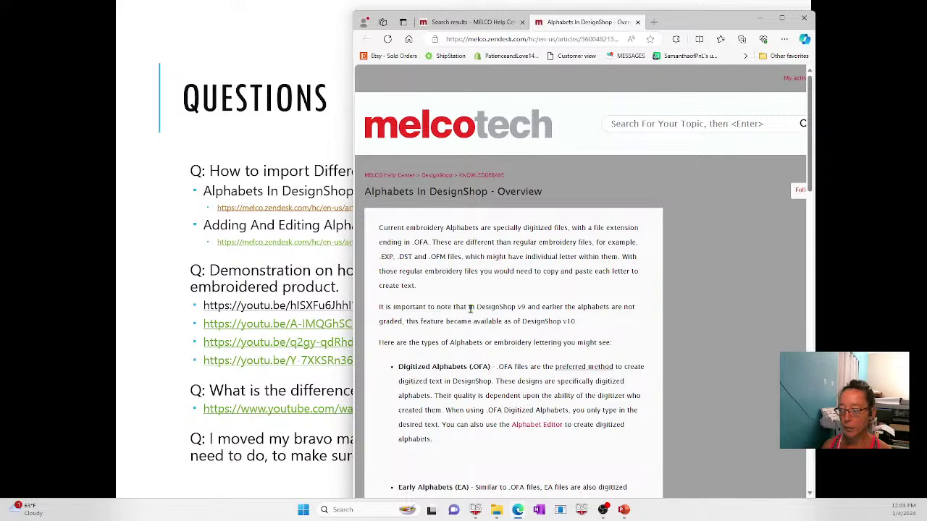
{"action": "scroll", "coordinate": [453, 265], "scroll_direction": "down", "scroll_amount": 1}
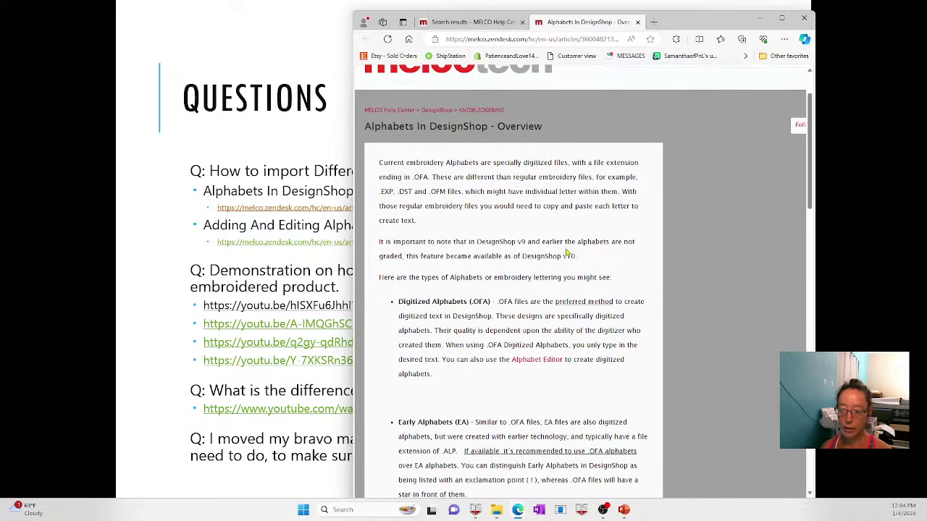
{"action": "scroll", "coordinate": [565, 249], "scroll_direction": "down", "scroll_amount": 1}
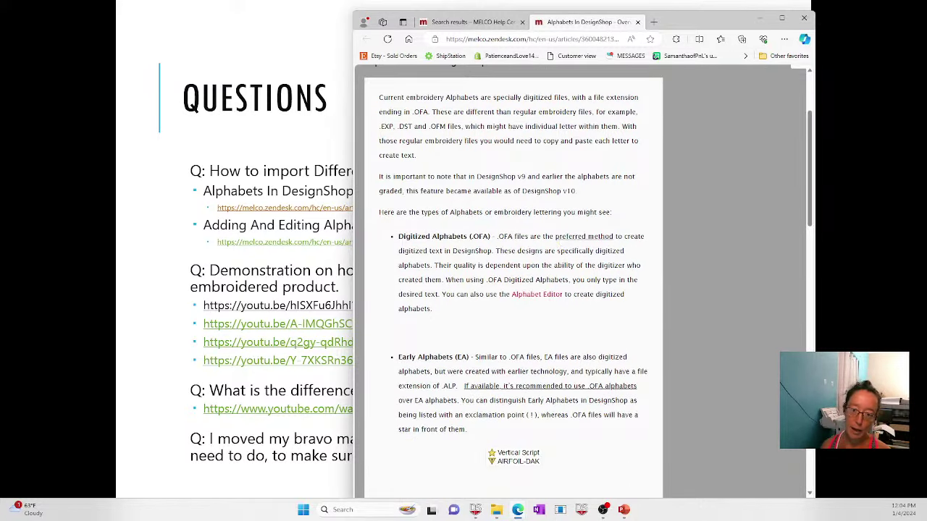
{"action": "scroll", "coordinate": [557, 300], "scroll_direction": "down", "scroll_amount": 1}
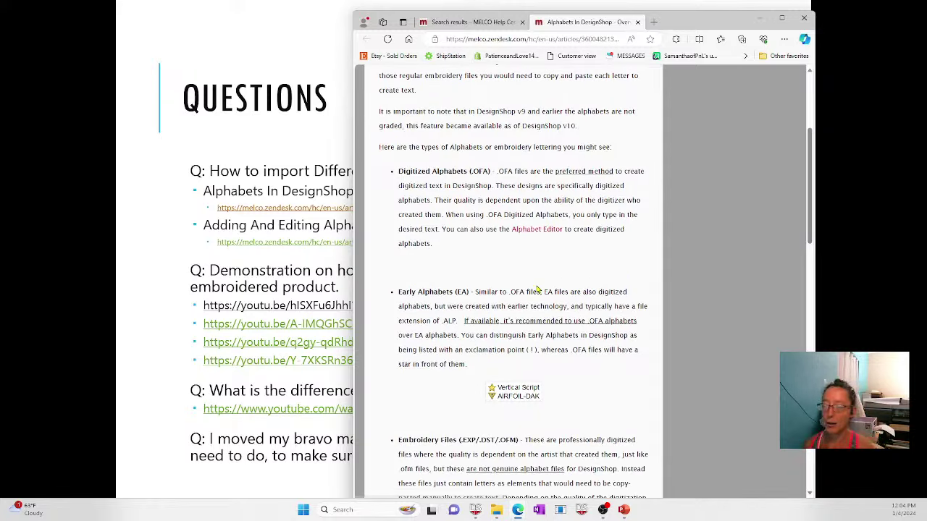
{"action": "scroll", "coordinate": [600, 348], "scroll_direction": "down", "scroll_amount": 1}
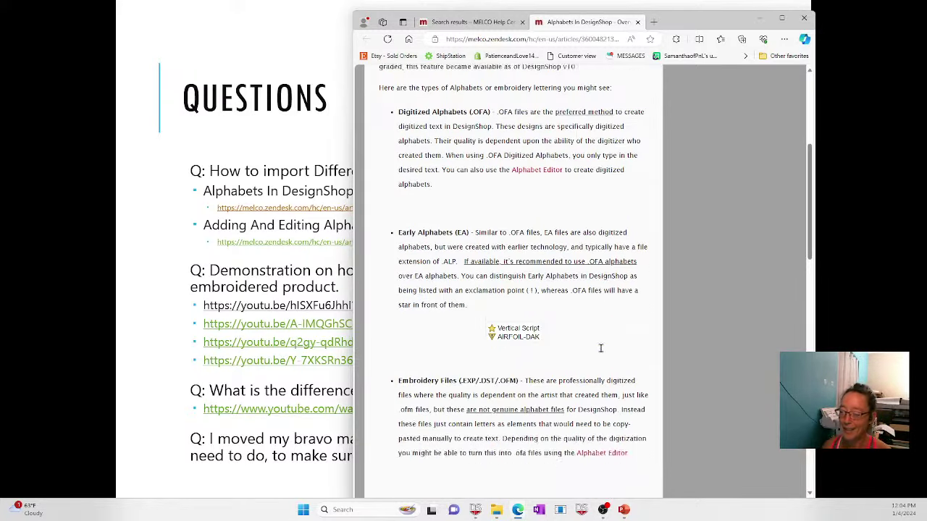
{"action": "scroll", "coordinate": [601, 349], "scroll_direction": "down", "scroll_amount": 2}
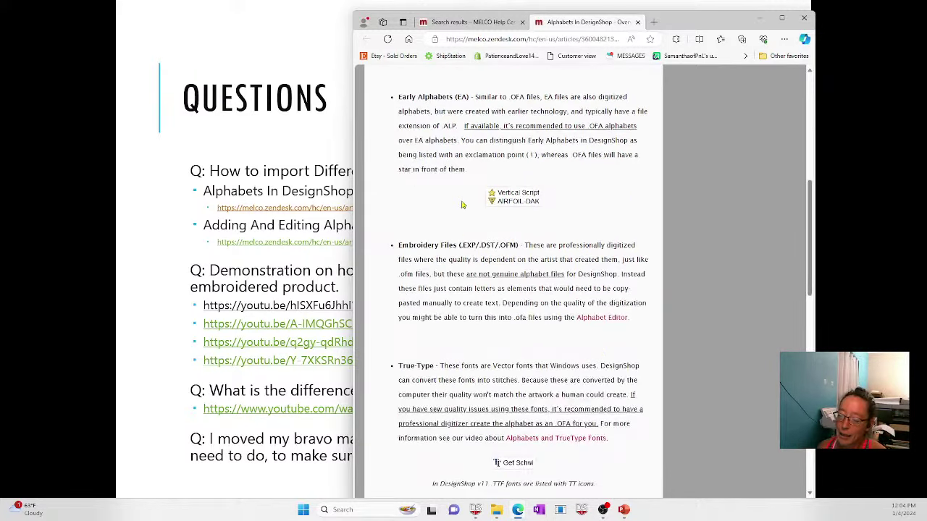
{"action": "scroll", "coordinate": [461, 205], "scroll_direction": "down", "scroll_amount": 3}
{"action": "scroll", "coordinate": [515, 151], "scroll_direction": "up", "scroll_amount": 6}
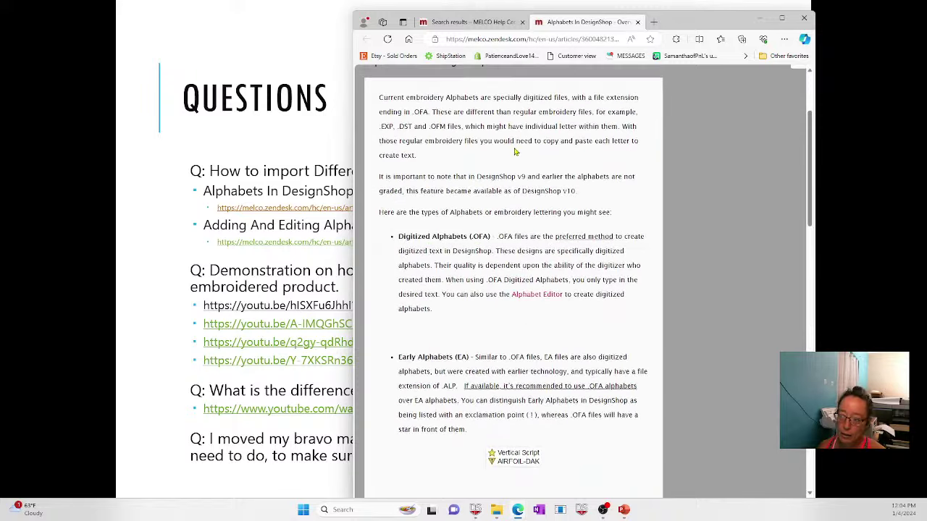
{"action": "scroll", "coordinate": [518, 243], "scroll_direction": "down", "scroll_amount": 1}
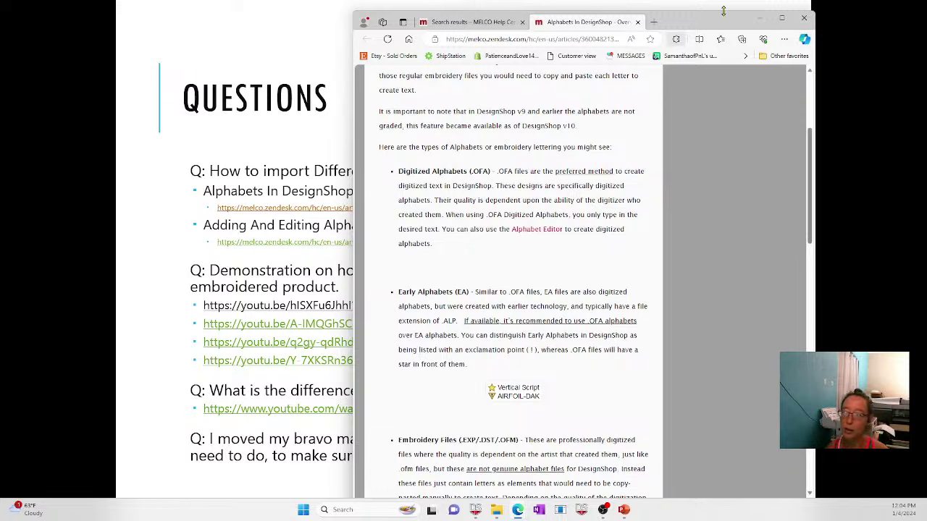
Switch to DesignShop and review the alphabet categories available for lettering, including the fonts in the Block group.
{"action": "left_click", "coordinate": [476, 510]}
{"action": "left_click", "coordinate": [18, 82]}
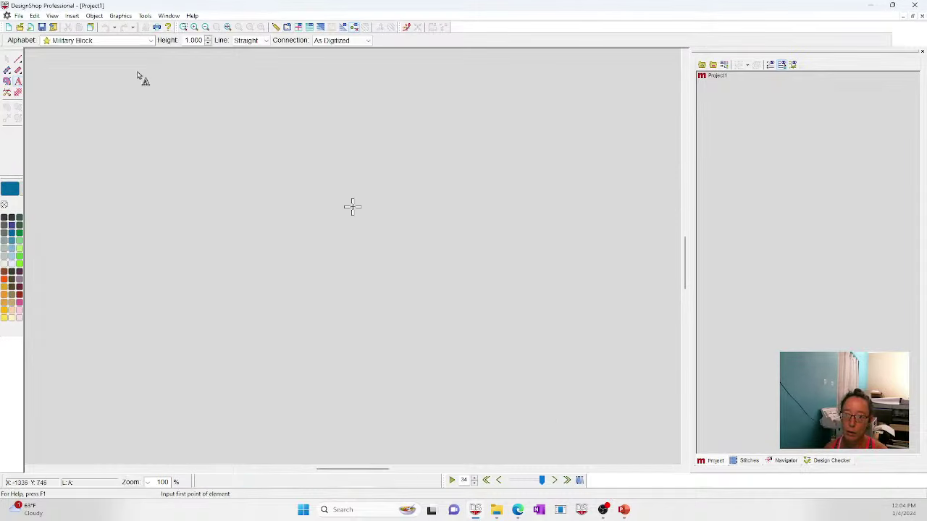
{"action": "left_click", "coordinate": [149, 41]}
{"action": "left_click", "coordinate": [58, 60]}
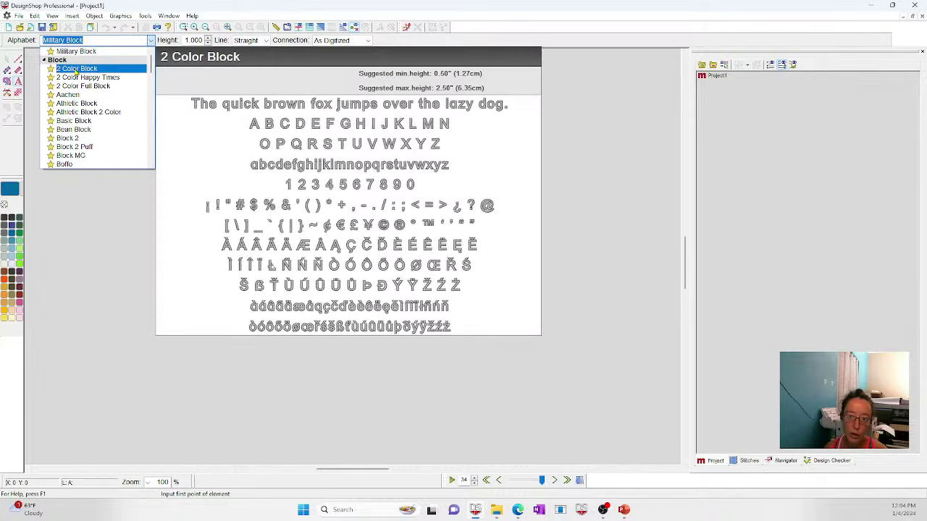
{"action": "left_click", "coordinate": [44, 61]}
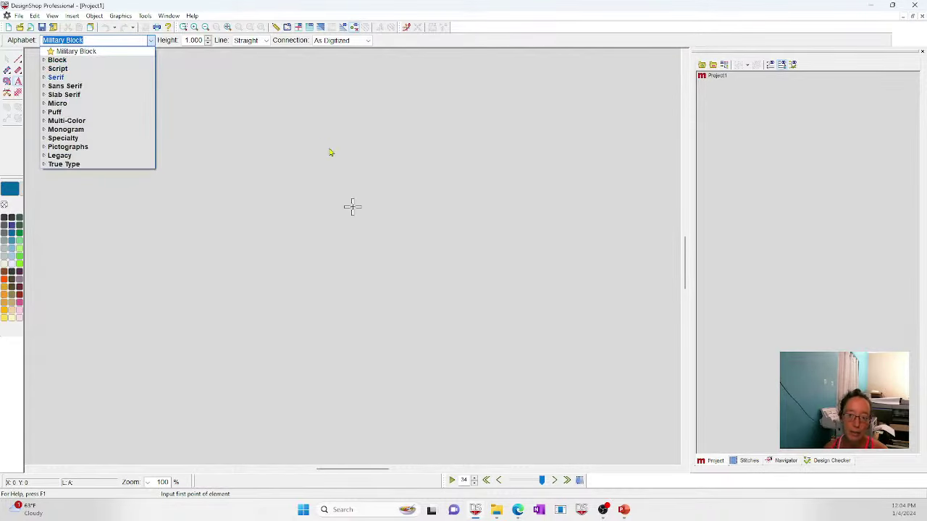
{"action": "left_click", "coordinate": [343, 168]}
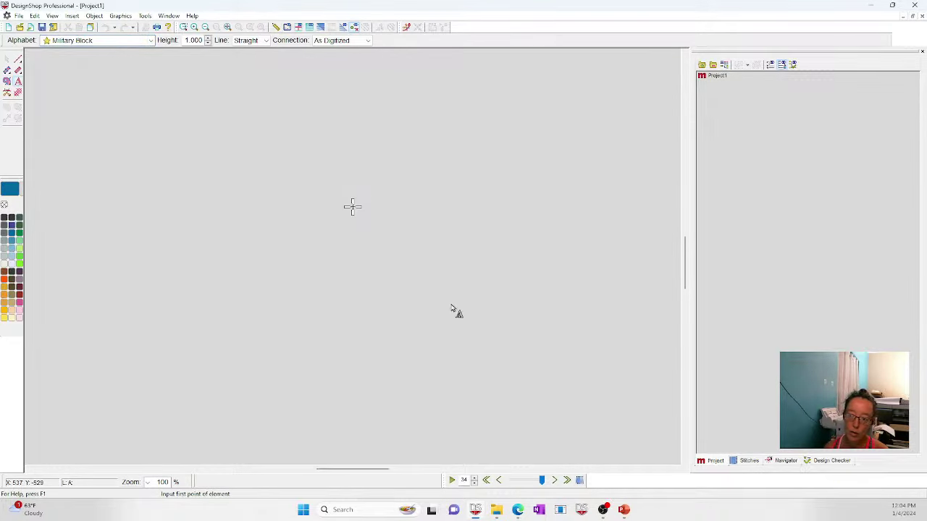
Return to the alphabets article in the browser and examine its sections on embroidery files and True-Type fonts.
{"action": "mouse_move", "coordinate": [508, 511]}
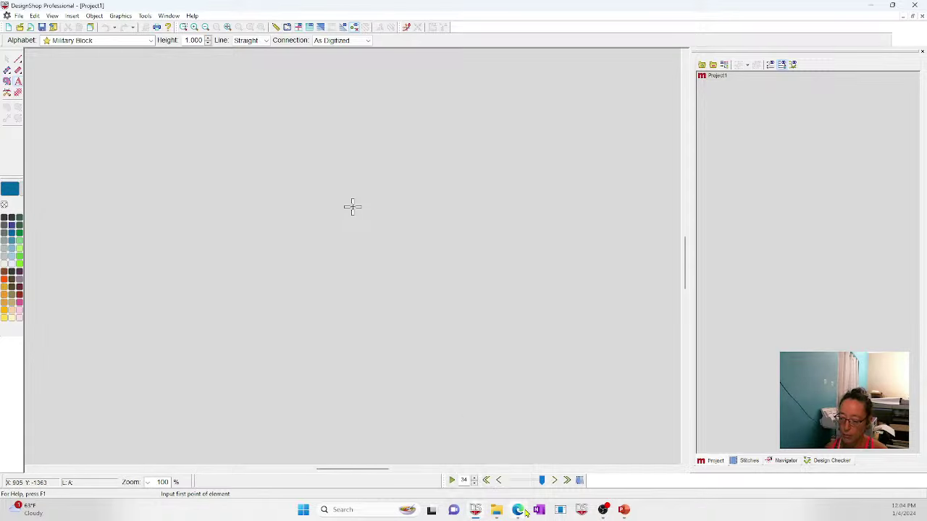
{"action": "left_click", "coordinate": [547, 453]}
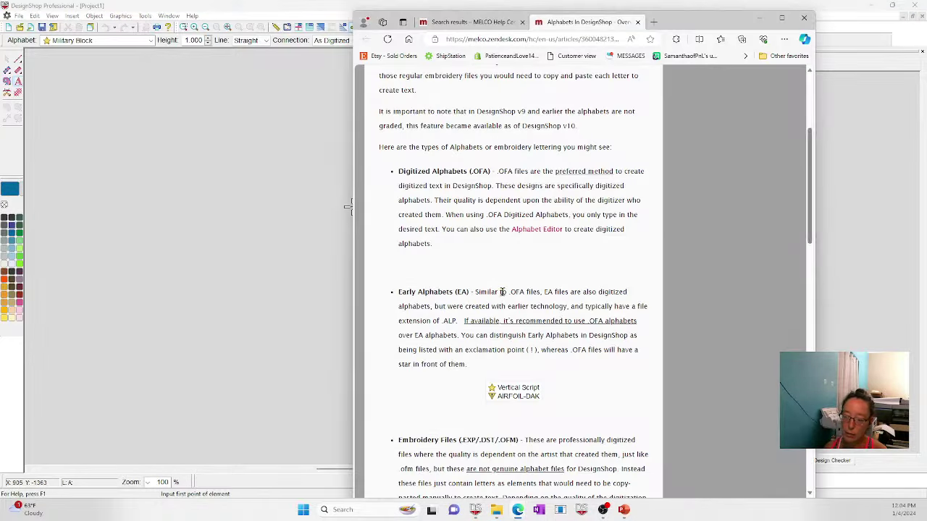
{"action": "scroll", "coordinate": [502, 292], "scroll_direction": "down", "scroll_amount": 2}
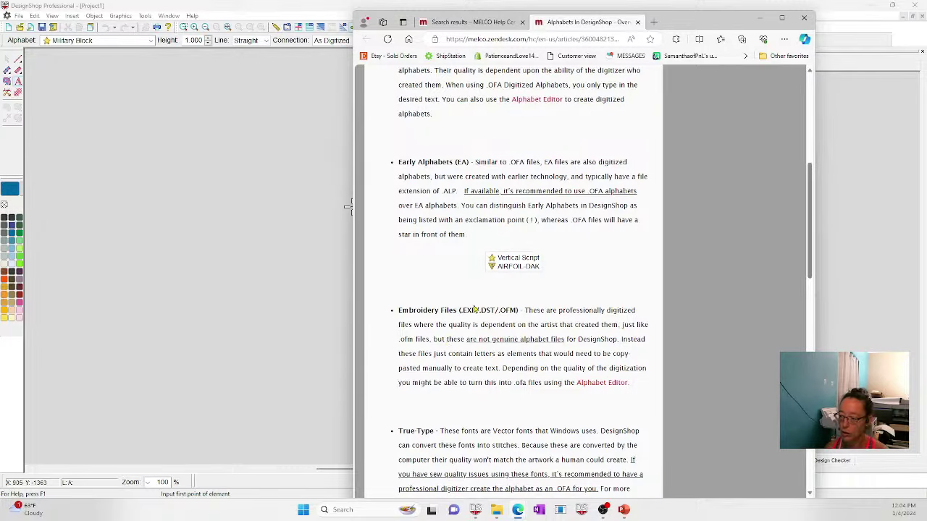
{"action": "scroll", "coordinate": [473, 458], "scroll_direction": "down", "scroll_amount": 1}
{"action": "scroll", "coordinate": [472, 457], "scroll_direction": "down", "scroll_amount": 2}
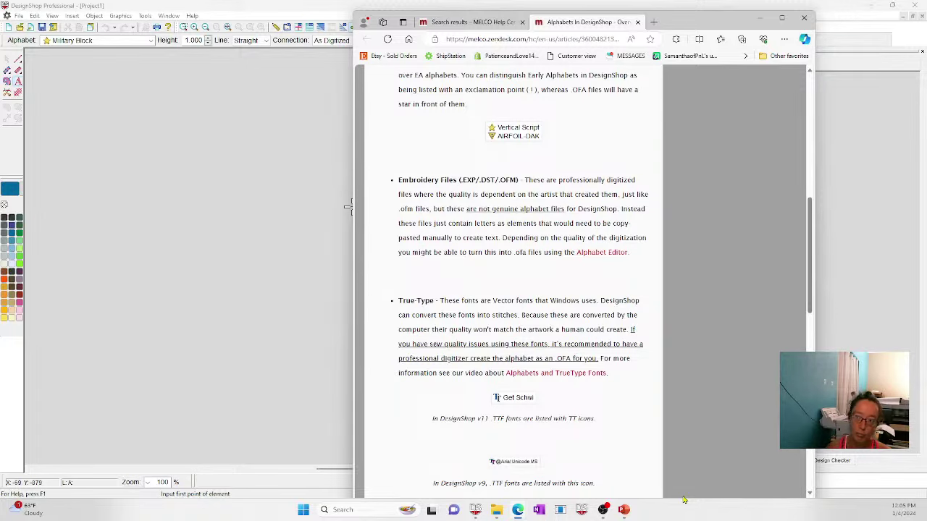
In DesignShop, add the lettering ASDFUG in the True Type alphabet Avengeance Heroic Avenger and display its stitches in 3D.
{"action": "left_click", "coordinate": [82, 67]}
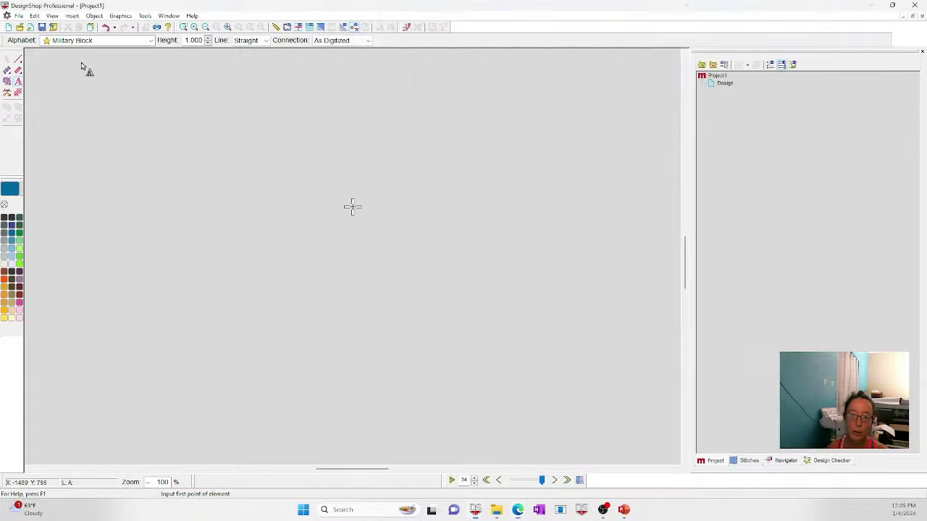
{"action": "left_click", "coordinate": [150, 40]}
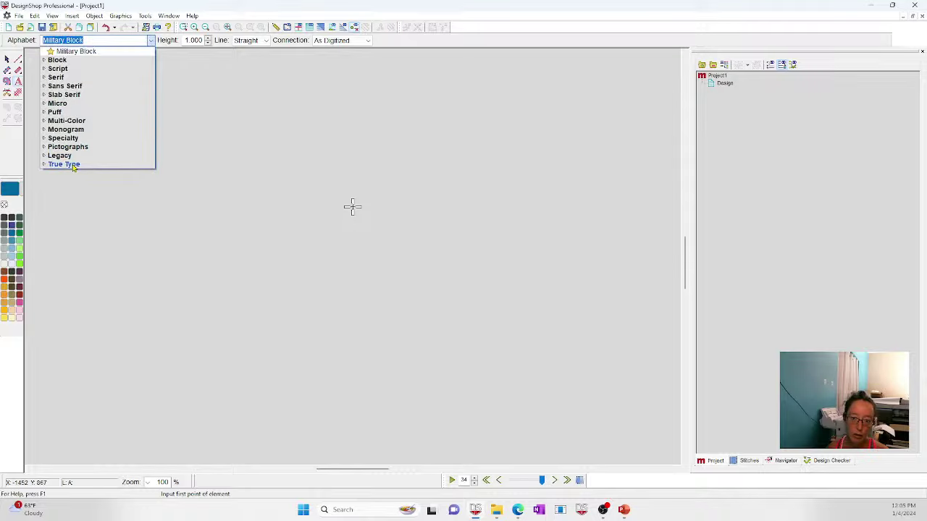
{"action": "left_click", "coordinate": [72, 165]}
{"action": "scroll", "coordinate": [86, 151], "scroll_direction": "down", "scroll_amount": 5}
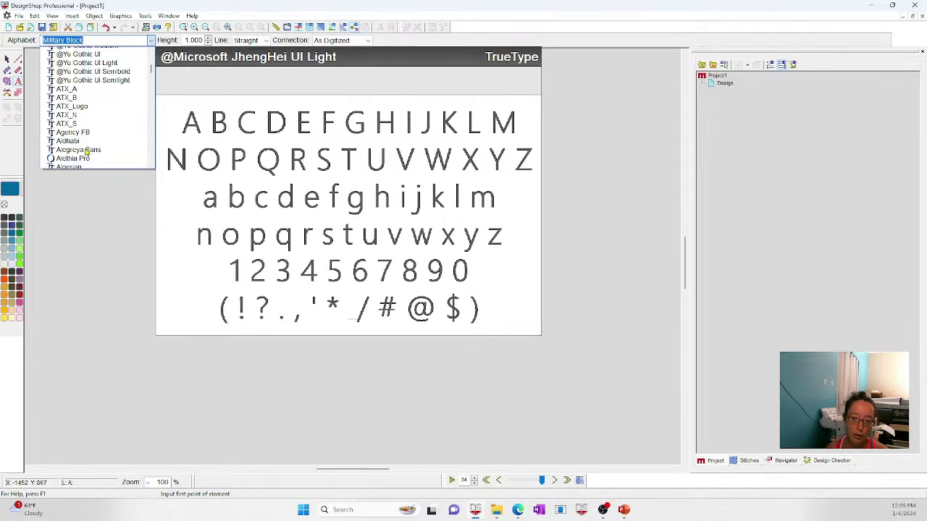
{"action": "scroll", "coordinate": [86, 151], "scroll_direction": "down", "scroll_amount": 5}
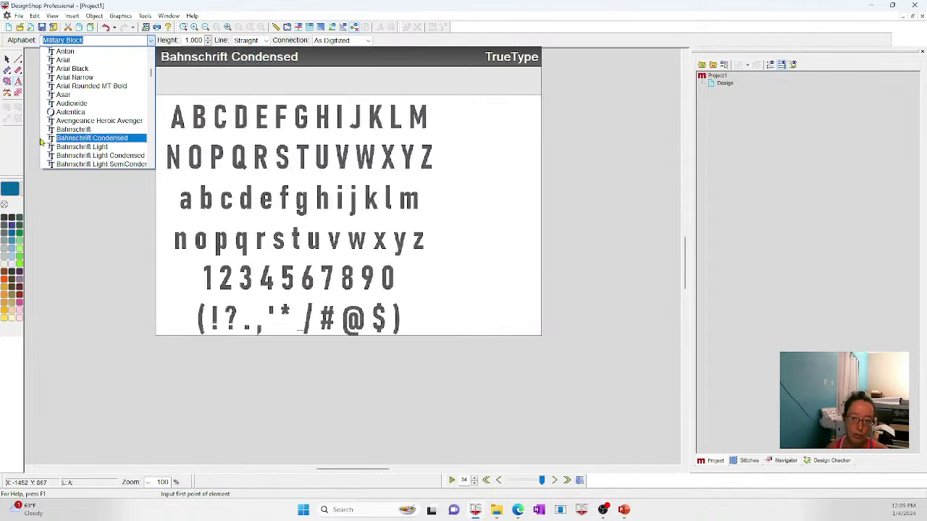
{"action": "left_click", "coordinate": [77, 121]}
{"action": "left_click", "coordinate": [325, 259]}
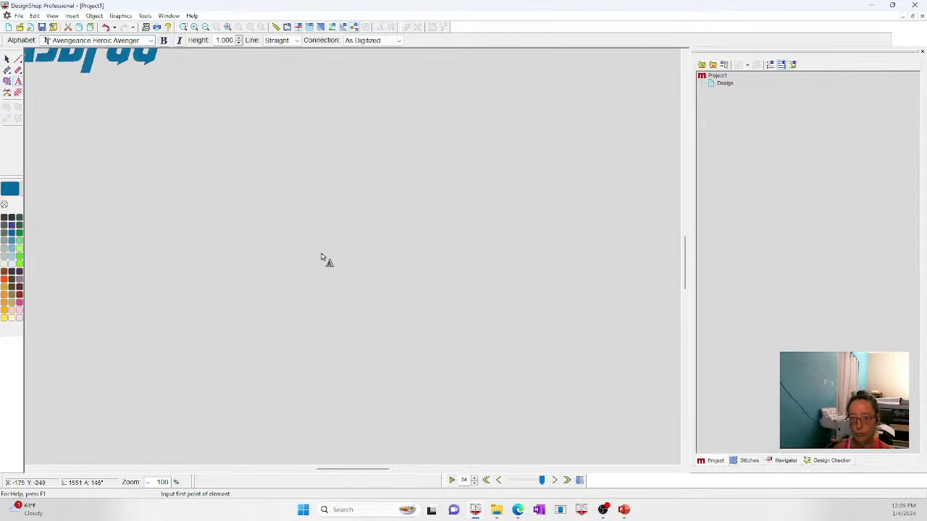
{"action": "left_click", "coordinate": [228, 27]}
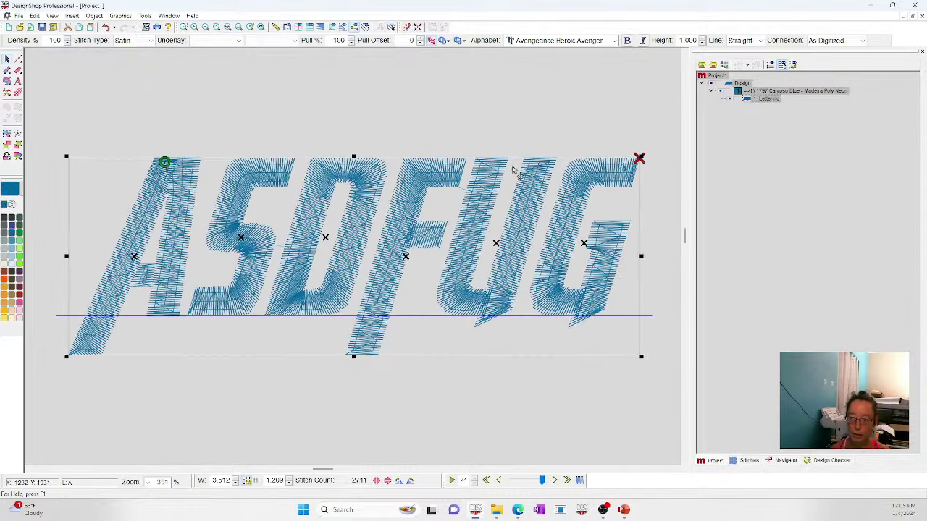
{"action": "left_click", "coordinate": [315, 28]}
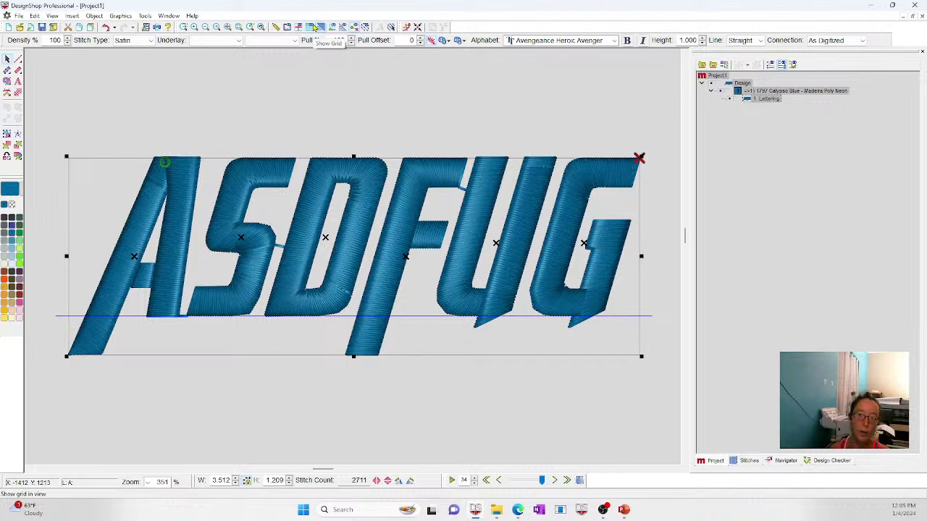
Browse the True Type alphabets offered for the selected ASDFUG lettering, checking the icons beside the font names.
{"action": "left_click", "coordinate": [613, 41]}
{"action": "left_click", "coordinate": [524, 165]}
{"action": "scroll", "coordinate": [550, 109], "scroll_direction": "down", "scroll_amount": 15}
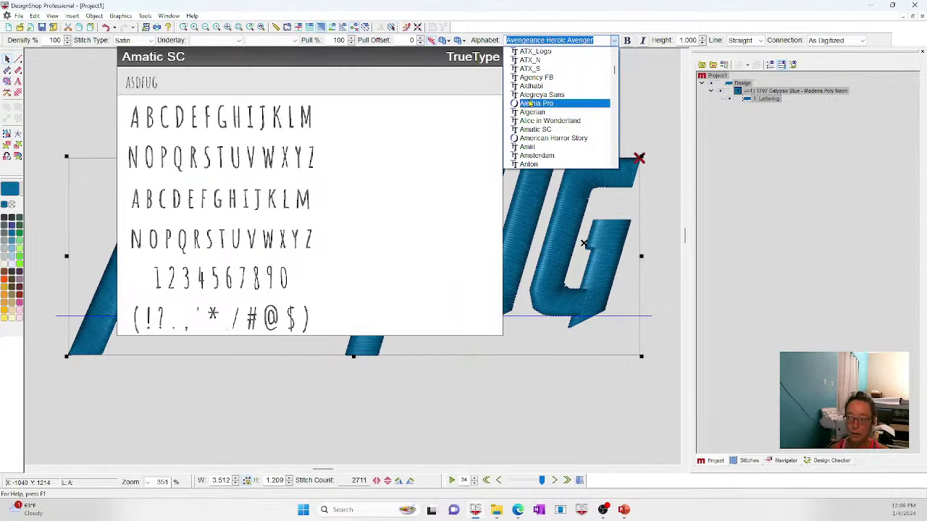
{"action": "left_click", "coordinate": [84, 79]}
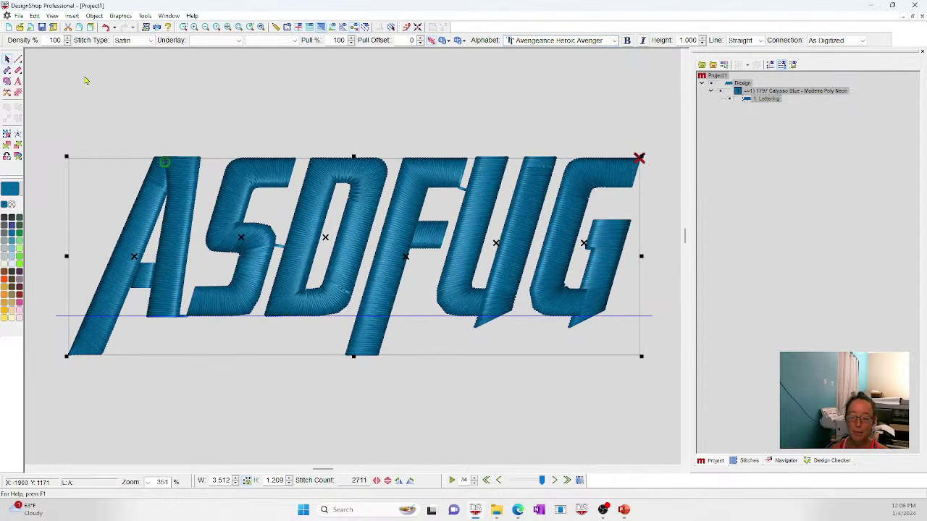
Delete the ASDFUG lettering from the project and switch back to the PowerPoint slide of questions.
{"action": "key", "text": "Delete"}
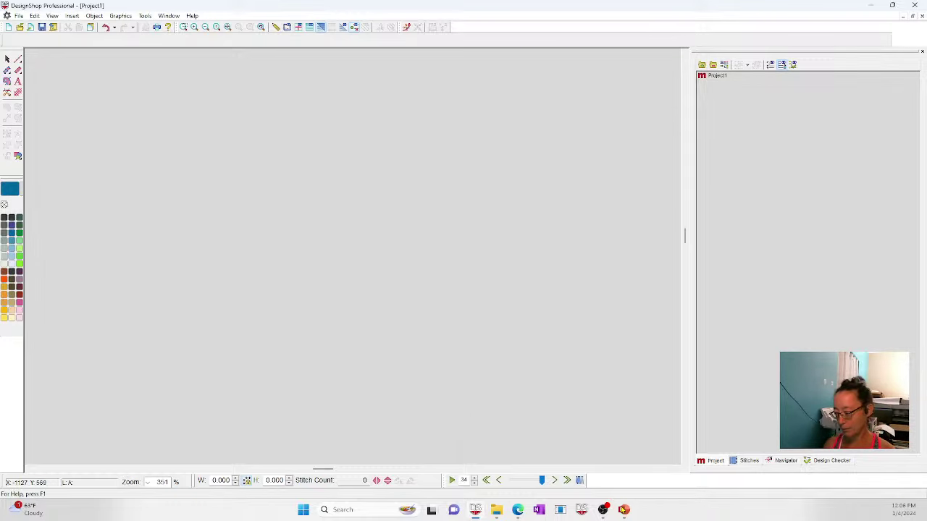
{"action": "mouse_move", "coordinate": [623, 510]}
{"action": "left_click", "coordinate": [614, 476]}
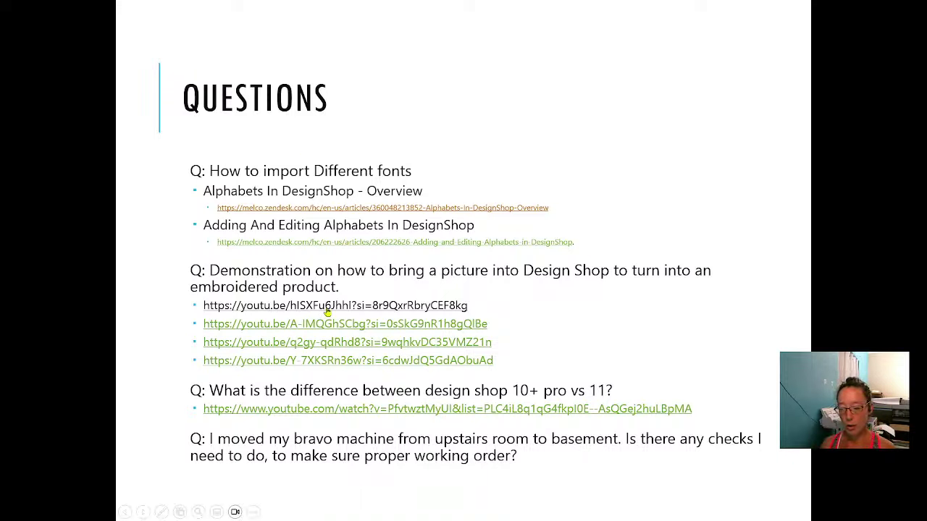
Open the linked video "Digitizing for Embroidery: Start to Finish" from the slide's picture-to-embroidery question and pause its playback.
{"action": "left_click", "coordinate": [329, 307]}
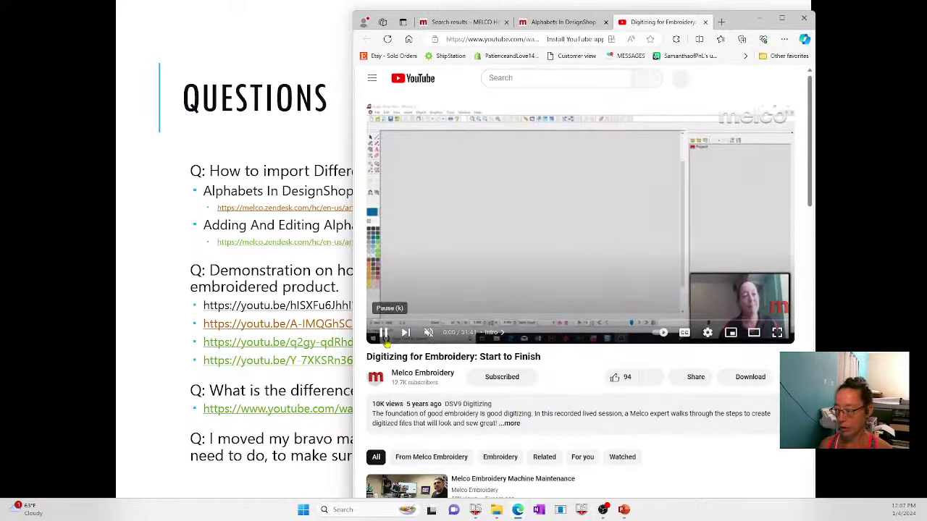
{"action": "left_click", "coordinate": [382, 334]}
{"action": "scroll", "coordinate": [570, 441], "scroll_direction": "down", "scroll_amount": 1}
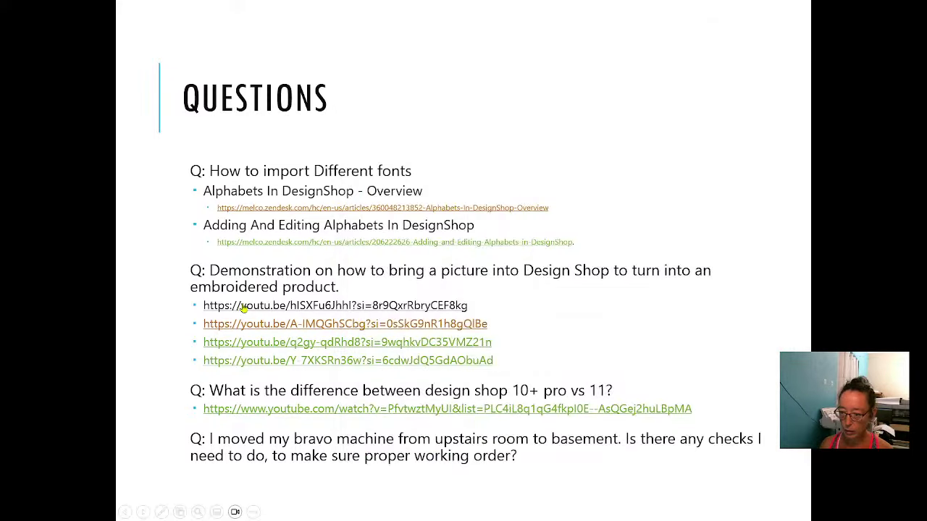
{"action": "left_click", "coordinate": [243, 308]}
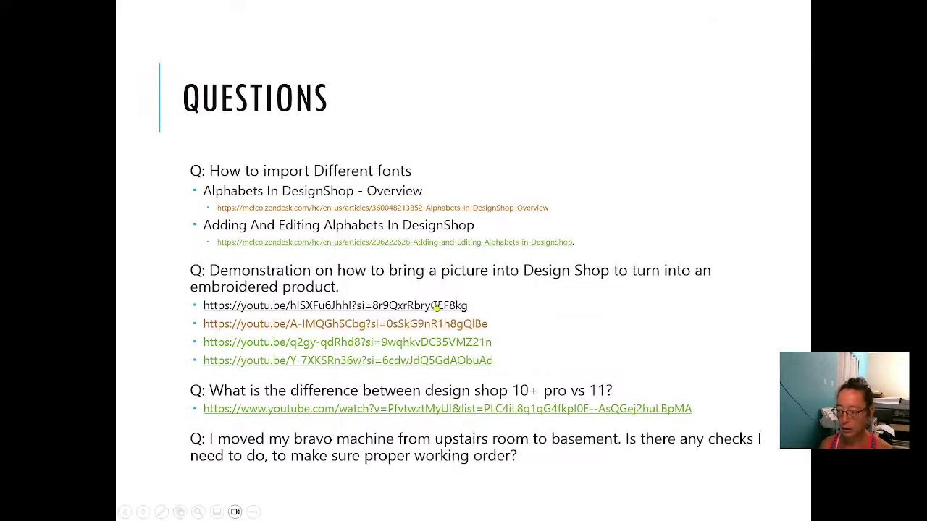
{"action": "left_click", "coordinate": [438, 322]}
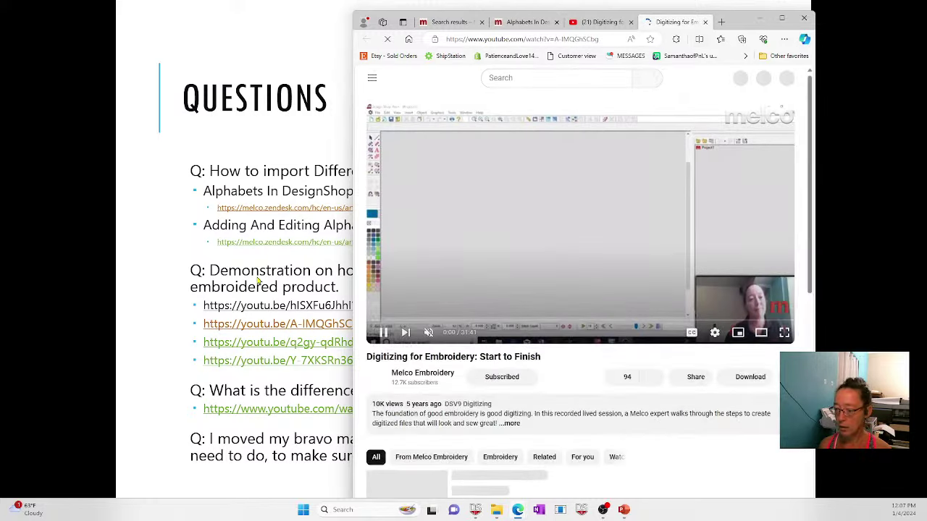
{"action": "left_click", "coordinate": [257, 326]}
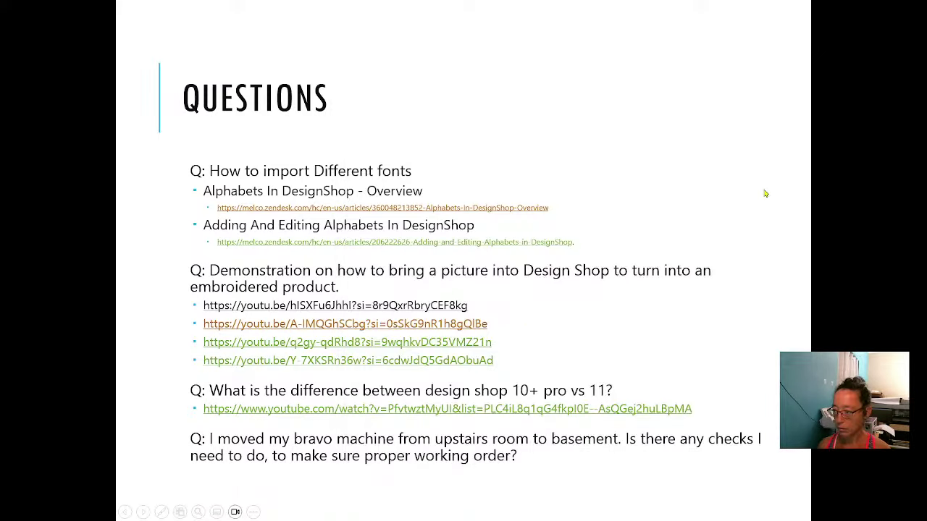
{"action": "left_click", "coordinate": [461, 326]}
{"action": "left_click", "coordinate": [706, 23]}
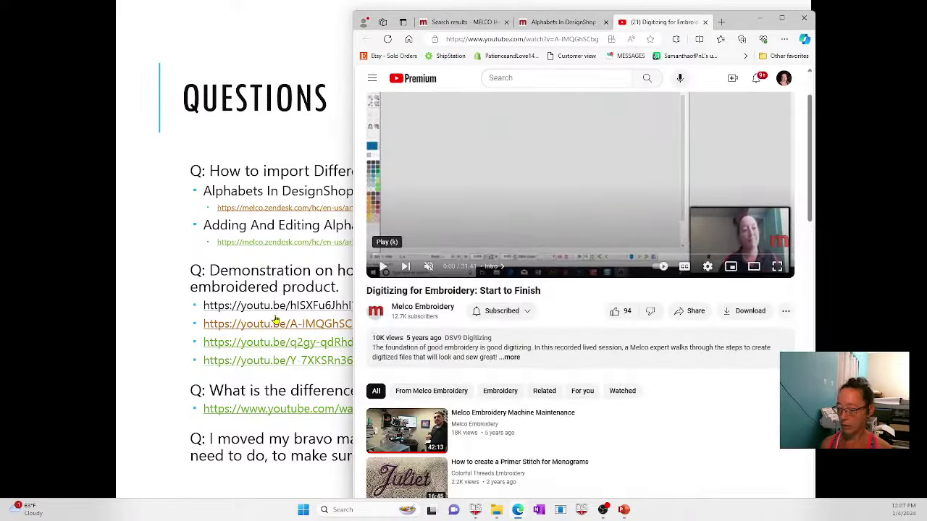
Open the slide's other two digitizing videos, The Digitizing Process and Digitizing A Sample Design, and look over the latter's video page.
{"action": "left_click", "coordinate": [254, 338]}
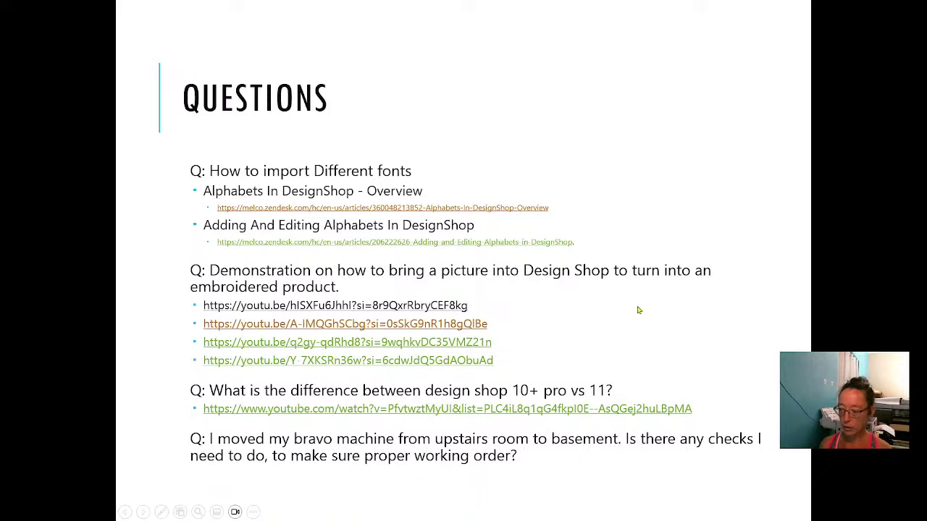
{"action": "left_click", "coordinate": [461, 343]}
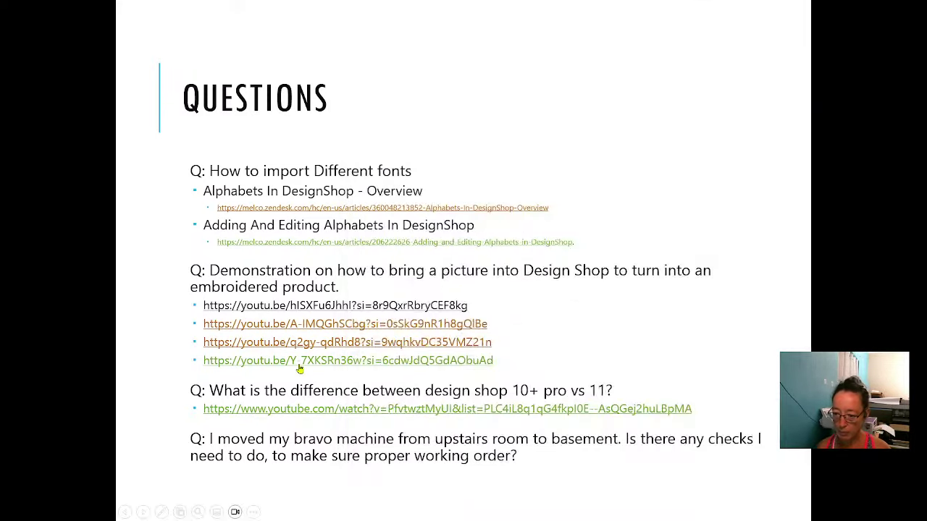
{"action": "left_click", "coordinate": [299, 368]}
{"action": "left_click", "coordinate": [408, 365]}
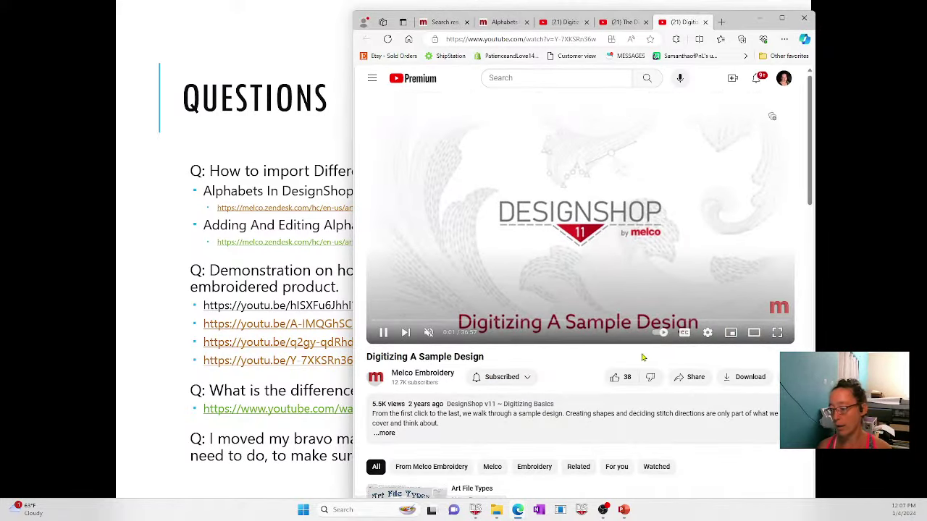
{"action": "scroll", "coordinate": [631, 356], "scroll_direction": "down", "scroll_amount": 2}
{"action": "scroll", "coordinate": [619, 377], "scroll_direction": "down", "scroll_amount": 4}
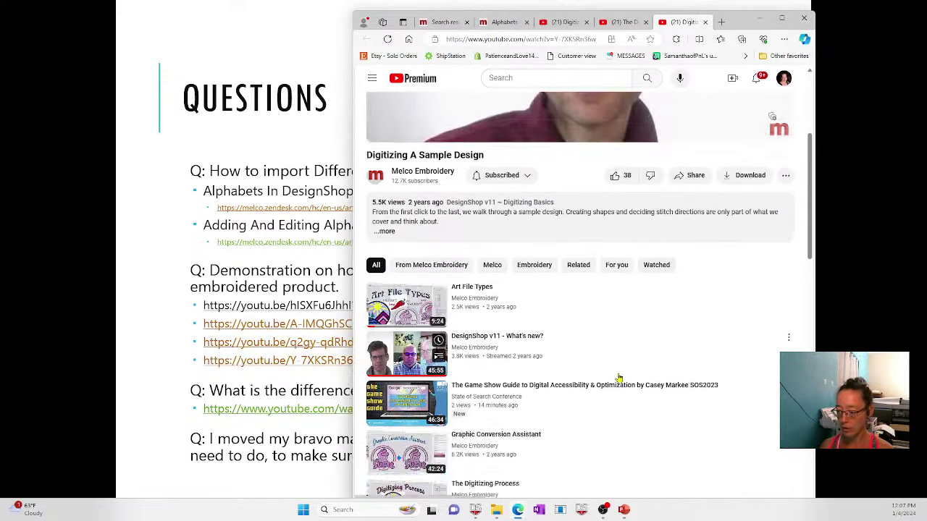
{"action": "scroll", "coordinate": [616, 347], "scroll_direction": "up", "scroll_amount": 6}
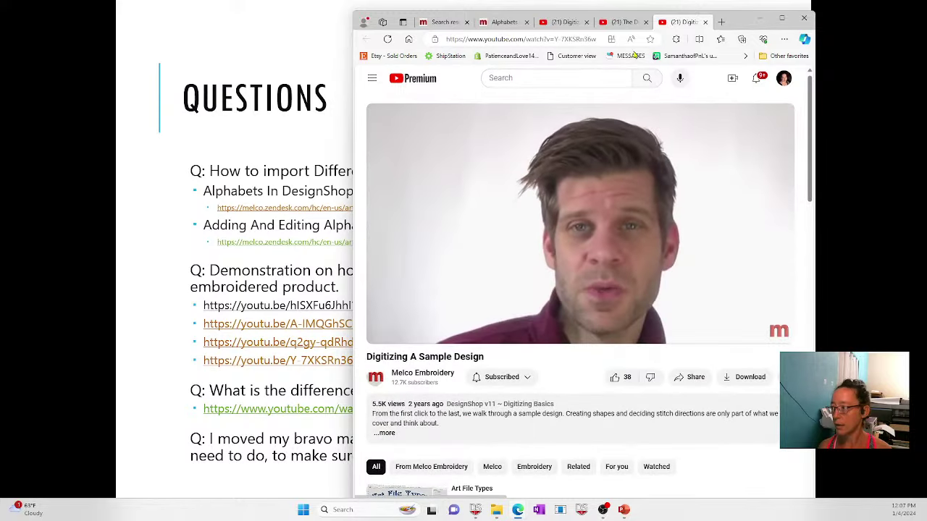
Close the Digitizing A Sample Design and The Digitizing Process videos and return to the slide of questions.
{"action": "left_click", "coordinate": [704, 21]}
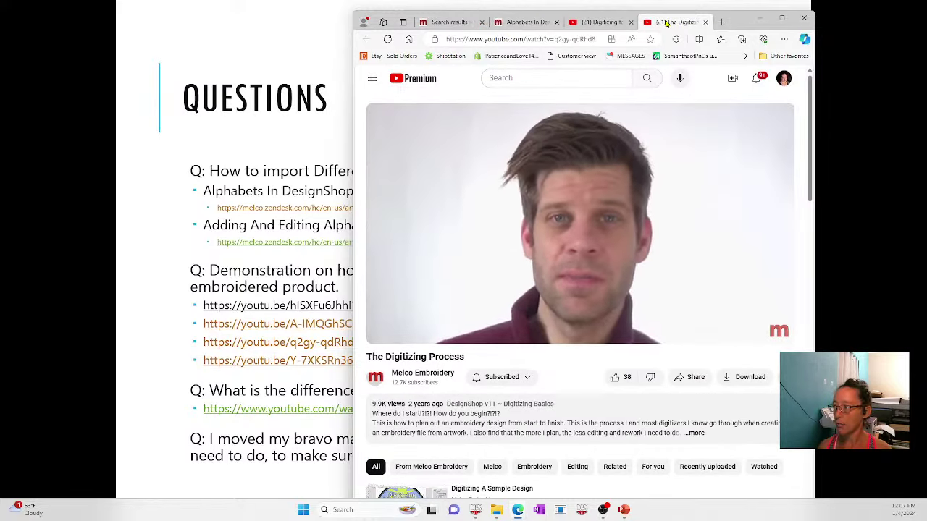
{"action": "left_click", "coordinate": [705, 22]}
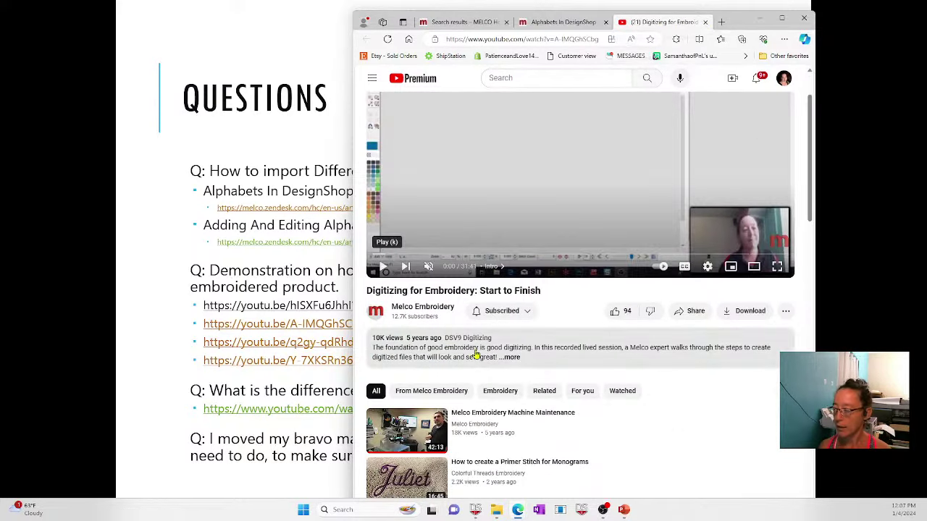
{"action": "left_click", "coordinate": [563, 80]}
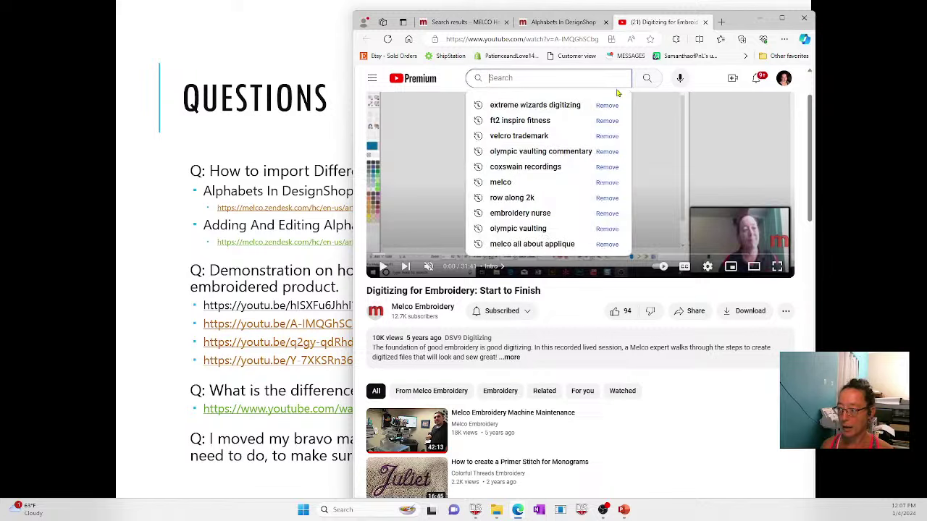
{"action": "left_click", "coordinate": [155, 390]}
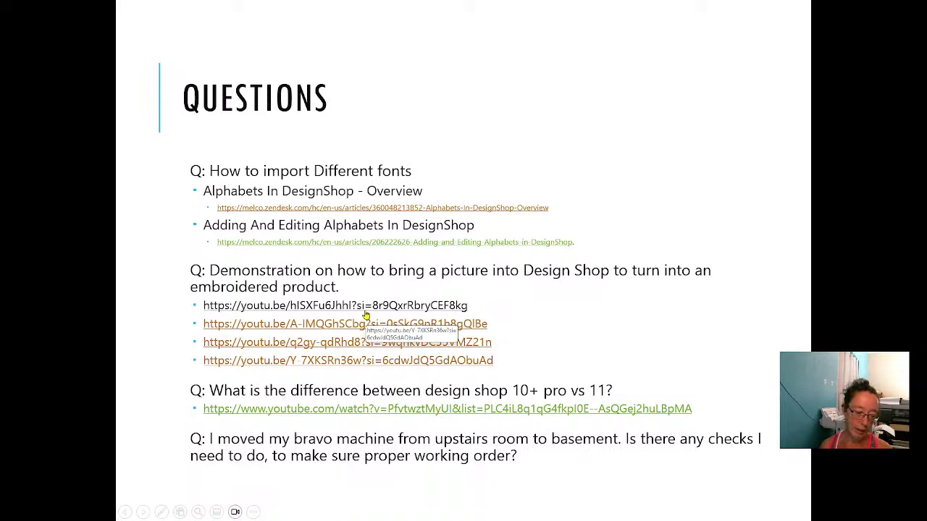
Switch to DesignShop and open the image earthday.bmp from the Designs\Graphics folder on Local Disk (C:).
{"action": "key", "text": "alt+Tab"}
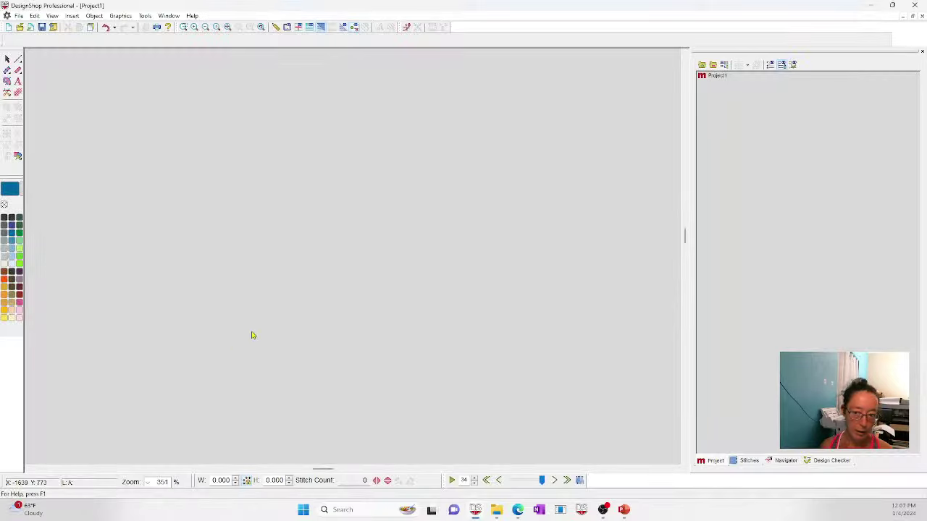
{"action": "left_click", "coordinate": [20, 16]}
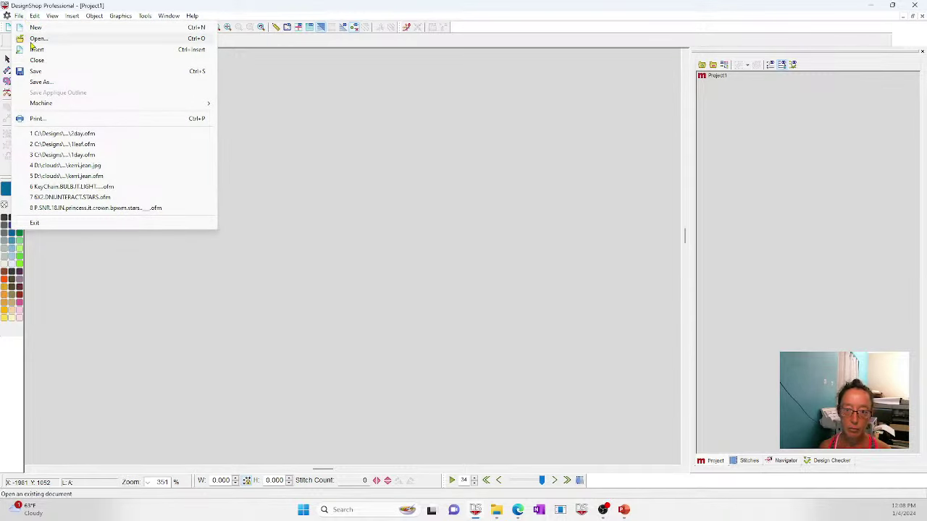
{"action": "left_click", "coordinate": [36, 39]}
{"action": "left_click", "coordinate": [568, 50]}
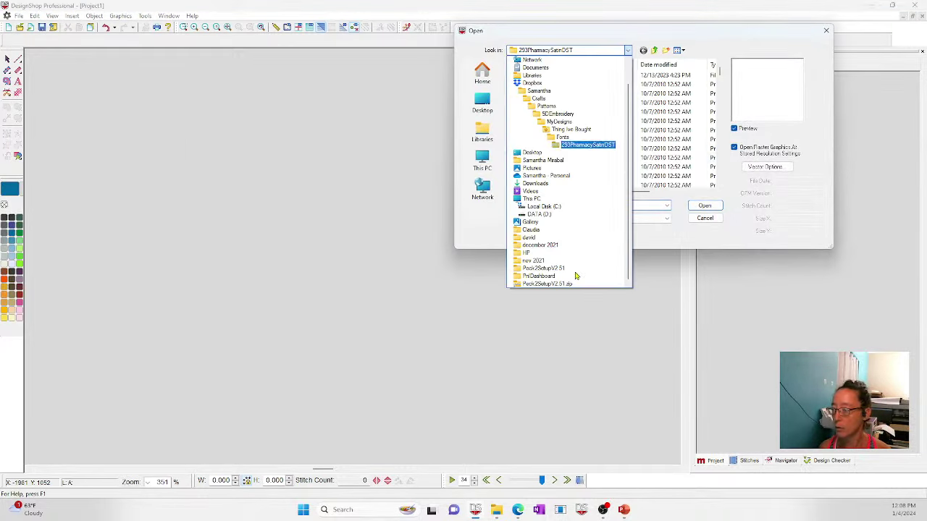
{"action": "left_click", "coordinate": [543, 207]}
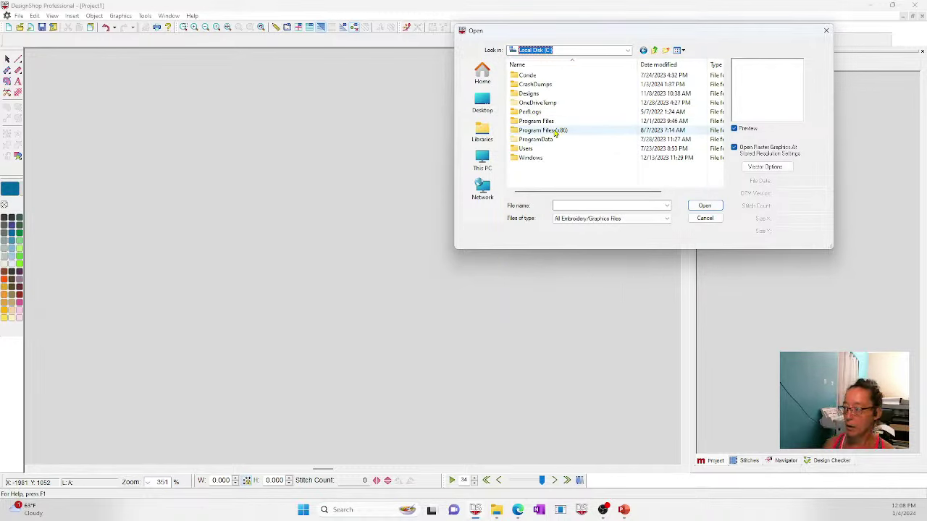
{"action": "double_click", "coordinate": [547, 94]}
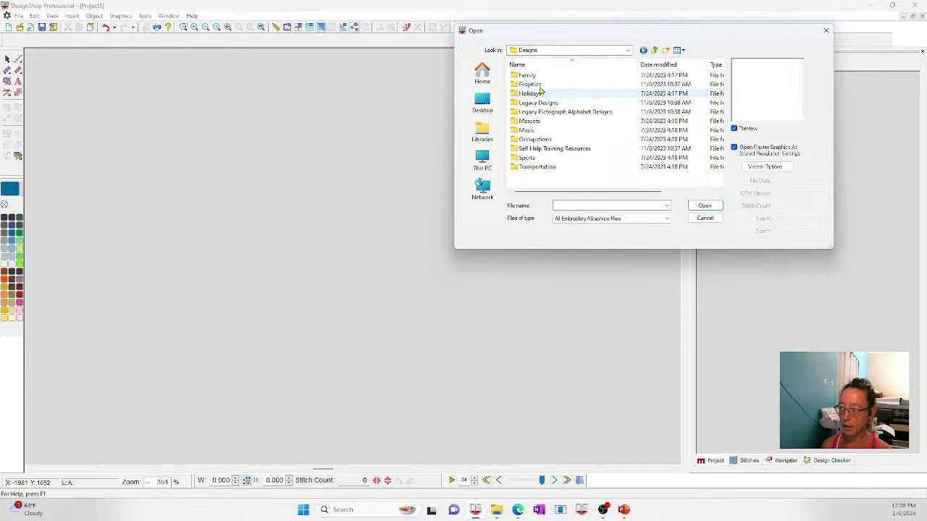
{"action": "double_click", "coordinate": [529, 84]}
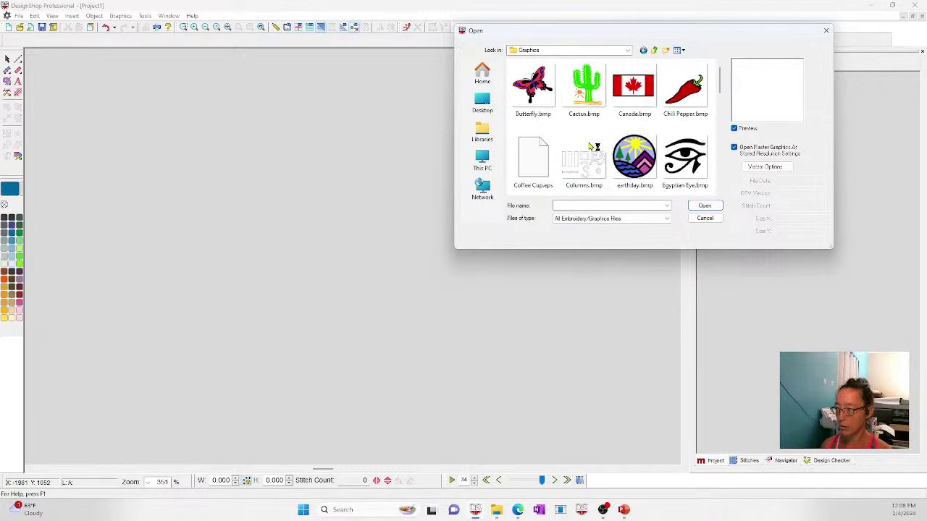
{"action": "left_click", "coordinate": [644, 161]}
{"action": "left_click", "coordinate": [705, 205]}
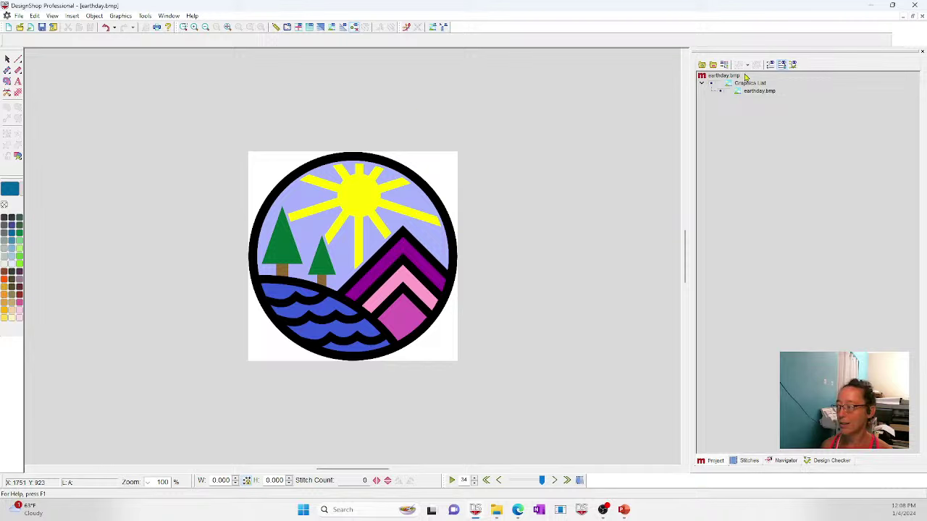
Resize the earthday.bmp graphic proportionally to a width of 3 and deselect it.
{"action": "left_click", "coordinate": [768, 91]}
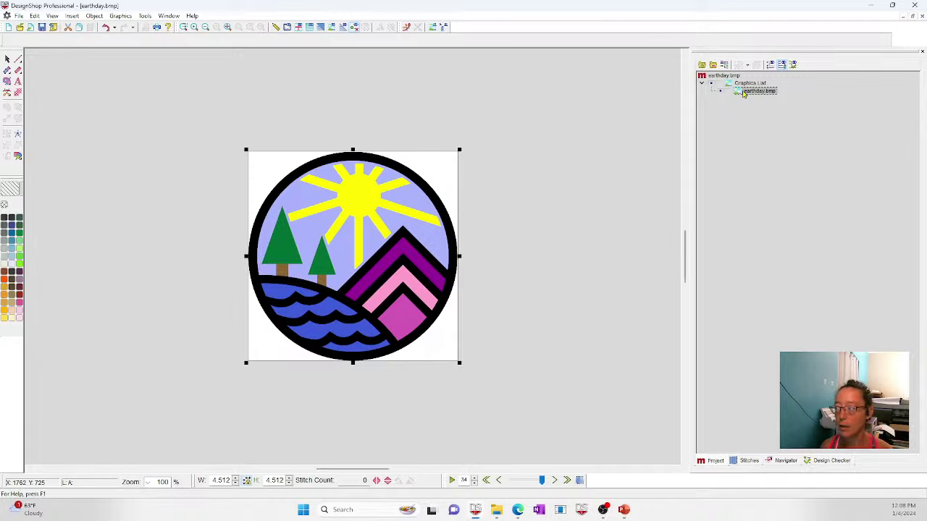
{"action": "left_click", "coordinate": [534, 158]}
{"action": "left_click", "coordinate": [757, 92]}
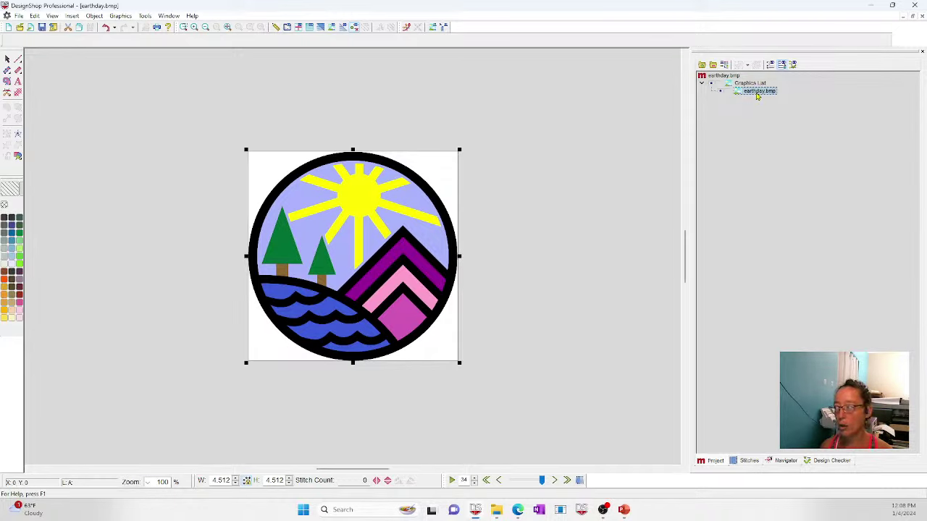
{"action": "double_click", "coordinate": [212, 481]}
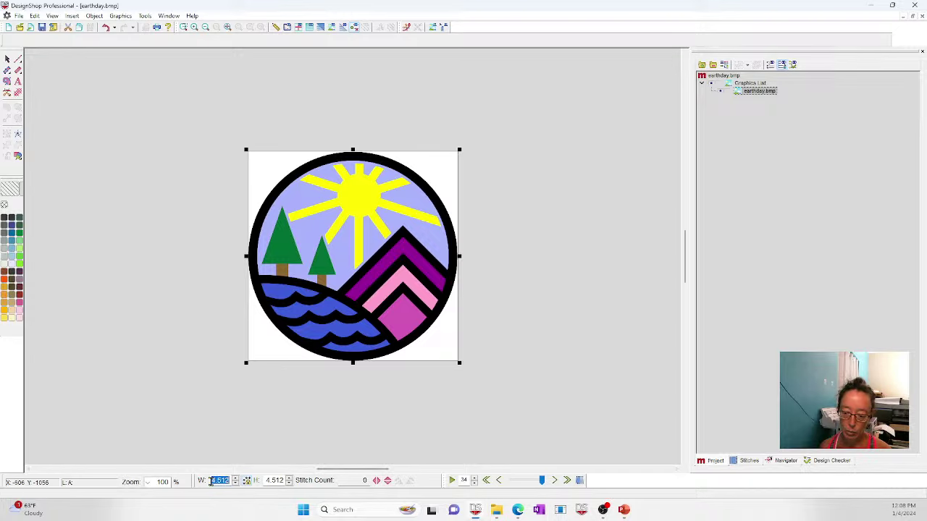
{"action": "type", "text": "3"}
{"action": "key", "text": "Return"}
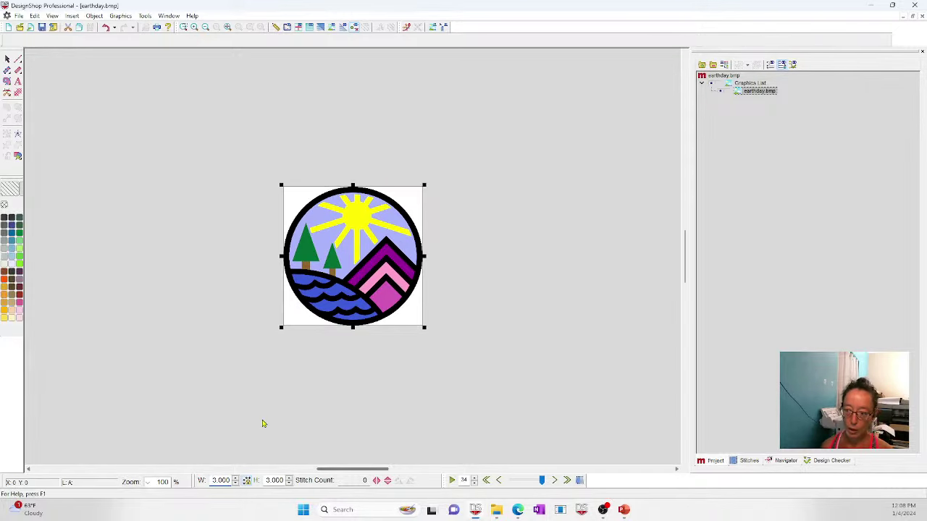
{"action": "left_click", "coordinate": [607, 247]}
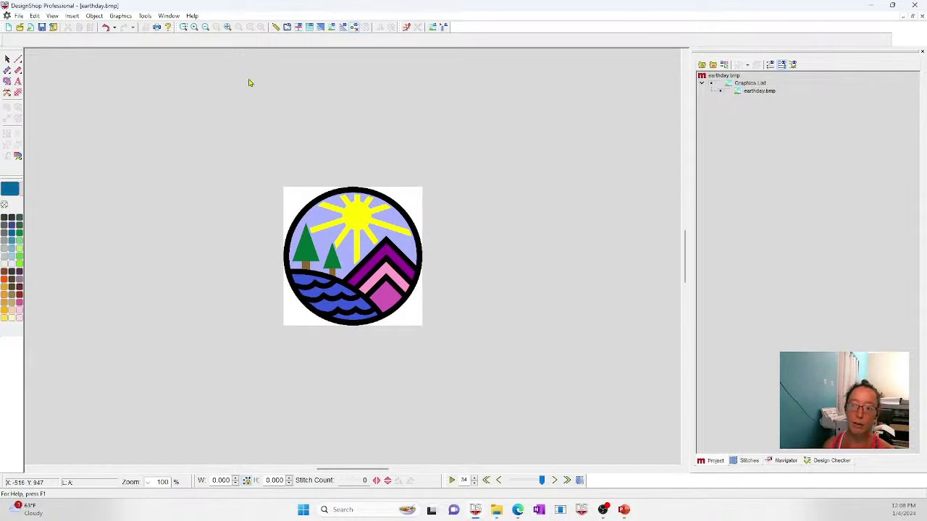
Digitize a Complex Fill about 2.04 wide by 1.13 high over the whole lake area and move it off the artwork to the lower left.
{"action": "left_click", "coordinate": [185, 28]}
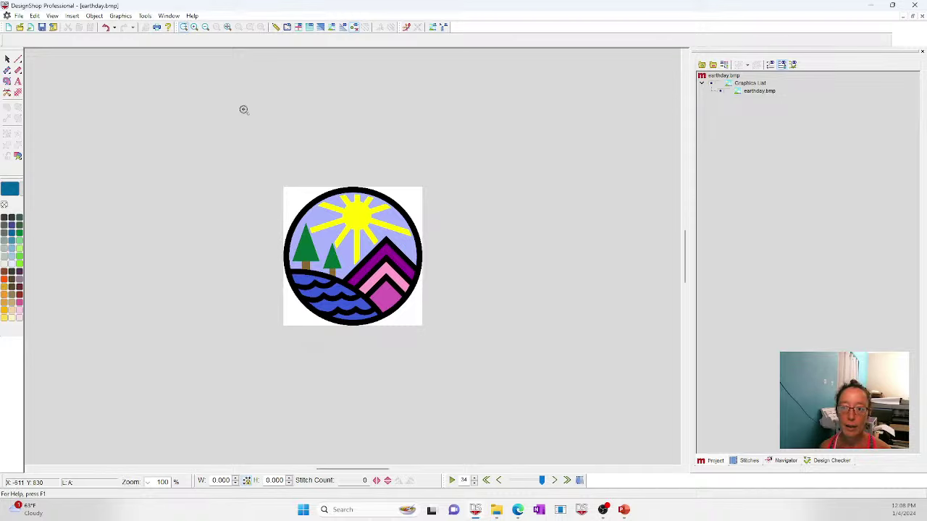
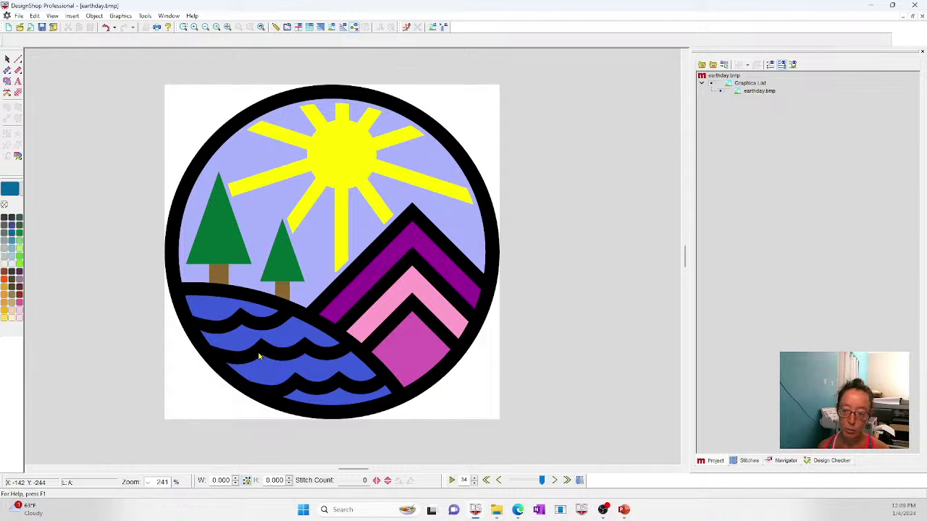
{"action": "left_click", "coordinate": [8, 81]}
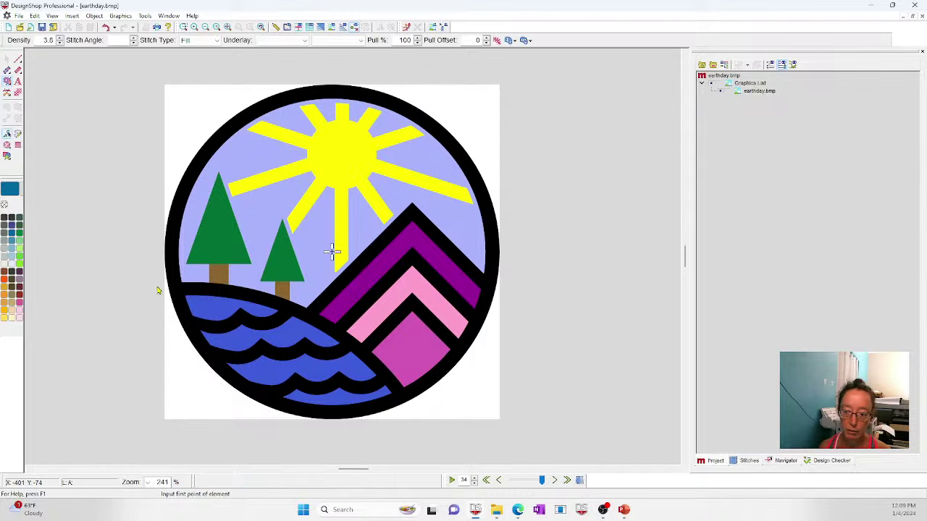
{"action": "left_click", "coordinate": [177, 285]}
{"action": "left_click", "coordinate": [232, 289]}
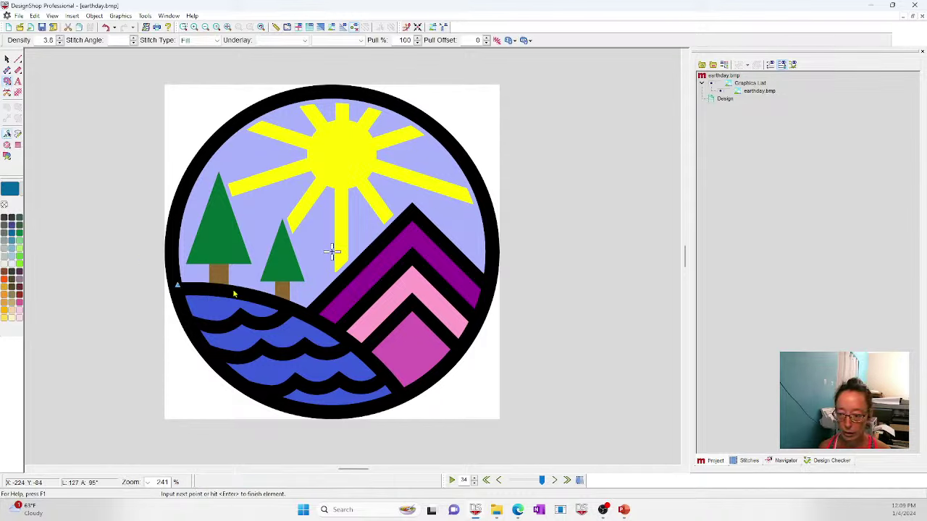
{"action": "left_click", "coordinate": [359, 344]}
{"action": "left_click", "coordinate": [401, 392]}
{"action": "left_click", "coordinate": [361, 407]}
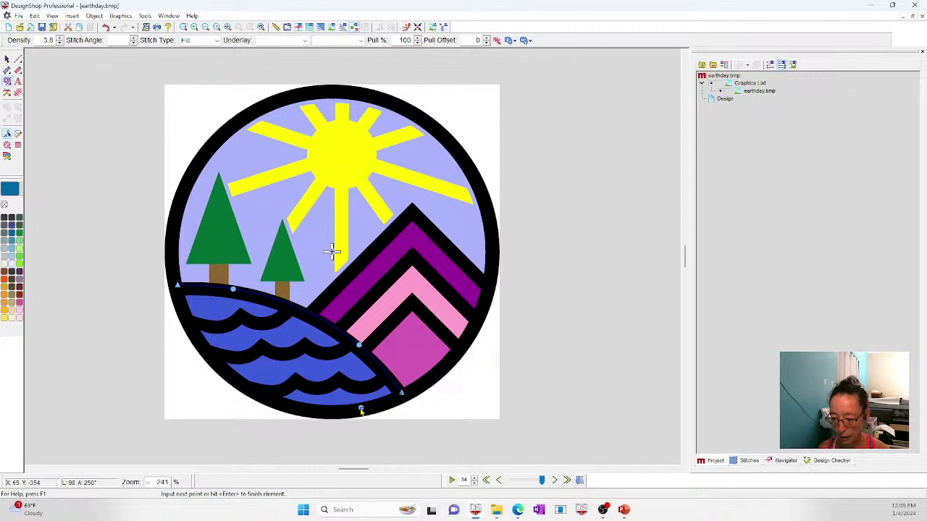
{"action": "left_click", "coordinate": [243, 388]}
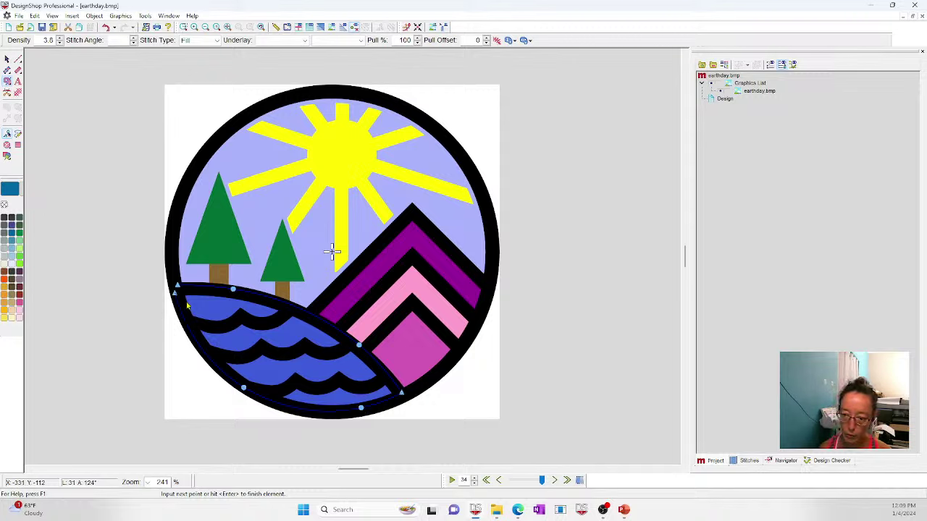
{"action": "key", "text": "Return"}
{"action": "left_click", "coordinate": [163, 263]}
{"action": "left_click", "coordinate": [394, 444]}
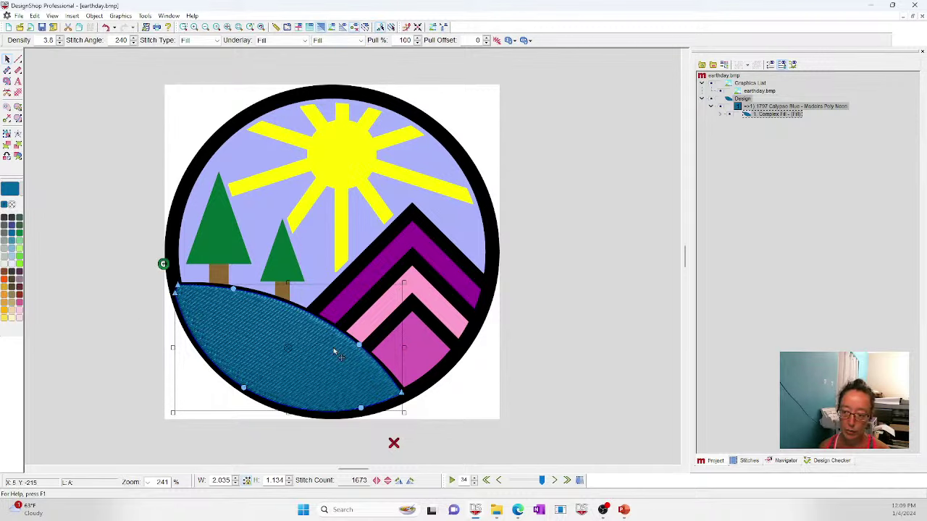
{"action": "left_click_drag", "start_coordinate": [340, 355], "coordinate": [192, 404]}
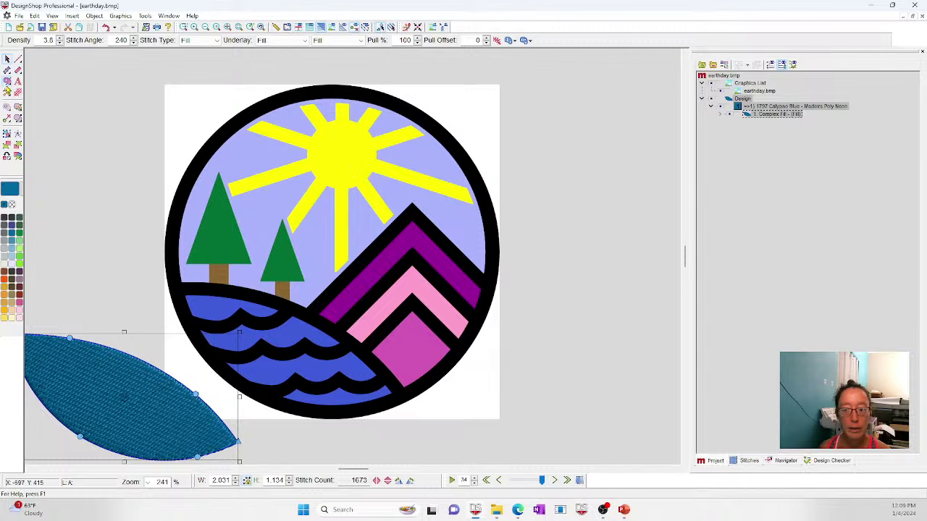
Digitize a Complex Fill about 1.00 wide by 0.37 high over the lake's top wave, with a stitch angle of about 201.
{"action": "left_click", "coordinate": [7, 81]}
{"action": "left_click", "coordinate": [178, 284]}
{"action": "right_click", "coordinate": [219, 288]}
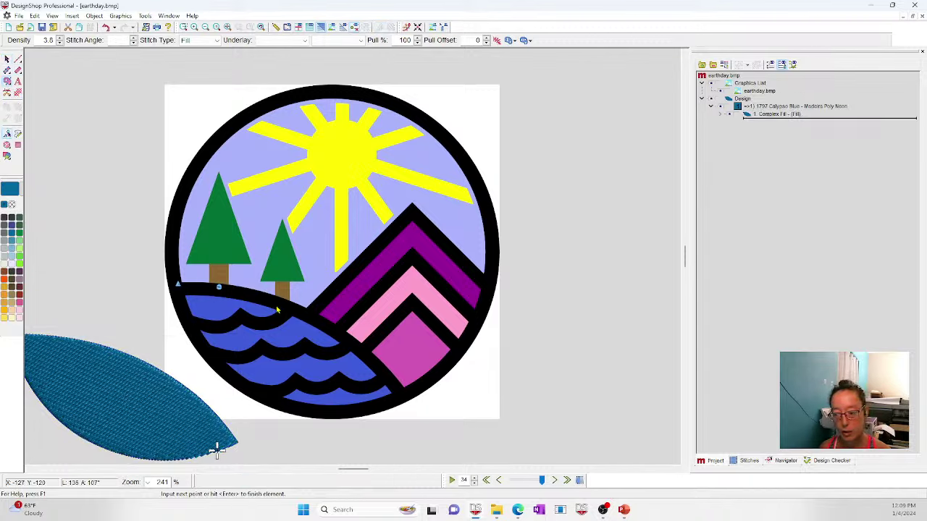
{"action": "left_click", "coordinate": [289, 306]}
{"action": "right_click", "coordinate": [274, 319]}
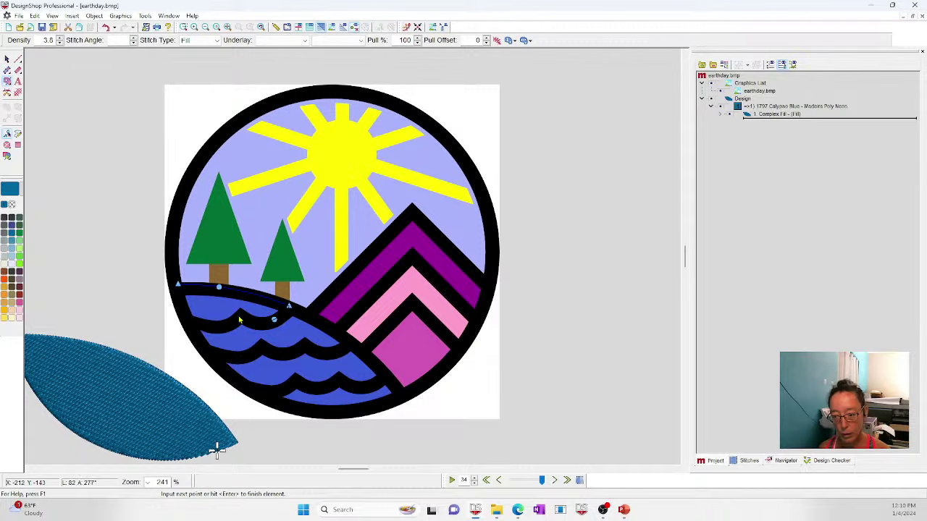
{"action": "left_click", "coordinate": [238, 314]}
{"action": "right_click", "coordinate": [214, 325]}
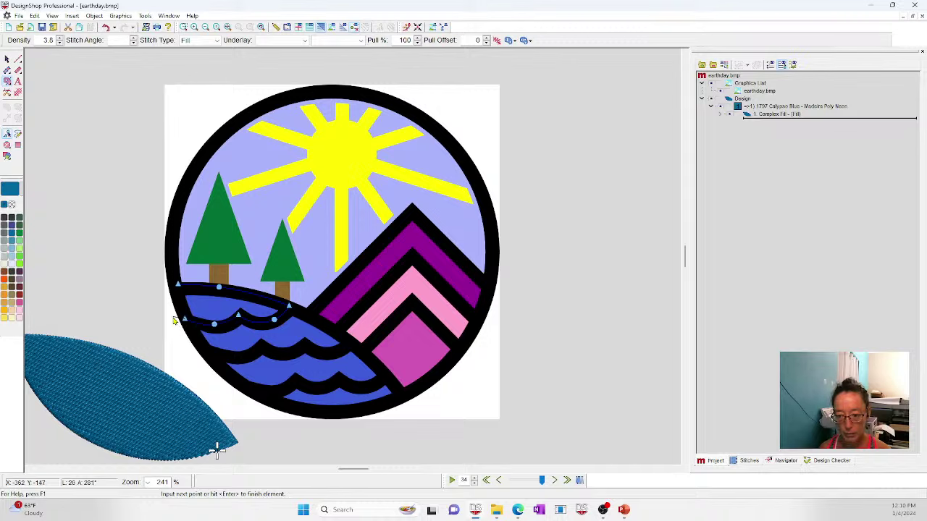
{"action": "key", "text": "Return"}
{"action": "left_click", "coordinate": [171, 304]}
{"action": "left_click", "coordinate": [289, 306]}
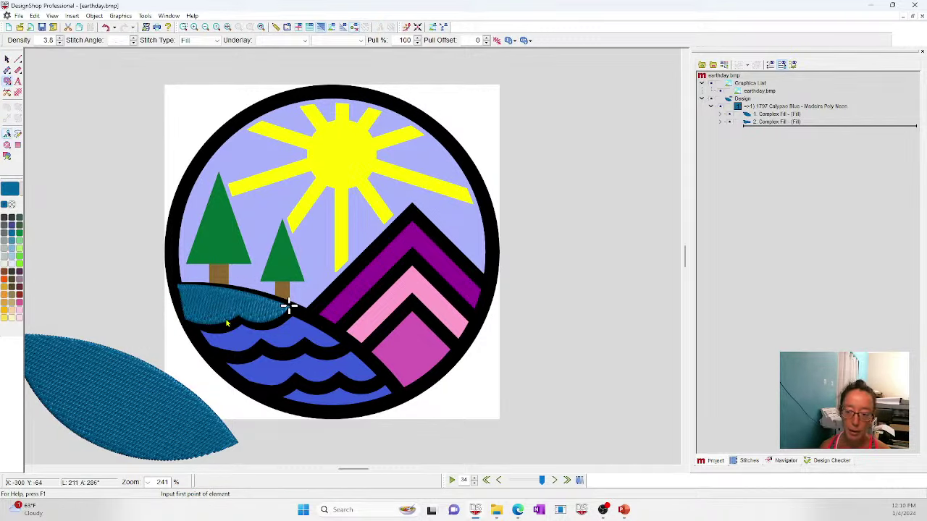
Trace a Complex Fill outline around the lake's second wave, following the lower edge of the first fill and the scalloped black line below.
{"action": "left_click", "coordinate": [7, 134]}
{"action": "left_click", "coordinate": [194, 321]}
{"action": "right_click", "coordinate": [216, 325]}
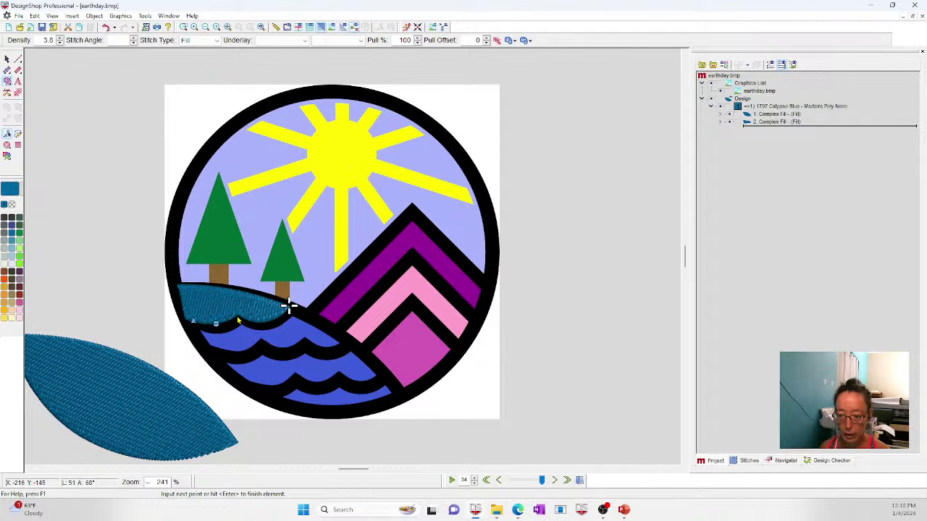
{"action": "left_click", "coordinate": [237, 316]}
{"action": "right_click", "coordinate": [261, 323]}
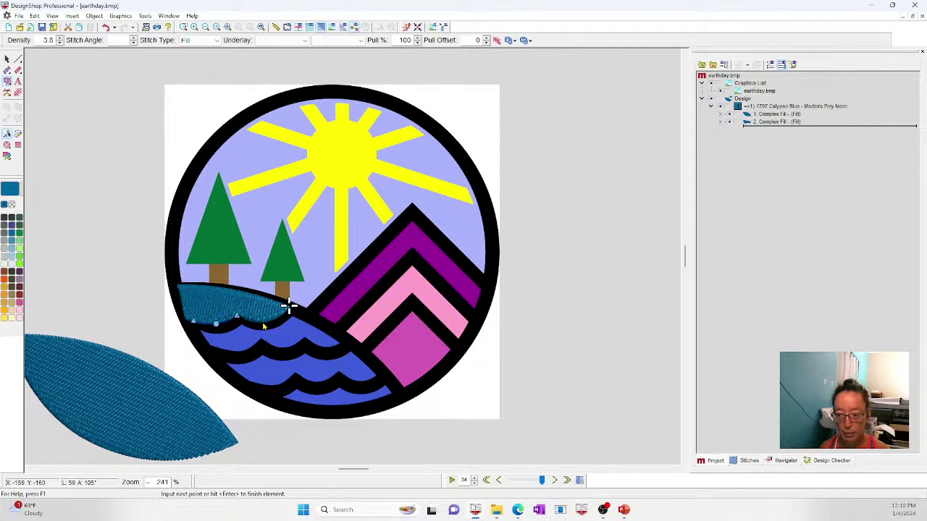
{"action": "left_click", "coordinate": [346, 340]}
{"action": "right_click", "coordinate": [344, 349]}
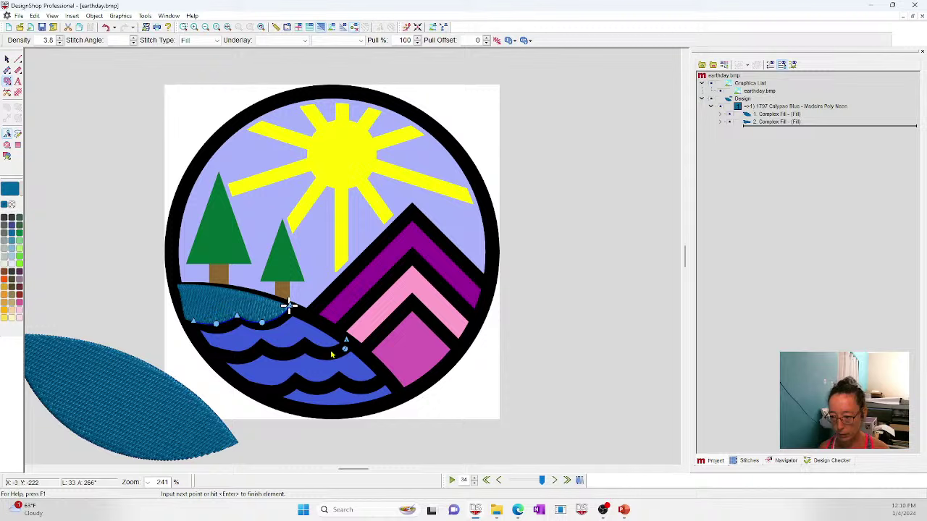
{"action": "key", "text": "BackSpace"}
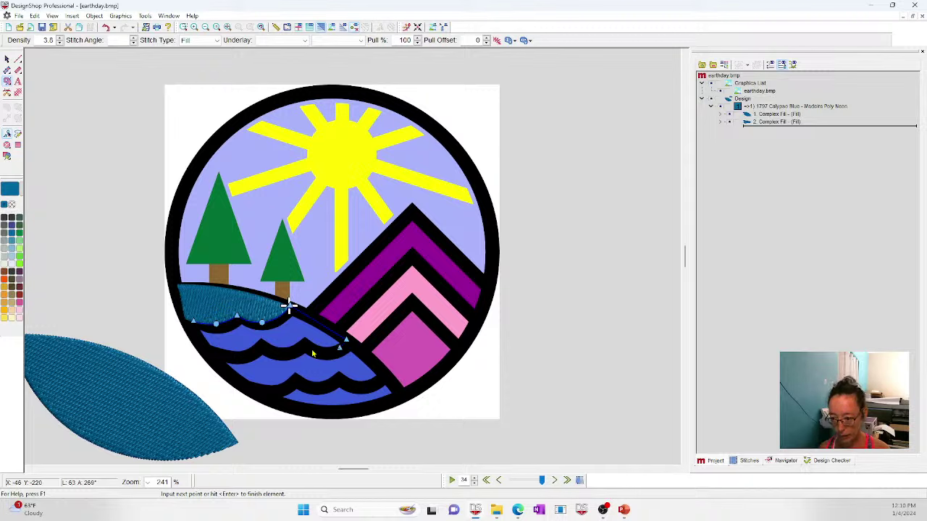
{"action": "left_click", "coordinate": [312, 349]}
{"action": "left_click", "coordinate": [288, 350]}
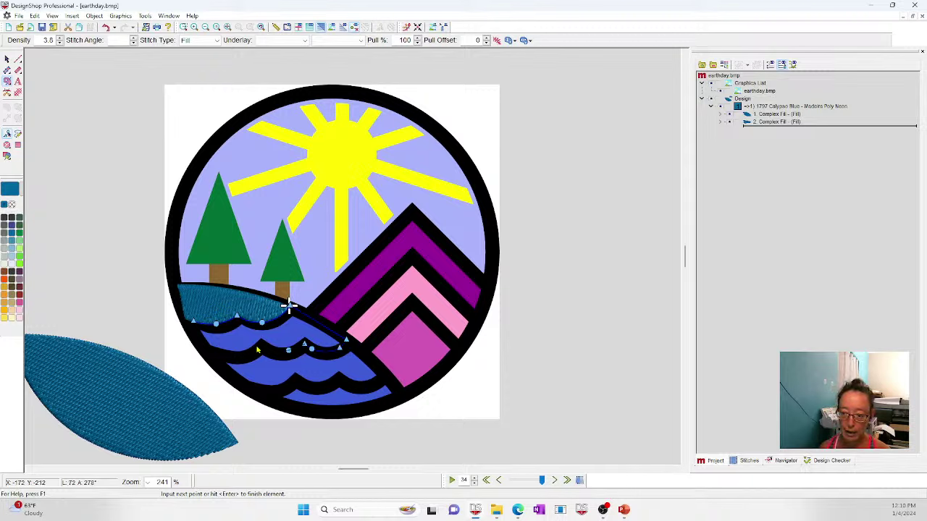
{"action": "left_click", "coordinate": [244, 354]}
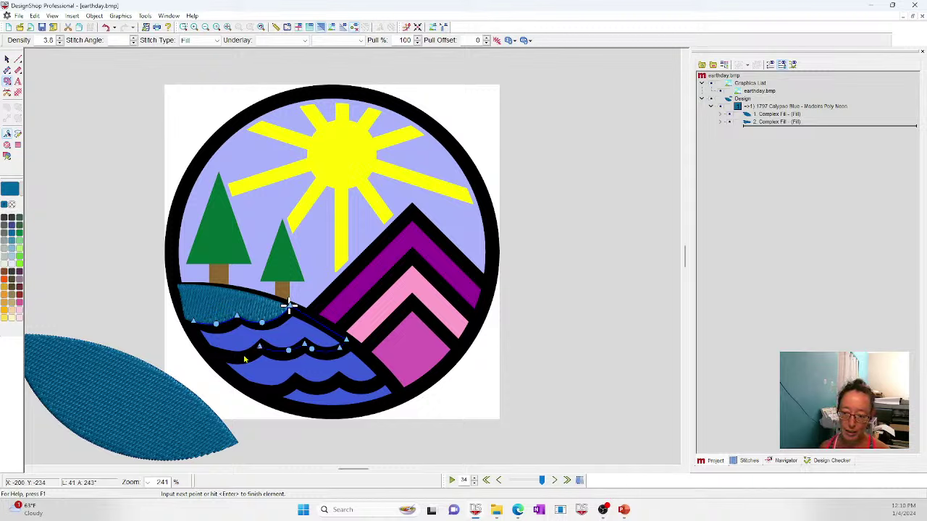
{"action": "left_click", "coordinate": [207, 355]}
{"action": "key", "text": "Return"}
{"action": "key", "text": "Return"}
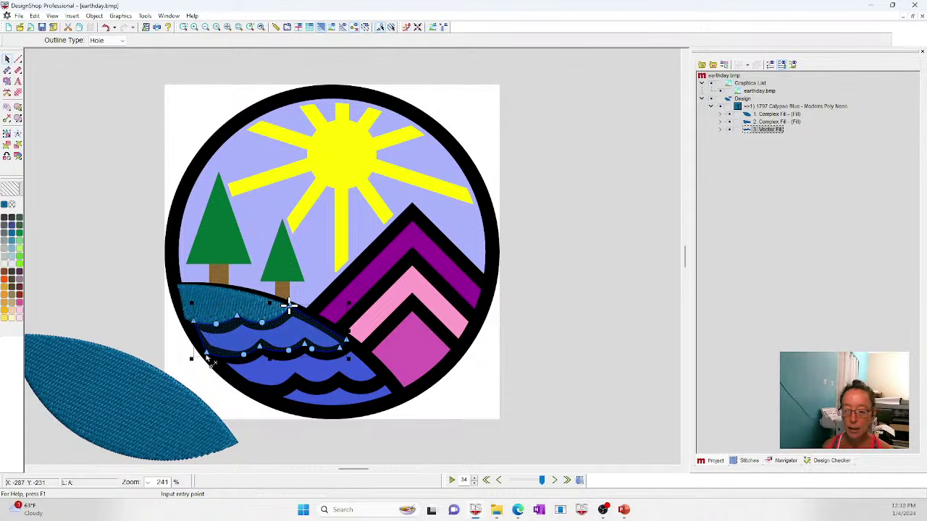
Place the second wave fill's entry point at the circle's left edge and its exit point on the mountain, with stitch angle about 145.
{"action": "left_click", "coordinate": [181, 306]}
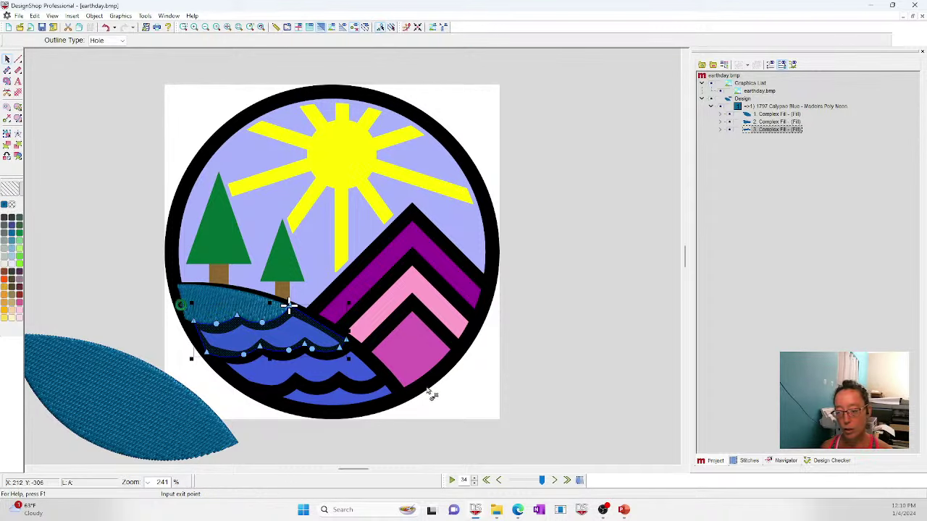
{"action": "left_click", "coordinate": [415, 360]}
{"action": "left_click_drag", "start_coordinate": [289, 306], "coordinate": [366, 374]}
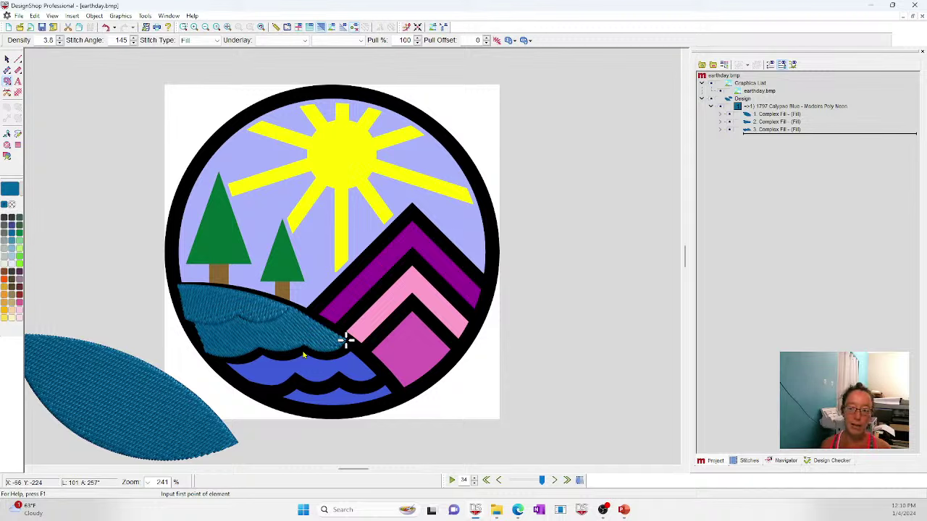
Redirect the stitches of the top wave fill to an angle of about 209.
{"action": "left_click", "coordinate": [552, 325]}
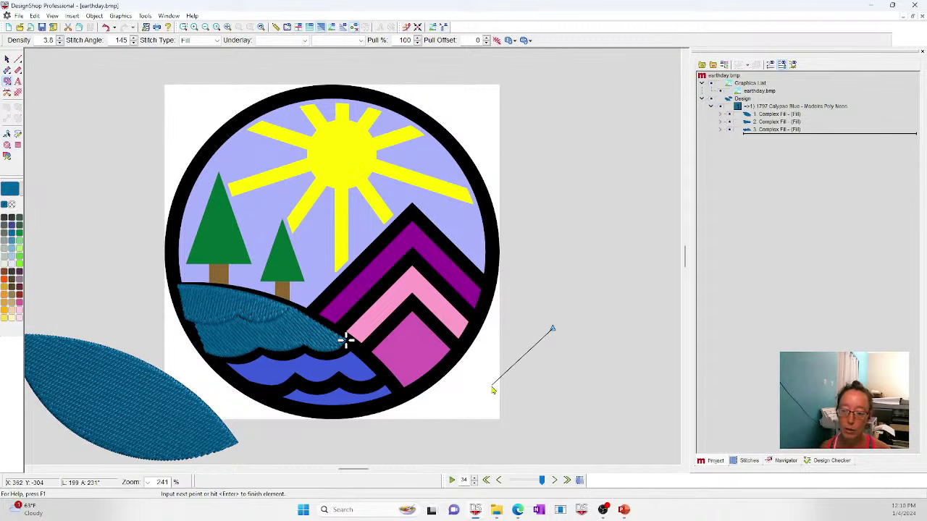
{"action": "key", "text": "Escape"}
{"action": "left_click", "coordinate": [215, 299]}
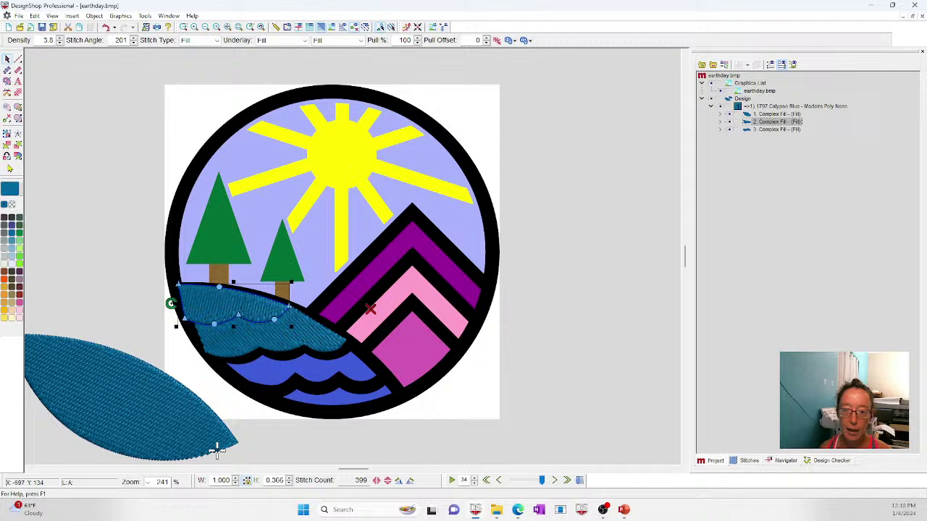
{"action": "left_click", "coordinate": [18, 118]}
{"action": "left_click_drag", "start_coordinate": [246, 289], "coordinate": [239, 312]}
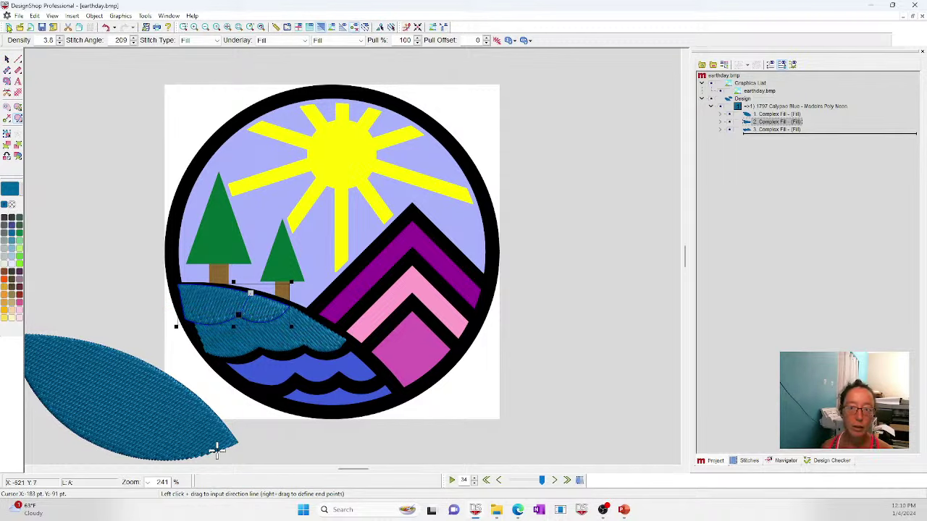
Compare the stitch count of the large lake fill with that of the two wave fills together.
{"action": "left_click", "coordinate": [8, 60]}
{"action": "left_click", "coordinate": [149, 451]}
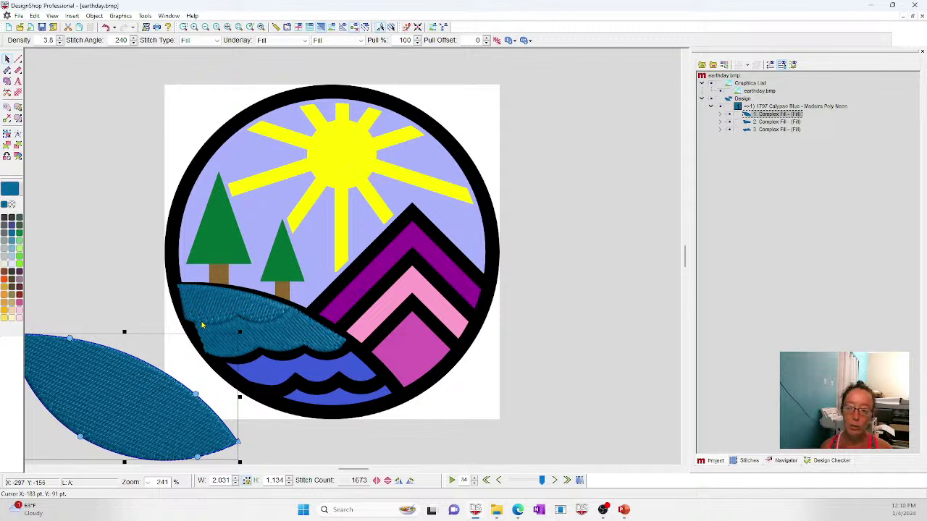
{"action": "left_click_drag", "start_coordinate": [160, 272], "coordinate": [393, 381]}
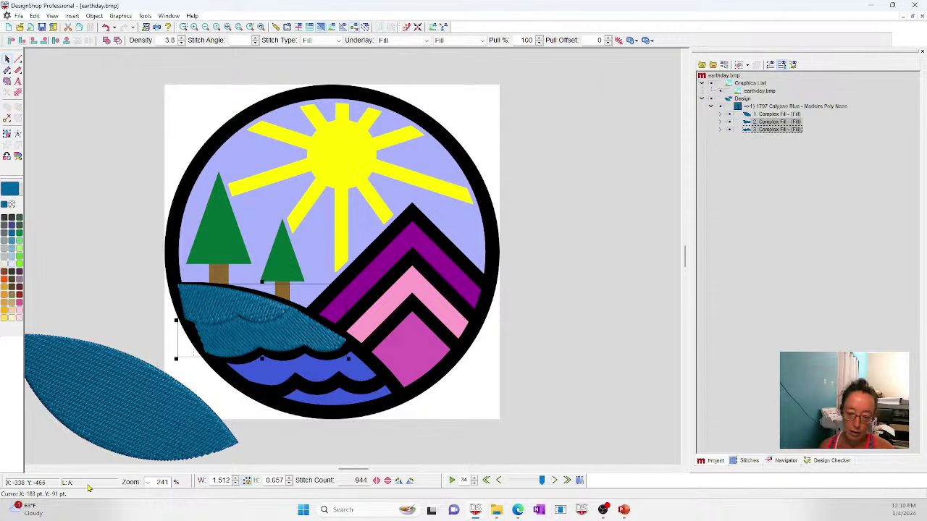
Delete the large lake fill and both wave fills, leaving only the earthday.bmp artwork.
{"action": "left_click", "coordinate": [91, 406]}
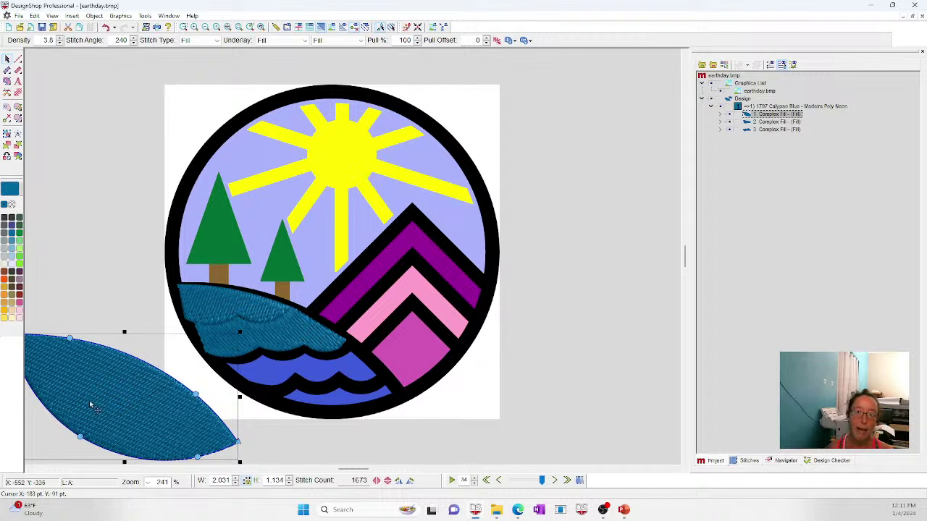
{"action": "left_click_drag", "start_coordinate": [91, 406], "coordinate": [257, 393]}
{"action": "key", "text": "Delete"}
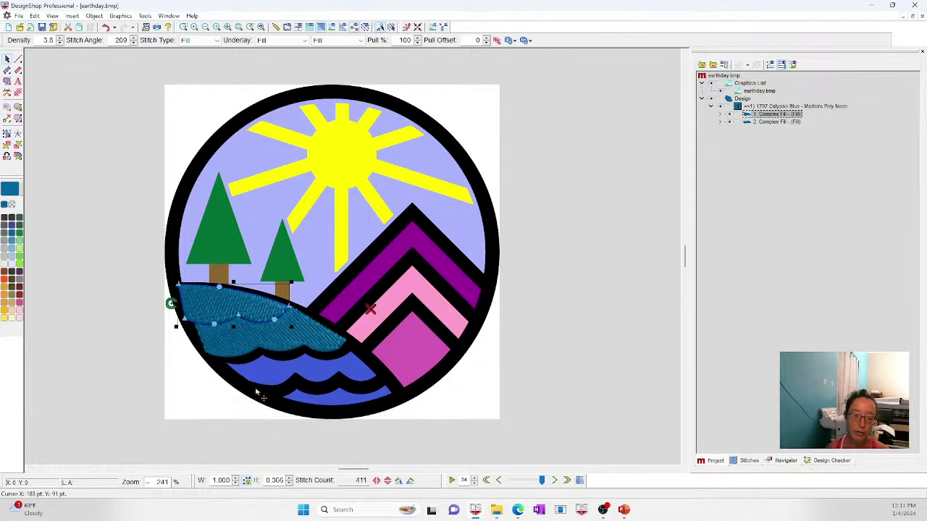
{"action": "left_click_drag", "start_coordinate": [152, 212], "coordinate": [392, 422]}
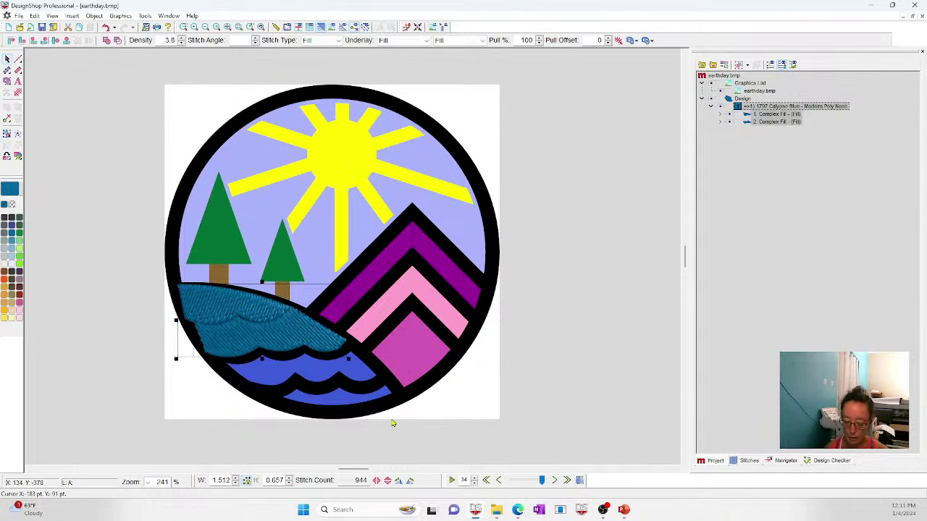
{"action": "key", "text": "Delete"}
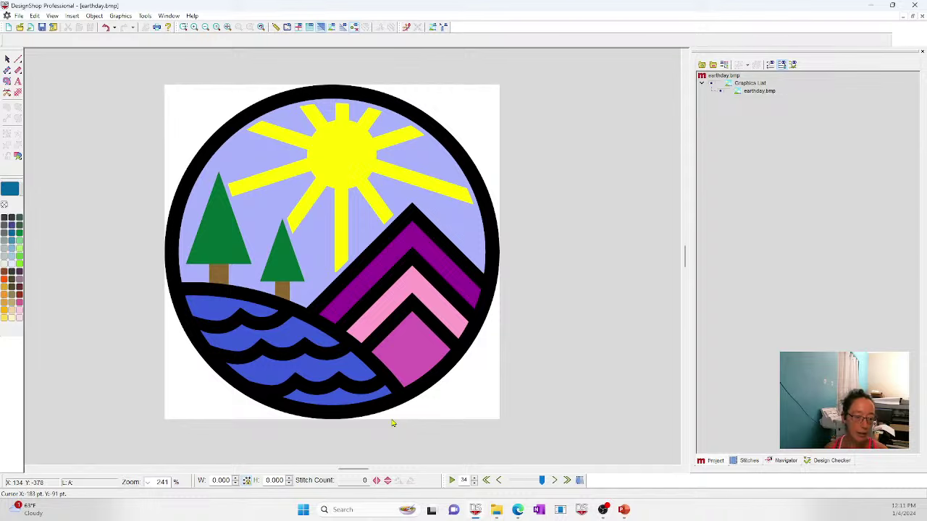
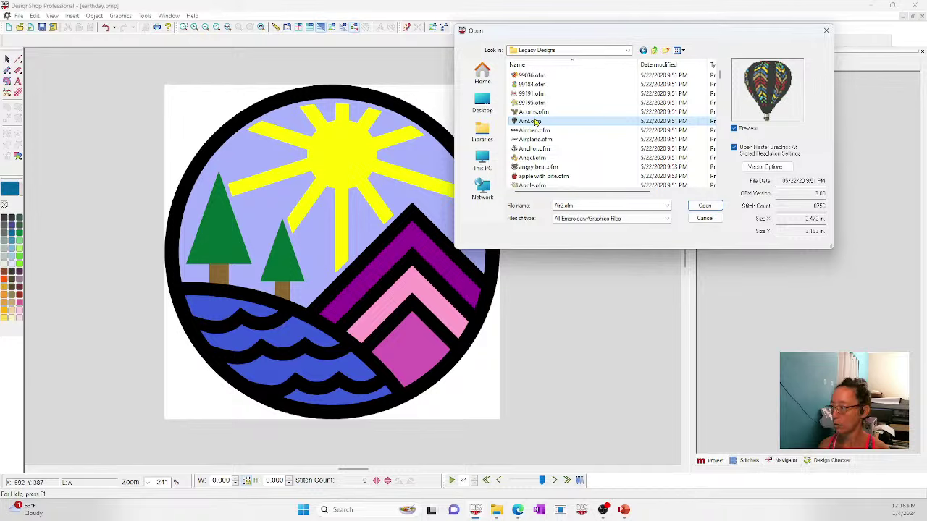
Open Air2.ofm from Legacy Designs and draw a single-line satin circle about 4.11 in wide around the balloon.
{"action": "double_click", "coordinate": [536, 121]}
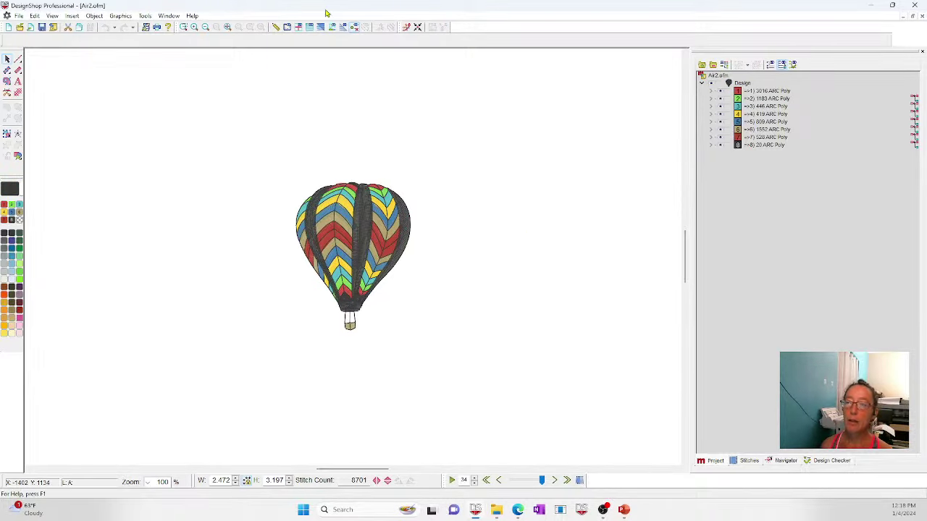
{"action": "left_click", "coordinate": [18, 70]}
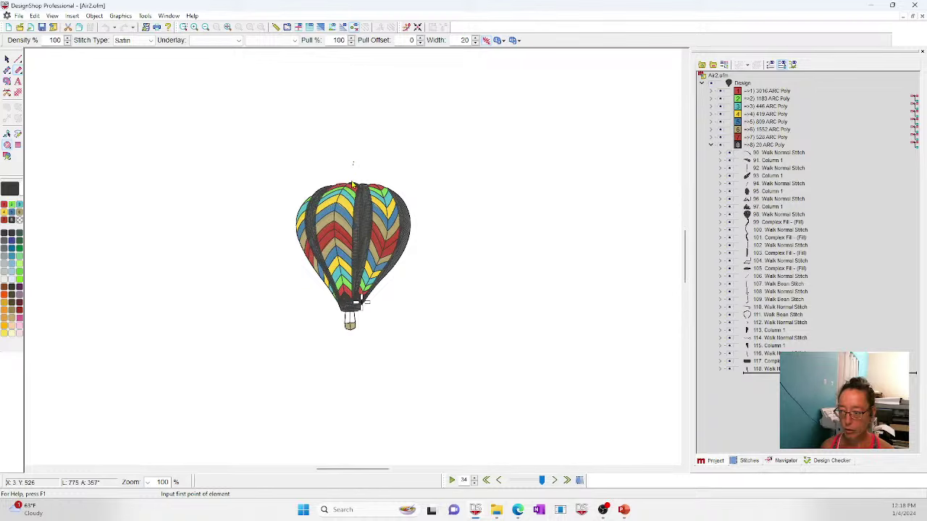
{"action": "left_click", "coordinate": [352, 162]}
{"action": "left_click", "coordinate": [351, 350]}
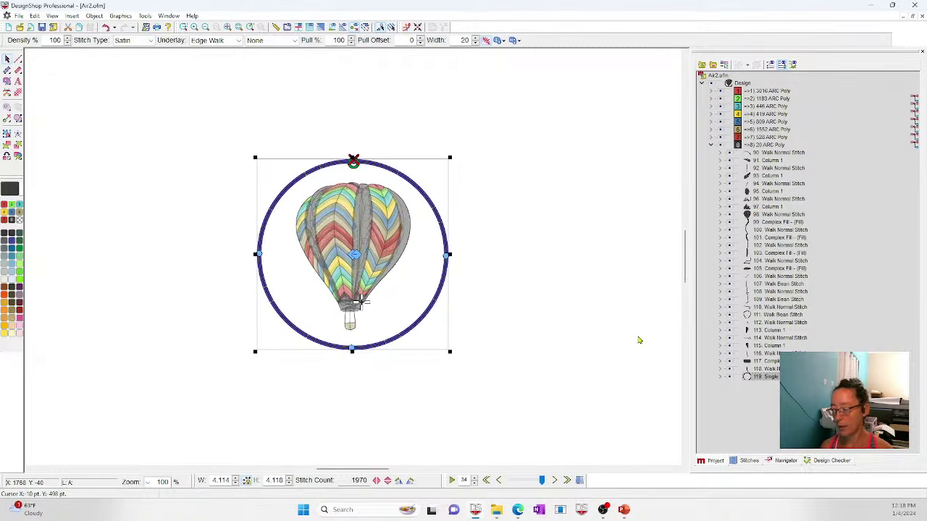
Set the circle's satin width to 40 and shift the circle slightly upward around the balloon.
{"action": "left_click", "coordinate": [461, 40]}
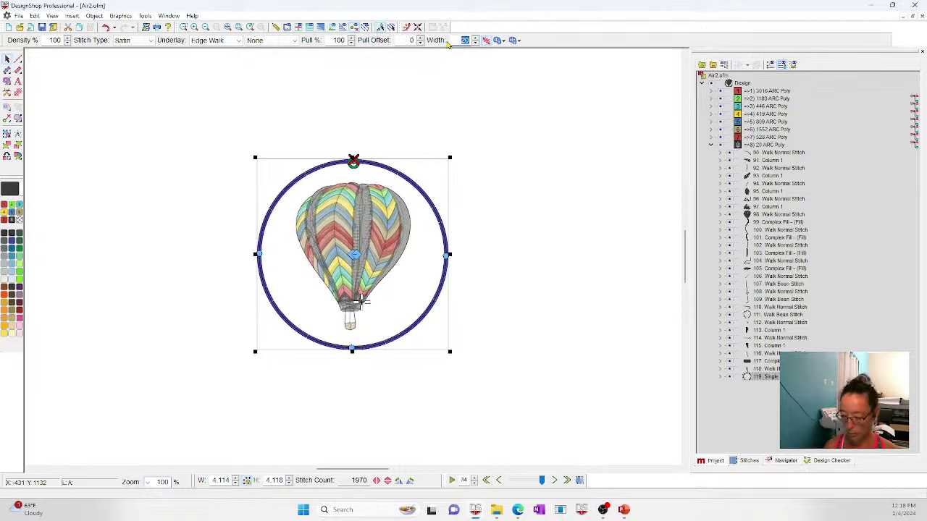
{"action": "type", "text": "40"}
{"action": "key", "text": "Return"}
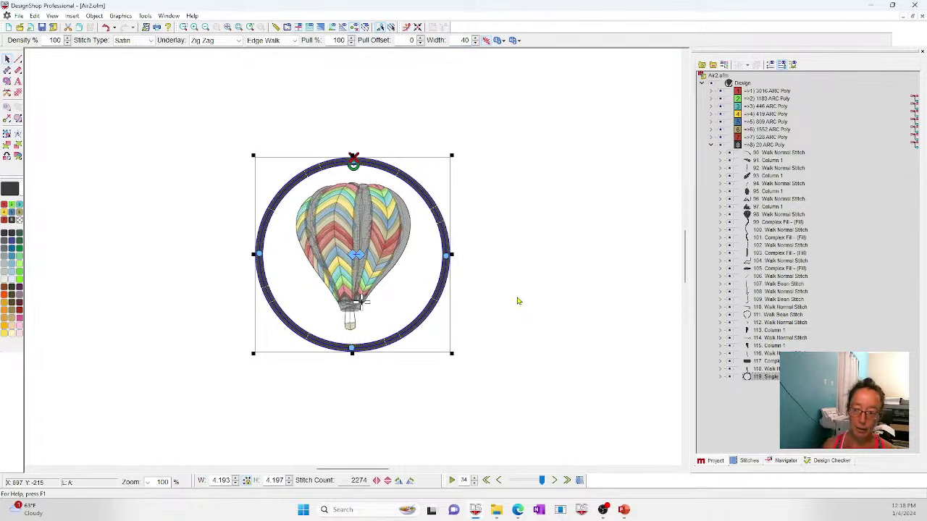
{"action": "left_click_drag", "start_coordinate": [412, 302], "coordinate": [412, 300]}
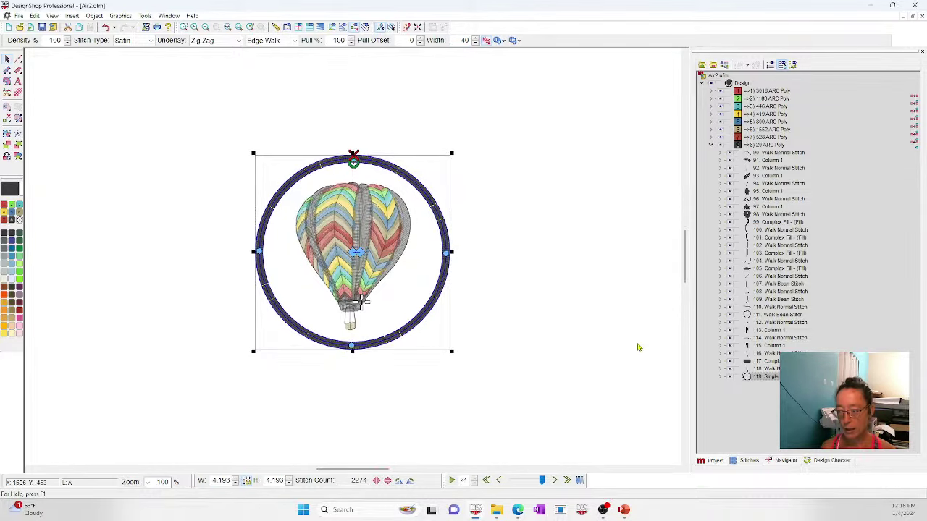
{"action": "left_click", "coordinate": [617, 354]}
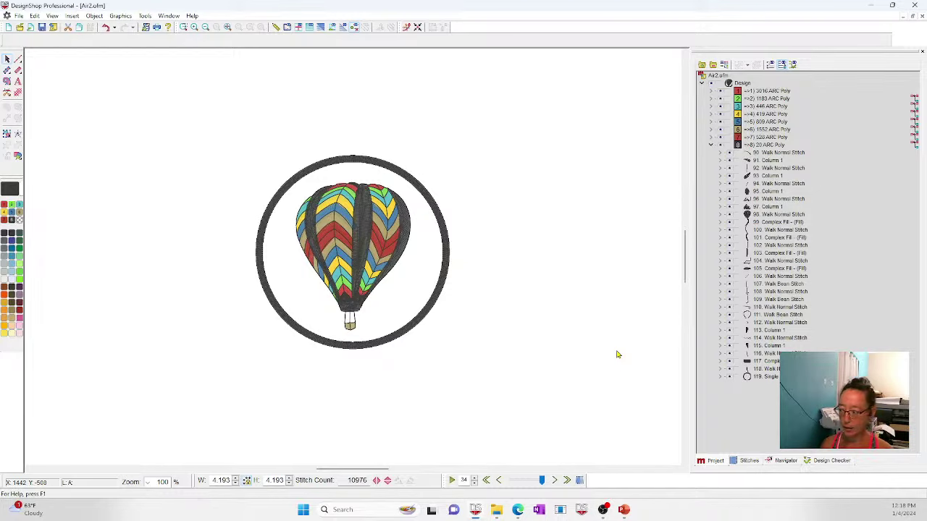
Recolour the circle orange (1978 Fluorescent) and place a copy of it first in the sewing order.
{"action": "left_click", "coordinate": [764, 377]}
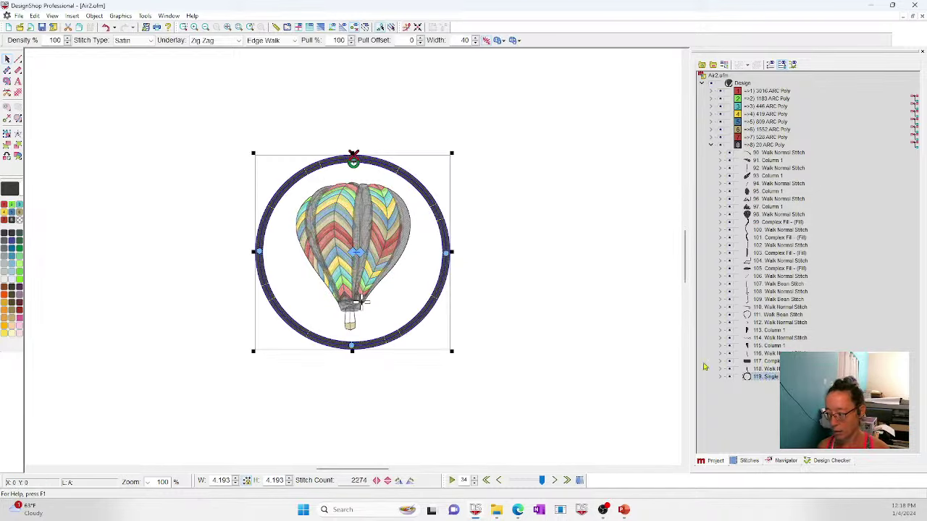
{"action": "left_click", "coordinate": [4, 294]}
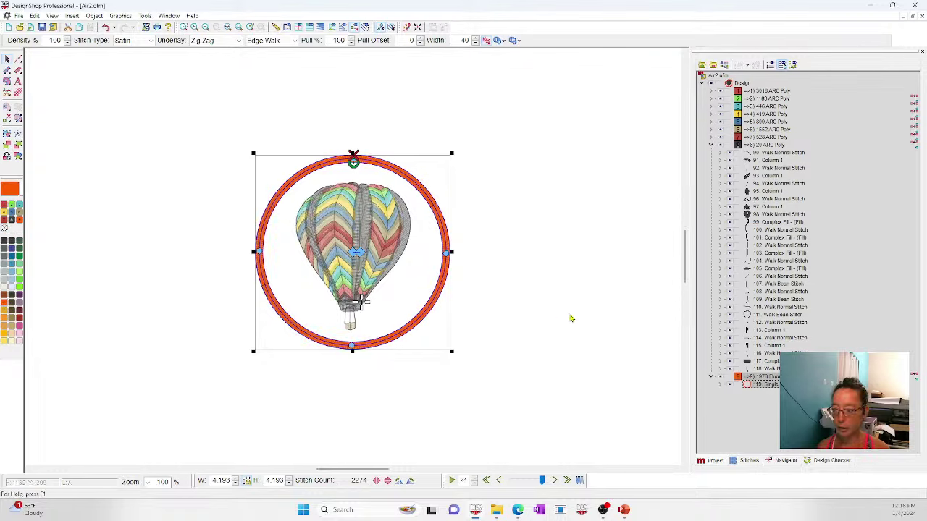
{"action": "left_click_drag", "start_coordinate": [765, 384], "coordinate": [769, 88]}
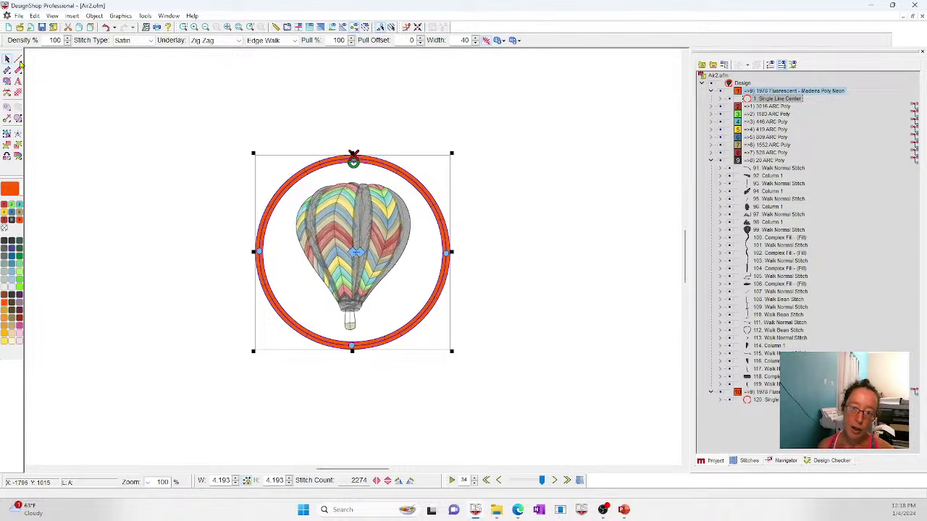
Convert the first circle to a normal walk stitch, then duplicate it as a bean stitch in green (1850 Fluorescent).
{"action": "left_click", "coordinate": [18, 60]}
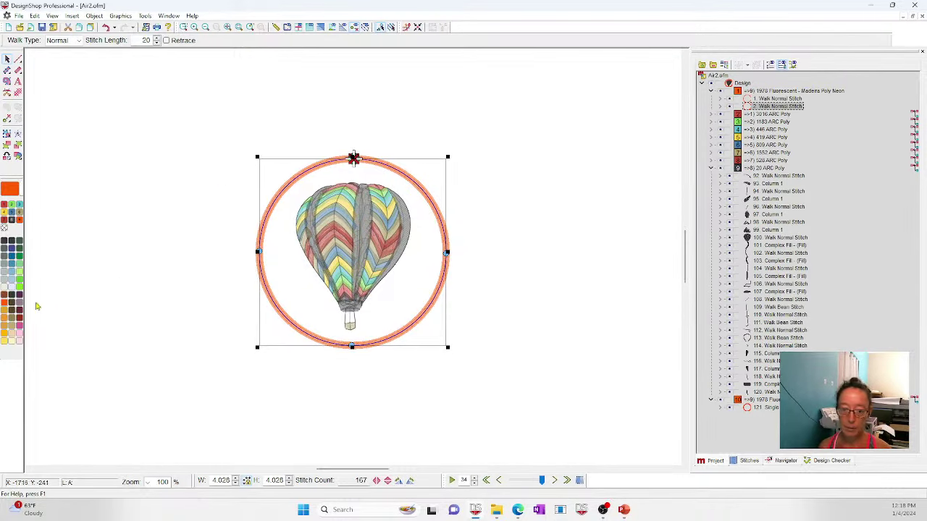
{"action": "left_click", "coordinate": [21, 284]}
{"action": "left_click", "coordinate": [62, 40]}
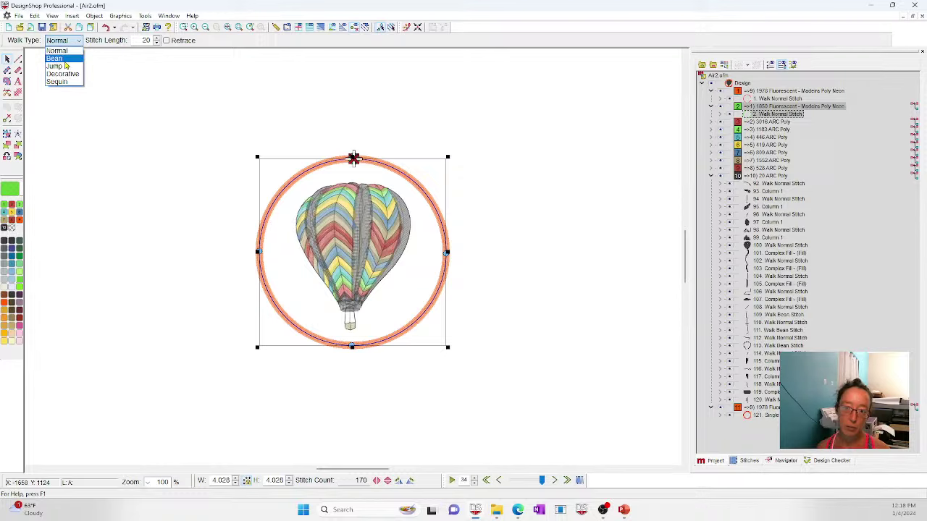
{"action": "left_click", "coordinate": [58, 56]}
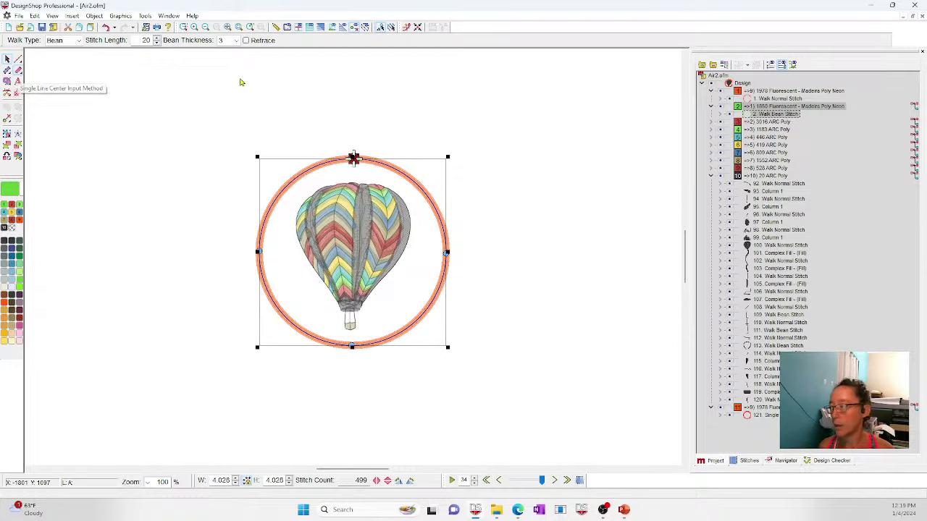
Add a single-line center copy of the circle in 1797 Calypso Blue with Tackle stitch type and a width of 30.
{"action": "left_click", "coordinate": [18, 70]}
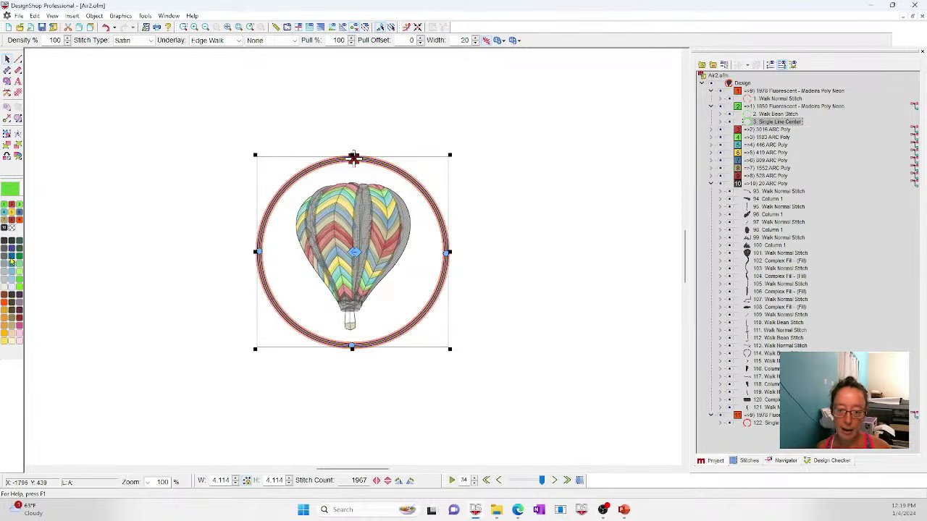
{"action": "left_click", "coordinate": [11, 262]}
{"action": "left_click", "coordinate": [134, 40]}
{"action": "left_click", "coordinate": [140, 94]}
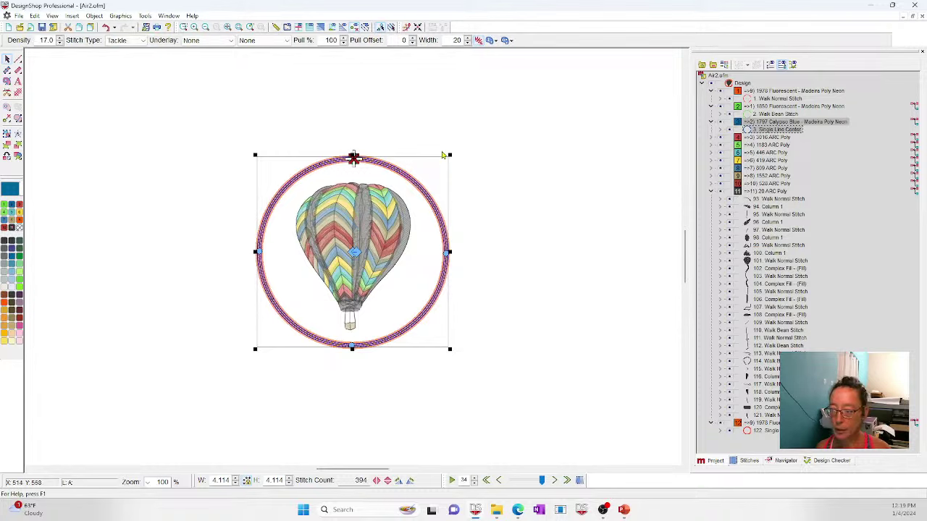
{"action": "double_click", "coordinate": [456, 40]}
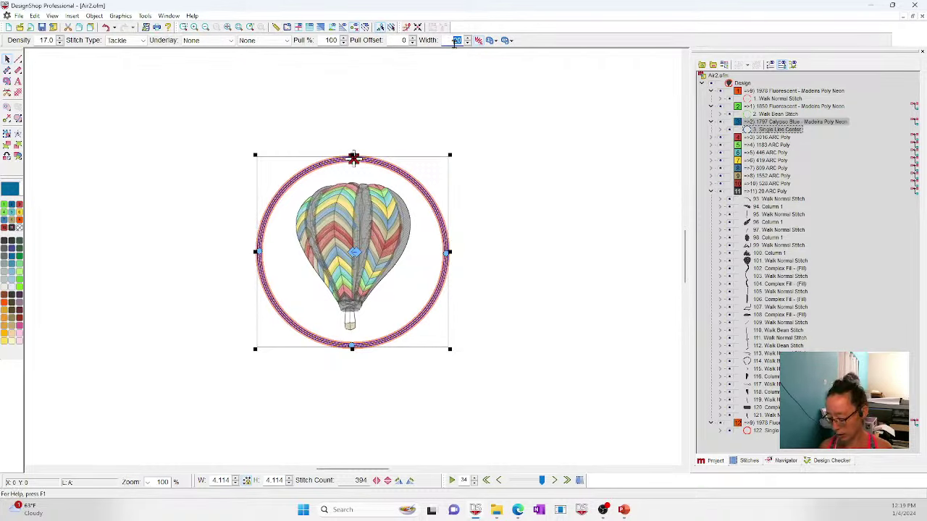
{"action": "type", "text": "30"}
{"action": "key", "text": "Return"}
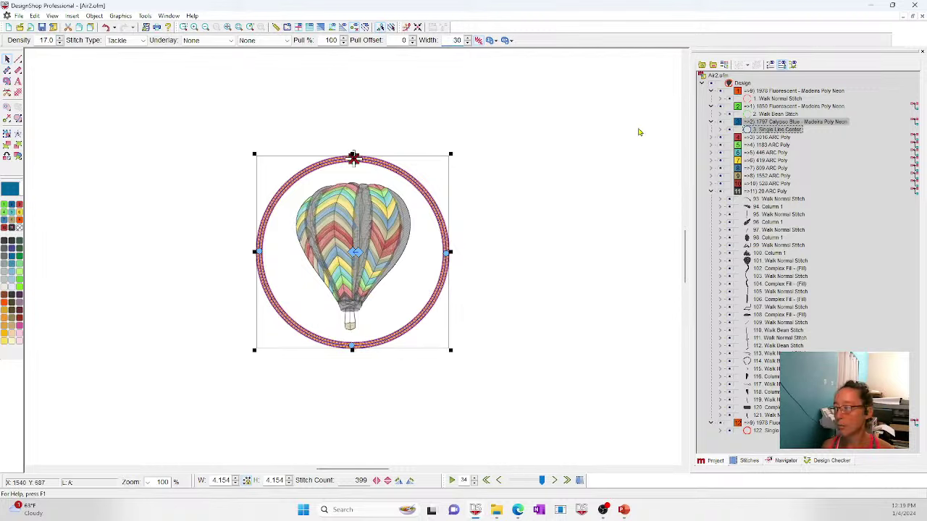
Delete all the circular border elements, leaving only the balloon design.
{"action": "left_click", "coordinate": [757, 434]}
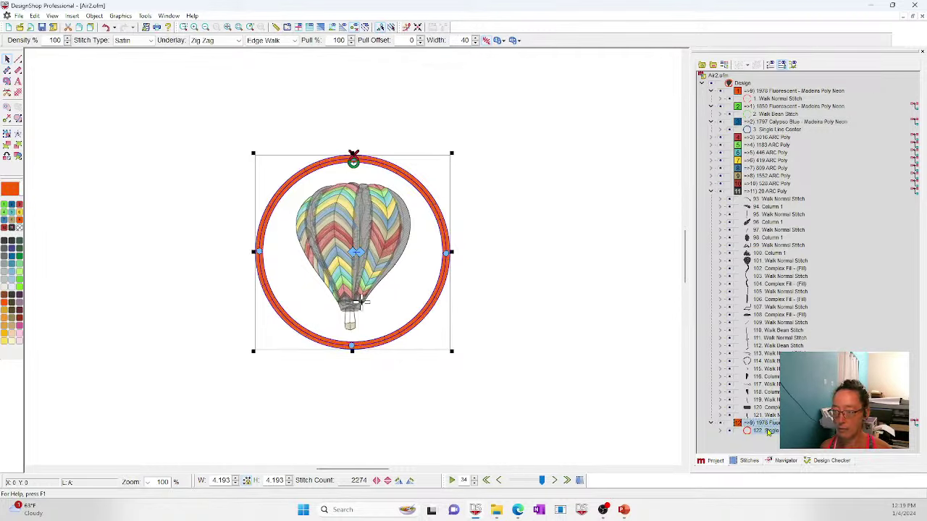
{"action": "left_click", "coordinate": [748, 100]}
{"action": "left_click", "coordinate": [761, 129], "text": "shift"}
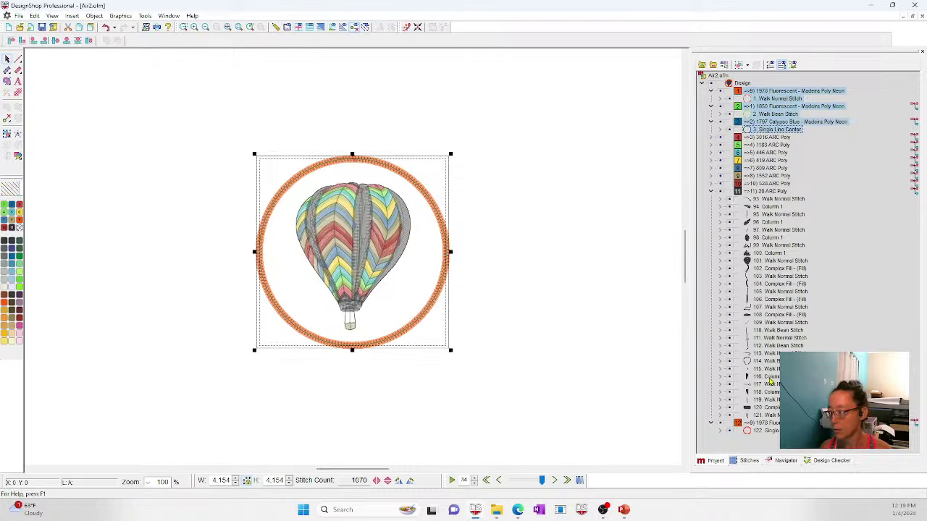
{"action": "key", "text": "Delete"}
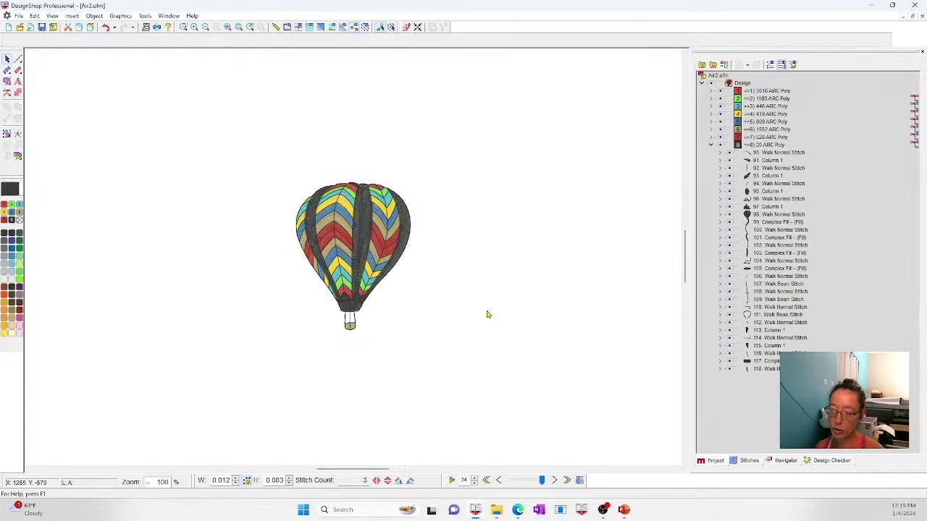
Generate a primer stitch around the entire balloon design with an offset of 50 pt and a density of 30.0 pt.
{"action": "key", "text": "ctrl+a"}
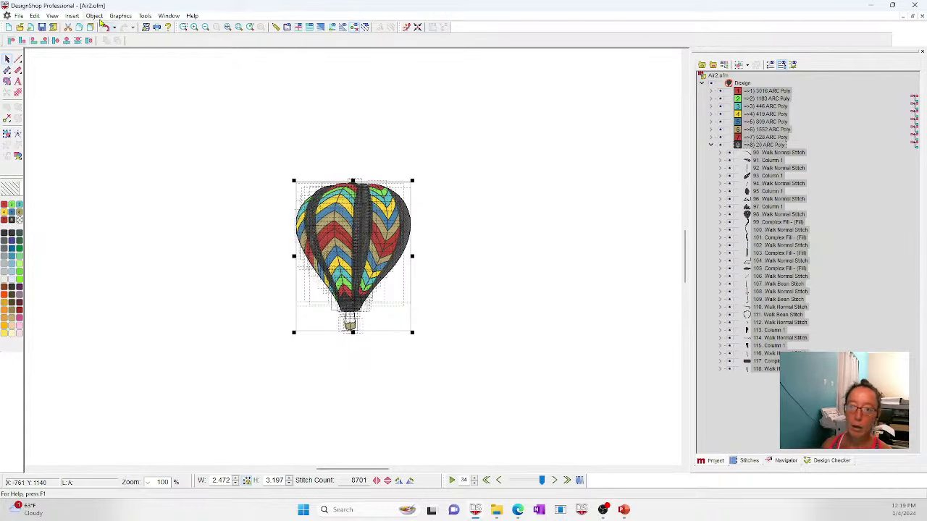
{"action": "left_click", "coordinate": [94, 15]}
{"action": "left_click", "coordinate": [135, 267]}
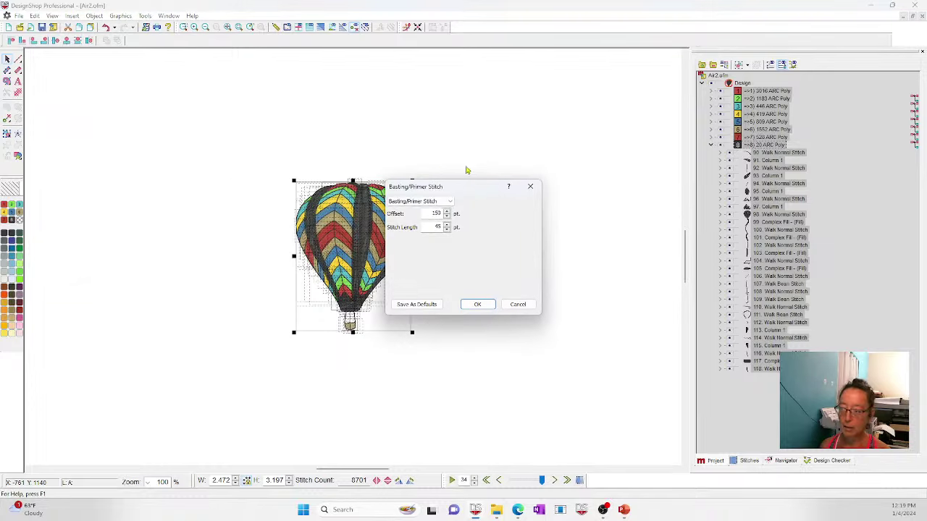
{"action": "left_click", "coordinate": [420, 201]}
{"action": "left_click", "coordinate": [409, 211]}
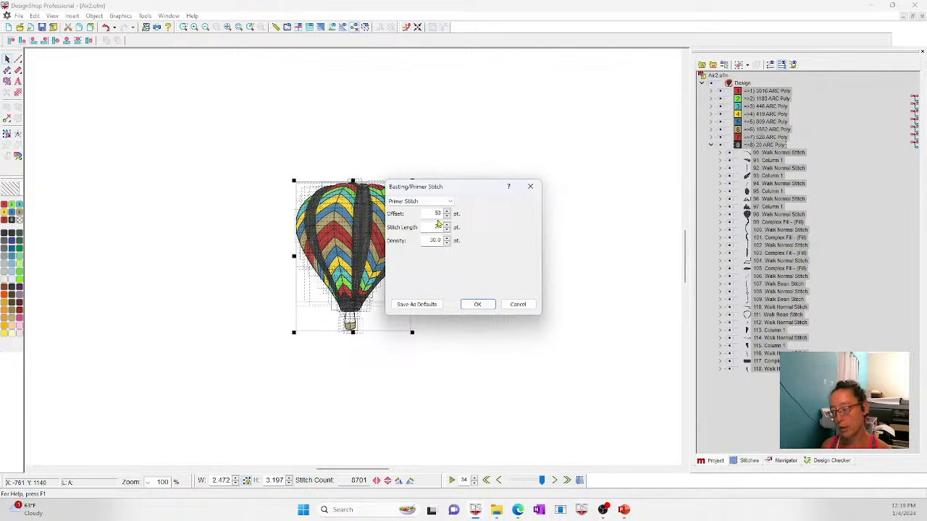
{"action": "left_click", "coordinate": [477, 304]}
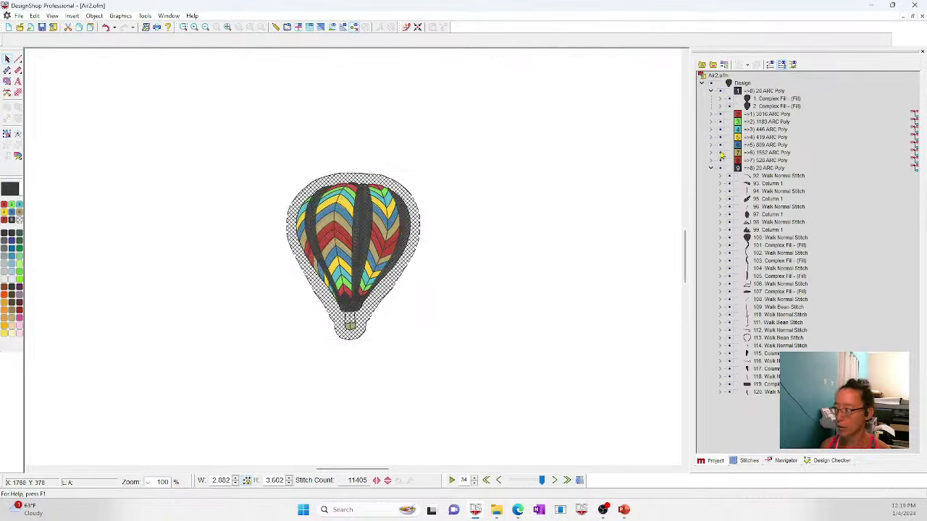
Delete the second of the two primer complex fills behind the balloon.
{"action": "left_click", "coordinate": [773, 106]}
{"action": "key", "text": "Delete"}
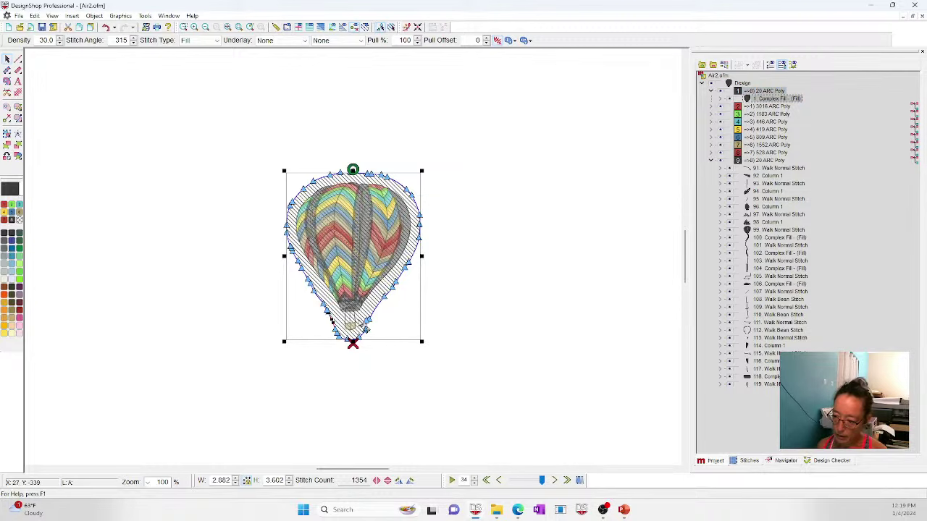
{"action": "left_click", "coordinate": [550, 322]}
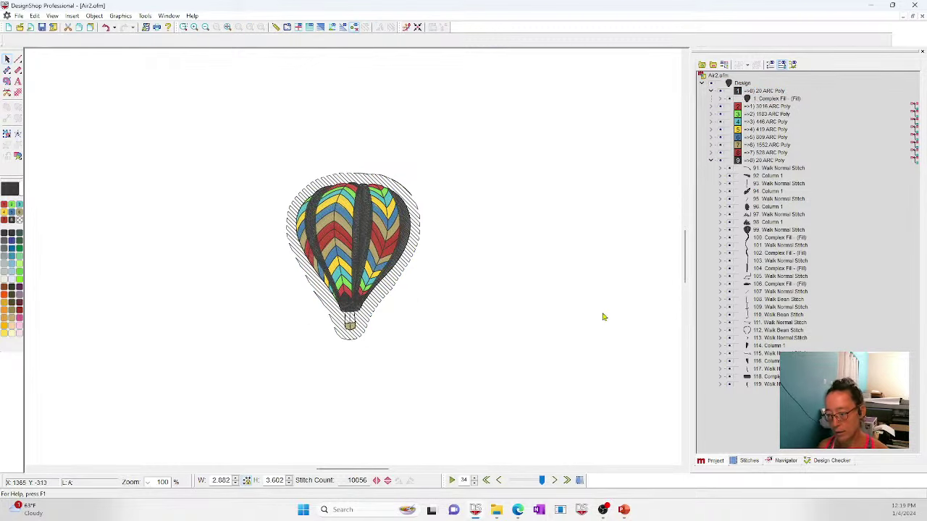
Replace the remaining primer complex fill around the balloon with a Walk Normal Stitch outline.
{"action": "left_click", "coordinate": [400, 272]}
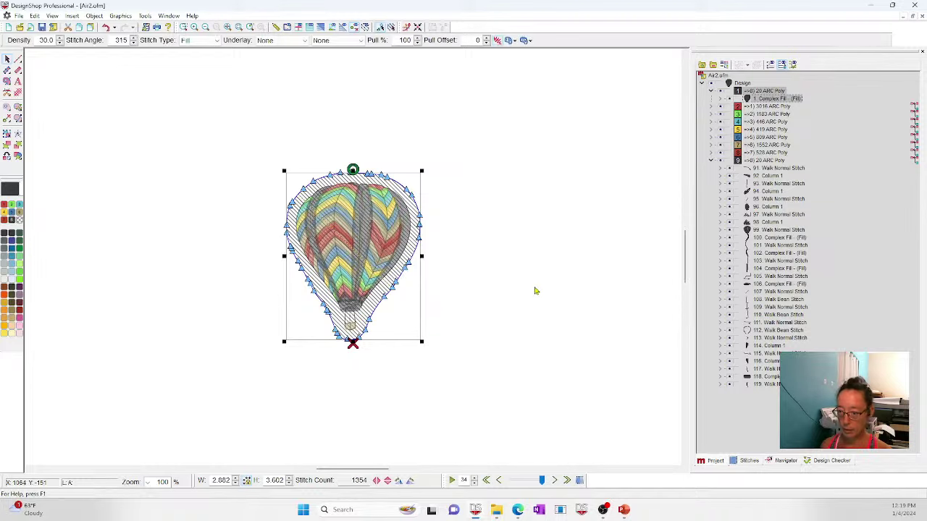
{"action": "left_click", "coordinate": [287, 252]}
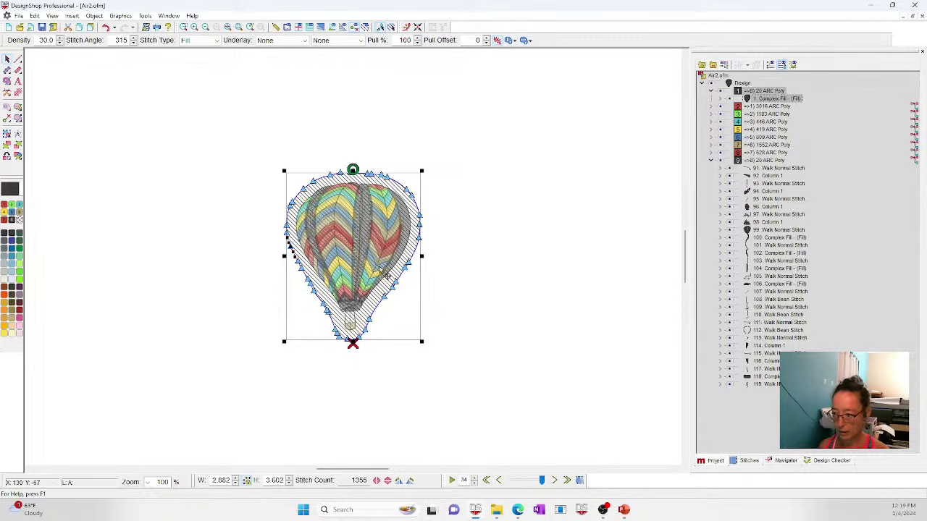
{"action": "left_click", "coordinate": [474, 307]}
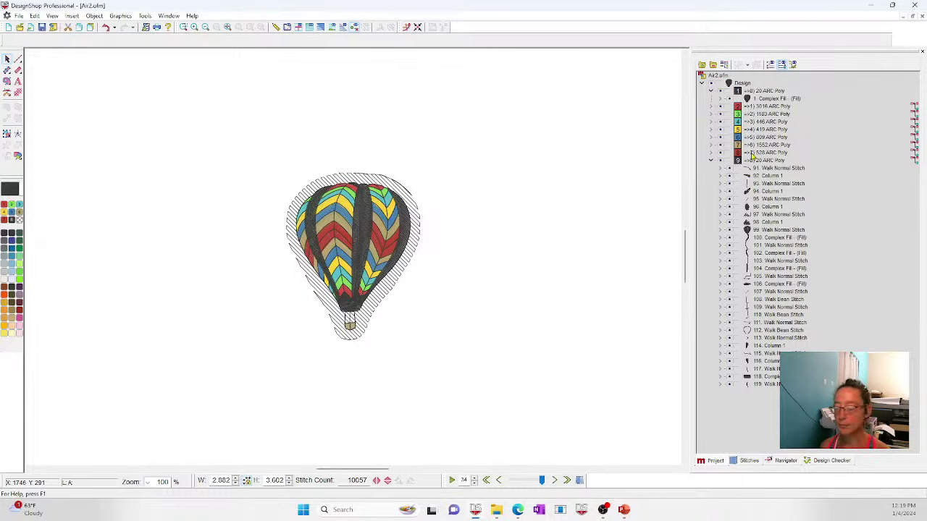
{"action": "left_click", "coordinate": [768, 100]}
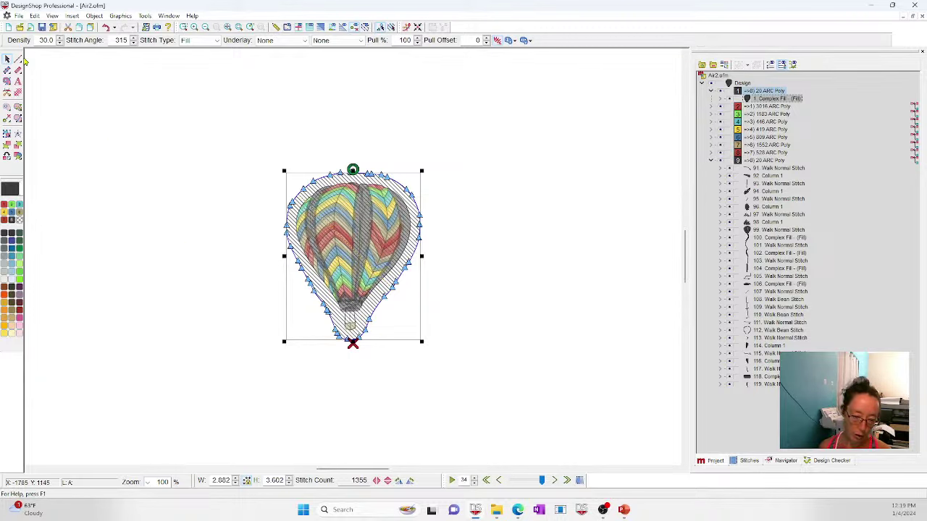
{"action": "left_click", "coordinate": [6, 156]}
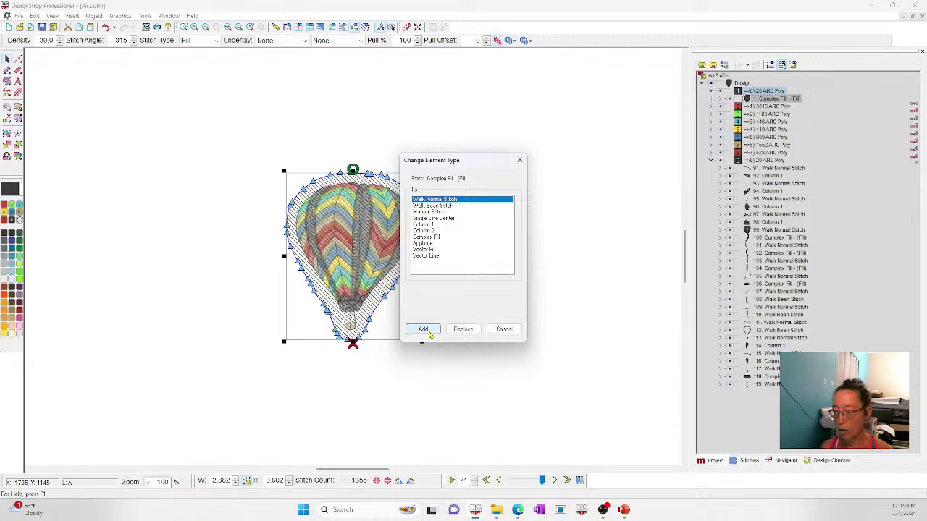
{"action": "left_click", "coordinate": [463, 329]}
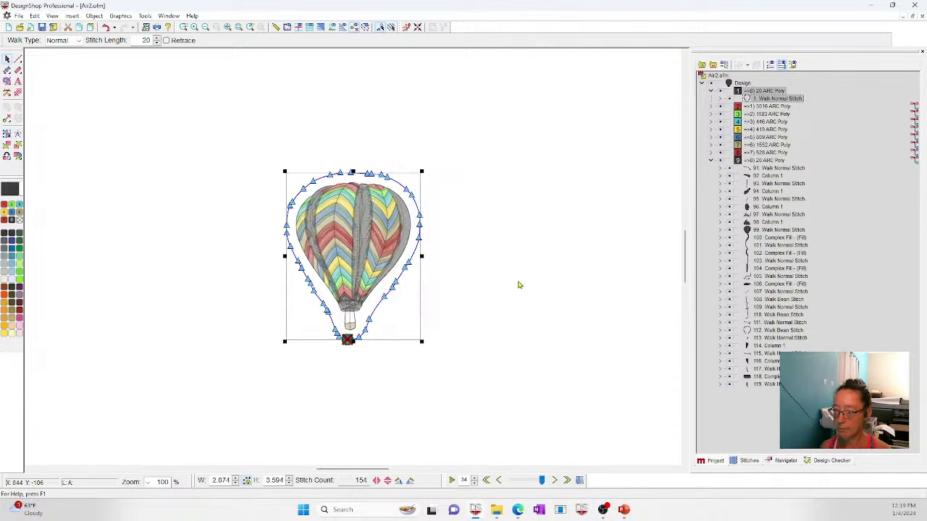
Duplicate the contour walk stitch, recolour the copy blue (809 ARC Poly) and set its walk type to Bean.
{"action": "left_click", "coordinate": [402, 281]}
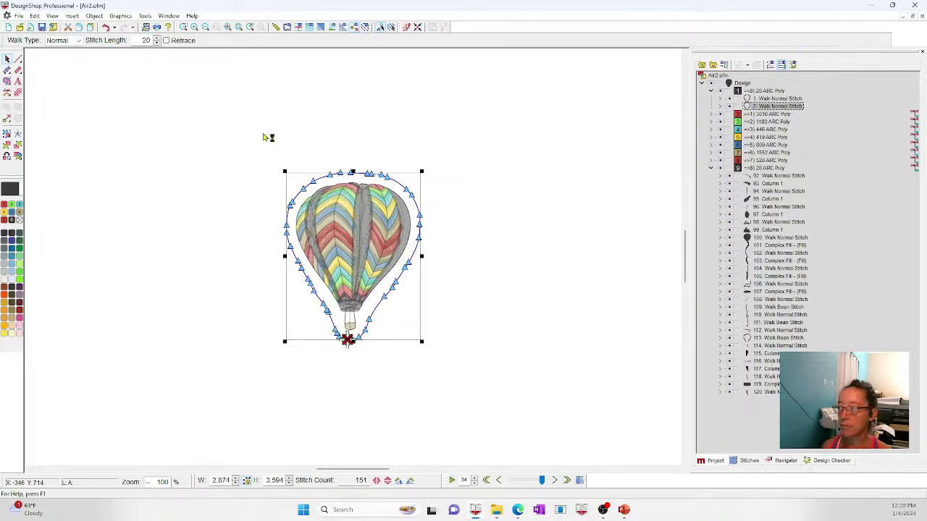
{"action": "left_click", "coordinate": [65, 41]}
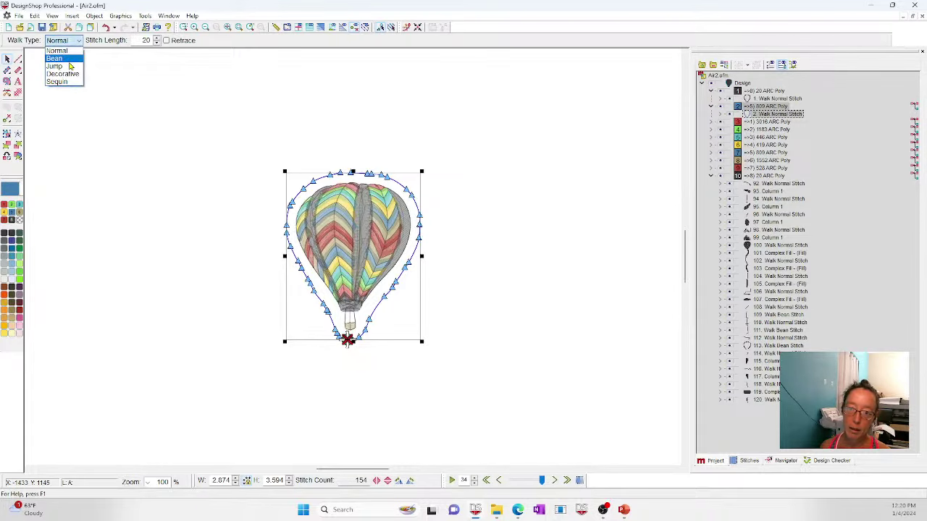
{"action": "left_click", "coordinate": [68, 64]}
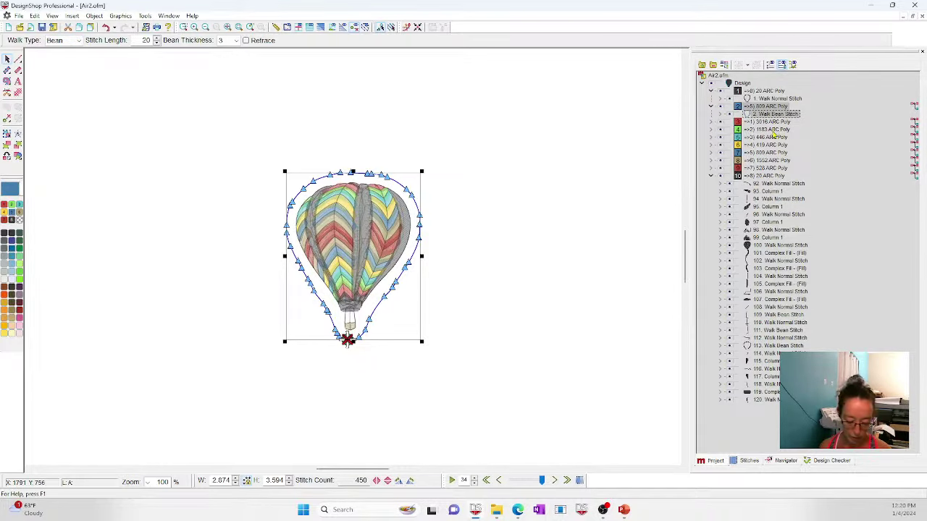
Create a third contour copy in 1748 Margarita Lime as a single-line center element with Tackle stitch type and a width of 30.
{"action": "left_click", "coordinate": [19, 264]}
{"action": "left_click", "coordinate": [65, 41]}
{"action": "left_click", "coordinate": [65, 52]}
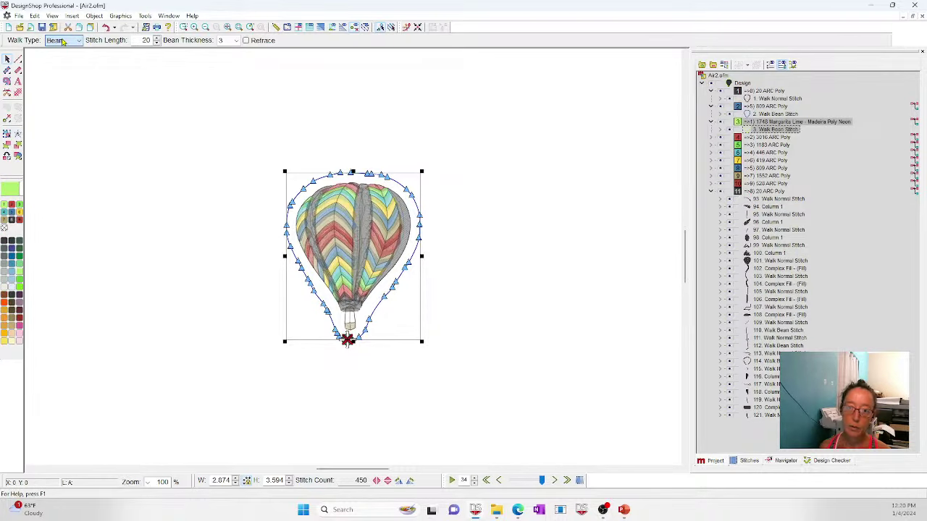
{"action": "left_click", "coordinate": [18, 72]}
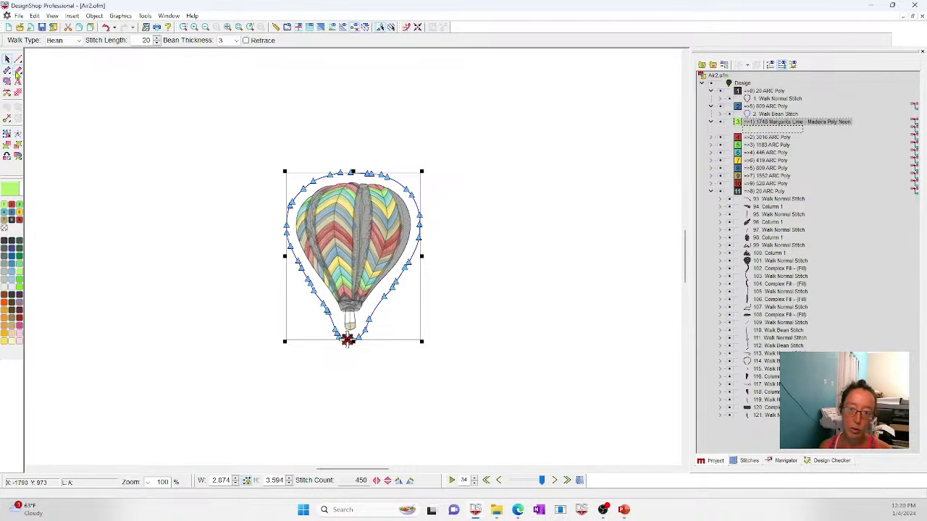
{"action": "left_click", "coordinate": [125, 40]}
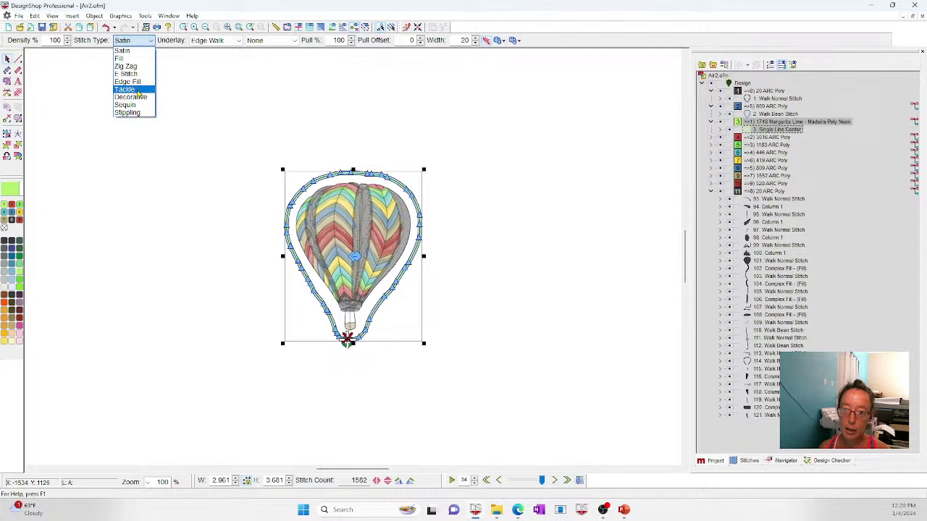
{"action": "left_click", "coordinate": [124, 88]}
{"action": "double_click", "coordinate": [443, 40]}
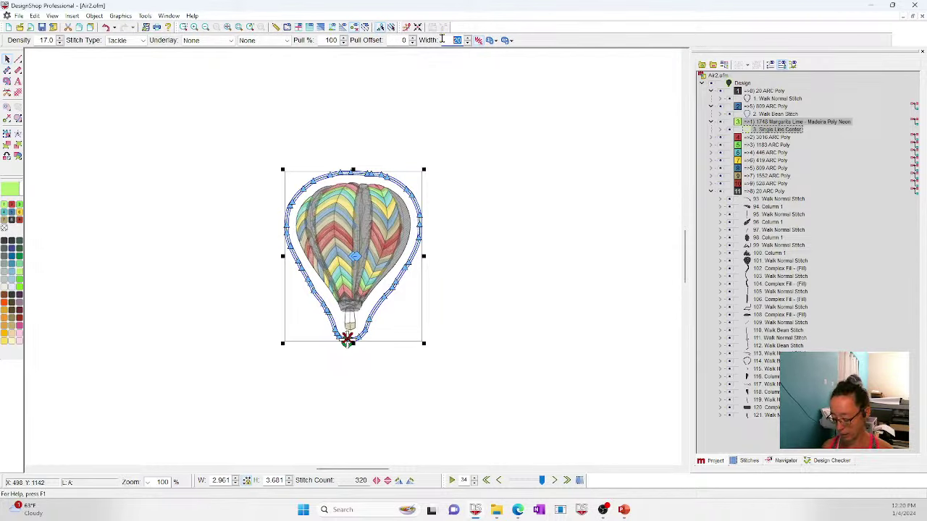
{"action": "key", "text": "Return"}
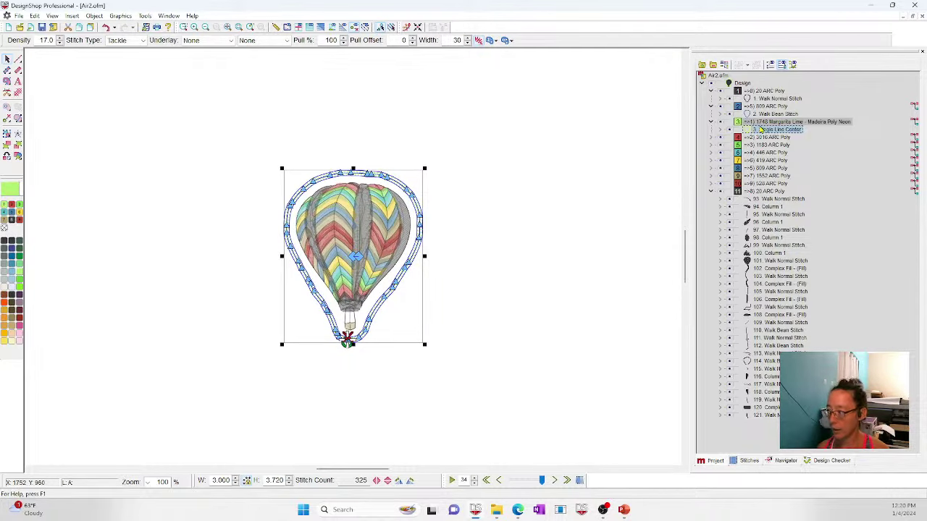
Place a copy of the lime contour last in the sewing order and set it to Satin with a width of 40.
{"action": "left_click", "coordinate": [778, 416]}
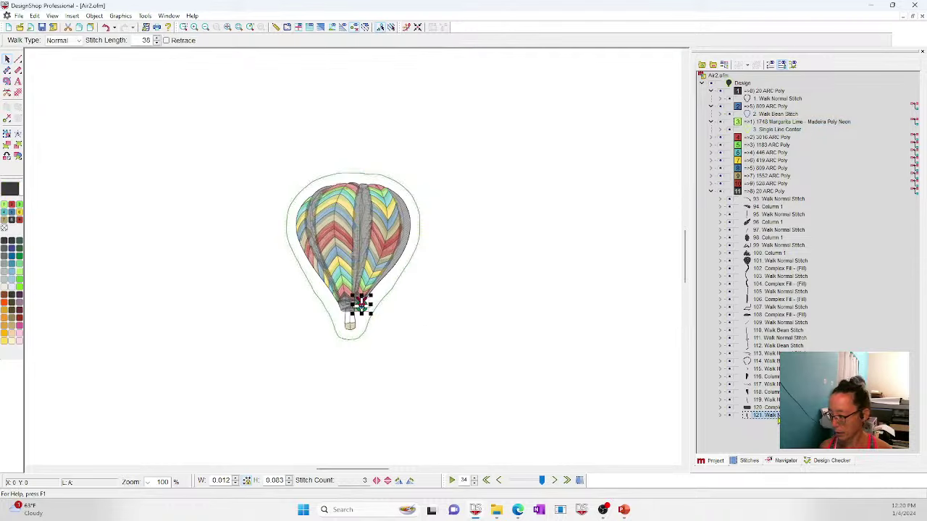
{"action": "key", "text": "ctrl+v"}
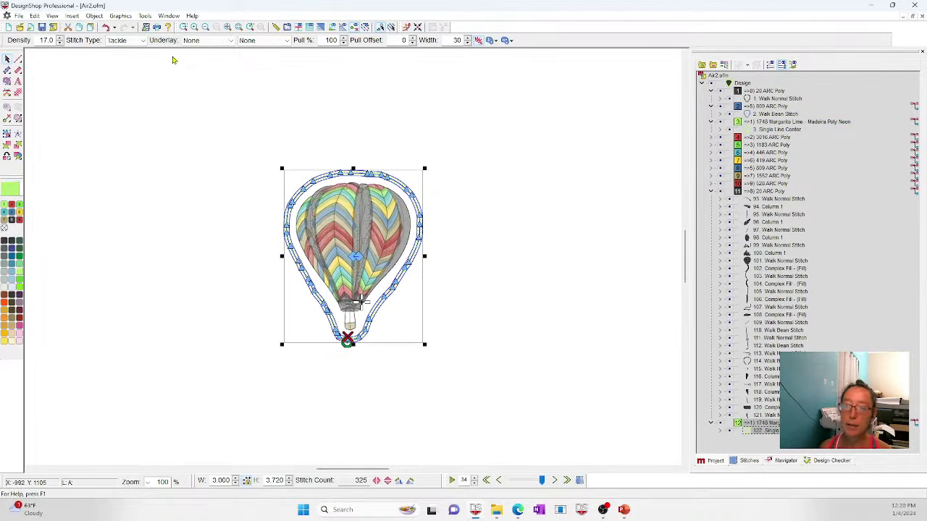
{"action": "left_click", "coordinate": [127, 40]}
{"action": "left_click", "coordinate": [132, 50]}
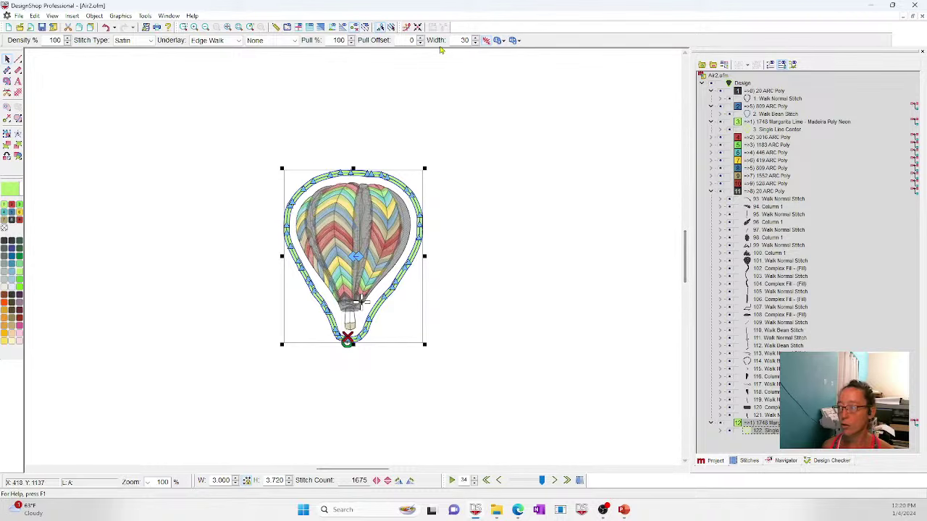
{"action": "double_click", "coordinate": [465, 40]}
{"action": "type", "text": "40"}
{"action": "key", "text": "Return"}
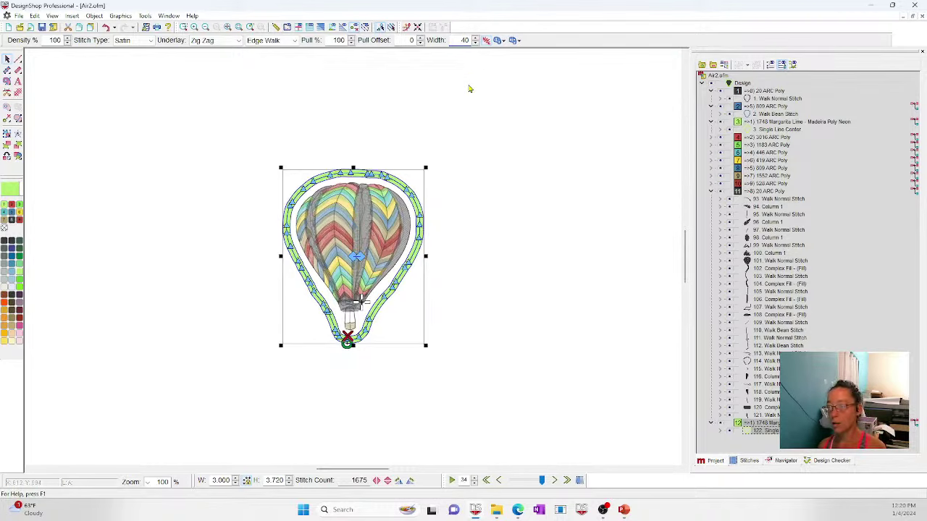
{"action": "left_click", "coordinate": [497, 99]}
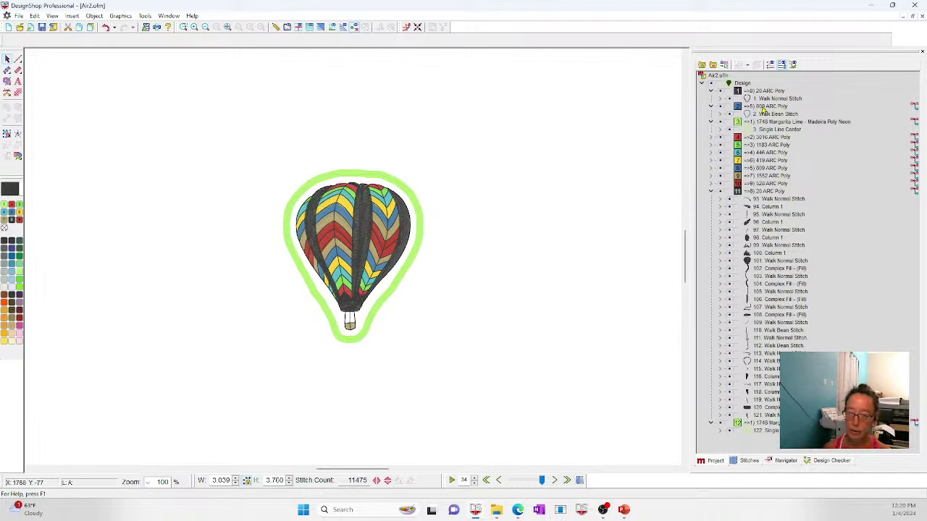
Measure a short distance in the empty area beside the balloon and fit the whole design in view.
{"action": "left_click", "coordinate": [278, 27]}
{"action": "left_click_drag", "start_coordinate": [244, 109], "coordinate": [251, 117]}
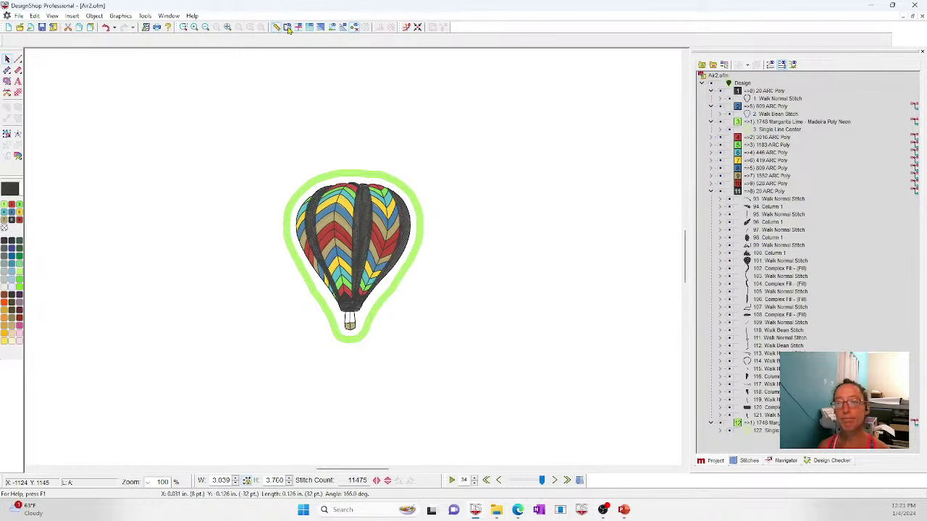
{"action": "left_click", "coordinate": [227, 27]}
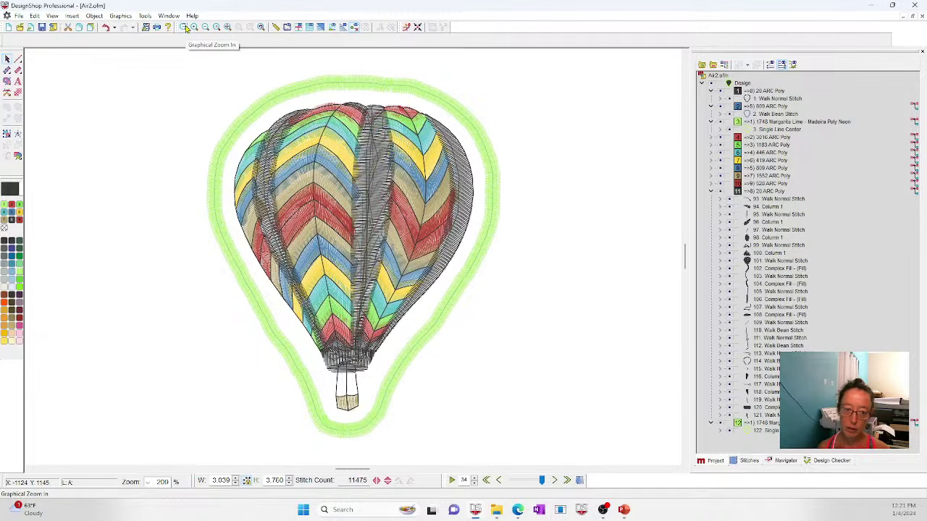
{"action": "left_click", "coordinate": [227, 27]}
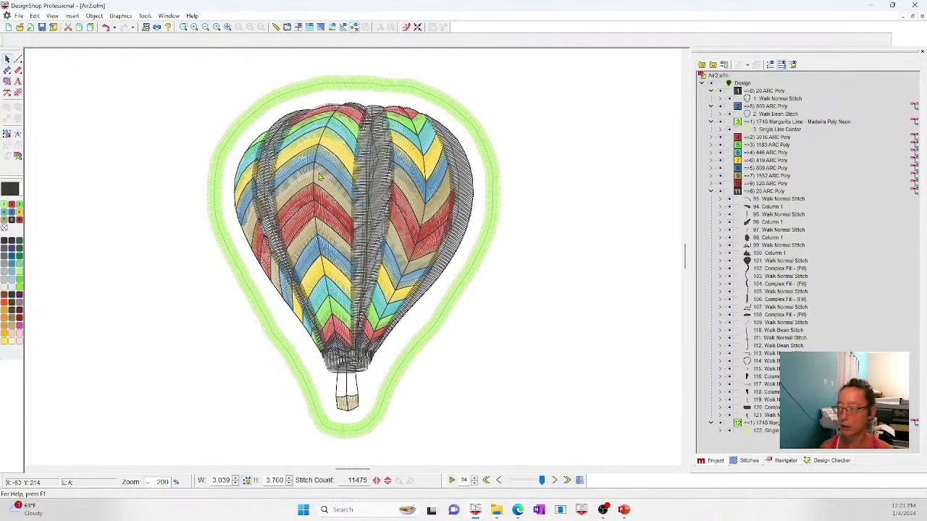
Delete all elements of the balloon design and close Air2.ofm without saving the changes.
{"action": "left_click_drag", "start_coordinate": [171, 73], "coordinate": [538, 456]}
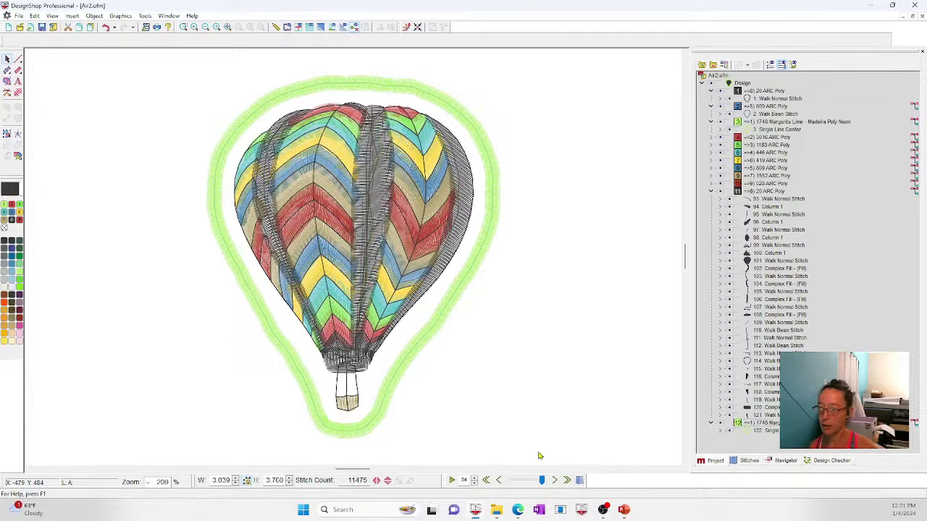
{"action": "key", "text": "Delete"}
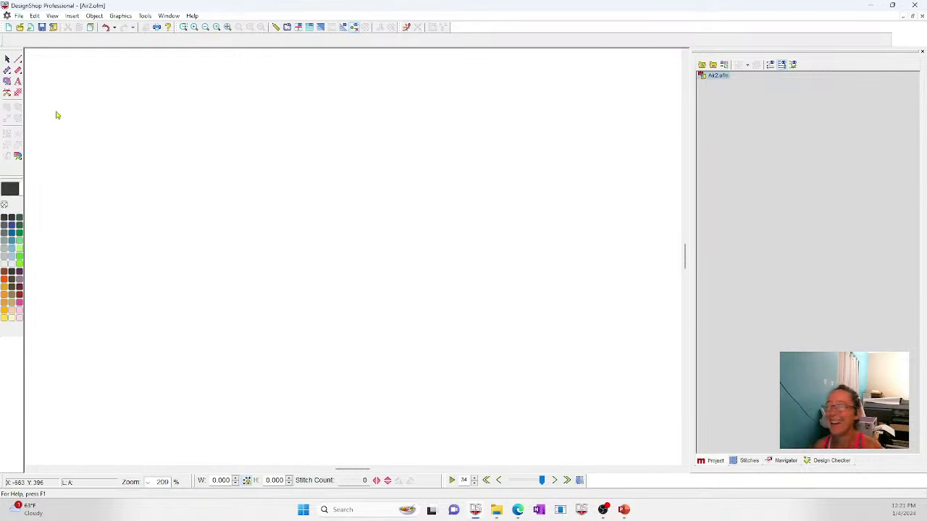
{"action": "key", "text": "ctrl+F4"}
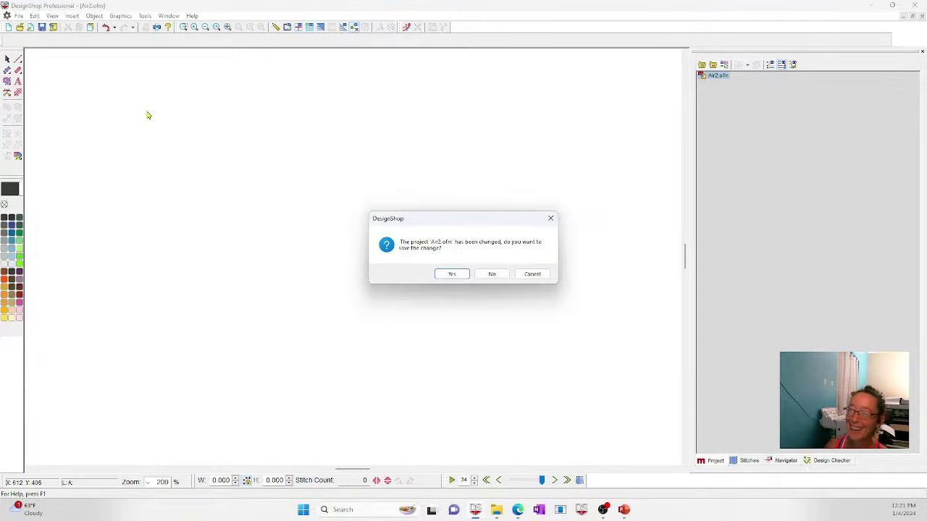
{"action": "left_click", "coordinate": [492, 274]}
Measure a short vertical distance at the upper edge of the circle in earthday.bmp.
{"action": "left_click", "coordinate": [276, 27]}
{"action": "left_click_drag", "start_coordinate": [322, 85], "coordinate": [319, 97]}
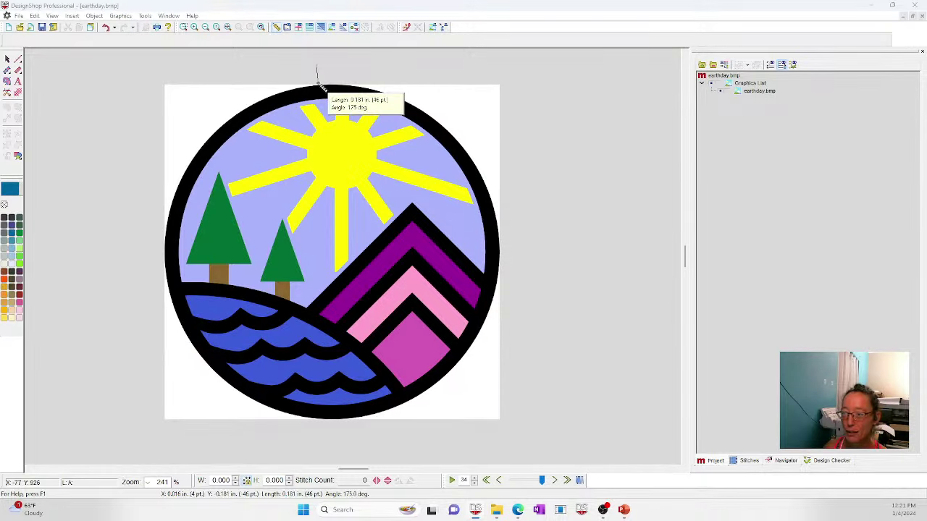
Set the measurement units for Ruler and Grid/Grid Ruler to mm and apply the options.
{"action": "left_click", "coordinate": [139, 16]}
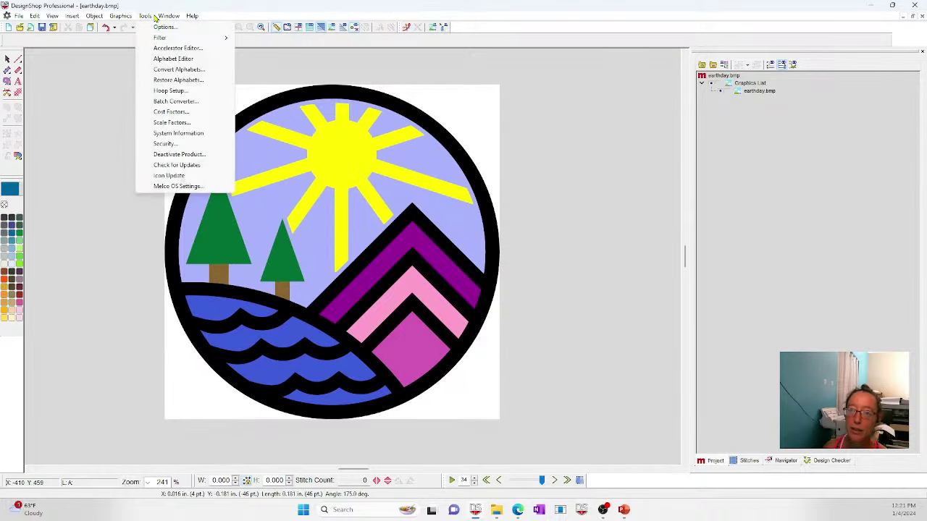
{"action": "left_click", "coordinate": [165, 27]}
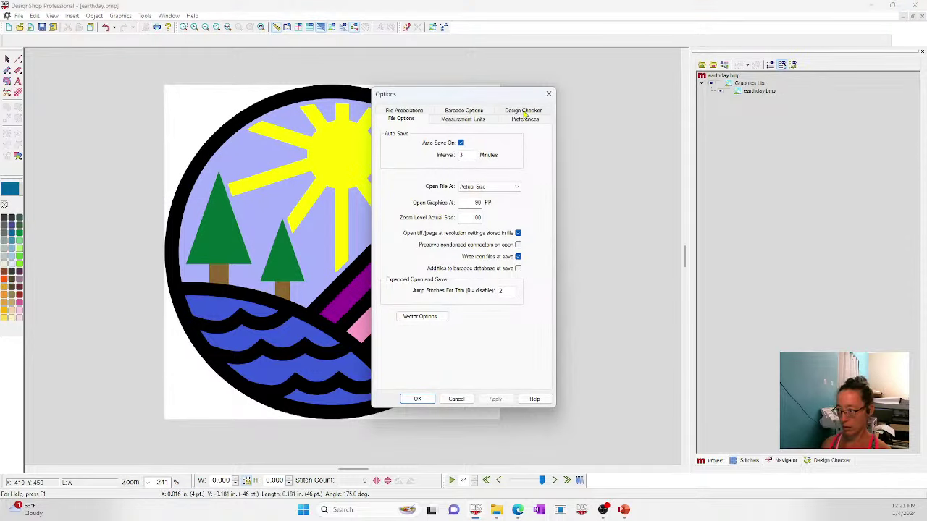
{"action": "left_click", "coordinate": [460, 119]}
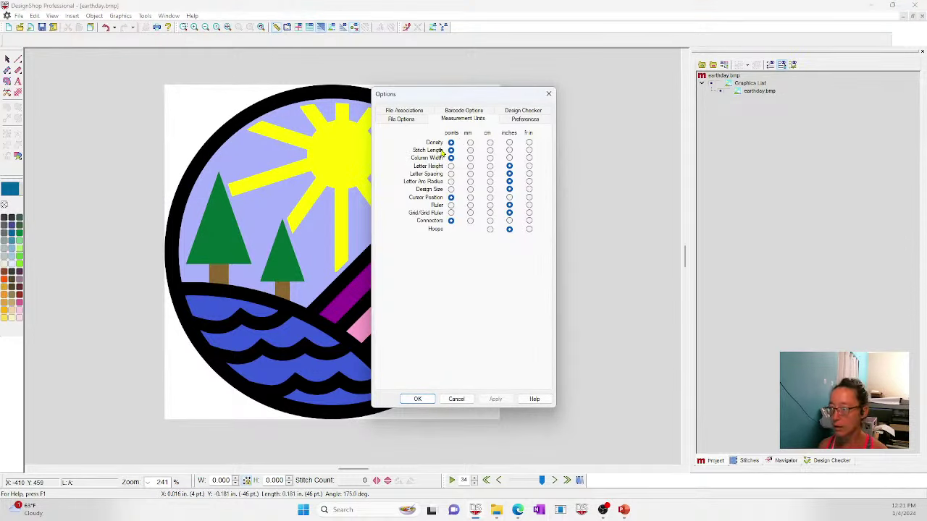
{"action": "left_click", "coordinate": [450, 221]}
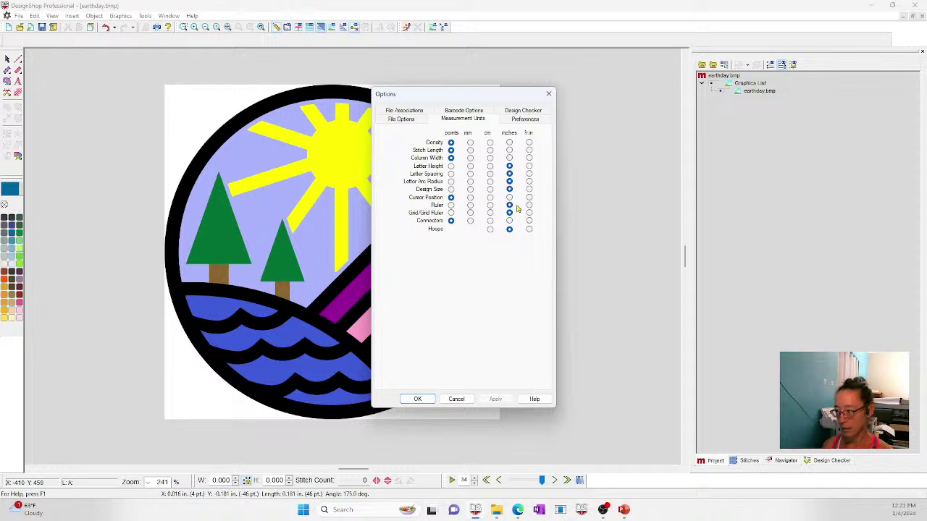
{"action": "left_click", "coordinate": [470, 213]}
{"action": "left_click", "coordinate": [470, 206]}
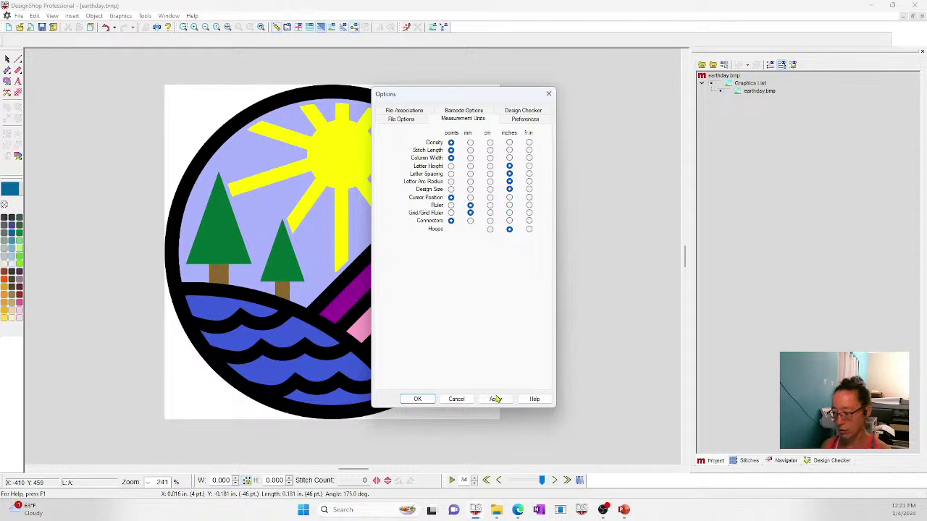
{"action": "left_click", "coordinate": [497, 399]}
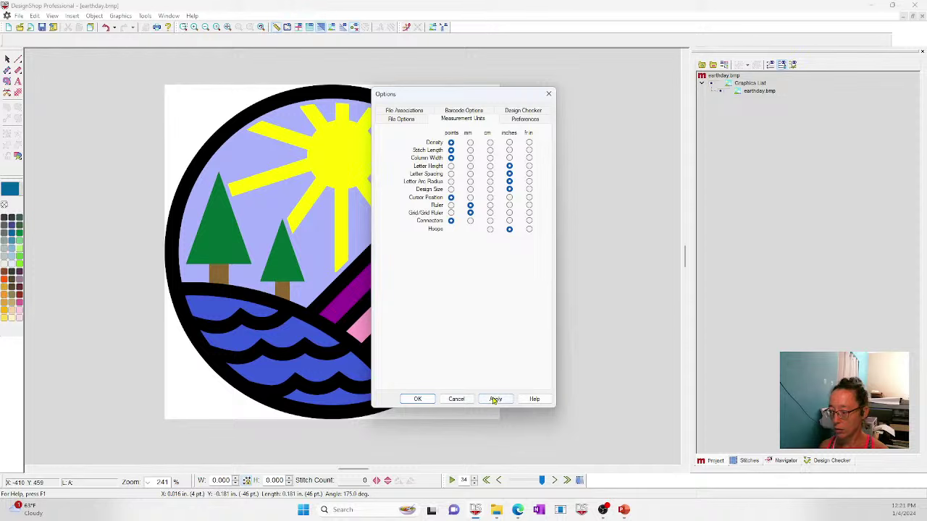
{"action": "left_click", "coordinate": [496, 399]}
{"action": "left_click", "coordinate": [417, 399]}
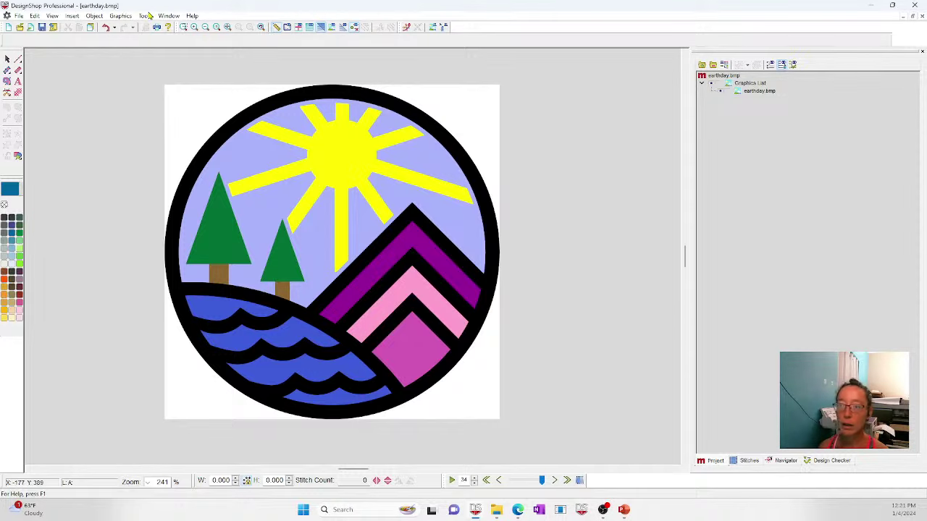
Measure a short vertical distance just above the circle artwork with the ruler in millimetres.
{"action": "left_click", "coordinate": [276, 28]}
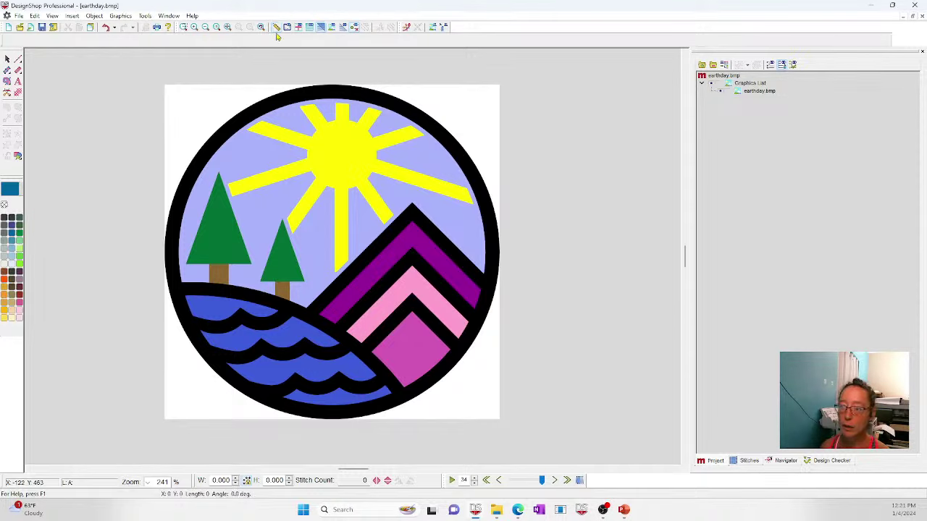
{"action": "left_click_drag", "start_coordinate": [275, 64], "coordinate": [276, 85]}
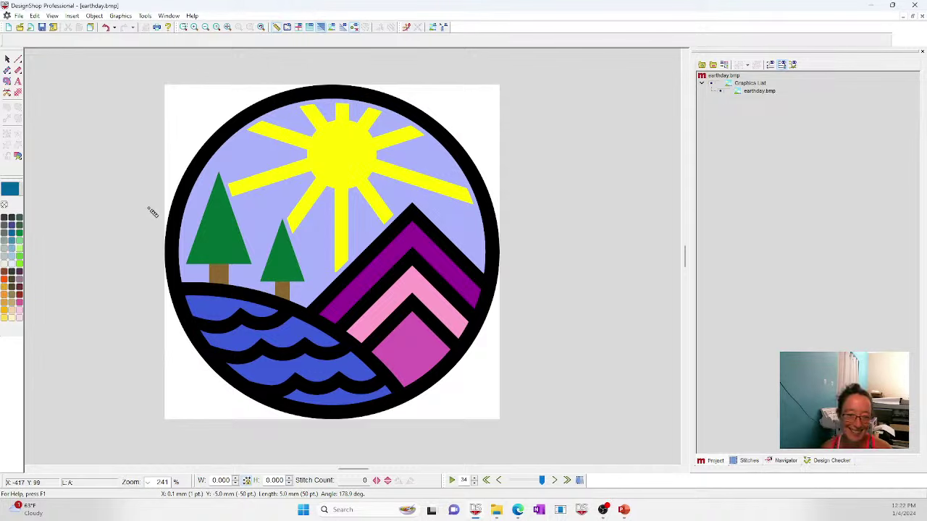
Draw a vertical single-line satin column about 1.4 in tall beside the circle artwork and set its width to 50.
{"action": "left_click", "coordinate": [215, 27]}
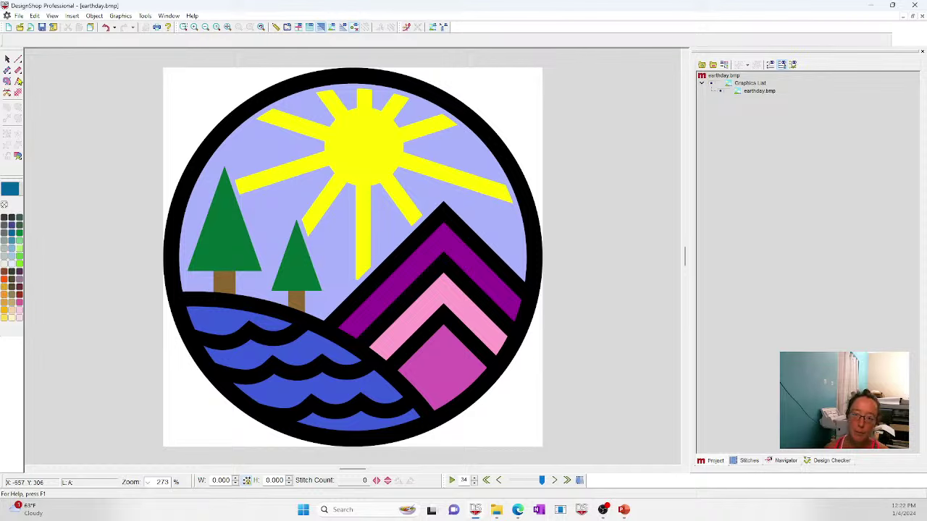
{"action": "left_click", "coordinate": [18, 70]}
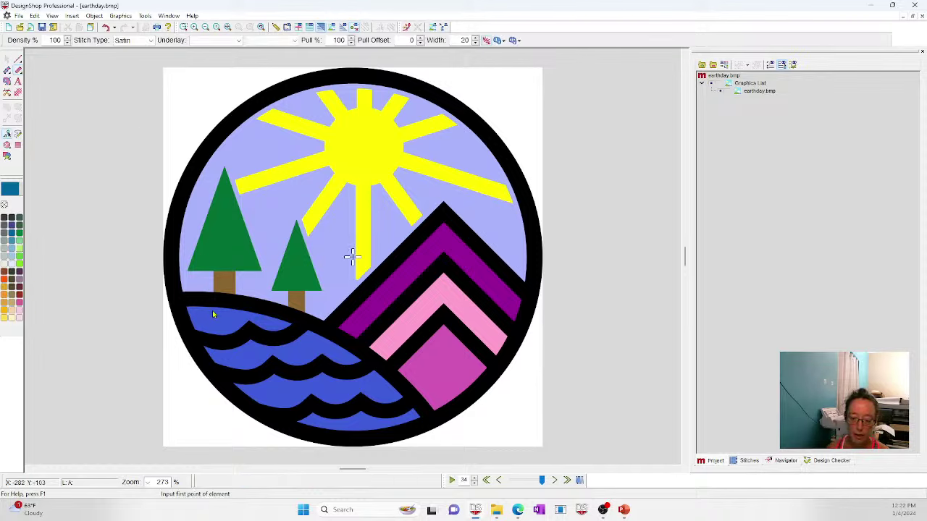
{"action": "left_click", "coordinate": [117, 155]}
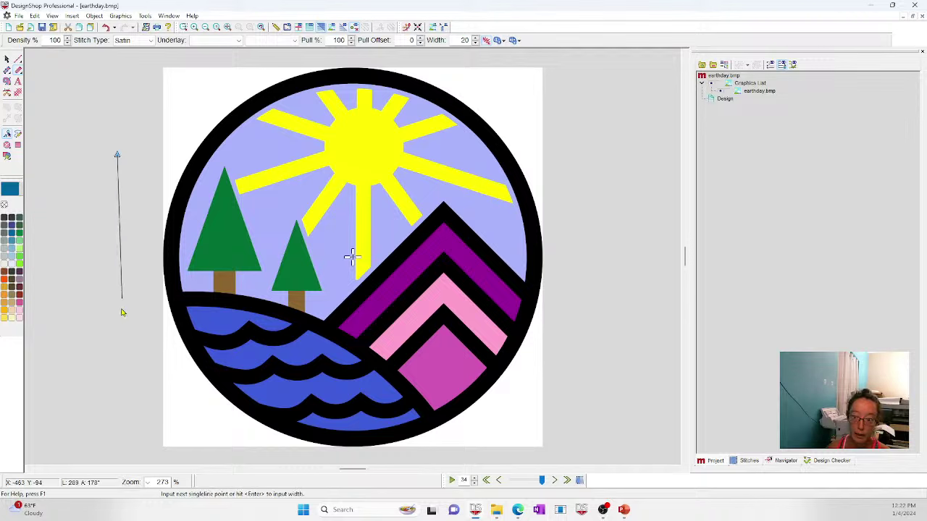
{"action": "left_click", "coordinate": [116, 335]}
{"action": "key", "text": "Return"}
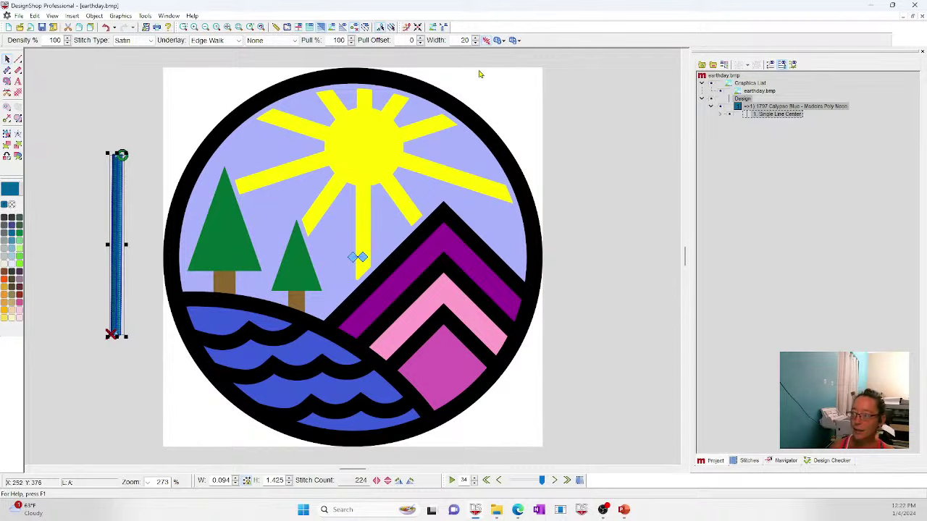
{"action": "double_click", "coordinate": [464, 41]}
{"action": "type", "text": "50"}
{"action": "key", "text": "Return"}
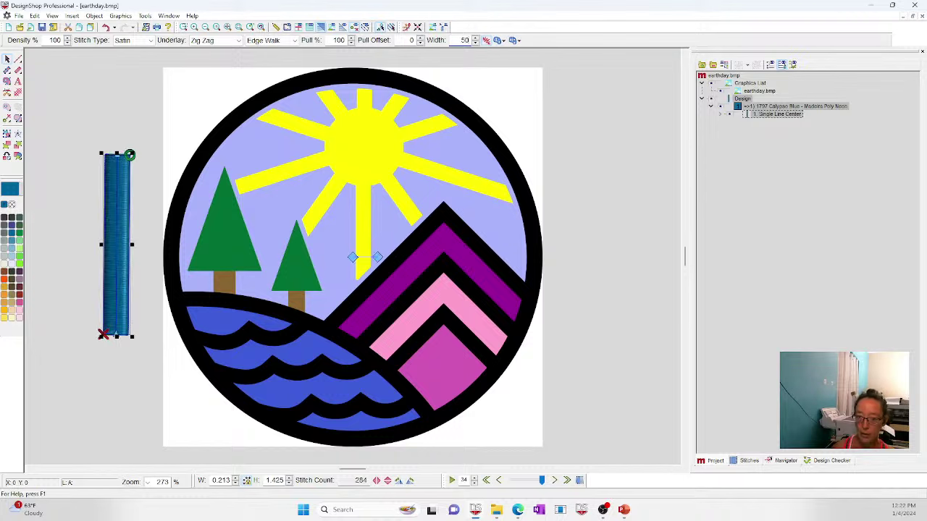
{"action": "left_click", "coordinate": [140, 106]}
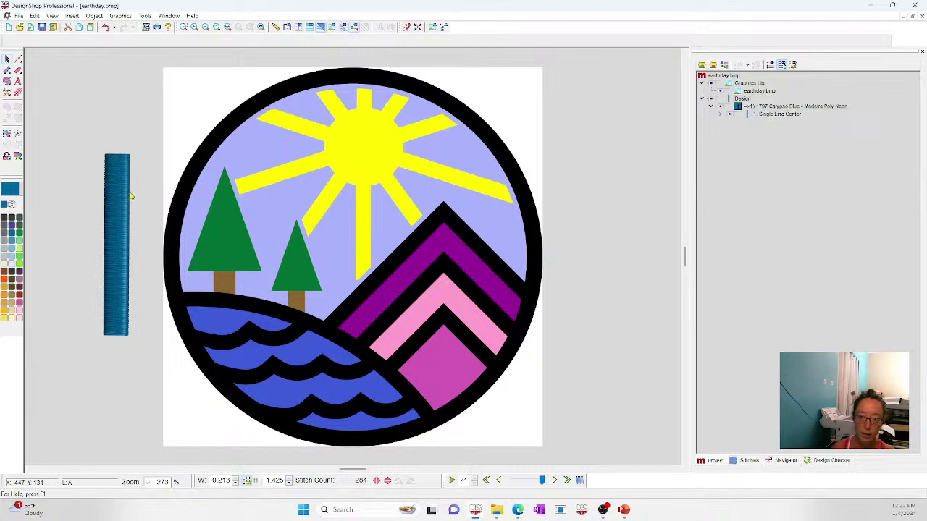
Turn off Auto Density for the blue satin column and set its density to 3.5 pt.
{"action": "left_click", "coordinate": [125, 195]}
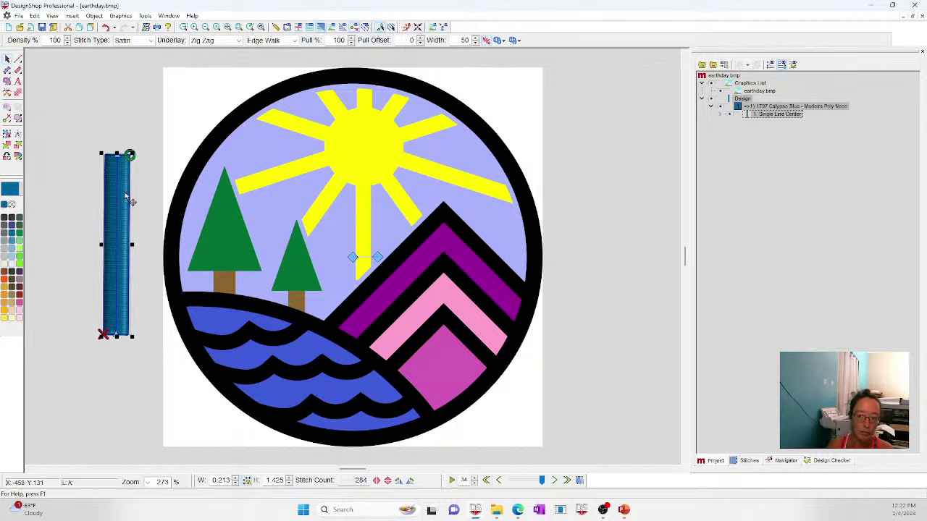
{"action": "left_click", "coordinate": [184, 26]}
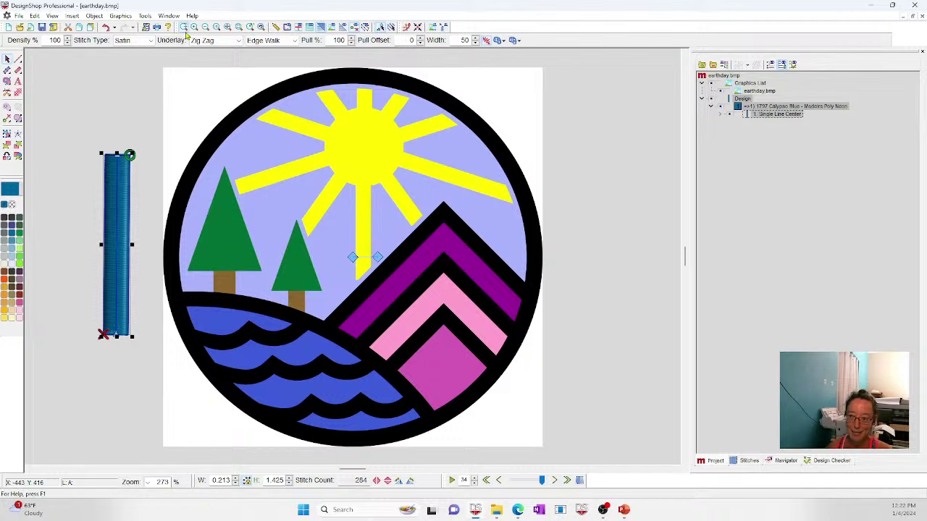
{"action": "left_click_drag", "start_coordinate": [93, 126], "coordinate": [151, 191]}
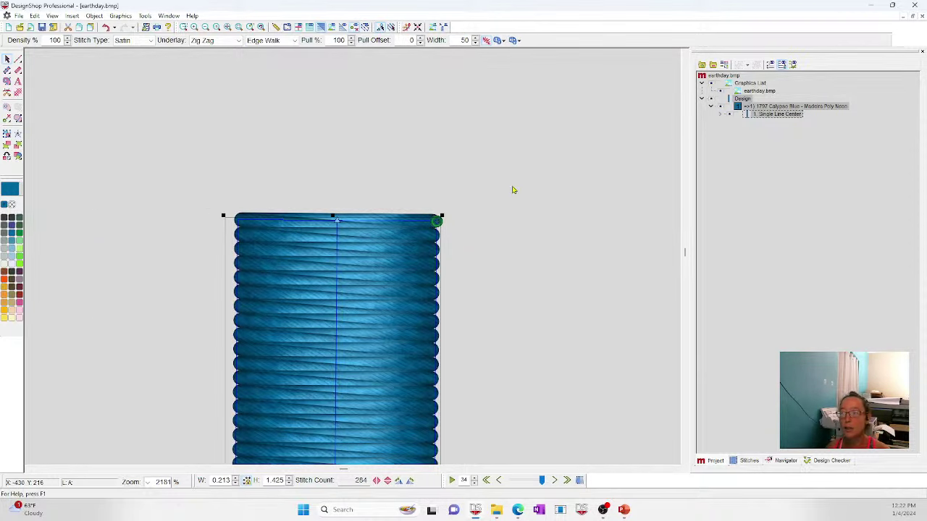
{"action": "right_click", "coordinate": [383, 310]}
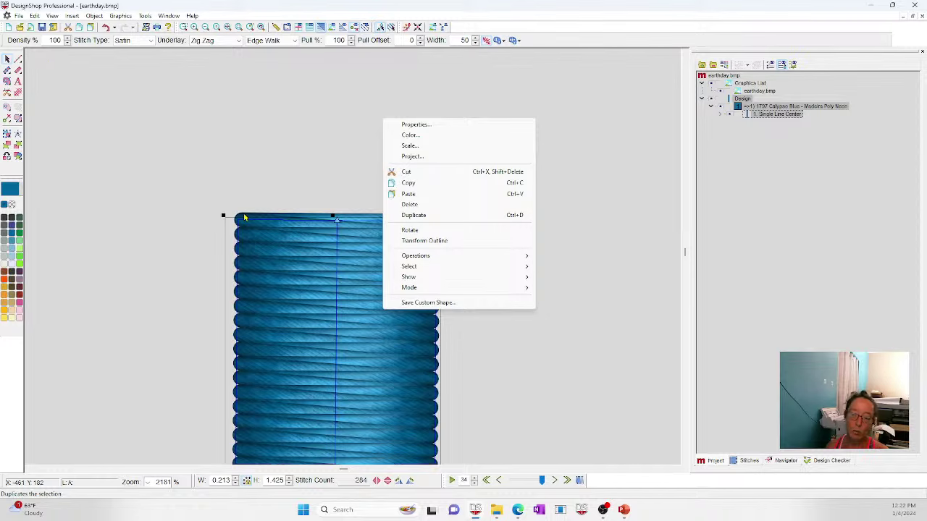
{"action": "left_click", "coordinate": [451, 126]}
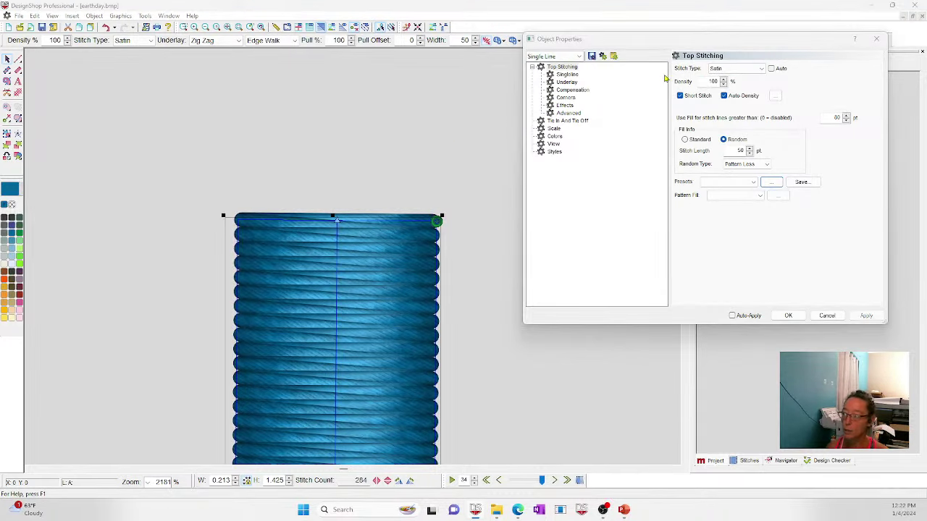
{"action": "left_click", "coordinate": [724, 95]}
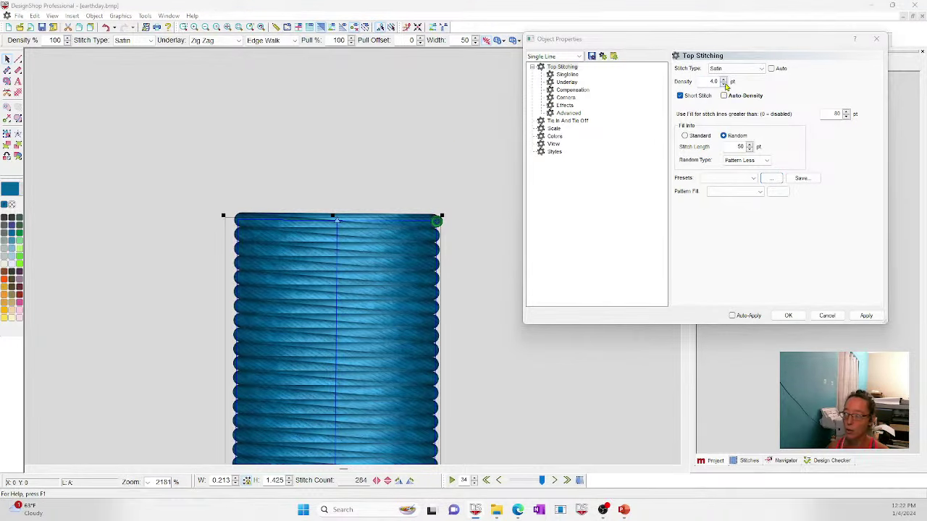
{"action": "left_click", "coordinate": [723, 84]}
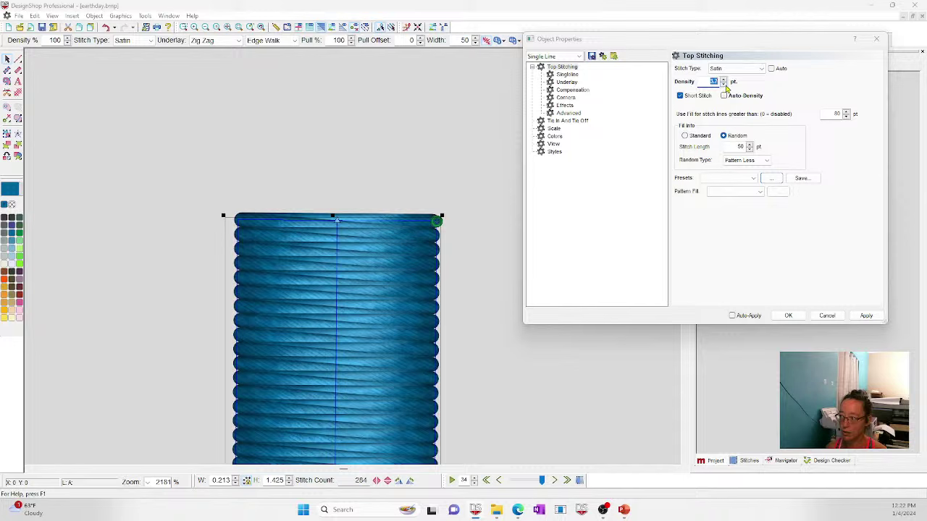
{"action": "left_click", "coordinate": [723, 84]}
{"action": "left_click", "coordinate": [723, 84]}
{"action": "left_click", "coordinate": [865, 316]}
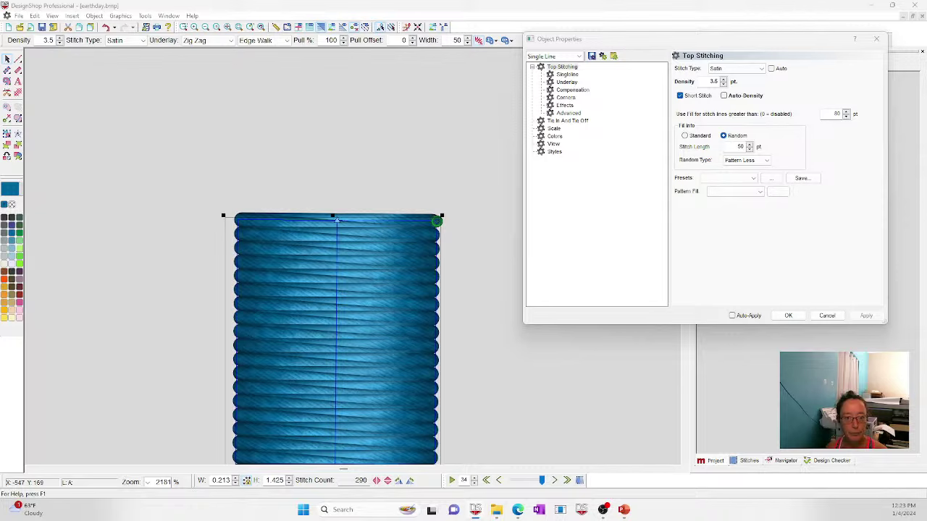
{"action": "left_click", "coordinate": [827, 316]}
Measure the width of the blue satin column across its stitches.
{"action": "left_click", "coordinate": [227, 27]}
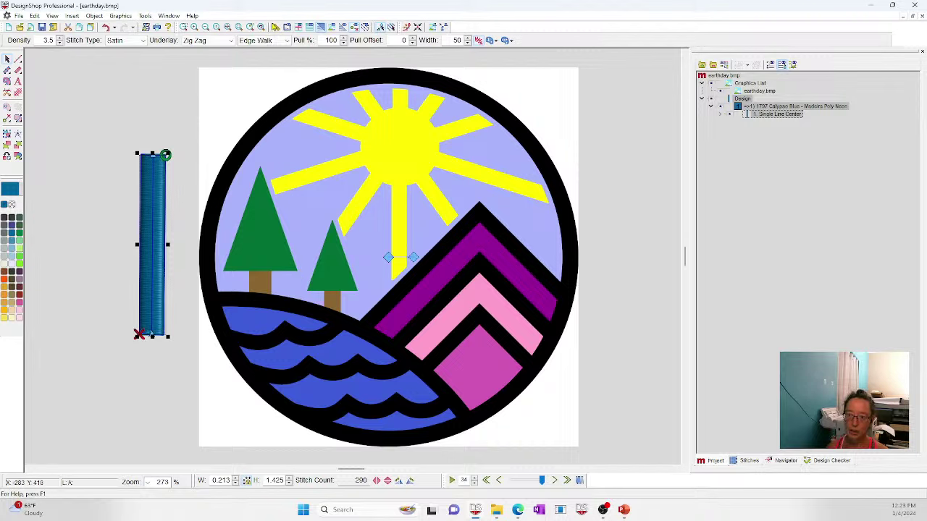
{"action": "left_click", "coordinate": [275, 27]}
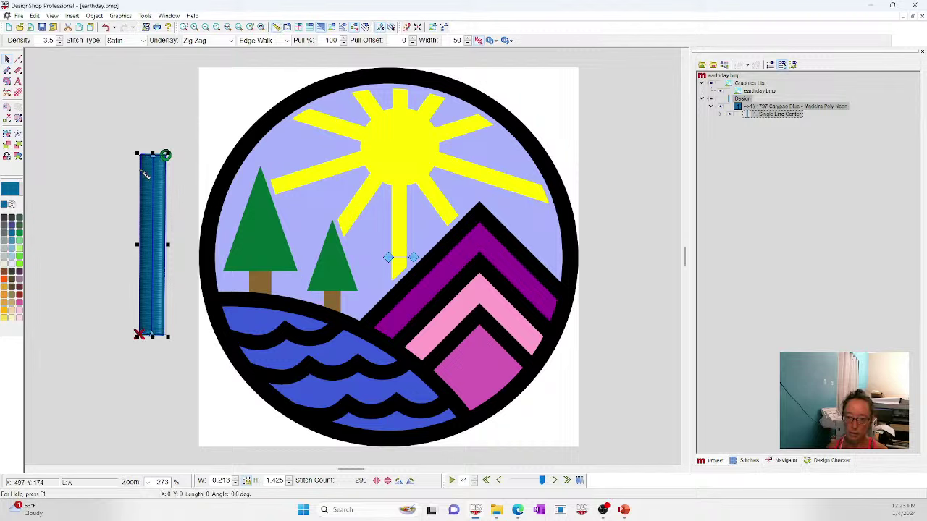
{"action": "left_click_drag", "start_coordinate": [141, 167], "coordinate": [170, 172]}
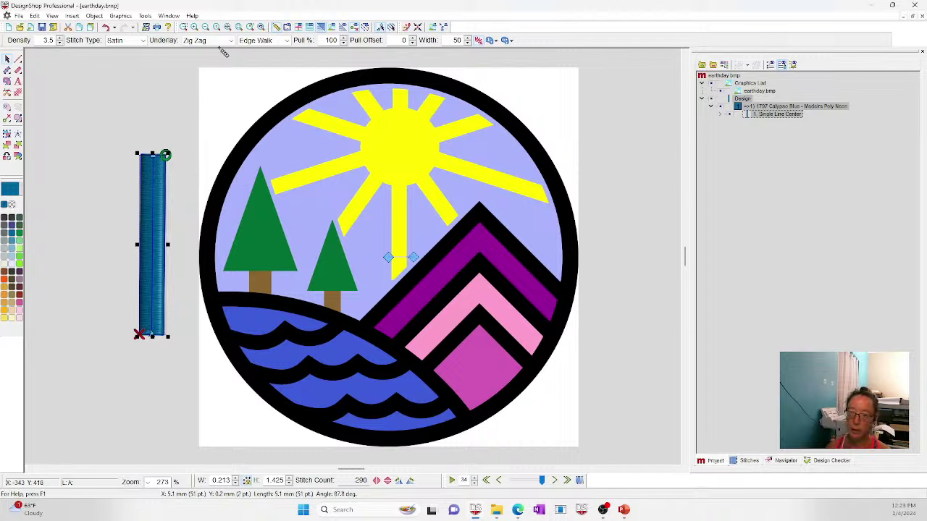
Add the lettering "Micro" in the Military Block alphabet across the upper edge of the circle artwork.
{"action": "left_click", "coordinate": [18, 83]}
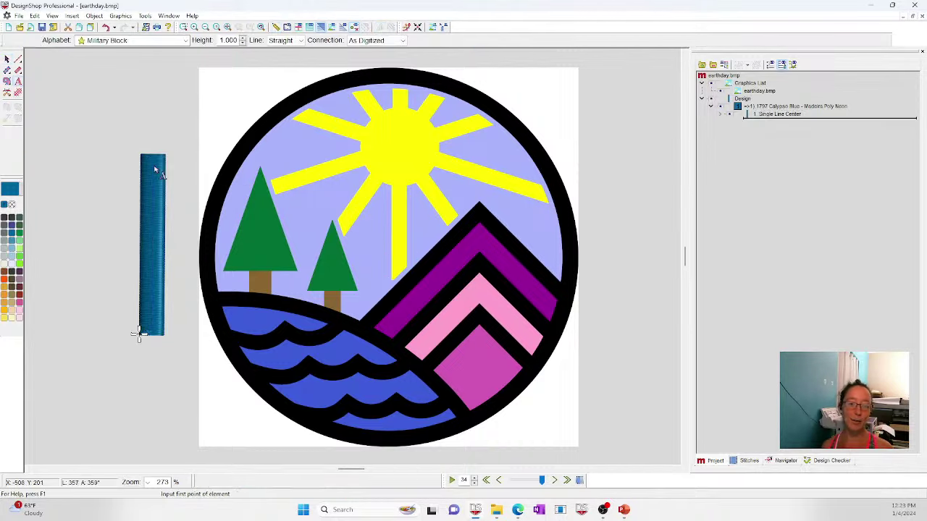
{"action": "left_click", "coordinate": [265, 108]}
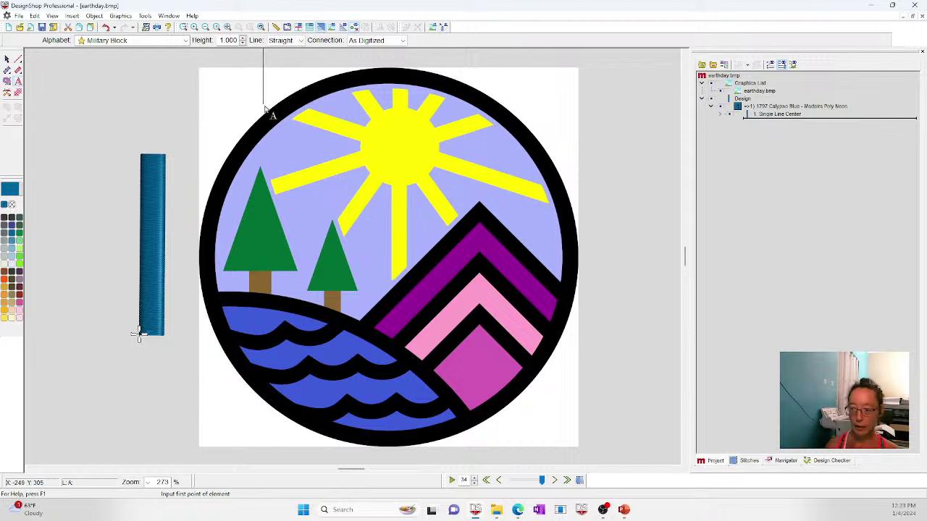
{"action": "type", "text": "MIGIU"}
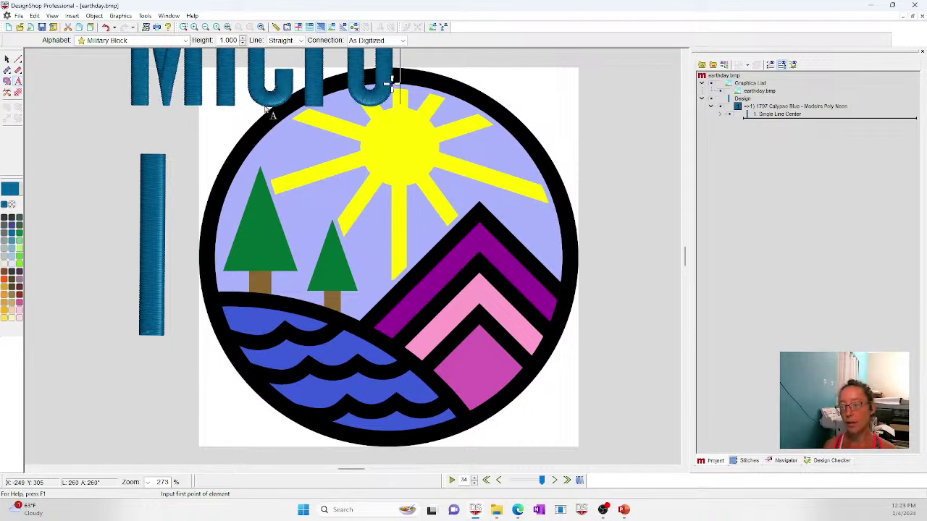
{"action": "key", "text": "Return"}
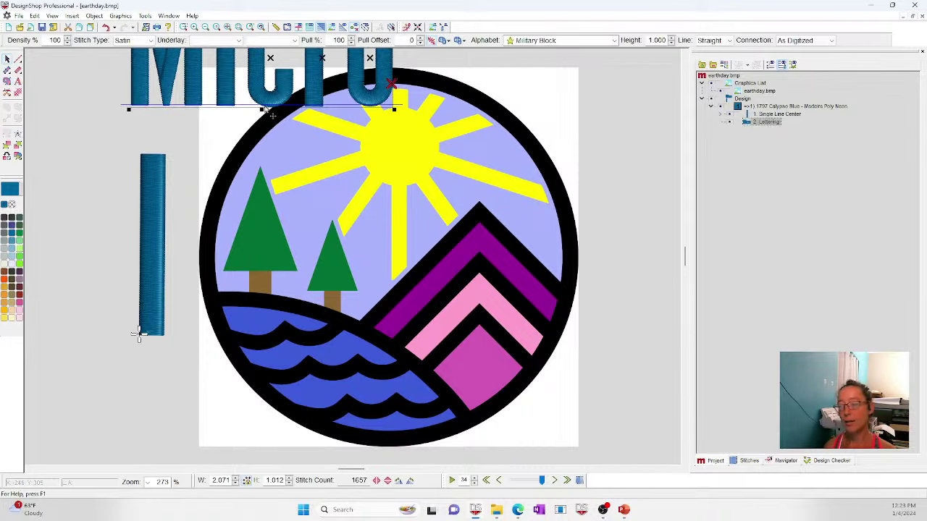
Change the lettering's alphabet to Micro Block and shrink it to about 0.43 by 0.13 in beside the artwork.
{"action": "left_click", "coordinate": [614, 40]}
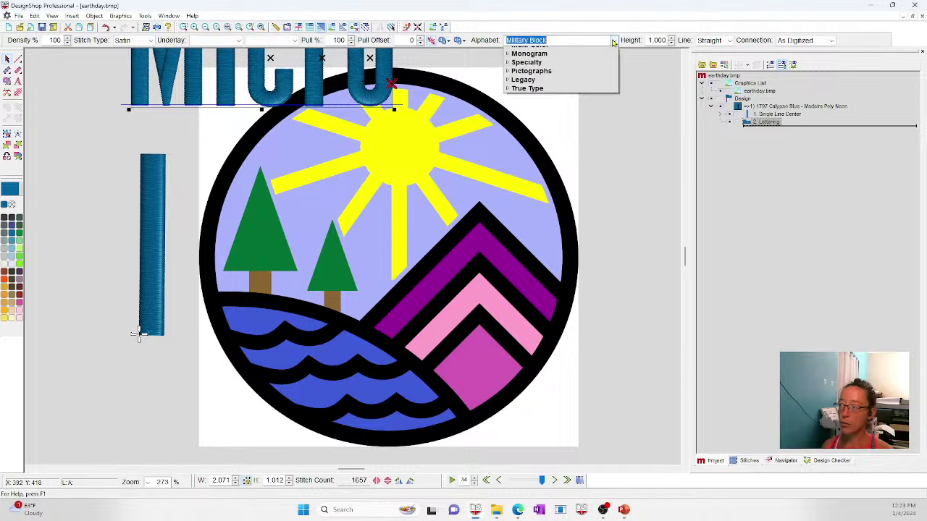
{"action": "left_click", "coordinate": [520, 102]}
{"action": "left_click", "coordinate": [527, 115]}
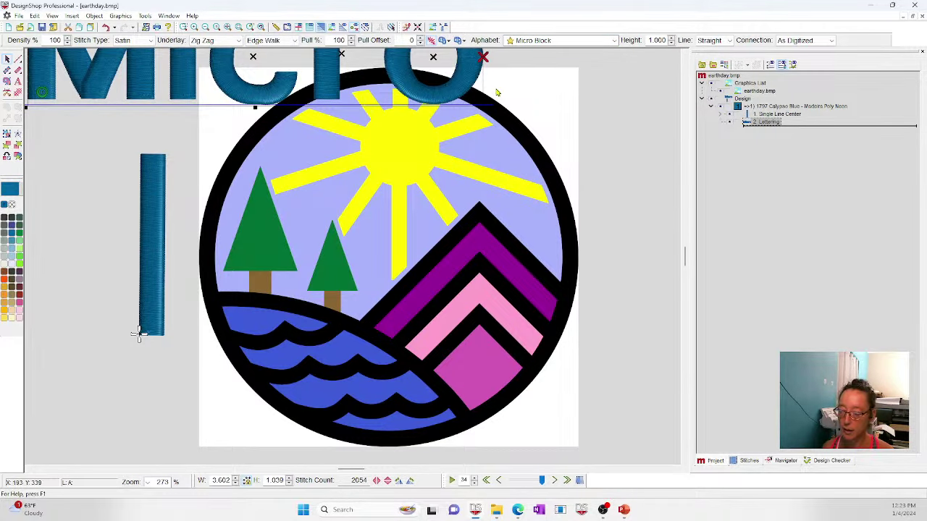
{"action": "scroll", "coordinate": [448, 109], "scroll_direction": "up", "scroll_amount": 2}
{"action": "left_click_drag", "start_coordinate": [485, 70], "coordinate": [88, 187]}
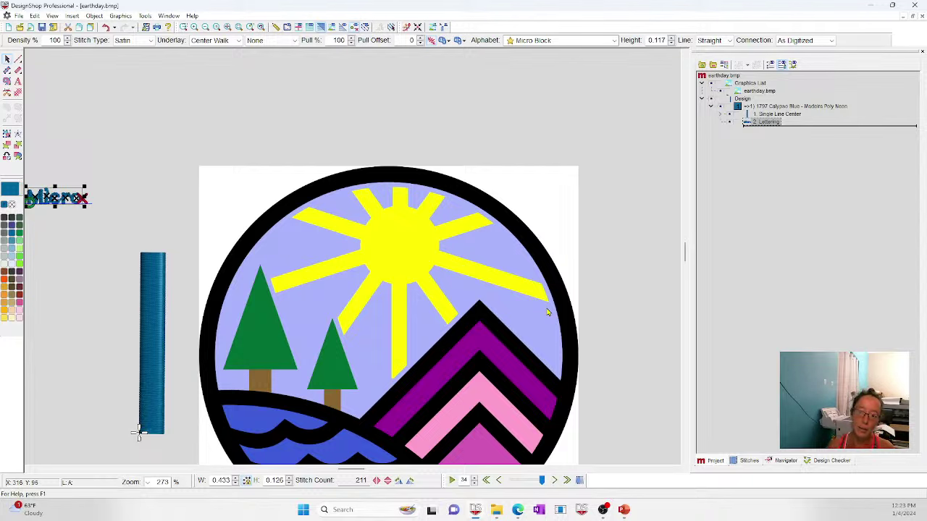
{"action": "left_click", "coordinate": [238, 27]}
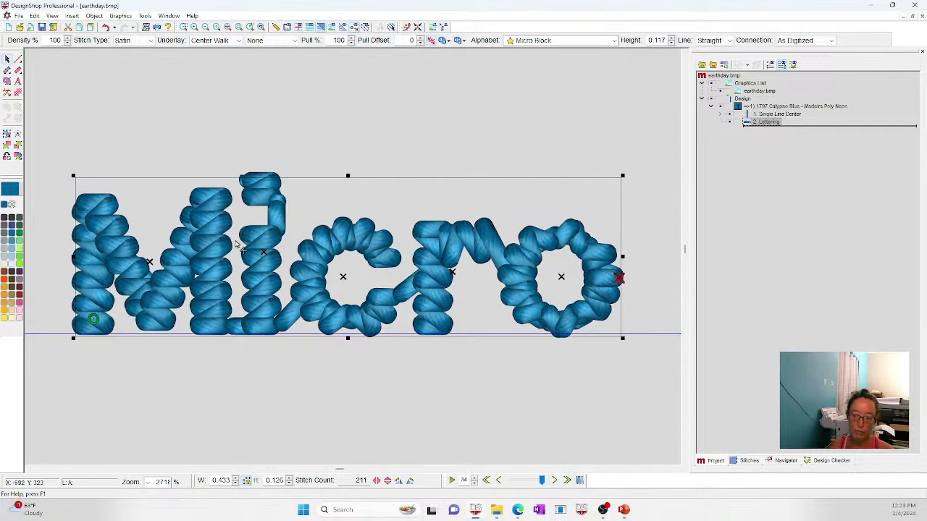
Set the Micro lettering's pull offset to 2 pt in its compensation properties and apply it.
{"action": "double_click", "coordinate": [268, 254]}
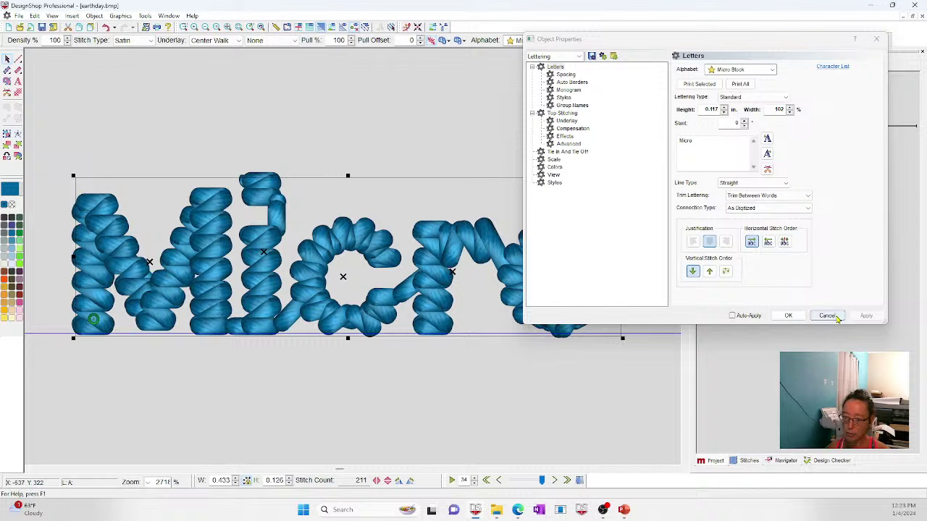
{"action": "left_click", "coordinate": [566, 121]}
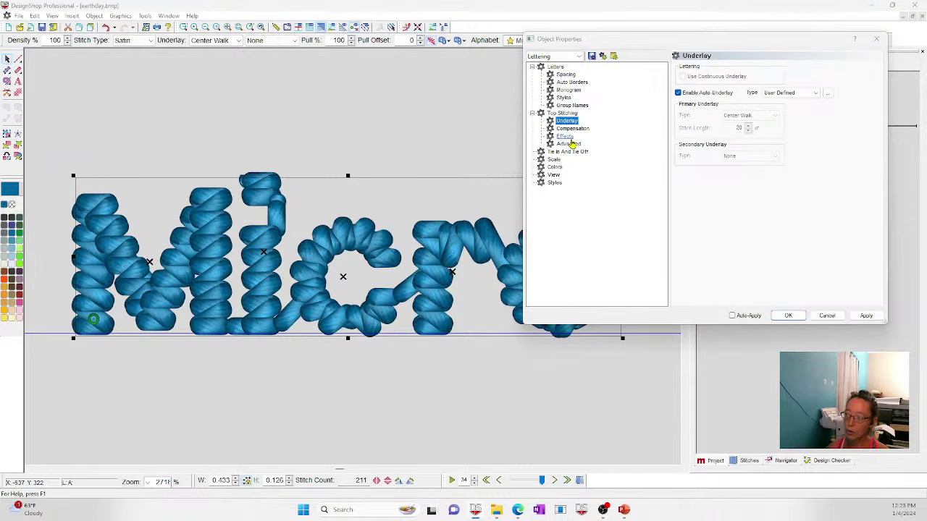
{"action": "left_click", "coordinate": [570, 128]}
{"action": "left_click", "coordinate": [747, 102]}
{"action": "left_click", "coordinate": [747, 102]}
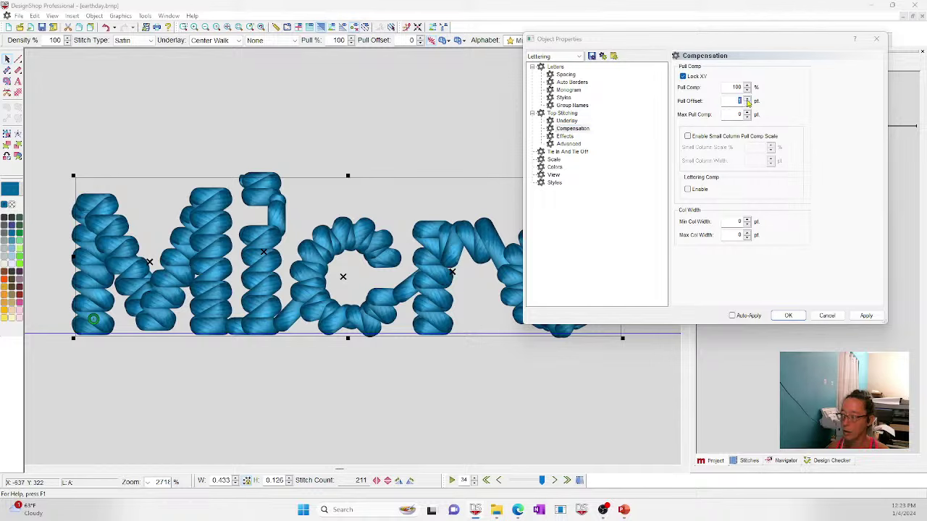
{"action": "left_click", "coordinate": [866, 316]}
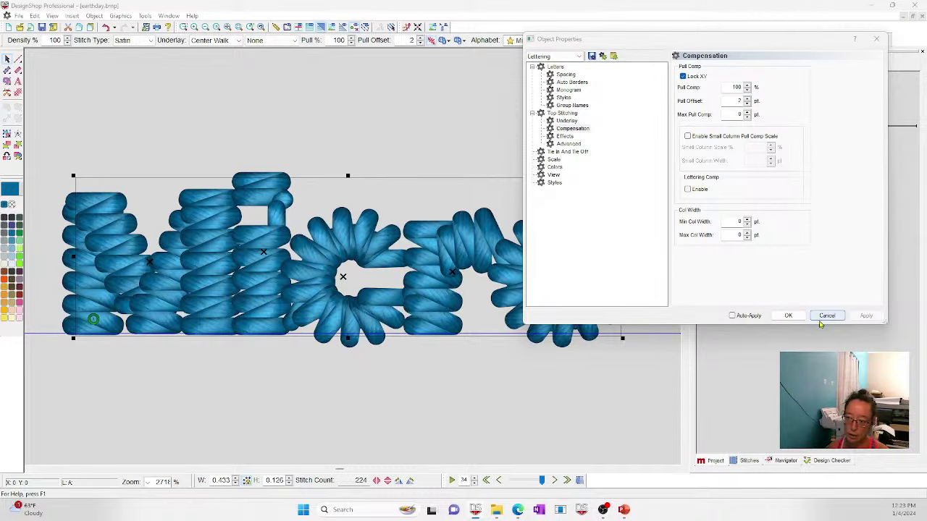
Enlarge the Micro lettering to about 0.48 by 0.18 in and set its Auto Kern spacing to 15%.
{"action": "left_click_drag", "start_coordinate": [73, 175], "coordinate": [18, 110]}
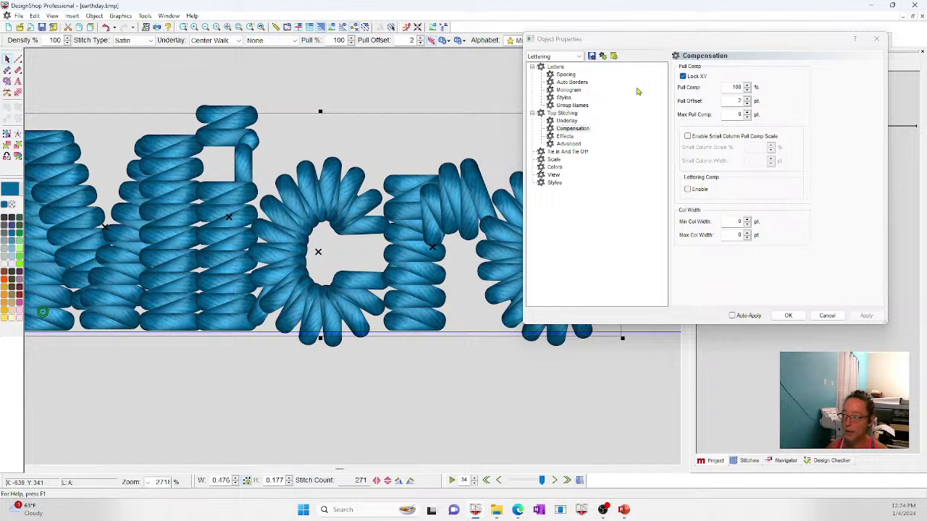
{"action": "left_click", "coordinate": [565, 75]}
{"action": "left_click", "coordinate": [696, 78]}
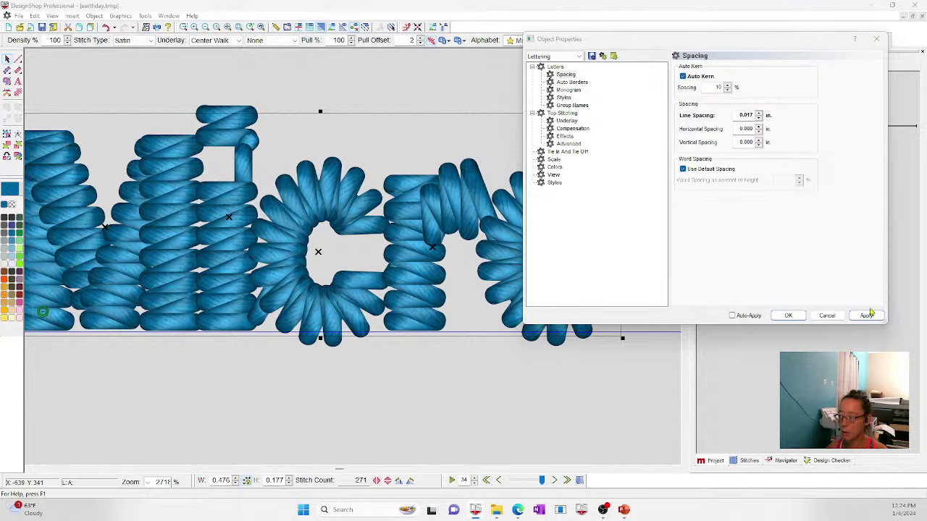
{"action": "left_click", "coordinate": [866, 316]}
{"action": "double_click", "coordinate": [715, 87]}
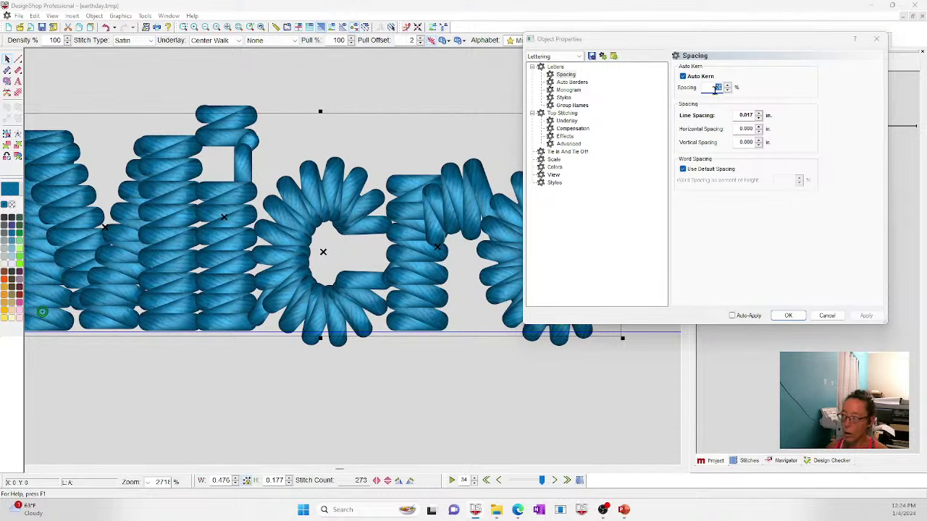
{"action": "type", "text": "15"}
{"action": "key", "text": "Tab"}
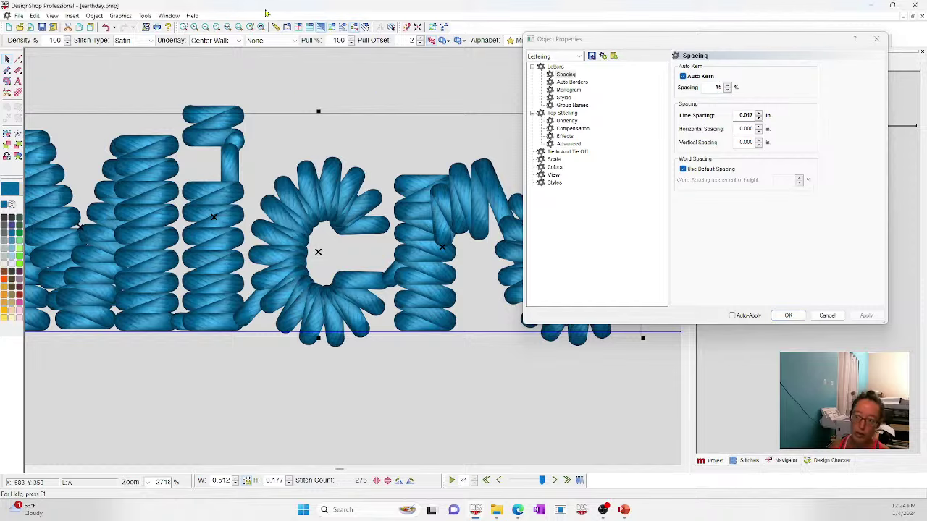
Set the Micro lettering's height to 0.2 in.
{"action": "left_click", "coordinate": [227, 27]}
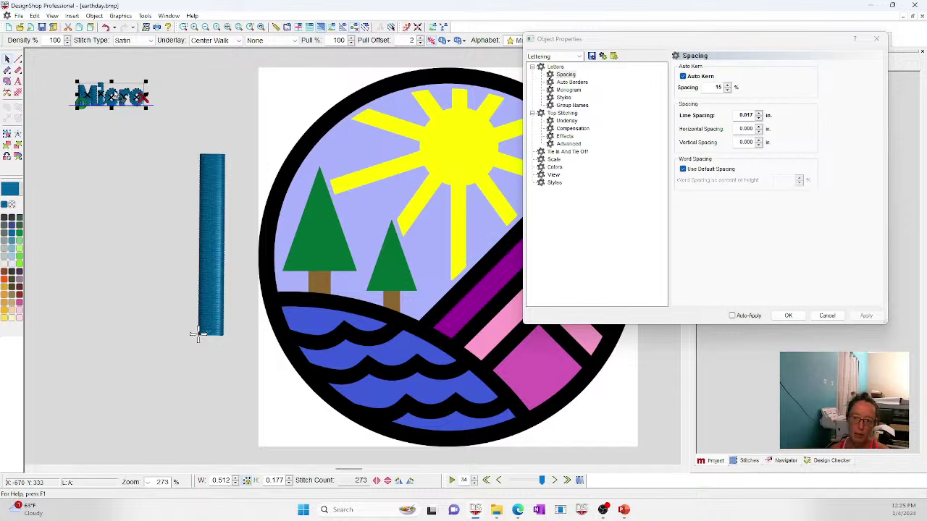
{"action": "left_click", "coordinate": [559, 68]}
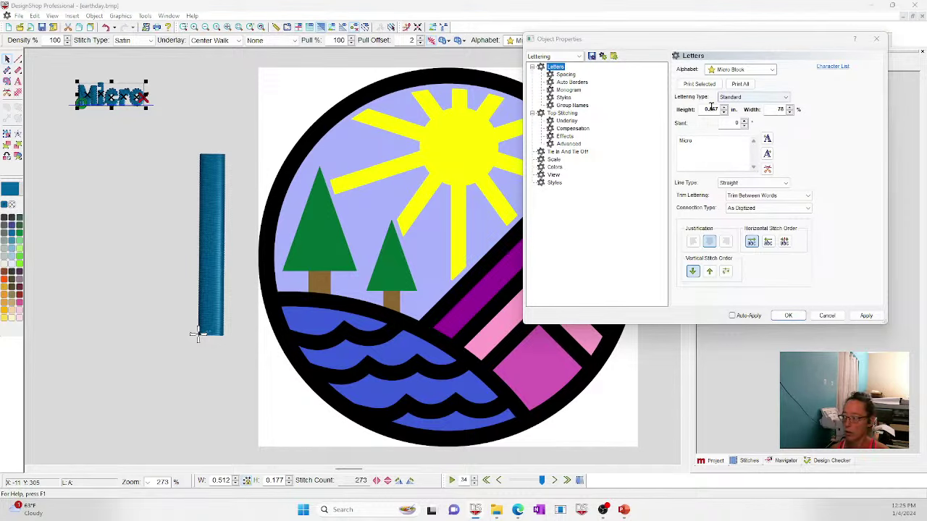
{"action": "double_click", "coordinate": [712, 108]}
{"action": "type", "text": ".5"}
{"action": "key", "text": "Return"}
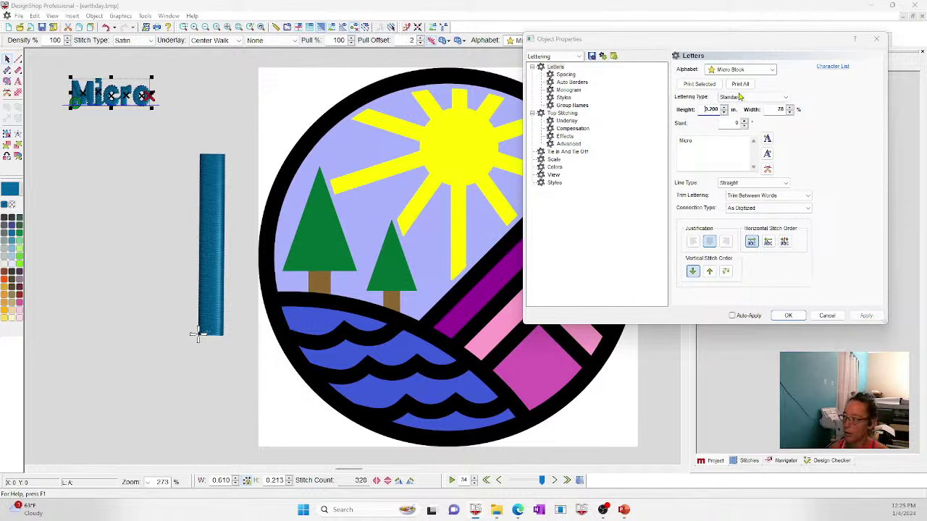
Turn off Auto Density for the Micro lettering and set its top stitching density to 4.0 pt.
{"action": "left_click", "coordinate": [559, 114]}
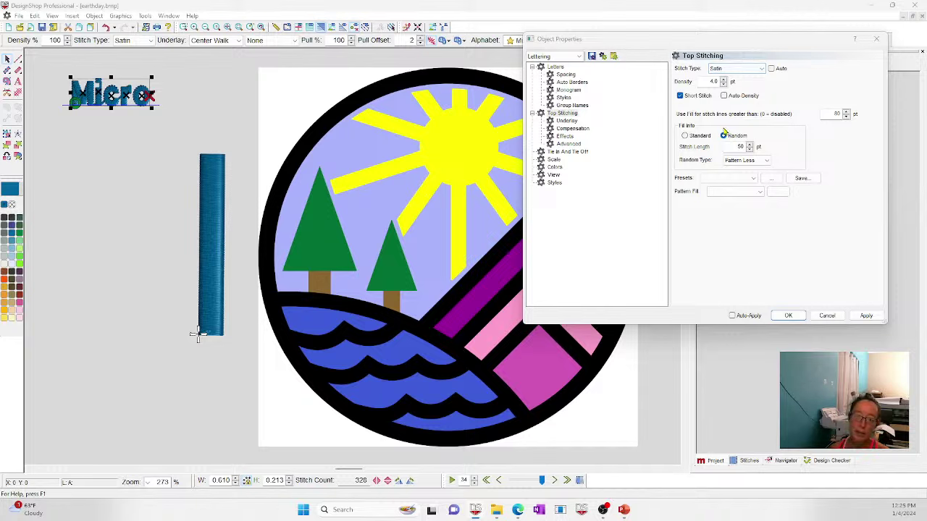
{"action": "left_click", "coordinate": [723, 84]}
{"action": "left_click", "coordinate": [724, 83]}
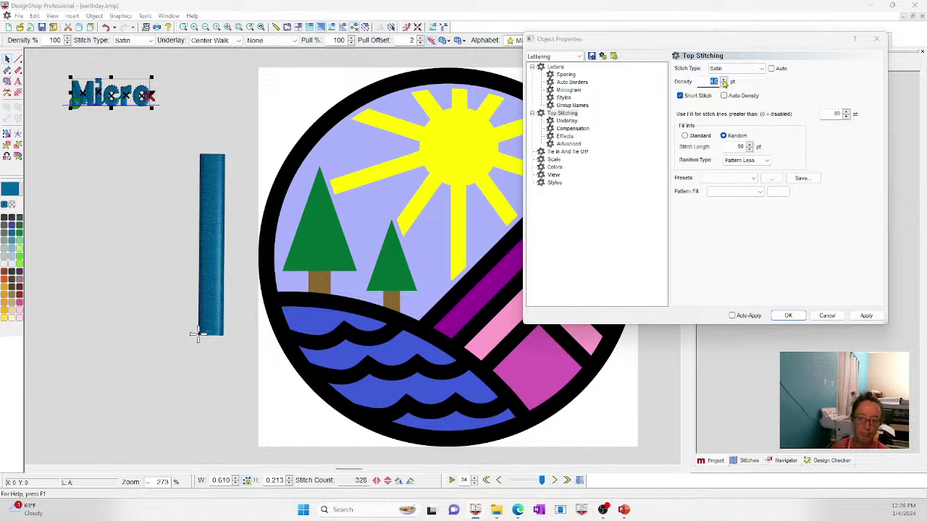
{"action": "left_click", "coordinate": [75, 155]}
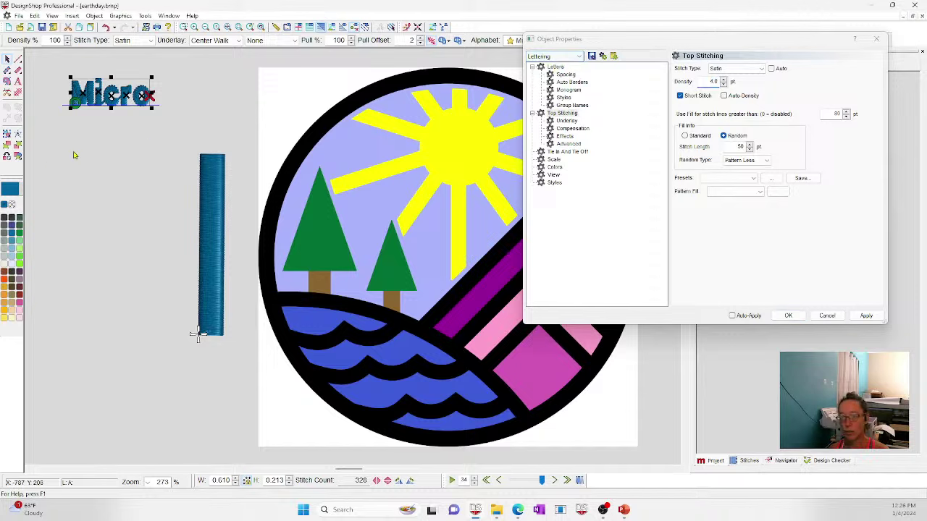
Set the Micro lettering's connection type to Closest Point, apply it, and close the object properties.
{"action": "left_click", "coordinate": [556, 67]}
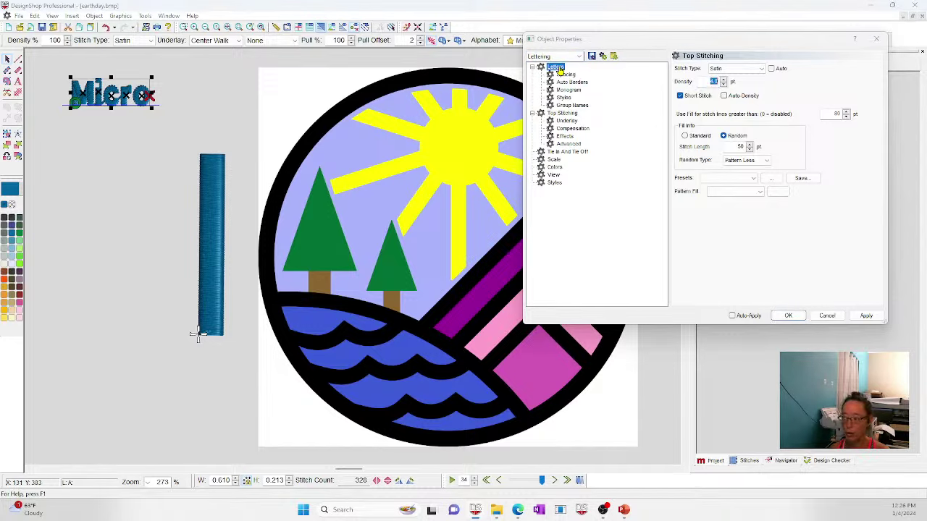
{"action": "left_click", "coordinate": [746, 209]}
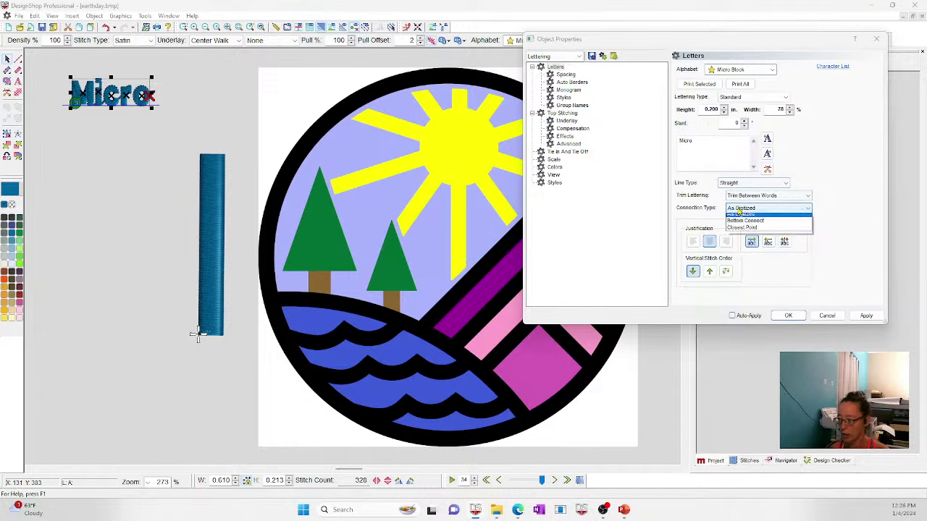
{"action": "left_click", "coordinate": [744, 231]}
{"action": "left_click", "coordinate": [866, 315]}
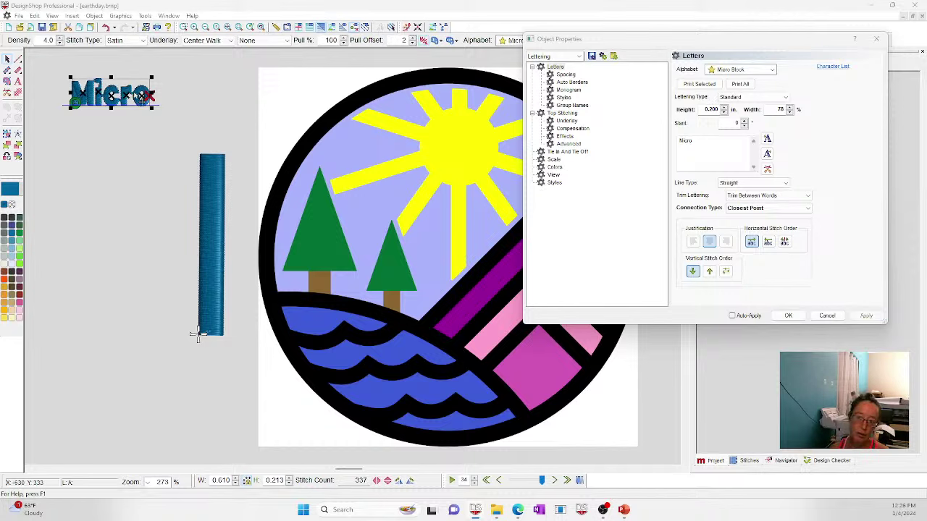
{"action": "left_click", "coordinate": [166, 214]}
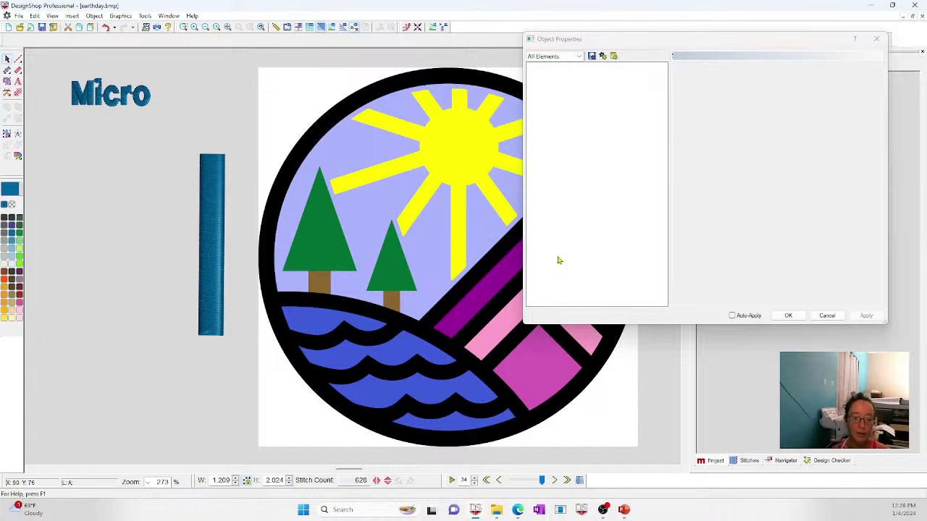
{"action": "left_click", "coordinate": [825, 315]}
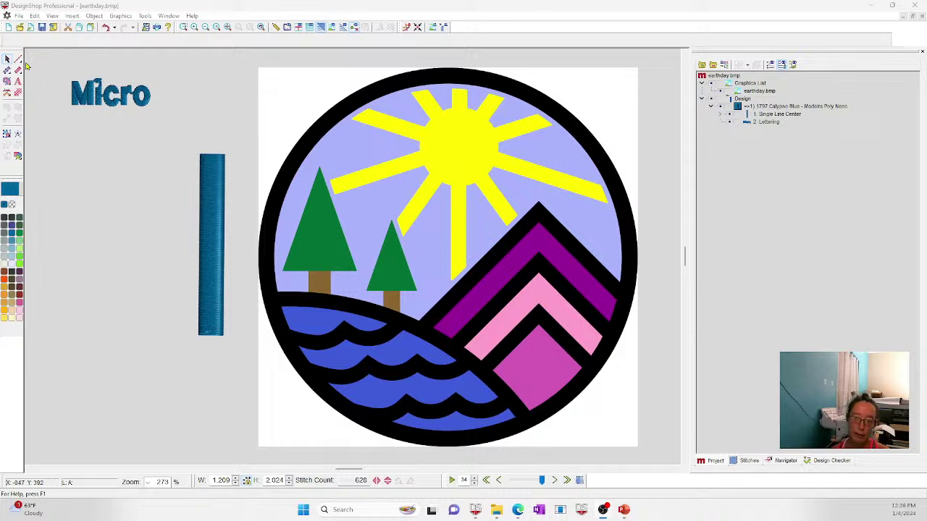
Open the custom designs library and show its Common Designs collection.
{"action": "left_click_drag", "start_coordinate": [62, 75], "coordinate": [190, 139]}
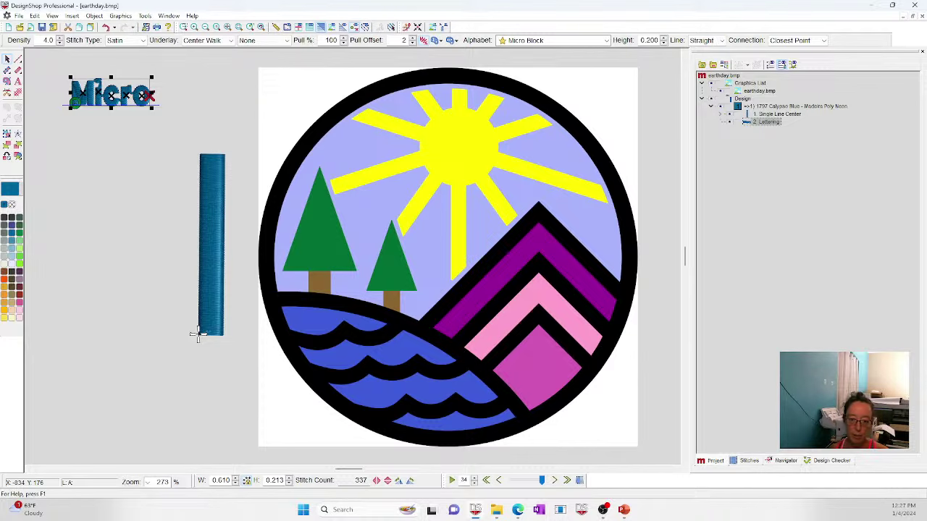
{"action": "left_click", "coordinate": [18, 155]}
{"action": "left_click", "coordinate": [61, 396]}
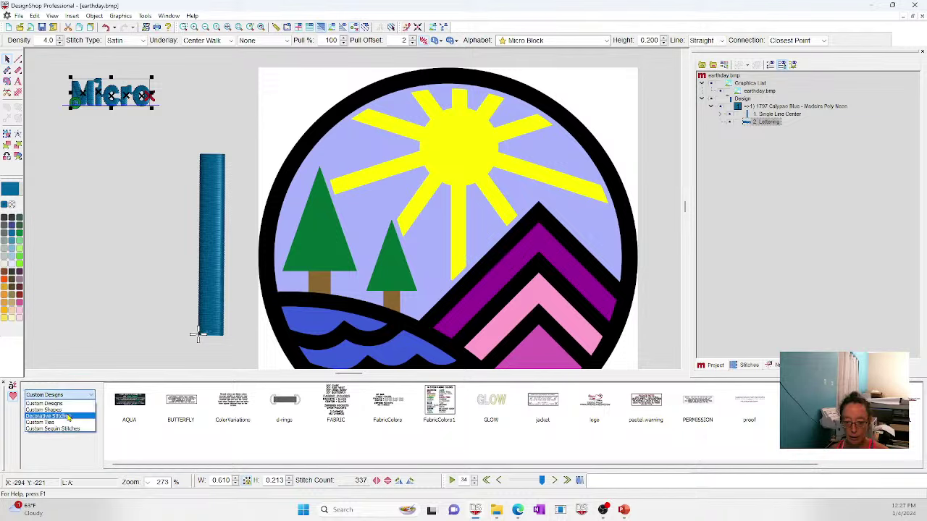
{"action": "left_click", "coordinate": [60, 404]}
{"action": "left_click", "coordinate": [61, 410]}
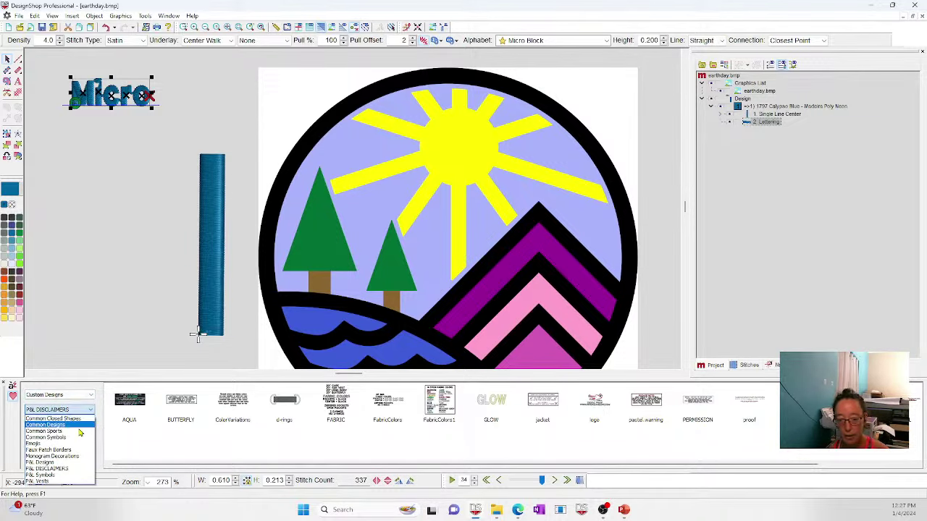
{"action": "left_click", "coordinate": [77, 423]}
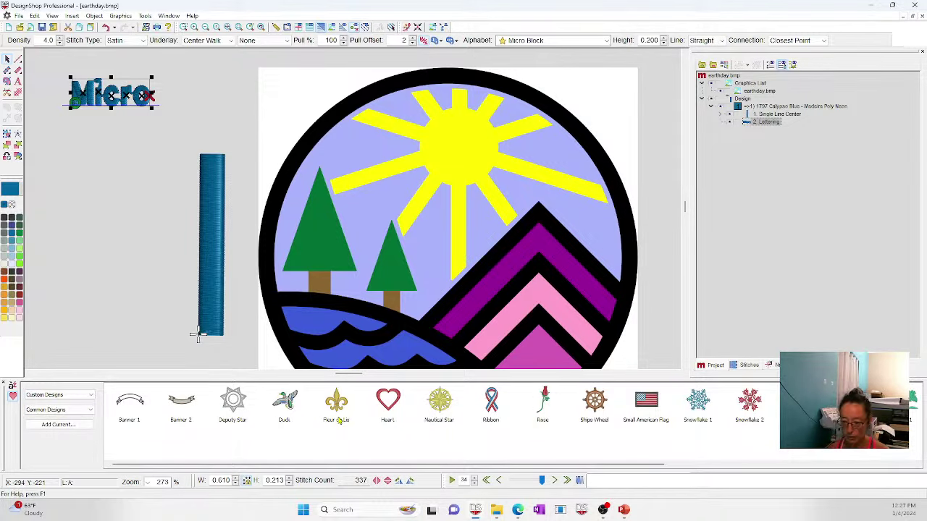
Insert the Fleur de Lis design over the artwork and enlarge it to about 1.83 by 2 in.
{"action": "left_click", "coordinate": [338, 418]}
{"action": "left_click", "coordinate": [371, 192]}
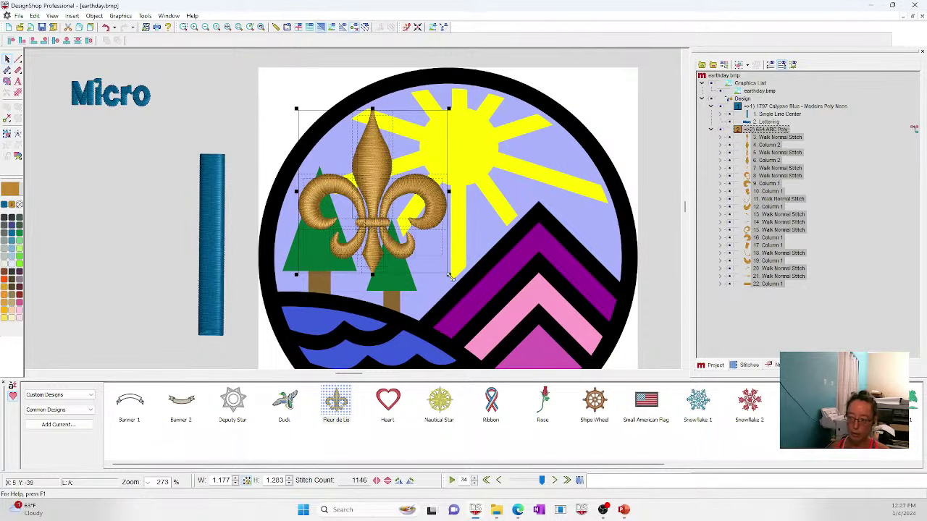
{"action": "left_click_drag", "start_coordinate": [449, 276], "coordinate": [531, 366]}
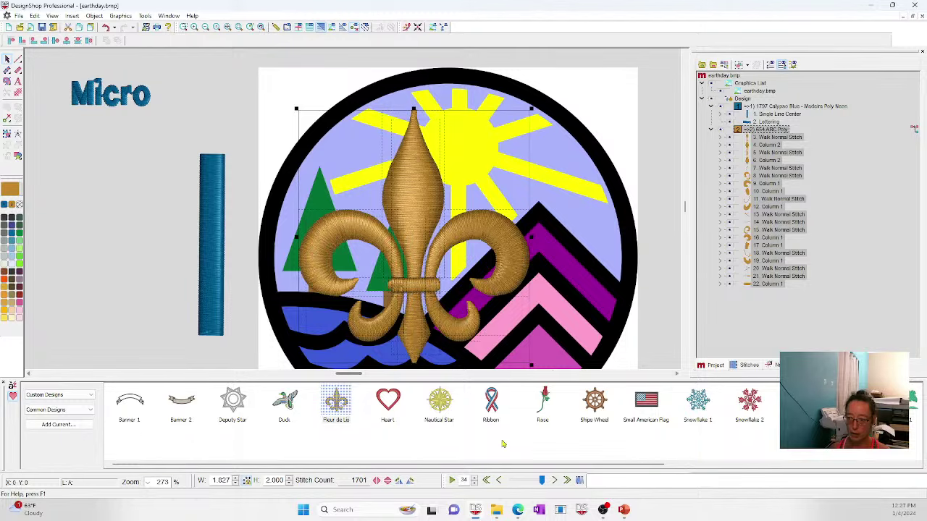
Delete the blue satin column and the Micro lettering, leaving the fleur-de-lis on the artwork.
{"action": "left_click", "coordinate": [228, 28]}
{"action": "left_click_drag", "start_coordinate": [121, 63], "coordinate": [301, 327]}
{"action": "key", "text": "Delete"}
{"action": "left_click", "coordinate": [577, 307]}
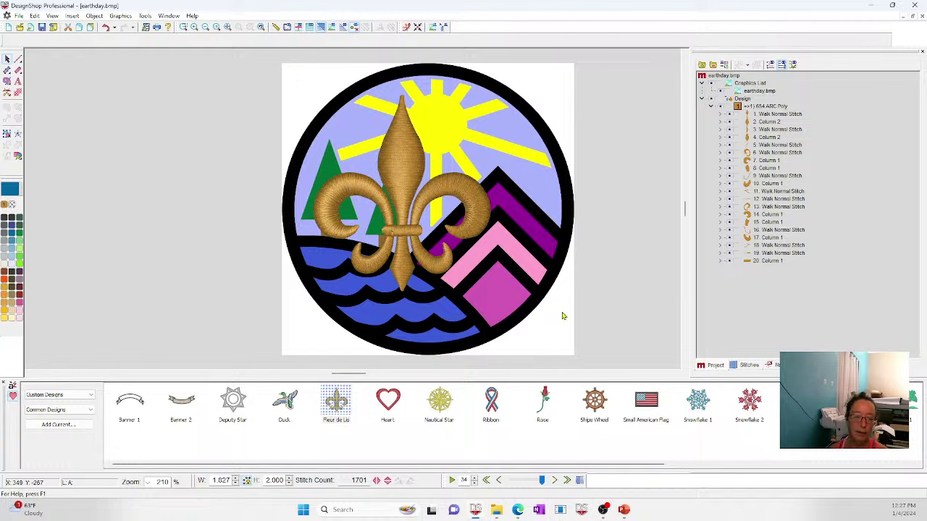
Examine the first three elements of the fleur-de-lis one by one to see how it was digitized.
{"action": "left_click", "coordinate": [767, 114]}
{"action": "left_click", "coordinate": [766, 122]}
{"action": "left_click", "coordinate": [764, 130]}
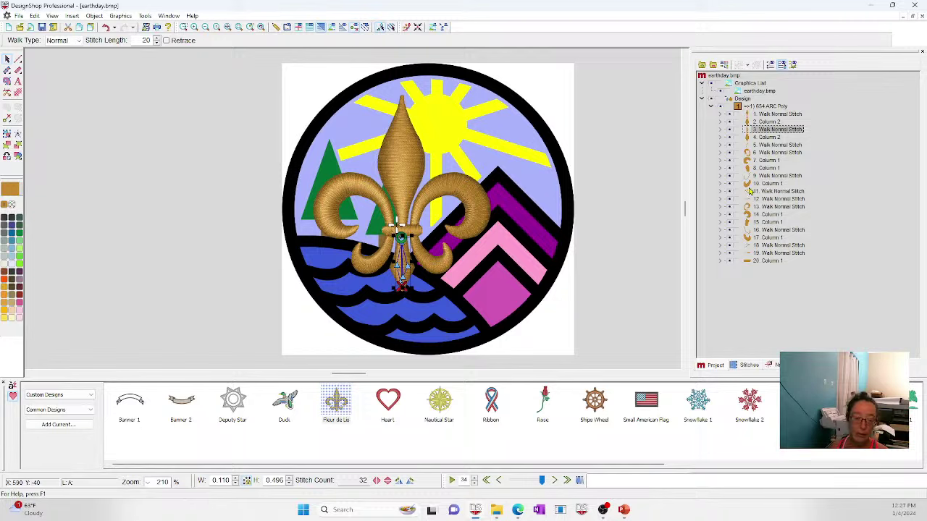
Open 1day.exp from the Legacy Designs folder and examine the expanded stitch elements under its Cinnabar and Green Thumb colors.
{"action": "left_click", "coordinate": [19, 15]}
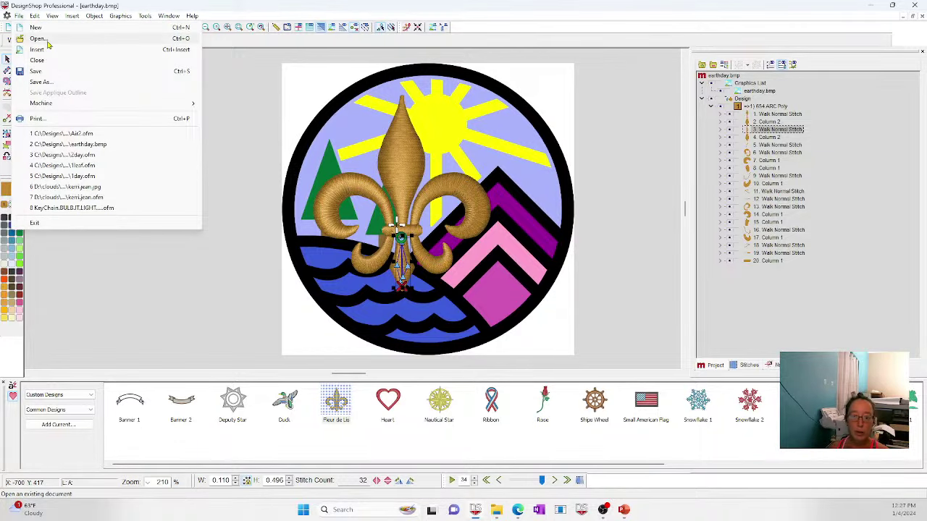
{"action": "left_click", "coordinate": [31, 37]}
{"action": "double_click", "coordinate": [552, 80]}
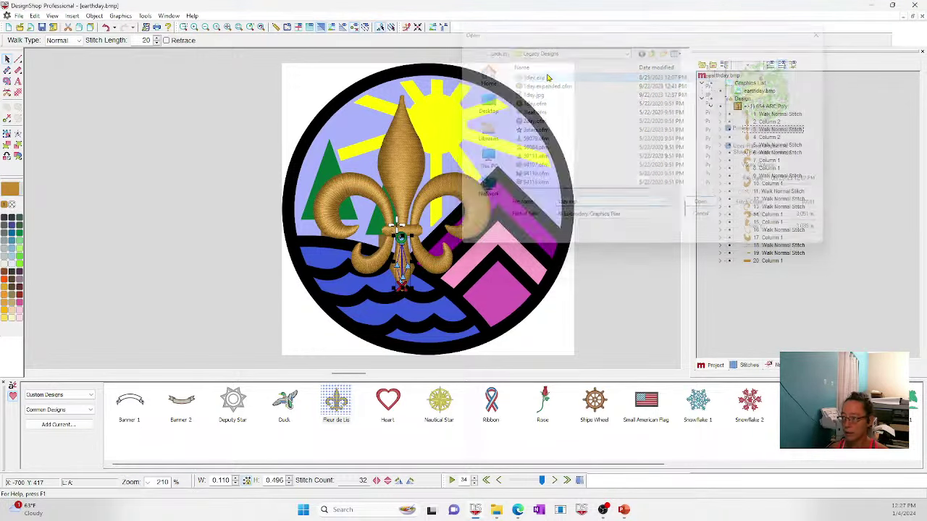
{"action": "left_click", "coordinate": [712, 100]}
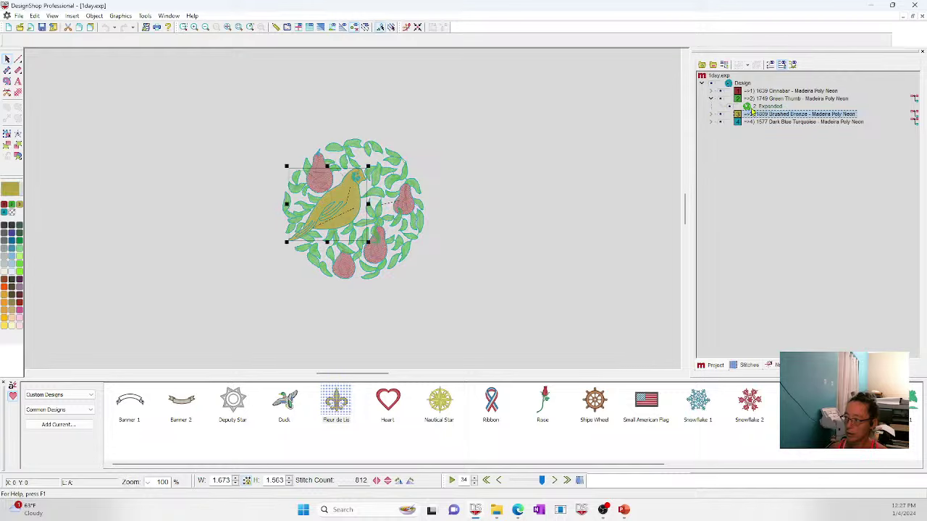
{"action": "left_click", "coordinate": [712, 91]}
{"action": "left_click", "coordinate": [753, 100]}
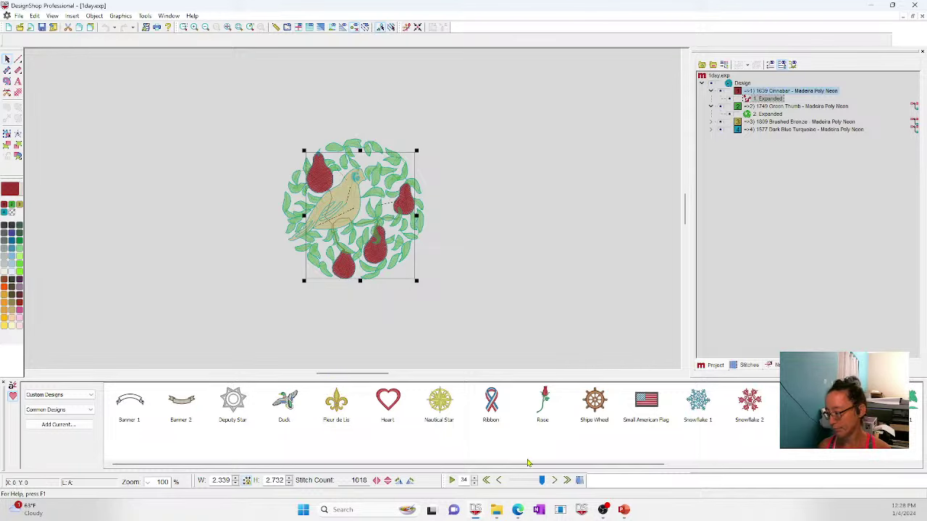
Insert the Snowflake 1 library design beside the bird design and enlarge it to about 2.83 by 2.92 in.
{"action": "left_click_drag", "start_coordinate": [699, 403], "coordinate": [500, 210]}
{"action": "left_click", "coordinate": [575, 306]}
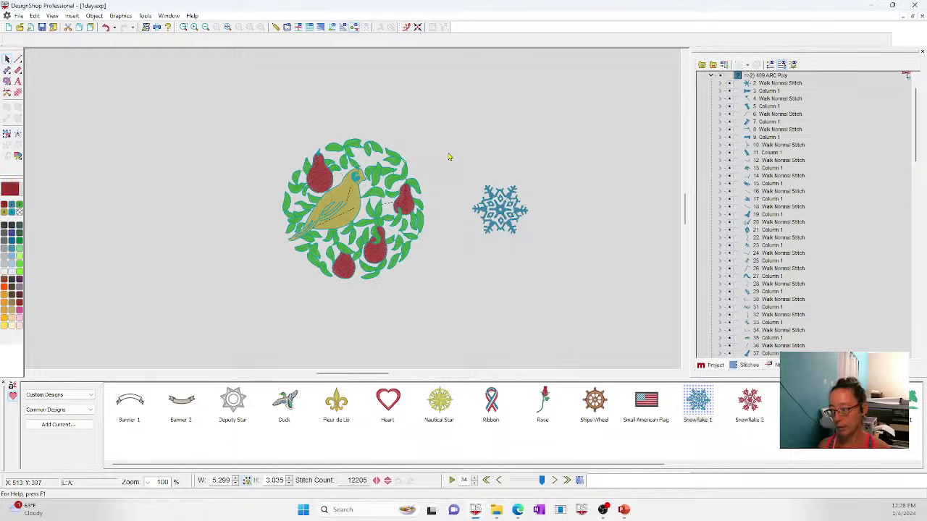
{"action": "left_click_drag", "start_coordinate": [452, 158], "coordinate": [612, 310]}
{"action": "left_click_drag", "start_coordinate": [530, 236], "coordinate": [612, 326]}
{"action": "left_click", "coordinate": [620, 331]}
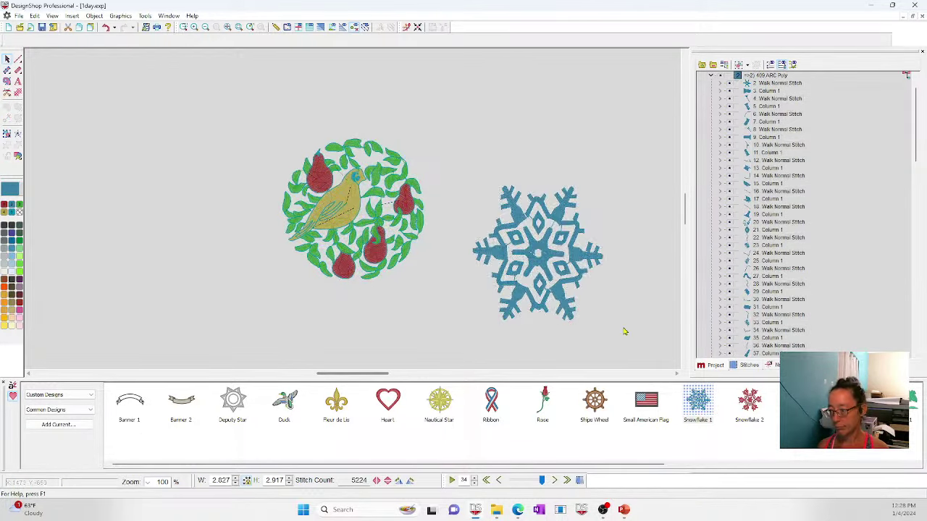
Shrink the whole snowflake to about 0.45 by 0.49 in and delete it from the design.
{"action": "left_click_drag", "start_coordinate": [462, 161], "coordinate": [670, 370]}
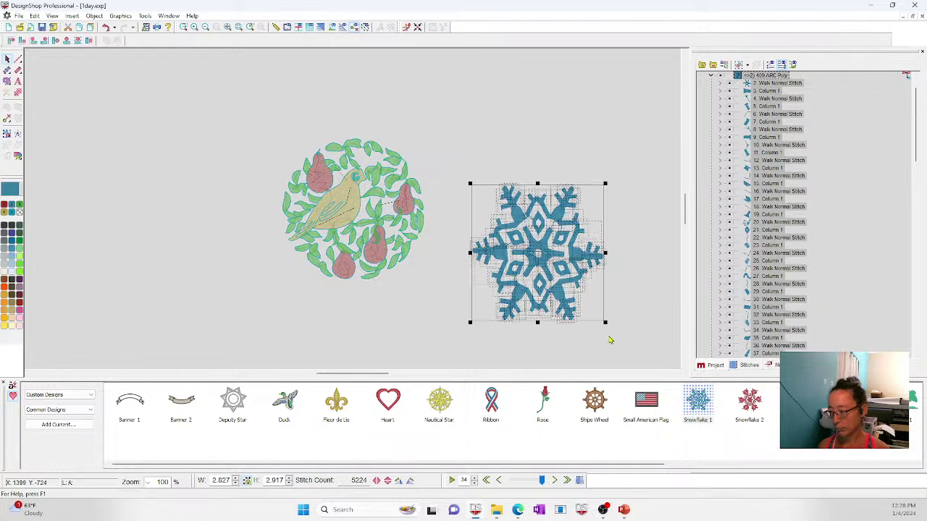
{"action": "left_click_drag", "start_coordinate": [605, 323], "coordinate": [493, 210]}
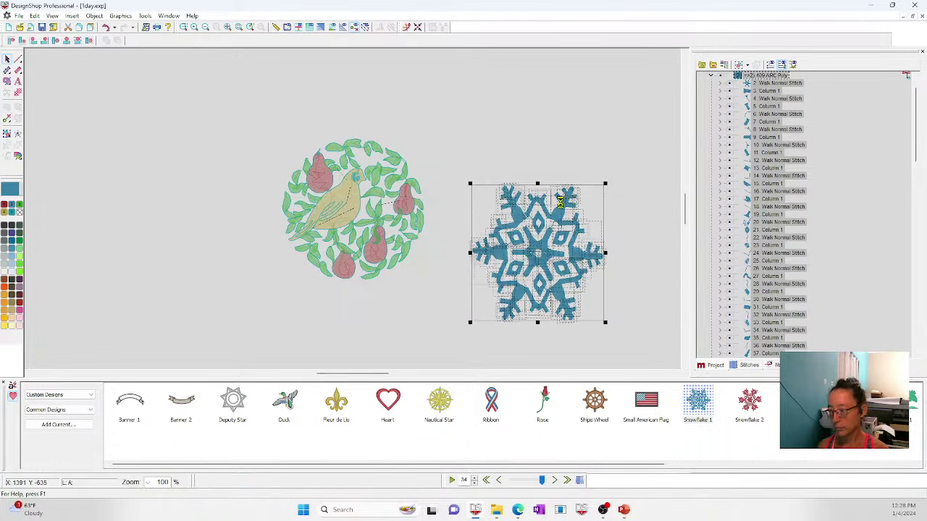
{"action": "left_click", "coordinate": [397, 133]}
{"action": "left_click_drag", "start_coordinate": [445, 150], "coordinate": [535, 267]}
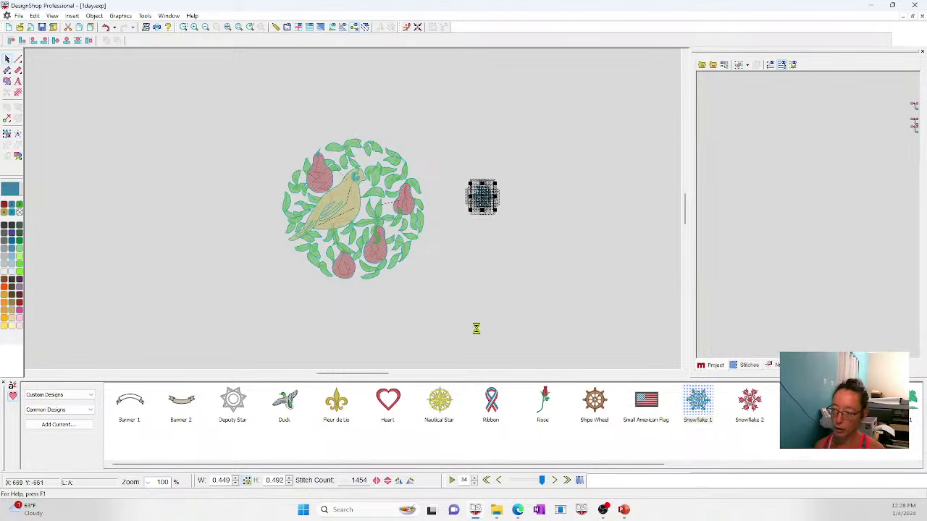
{"action": "key", "text": "Delete"}
{"action": "left_click", "coordinate": [505, 302]}
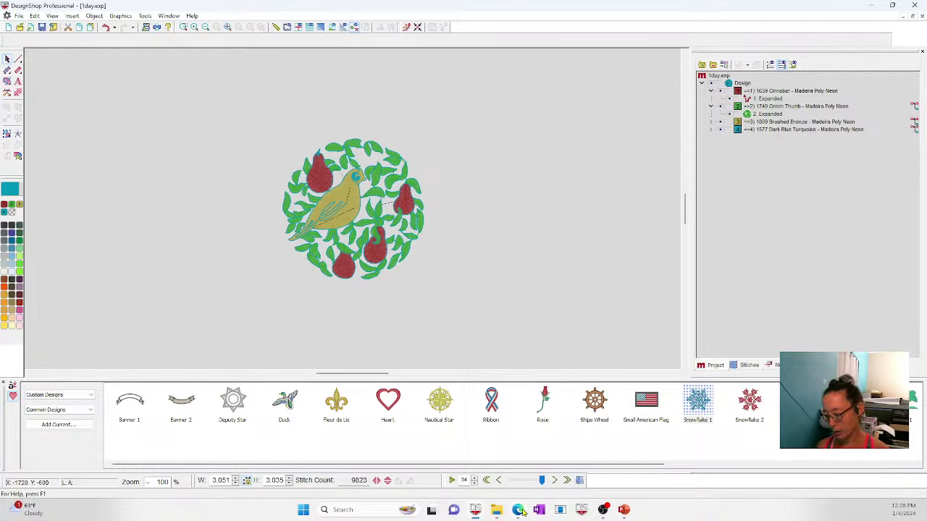
Switch to the PowerPoint slideshow to view the Questions slide.
{"action": "mouse_move", "coordinate": [624, 510]}
{"action": "left_click", "coordinate": [616, 457]}
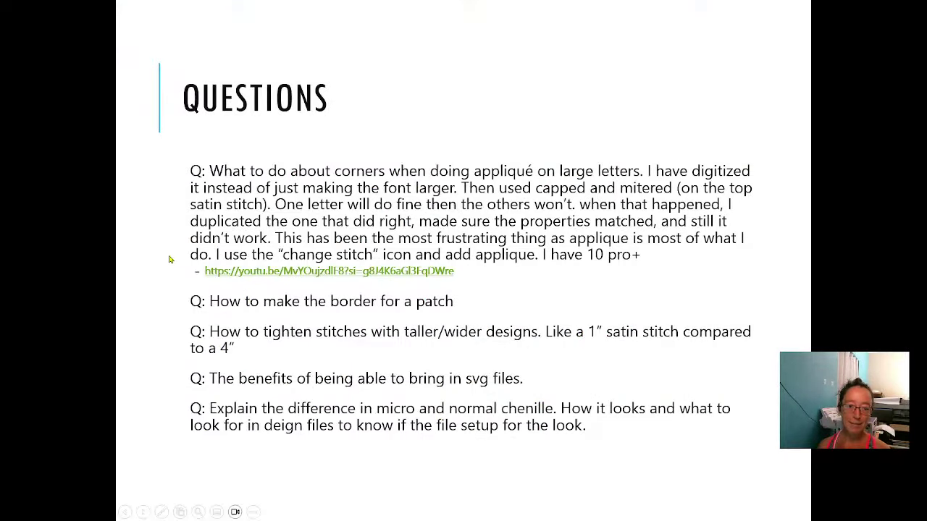
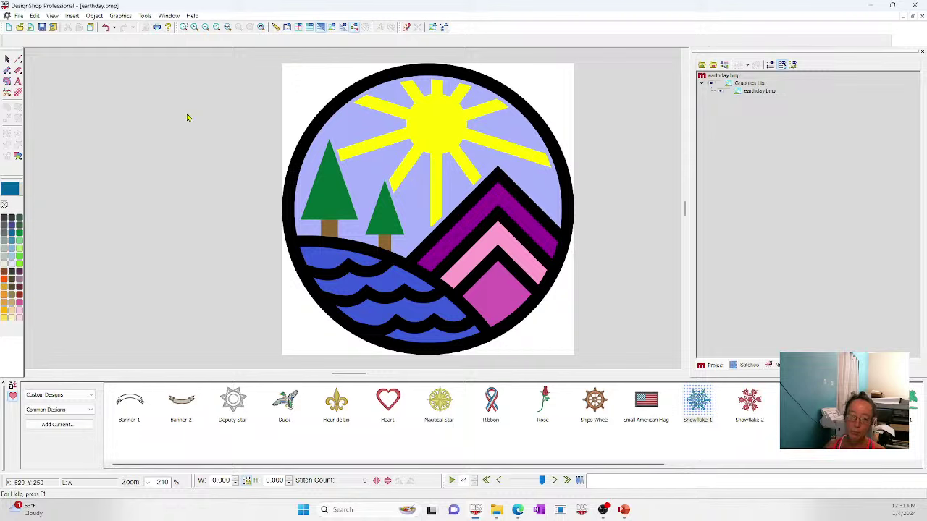
Draw a closed blue vector fill beside the earthday artwork, about 1.73 by 2.35 in, with one curved side and two straight sides.
{"action": "left_click", "coordinate": [6, 82]}
{"action": "left_click", "coordinate": [65, 86]}
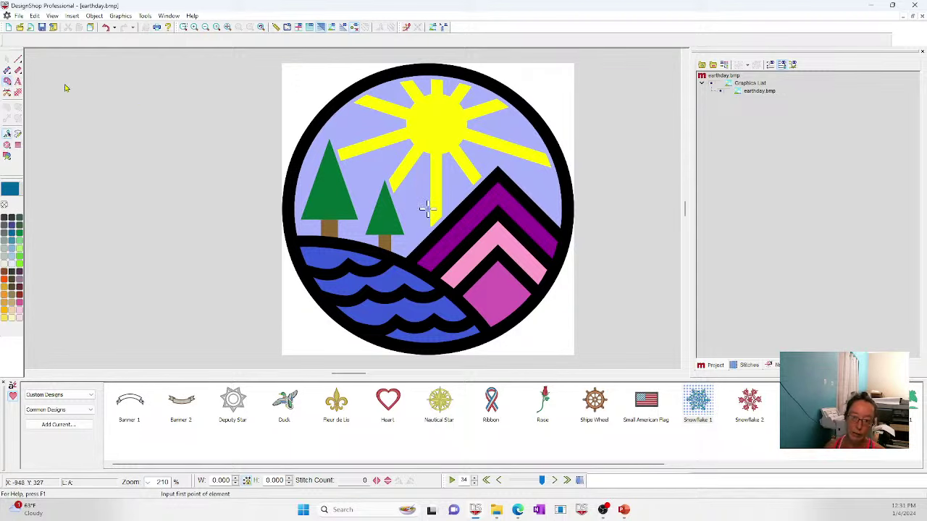
{"action": "left_click", "coordinate": [153, 95]}
{"action": "left_click", "coordinate": [93, 174]}
{"action": "left_click", "coordinate": [196, 323]}
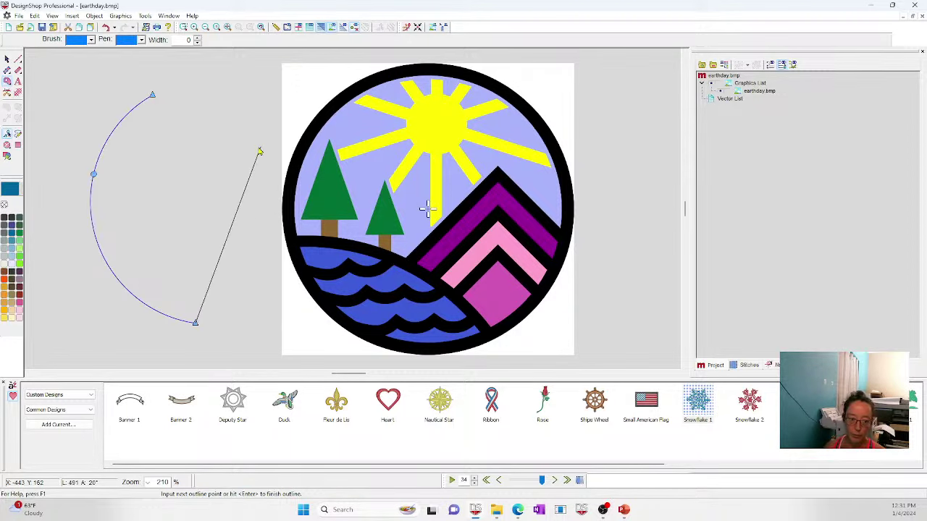
{"action": "left_click", "coordinate": [258, 149]}
{"action": "key", "text": "Return"}
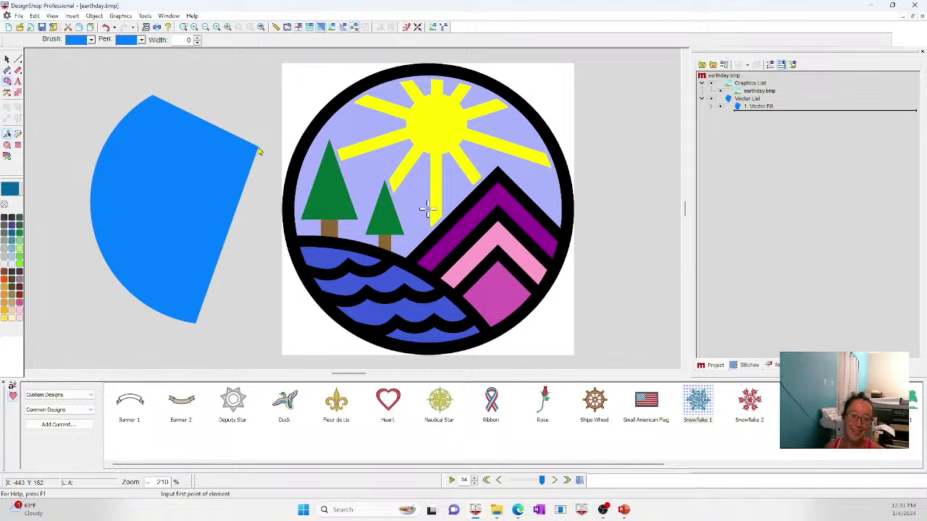
Move the blue vector shape right up to the edge of the earthday artwork and select it.
{"action": "left_click", "coordinate": [258, 151]}
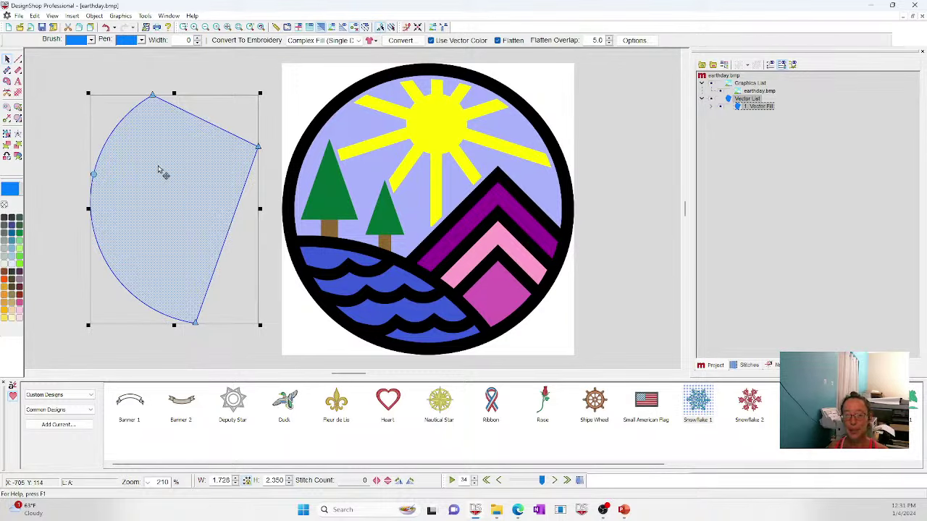
{"action": "left_click_drag", "start_coordinate": [165, 176], "coordinate": [208, 172]}
{"action": "left_click", "coordinate": [607, 247]}
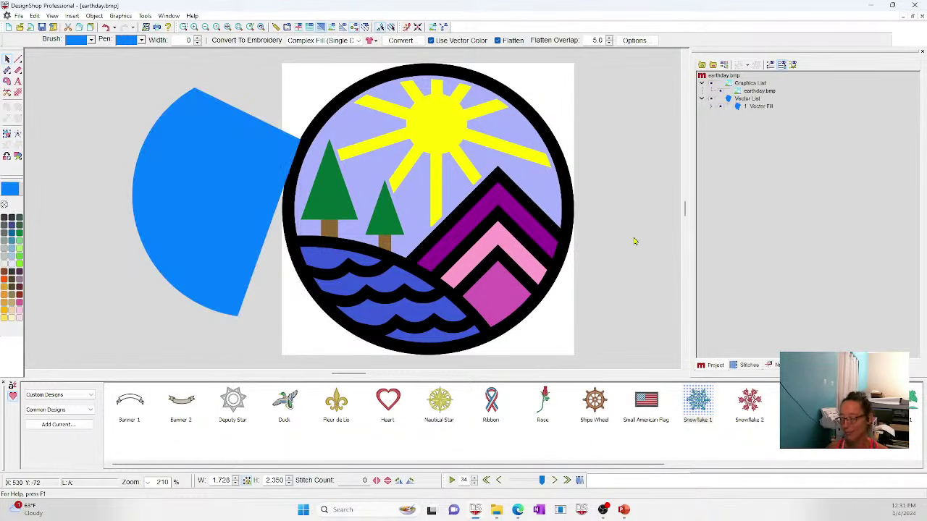
{"action": "left_click", "coordinate": [149, 191]}
{"action": "left_click_drag", "start_coordinate": [244, 207], "coordinate": [225, 185]}
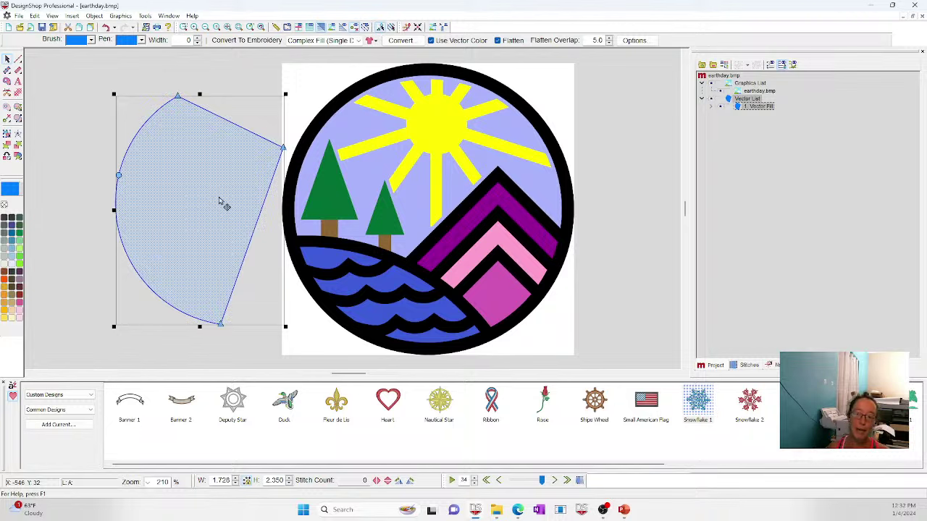
{"action": "left_click", "coordinate": [289, 87]}
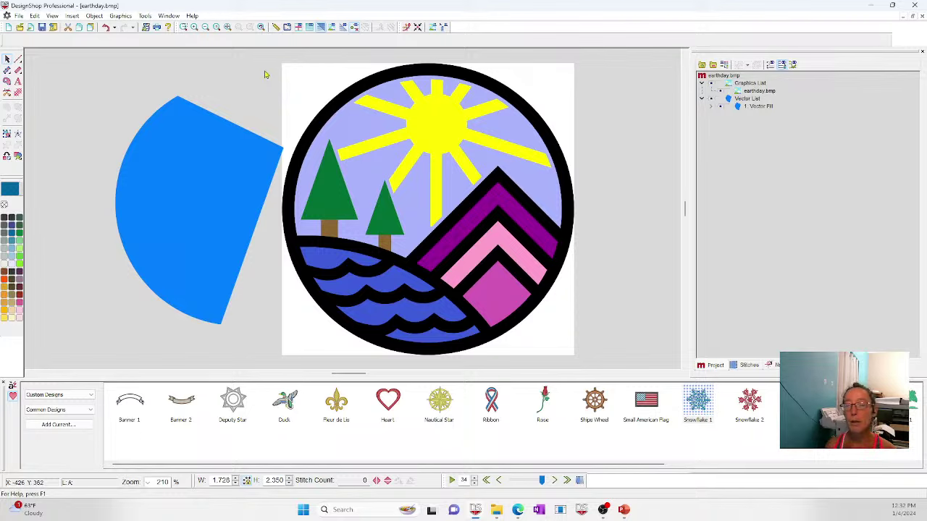
{"action": "left_click", "coordinate": [229, 161]}
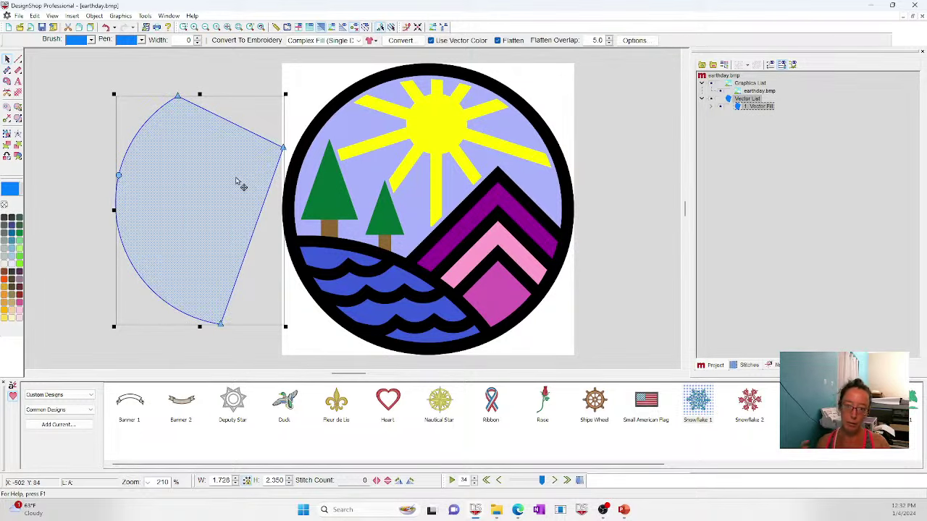
Open Coffee Cup.eps from the Graphics folder and select all of its vector shapes, fitted to the view.
{"action": "left_click", "coordinate": [20, 27]}
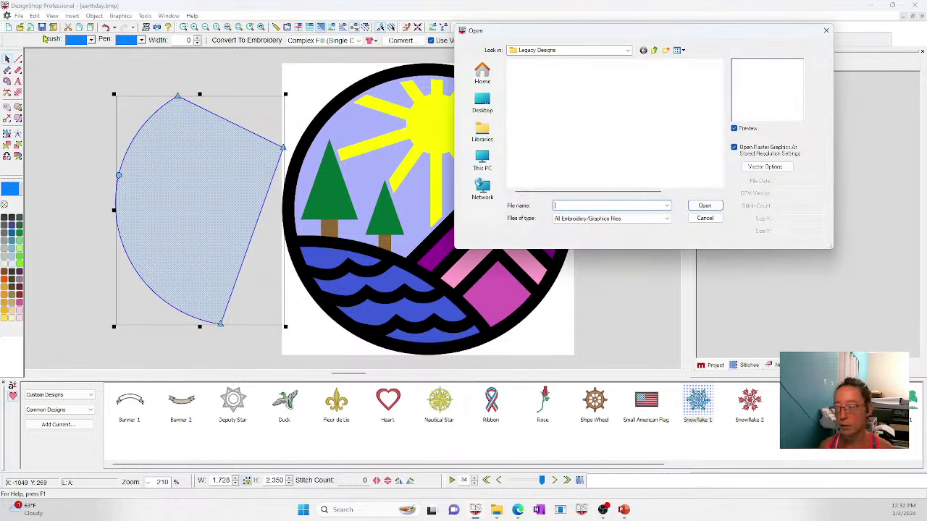
{"action": "left_click", "coordinate": [627, 50]}
{"action": "left_click", "coordinate": [543, 180]}
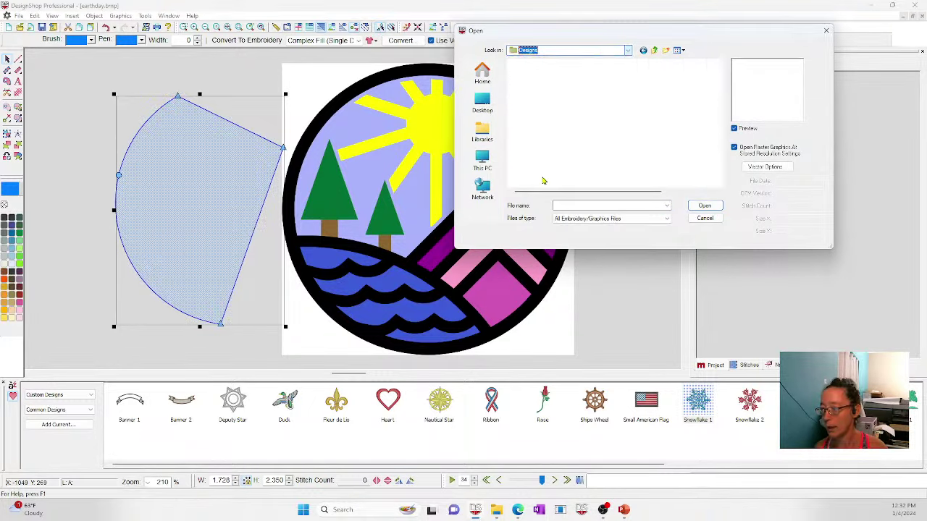
{"action": "double_click", "coordinate": [539, 85]}
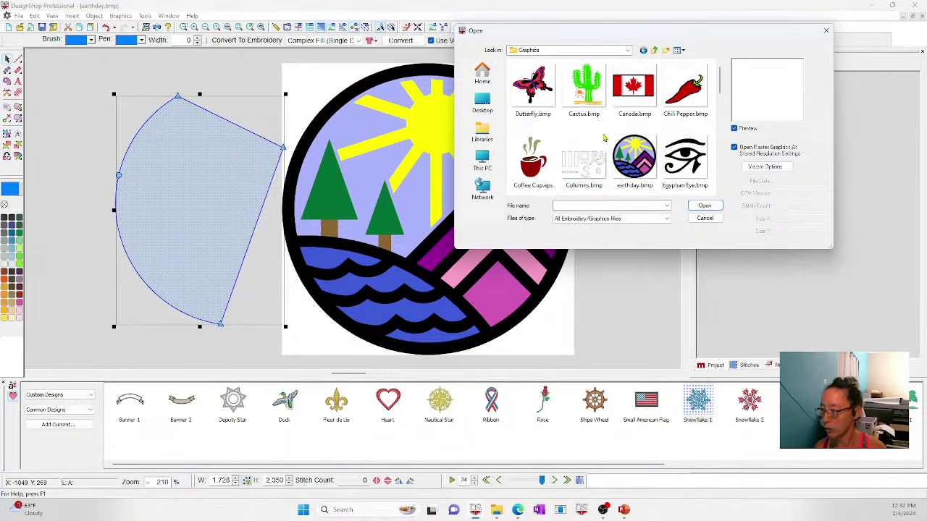
{"action": "double_click", "coordinate": [533, 160]}
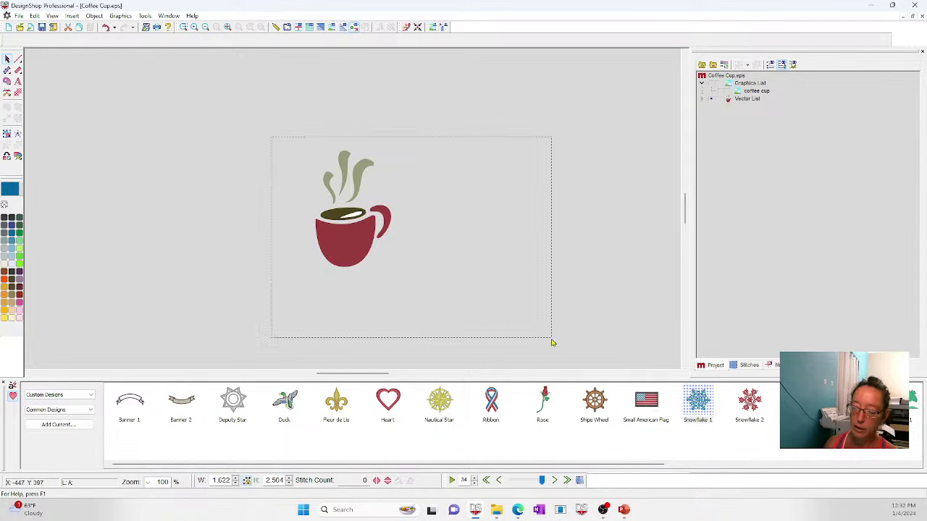
{"action": "left_click", "coordinate": [239, 27]}
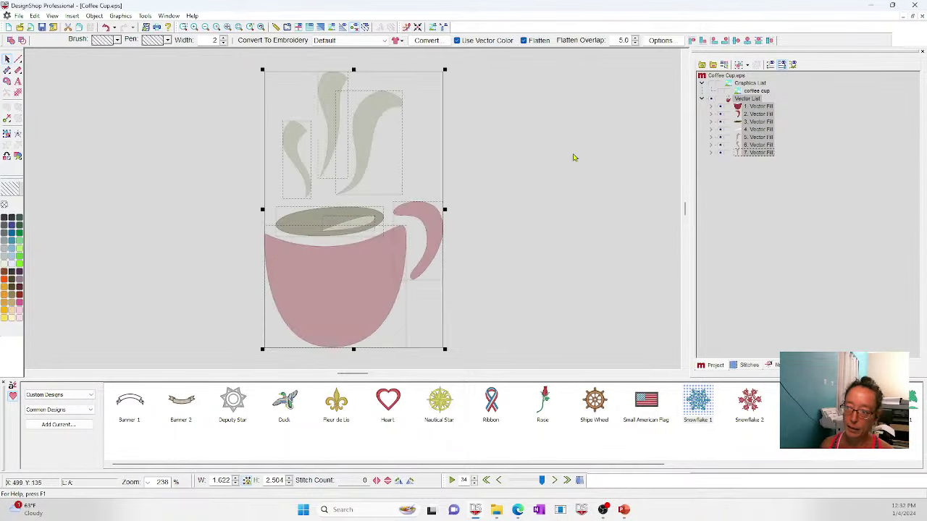
Examine the coffee cup's separate vector shapes one by one, including the steam, coffee surface, cup body and handle.
{"action": "left_click", "coordinate": [574, 155]}
{"action": "left_click", "coordinate": [293, 150]}
{"action": "left_click", "coordinate": [352, 209]}
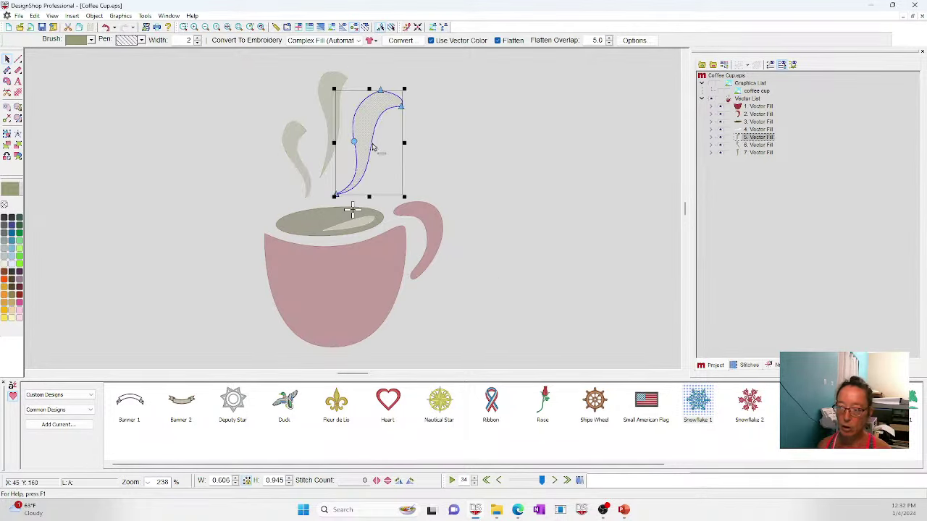
{"action": "left_click", "coordinate": [352, 213]}
{"action": "left_click", "coordinate": [299, 311]}
{"action": "left_click", "coordinate": [433, 232]}
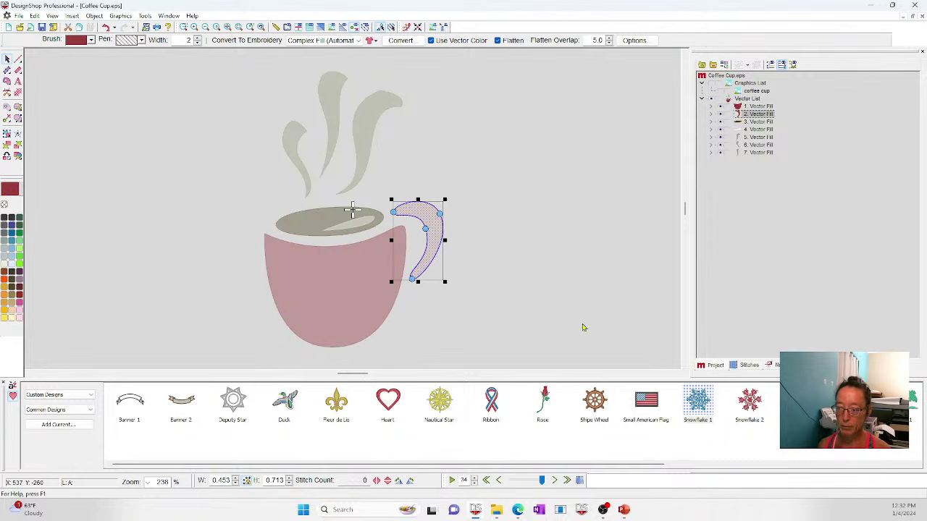
{"action": "left_click", "coordinate": [564, 327]}
Convert the cup body into a Complex Fill with a stitch direction line and show the stitches in 3D.
{"action": "left_click", "coordinate": [376, 298]}
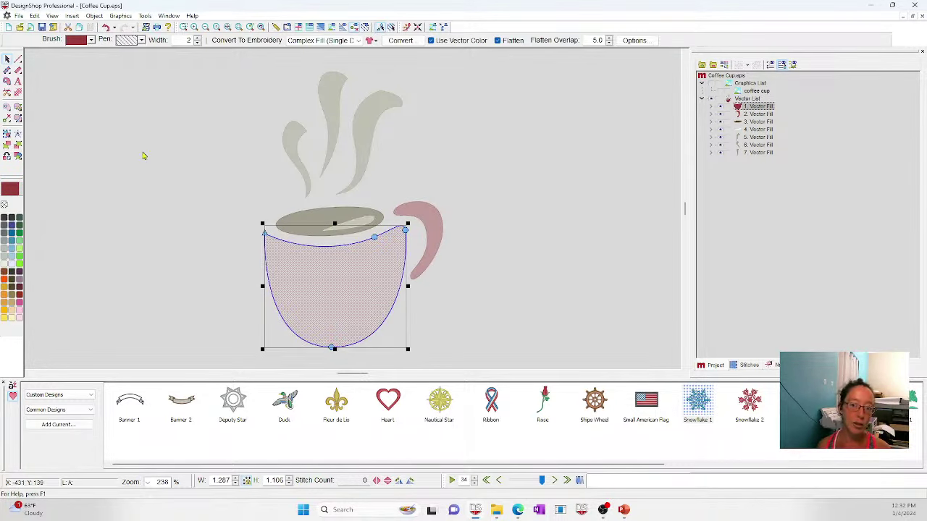
{"action": "left_click", "coordinate": [18, 118]}
{"action": "left_click", "coordinate": [262, 305]}
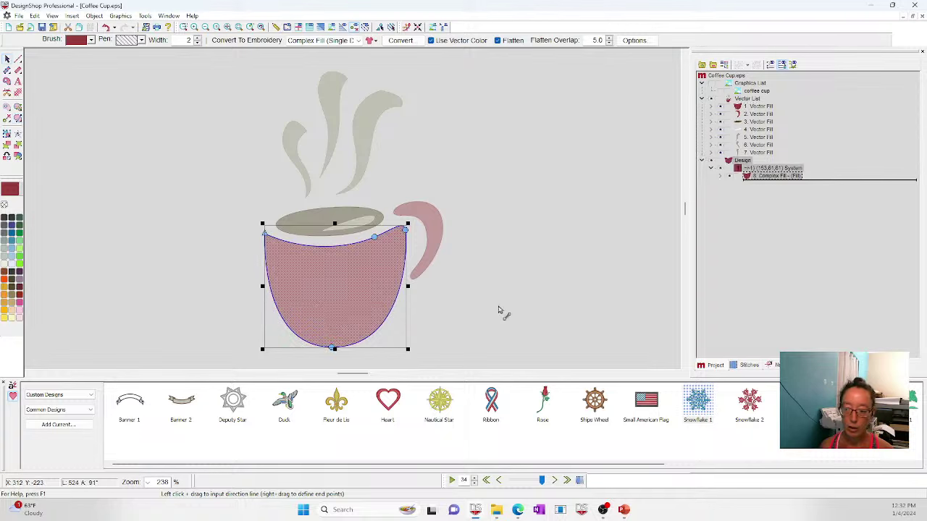
{"action": "key", "text": "Return"}
{"action": "key", "text": "Return"}
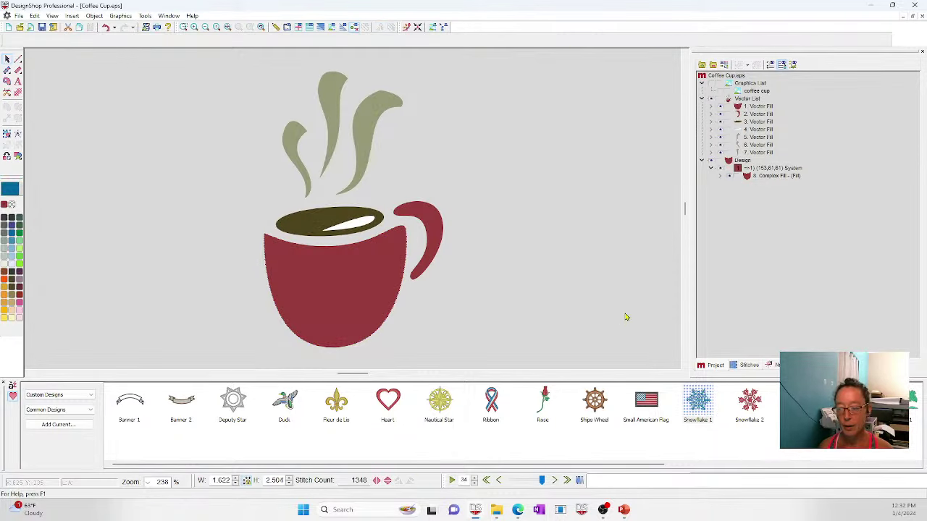
{"action": "left_click", "coordinate": [316, 29]}
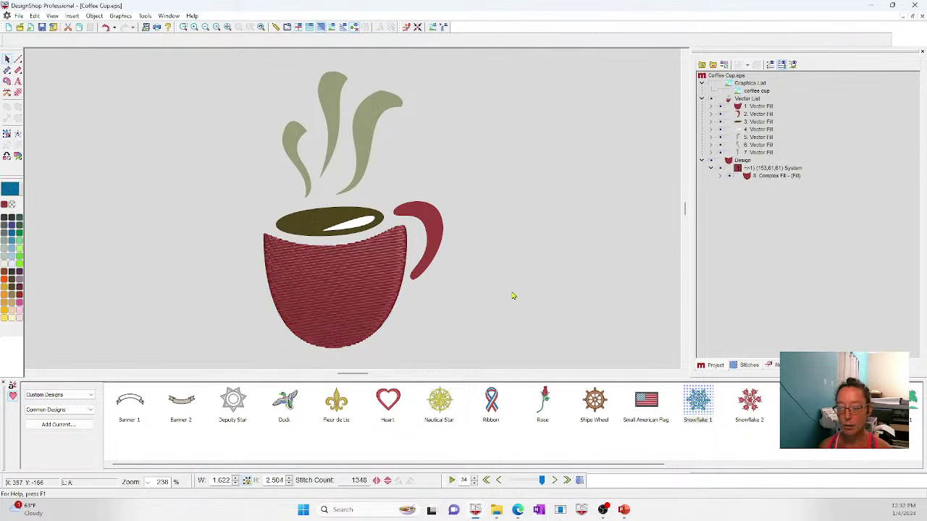
Convert the cup handle into a satin Complex Fill, adding direction lines that follow its curve.
{"action": "left_click", "coordinate": [430, 231]}
{"action": "key", "text": "Return"}
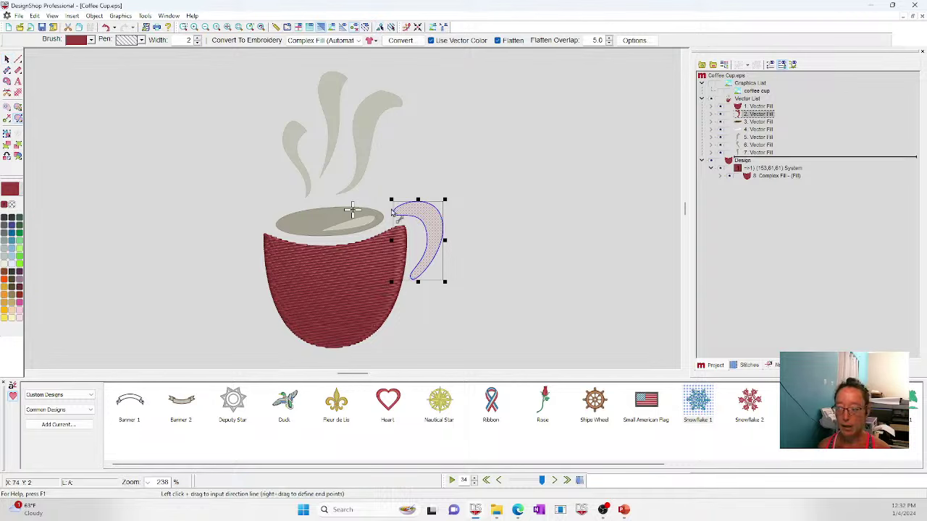
{"action": "left_click", "coordinate": [417, 274]}
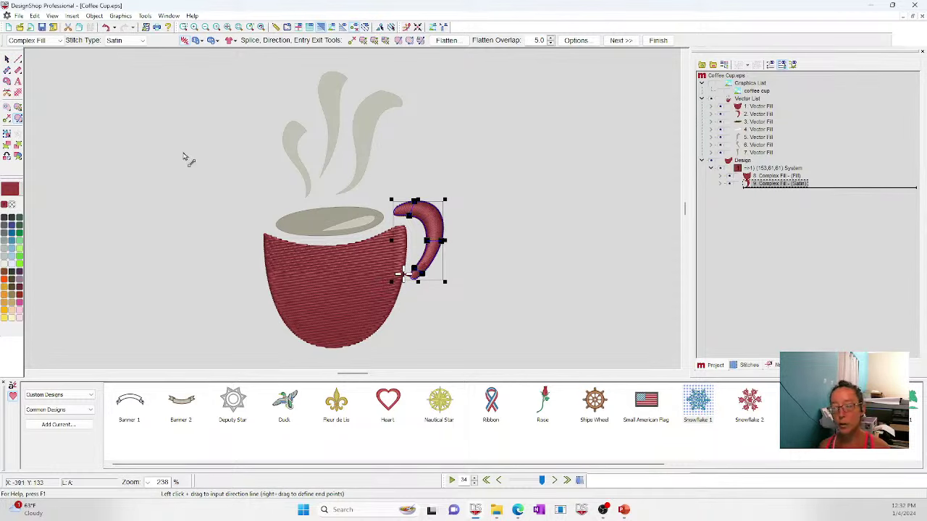
Convert the rightmost steam wisp into a satin Complex Fill, adding direction lines along its length.
{"action": "left_click", "coordinate": [384, 114]}
{"action": "left_click", "coordinate": [18, 118]}
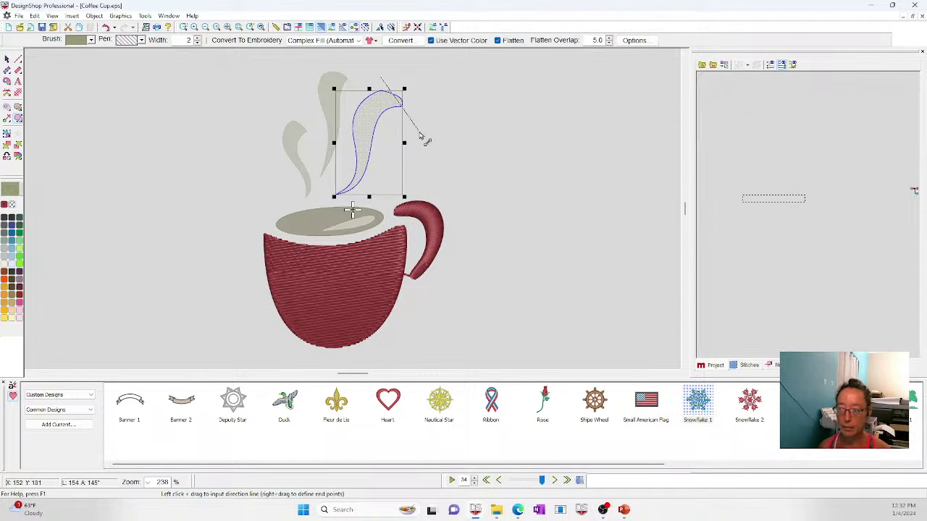
{"action": "left_click", "coordinate": [349, 182]}
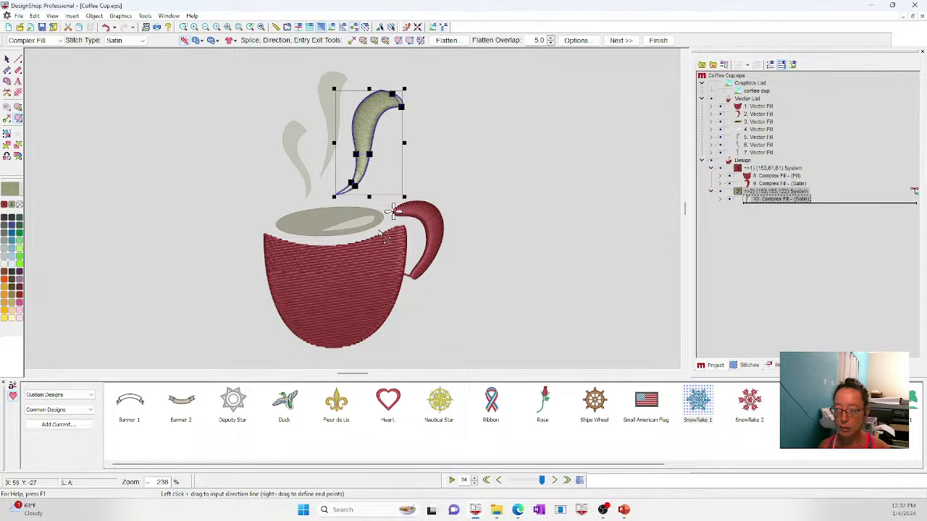
Convert the middle steam wisp into a satin Complex Fill, adding direction lines along its length.
{"action": "left_click", "coordinate": [7, 58]}
{"action": "left_click", "coordinate": [327, 116]}
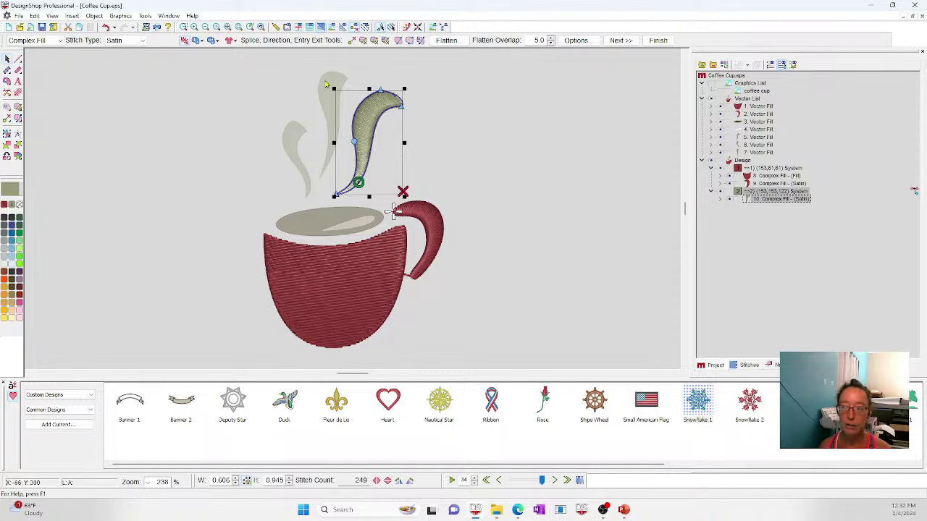
{"action": "key", "text": "Return"}
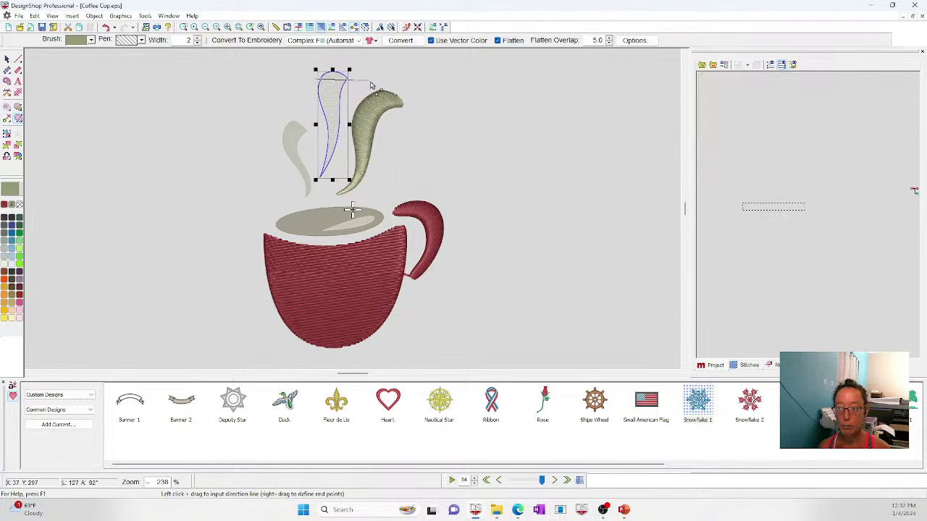
{"action": "left_click", "coordinate": [327, 159]}
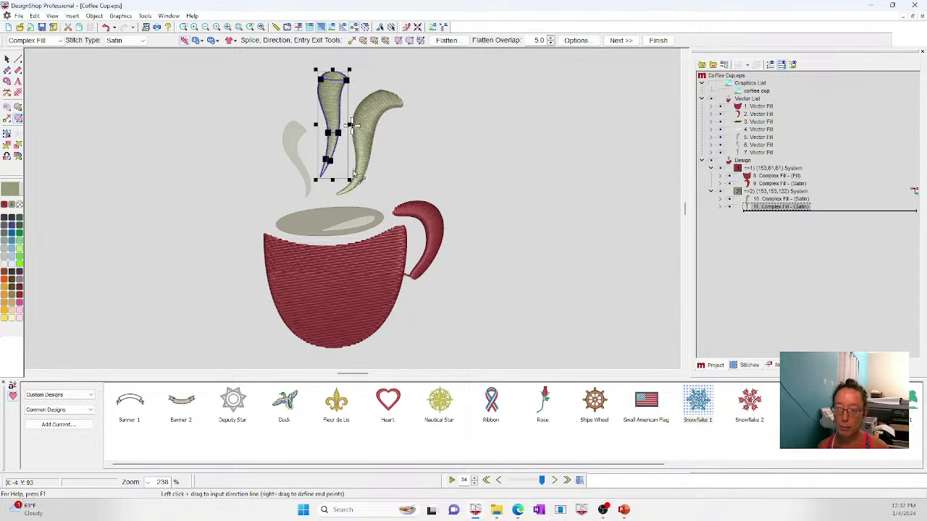
{"action": "key", "text": "Return"}
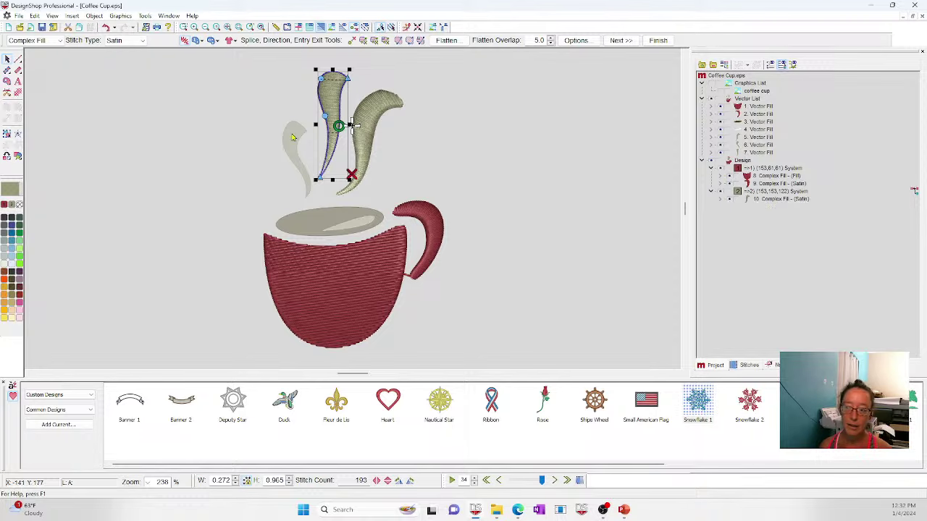
Convert the leftmost steam wisp into a satin Complex Fill, with three direction lines following its bend.
{"action": "left_click", "coordinate": [13, 123]}
{"action": "left_click", "coordinate": [290, 138]}
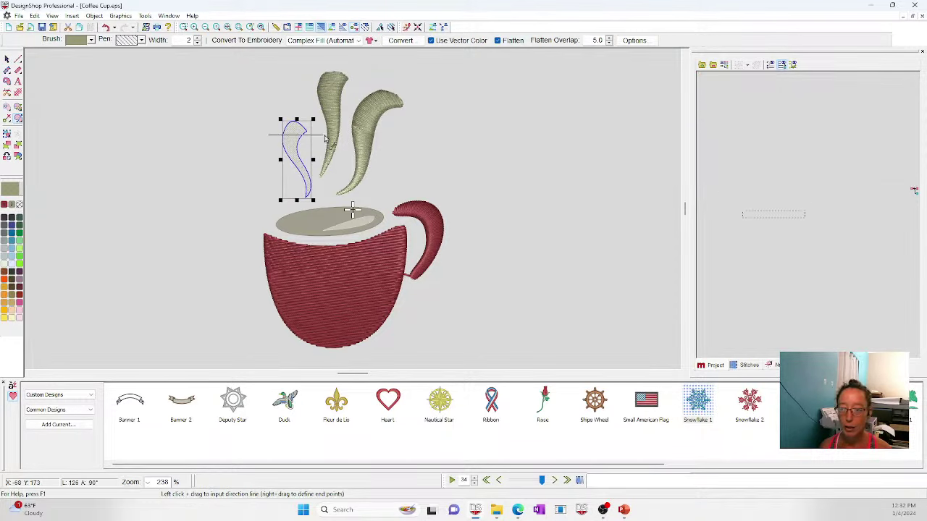
{"action": "left_click_drag", "start_coordinate": [319, 141], "coordinate": [320, 141]}
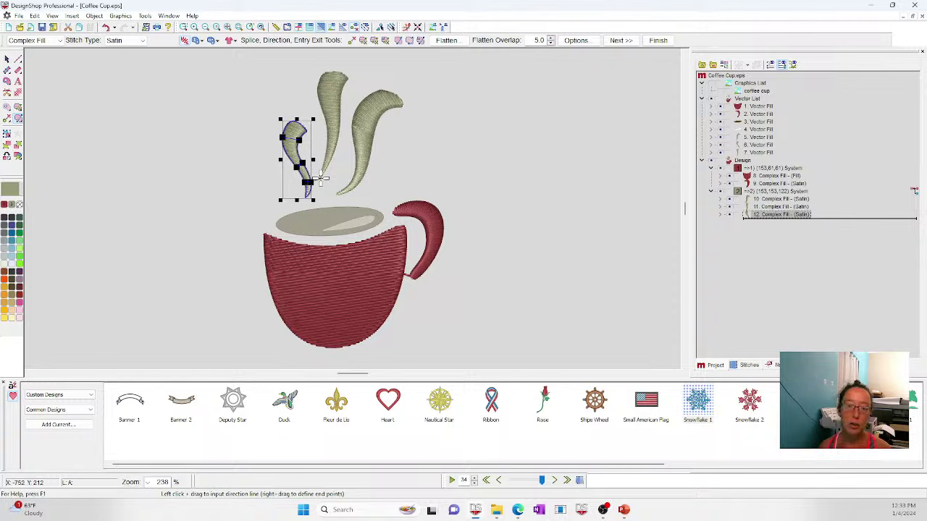
{"action": "key", "text": "Return"}
Convert the dark coffee surface into a Complex Fill with one slightly slanted direction line.
{"action": "left_click", "coordinate": [283, 220]}
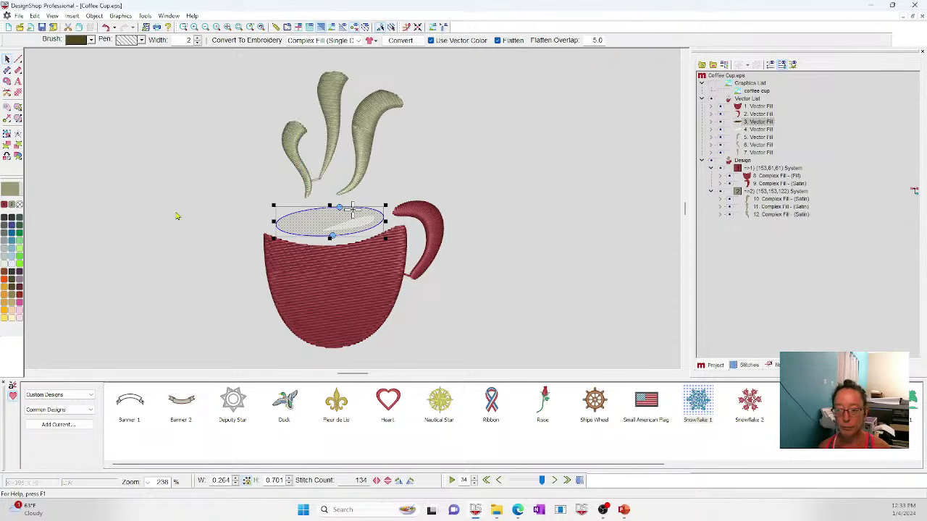
{"action": "key", "text": "Return"}
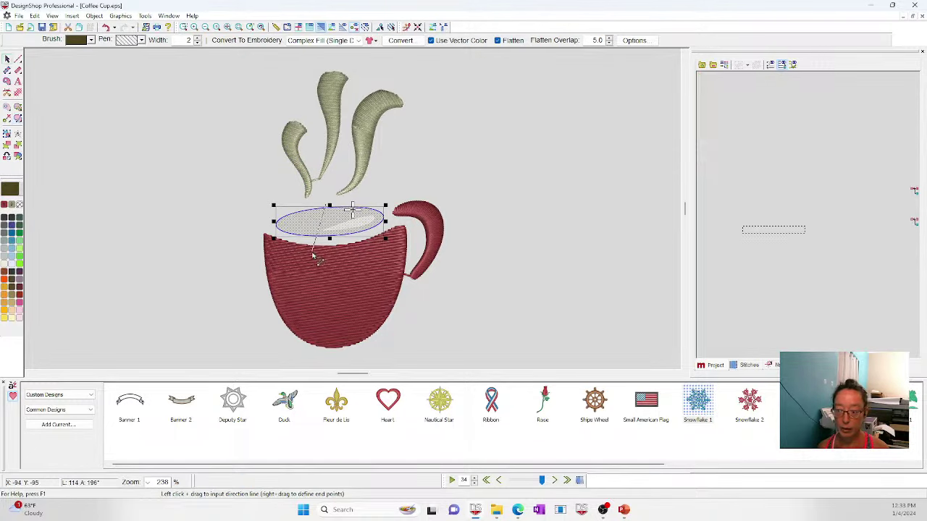
{"action": "key", "text": "Return"}
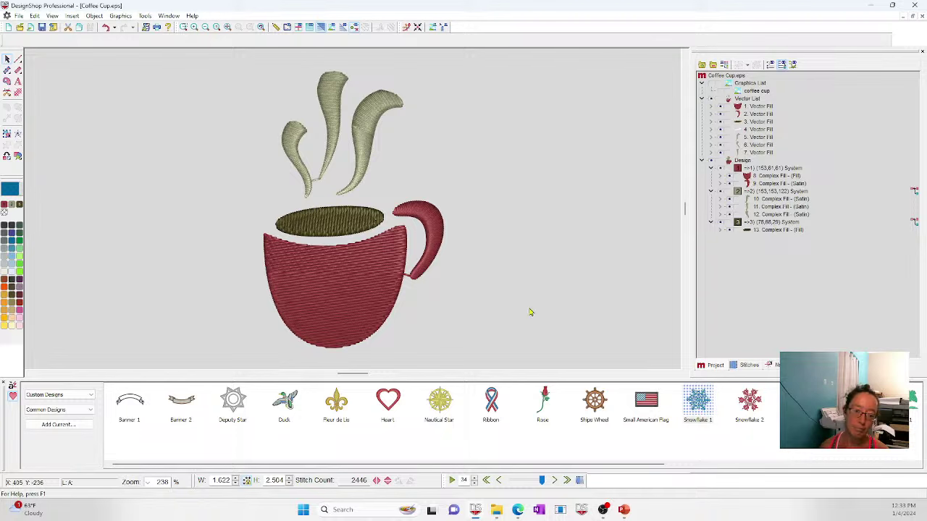
Delete the whole embroidery design from the project, leaving only the coffee cup's vector shapes.
{"action": "left_click", "coordinate": [752, 163]}
{"action": "key", "text": "Delete"}
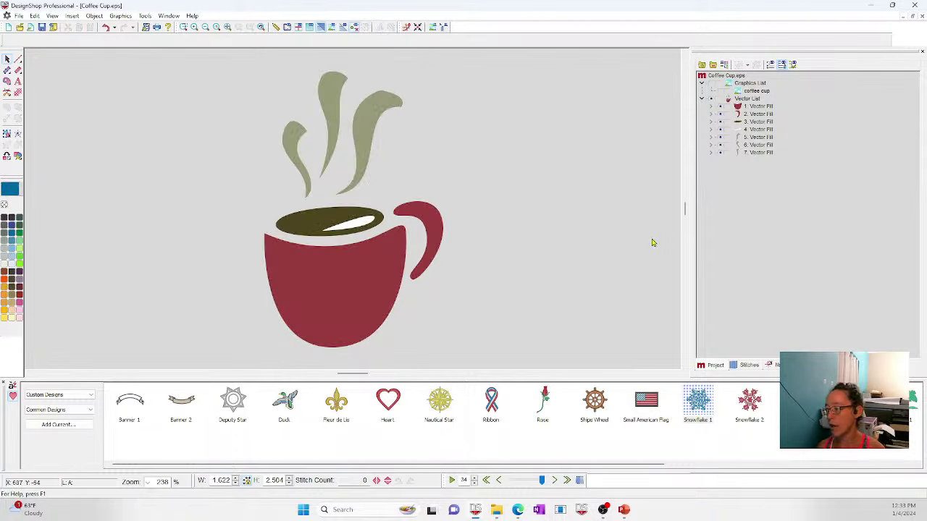
Convert the middle steam wisp vector into satin stitches, placing direction lines across its head, middle and tail.
{"action": "left_click", "coordinate": [330, 103]}
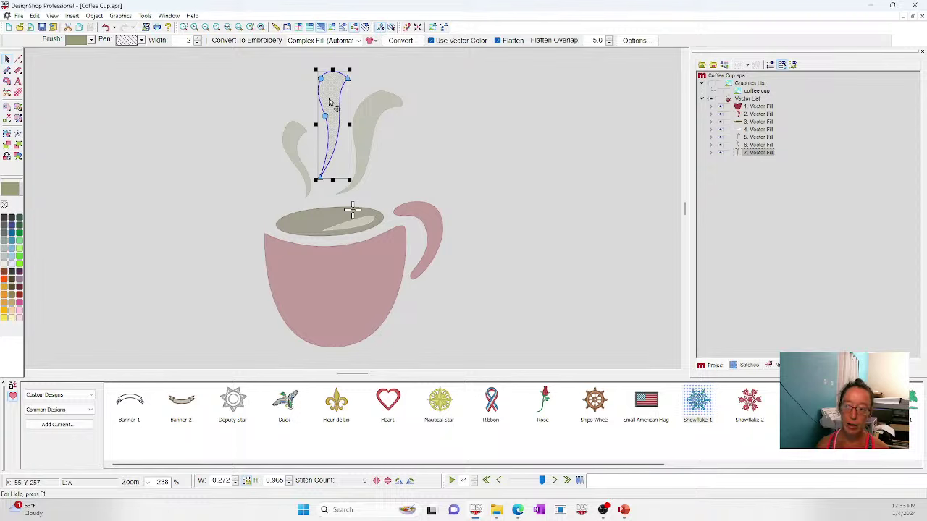
{"action": "left_click", "coordinate": [17, 123]}
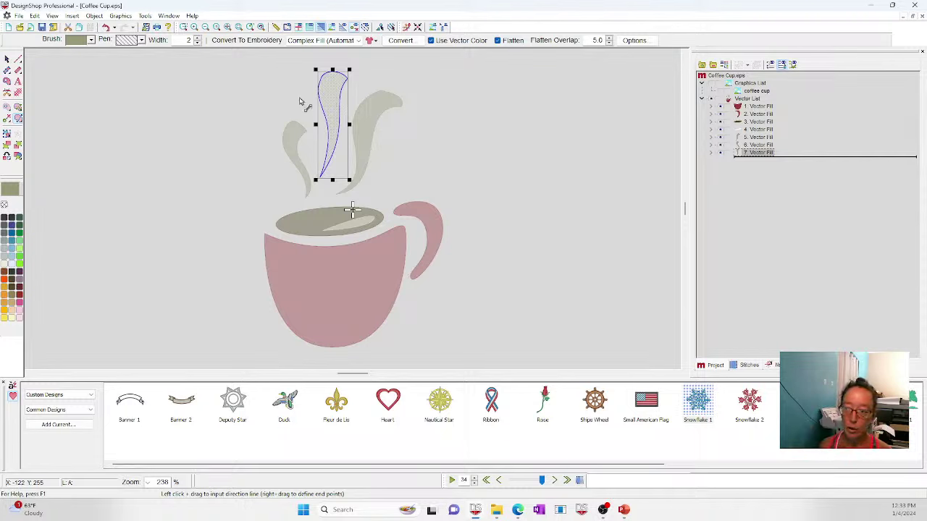
{"action": "left_click_drag", "start_coordinate": [301, 89], "coordinate": [381, 95]}
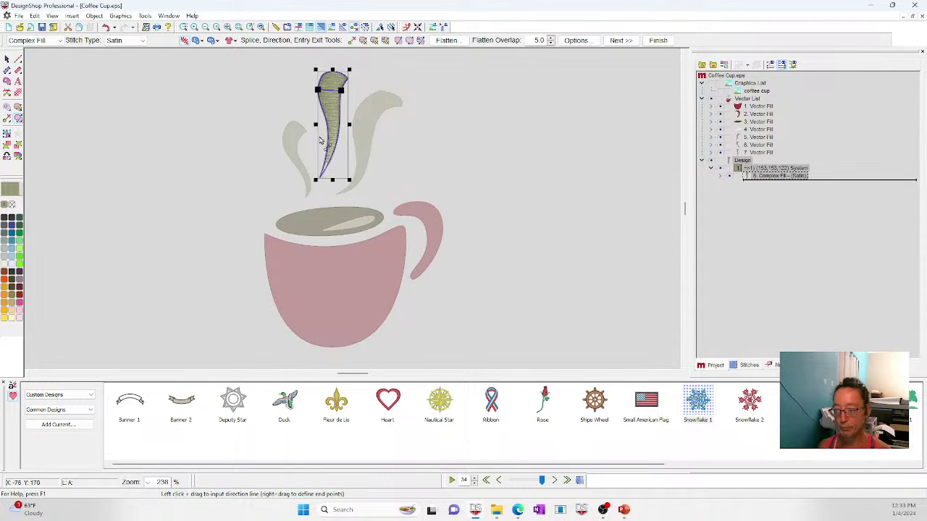
{"action": "left_click_drag", "start_coordinate": [320, 136], "coordinate": [365, 190]}
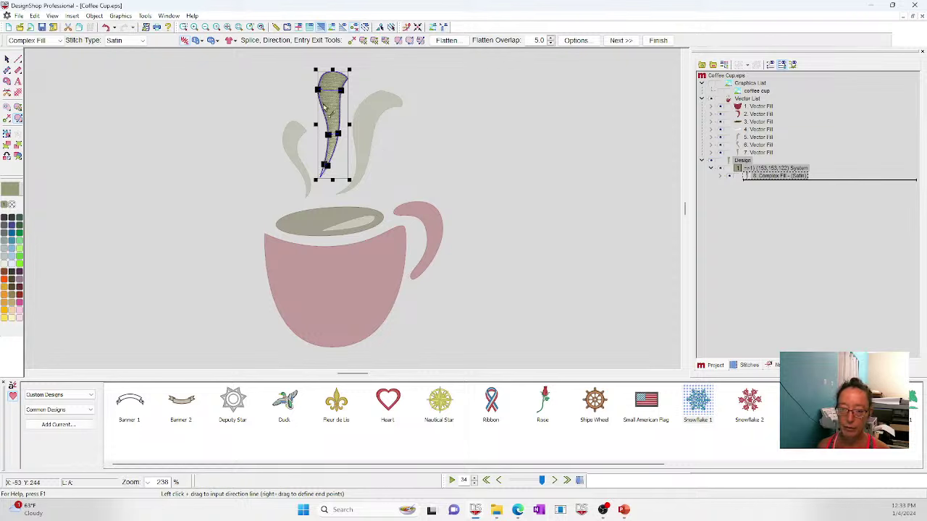
Convert the rightmost steam wisp vector into satin stitches, placing direction lines from its curled tip down to its tail.
{"action": "left_click", "coordinate": [346, 181]}
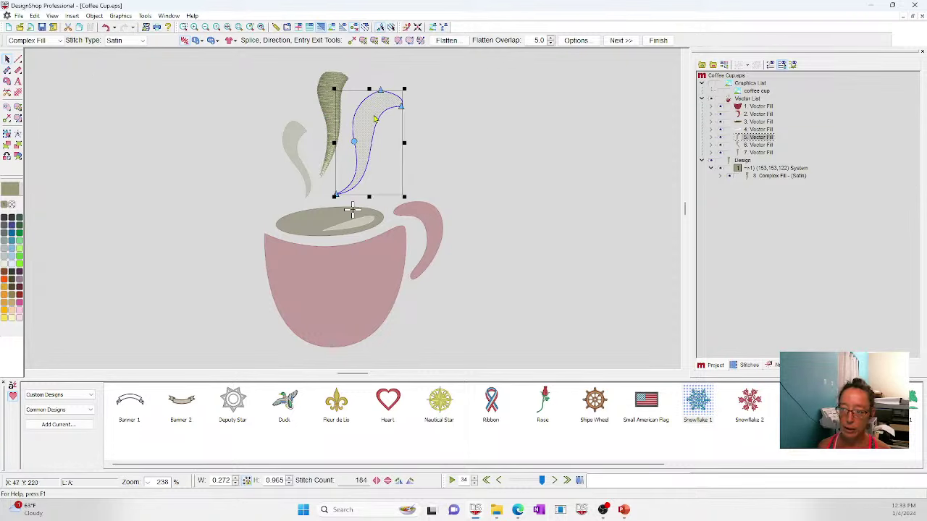
{"action": "left_click", "coordinate": [18, 119]}
{"action": "left_click", "coordinate": [353, 210]}
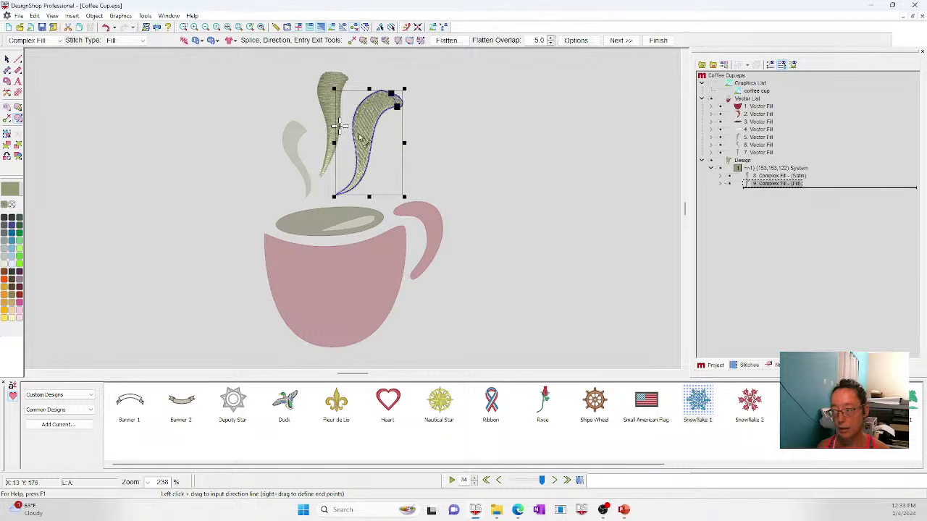
{"action": "left_click", "coordinate": [347, 191]}
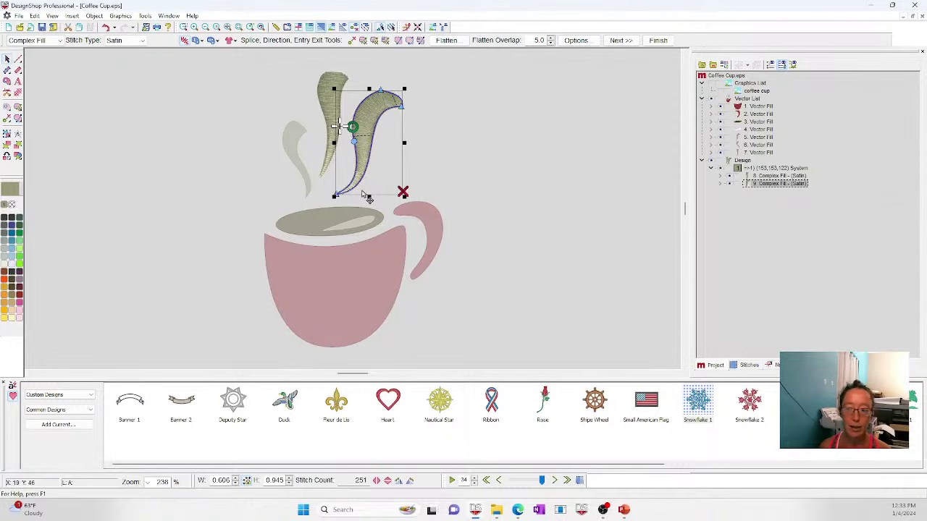
Convert the leftmost steam wisp vector into satin stitches, with direction lines across its head and near its tail.
{"action": "left_click", "coordinate": [290, 138]}
{"action": "left_click", "coordinate": [18, 119]}
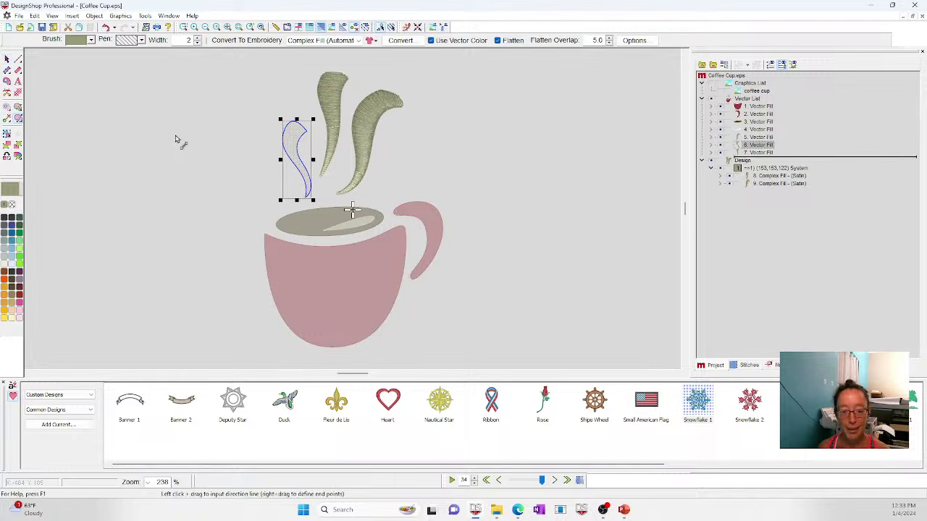
{"action": "left_click_drag", "start_coordinate": [276, 197], "coordinate": [277, 199]}
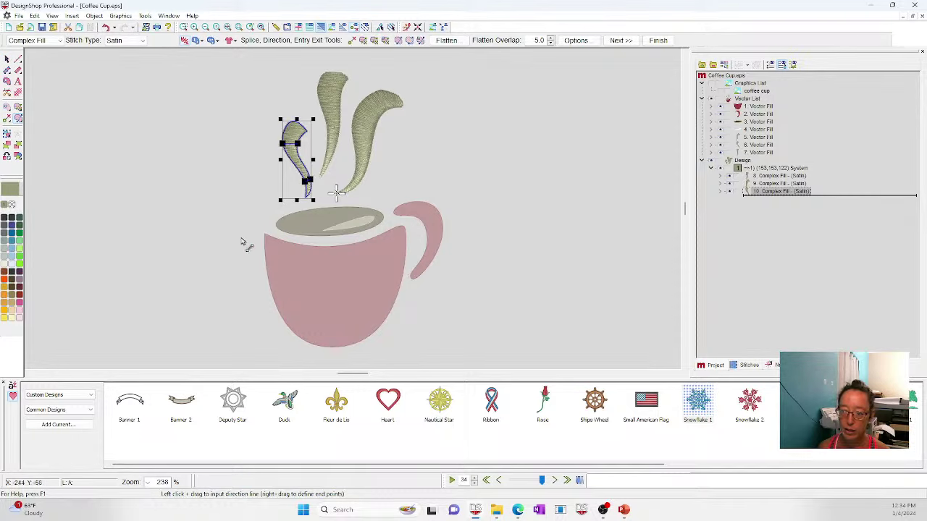
{"action": "key", "text": "Return"}
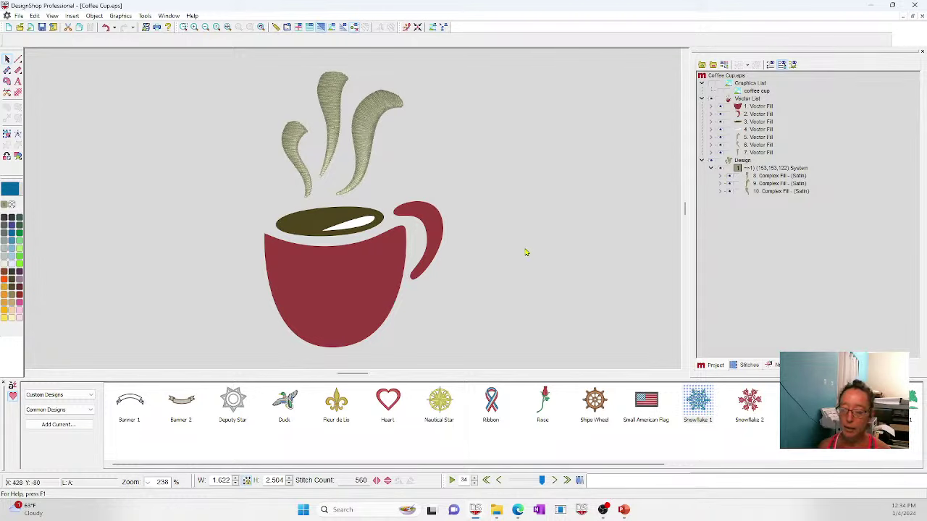
Convert the cup handle vector into a satin Complex Fill, placing a direction line across its upper end.
{"action": "left_click", "coordinate": [426, 221]}
{"action": "left_click", "coordinate": [17, 119]}
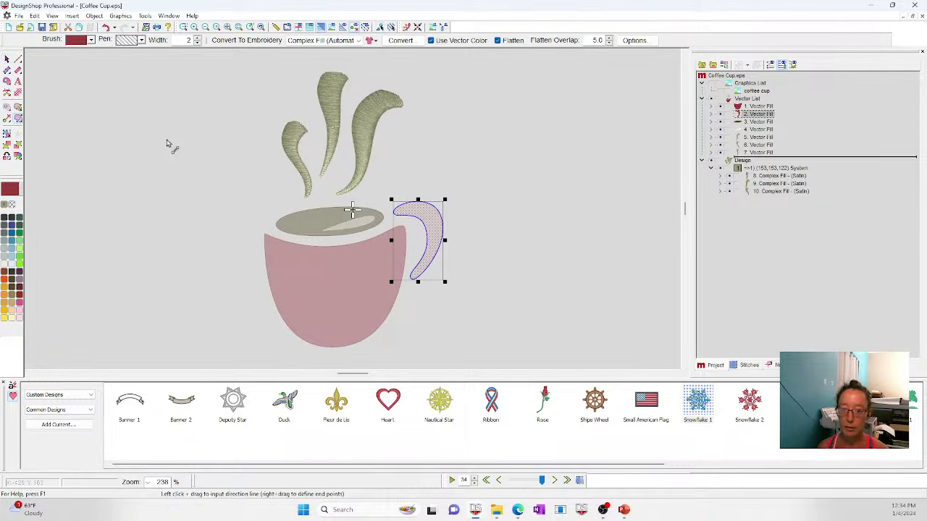
{"action": "left_click", "coordinate": [423, 237]}
{"action": "left_click_drag", "start_coordinate": [419, 231], "coordinate": [641, 376]}
{"action": "left_click_drag", "start_coordinate": [426, 232], "coordinate": [495, 212]}
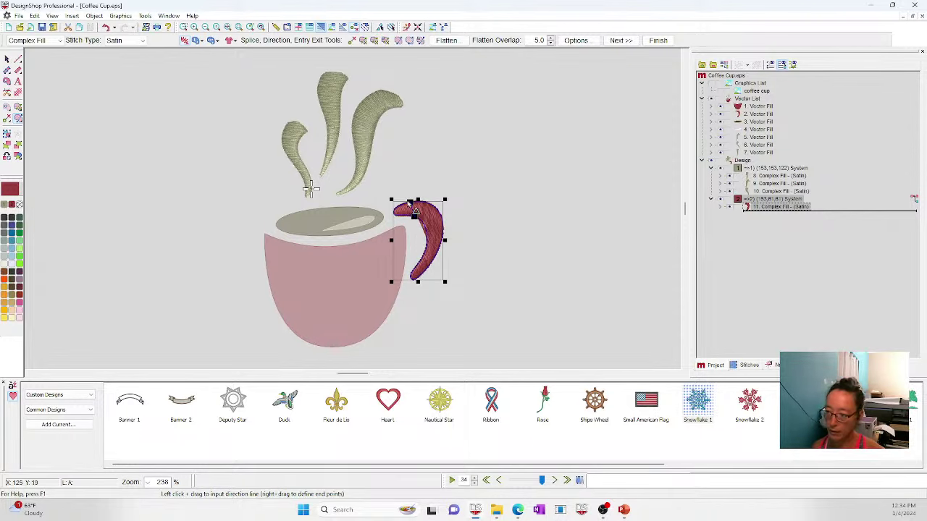
Reposition the handle's direction line ends and add lines across its middle and lower part so the stitches follow the curve.
{"action": "left_click_drag", "start_coordinate": [409, 206], "coordinate": [484, 200]}
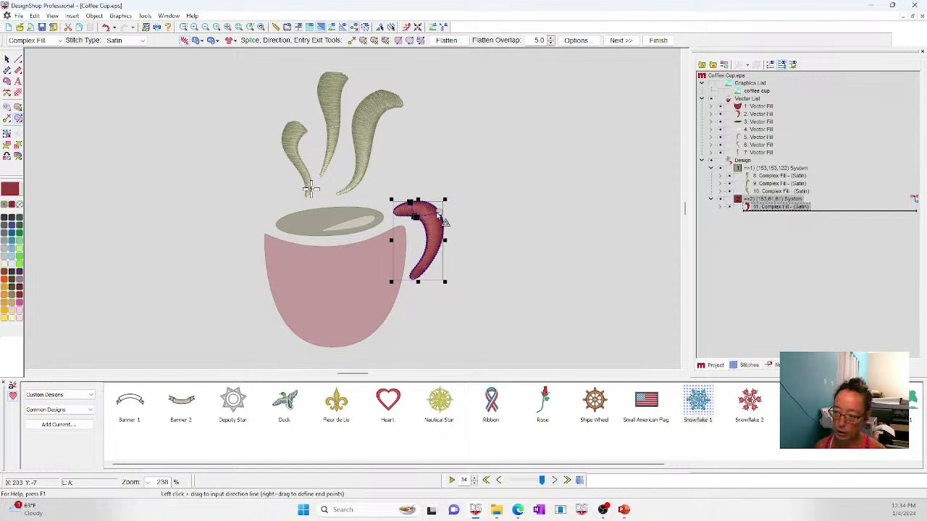
{"action": "left_click_drag", "start_coordinate": [439, 207], "coordinate": [393, 212]}
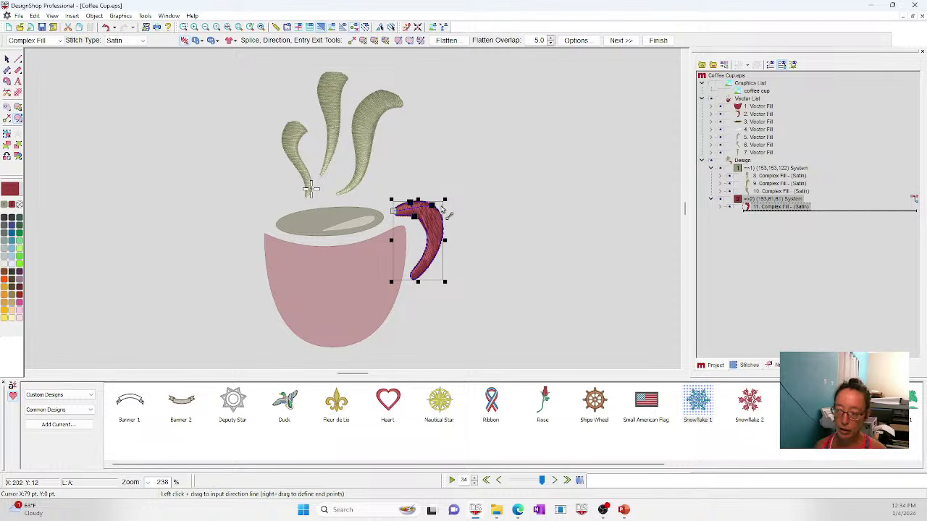
{"action": "left_click_drag", "start_coordinate": [437, 215], "coordinate": [443, 220]}
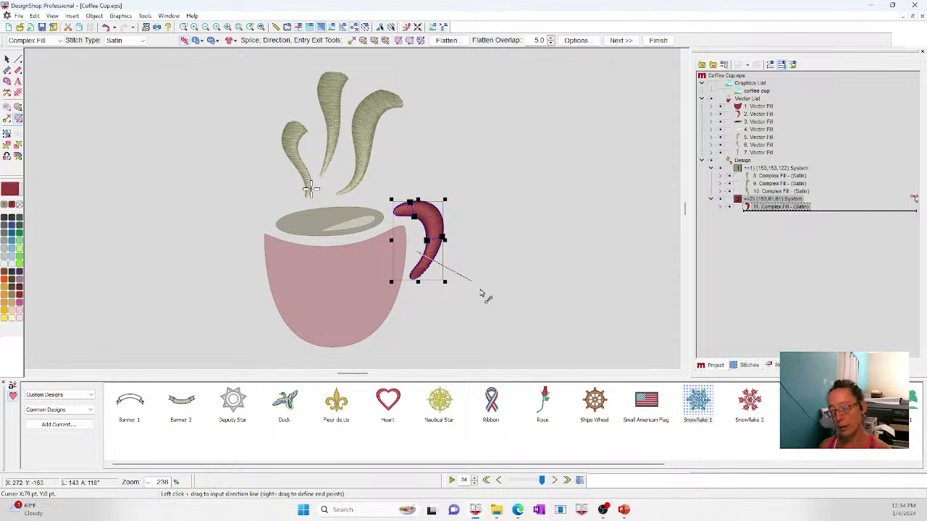
{"action": "left_click_drag", "start_coordinate": [411, 214], "coordinate": [418, 231]}
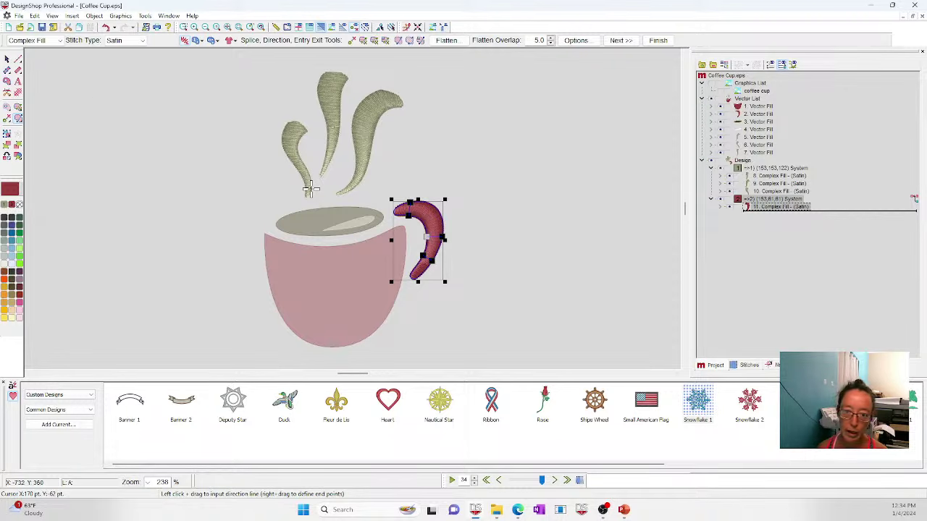
{"action": "left_click", "coordinate": [238, 282]}
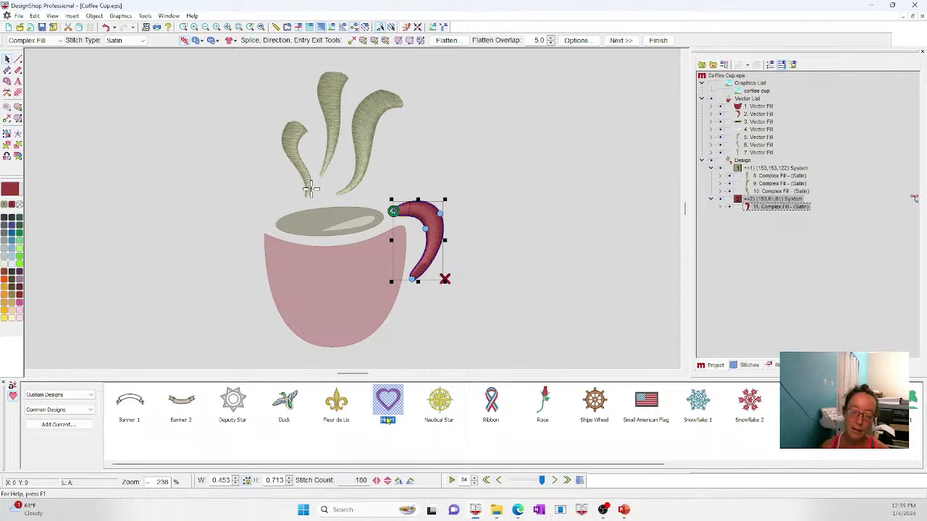
Check the Tie In and Tie Off settings in the cup handle's object properties without changing them.
{"action": "right_click", "coordinate": [427, 214]}
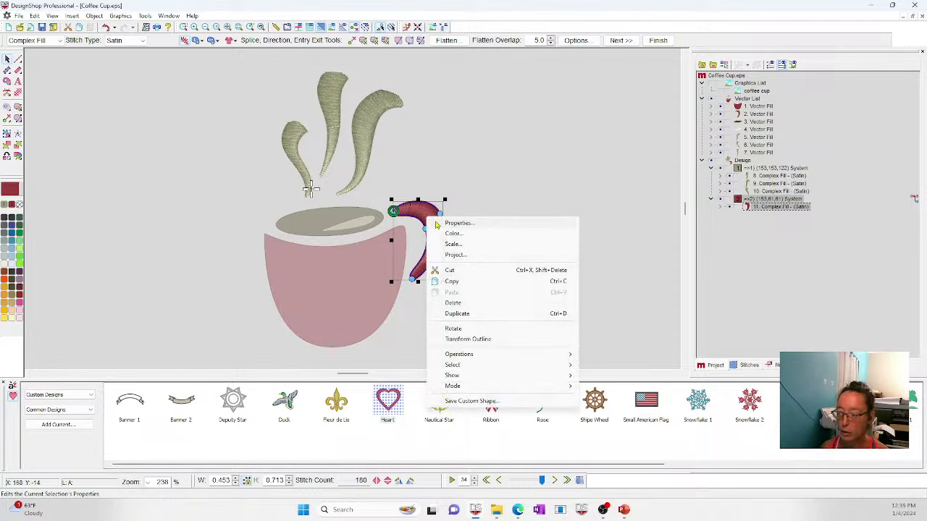
{"action": "left_click", "coordinate": [441, 221]}
{"action": "left_click", "coordinate": [568, 105]}
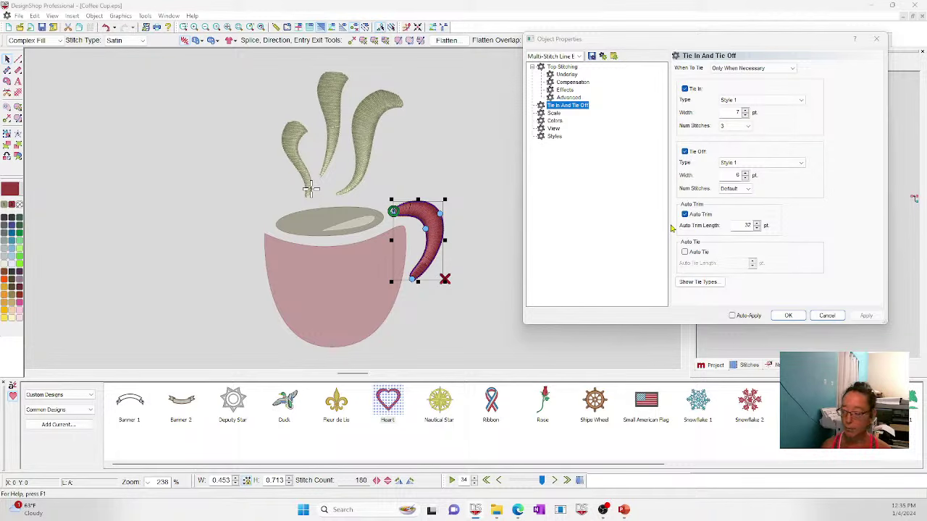
{"action": "left_click", "coordinate": [826, 316]}
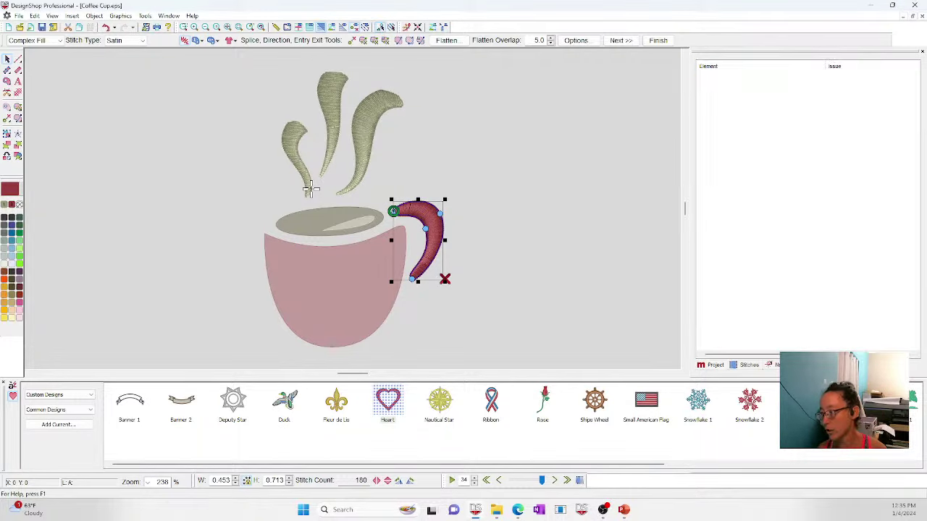
Draw a small manual-stitch cross about 0.10 by 0.11 in the empty area beside the steam, inspect it up close, and delete it.
{"action": "left_click", "coordinate": [18, 60]}
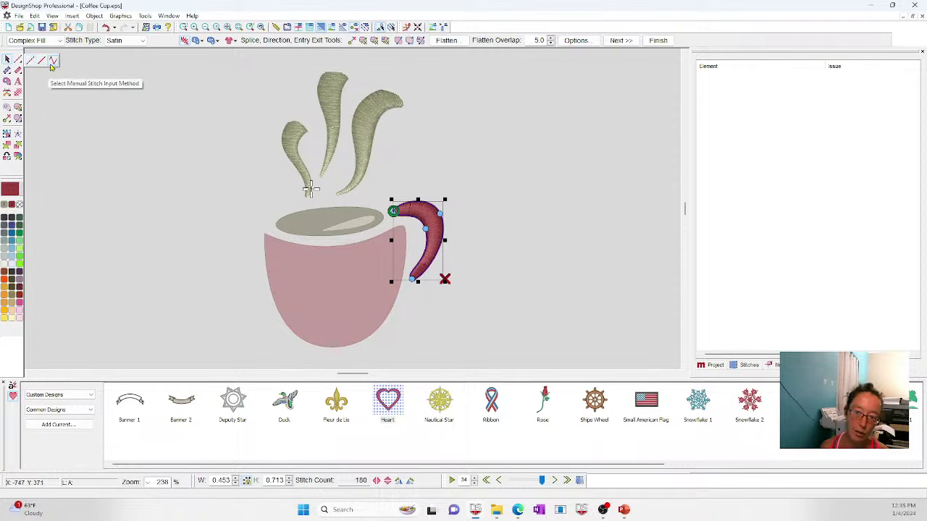
{"action": "left_click", "coordinate": [53, 63]}
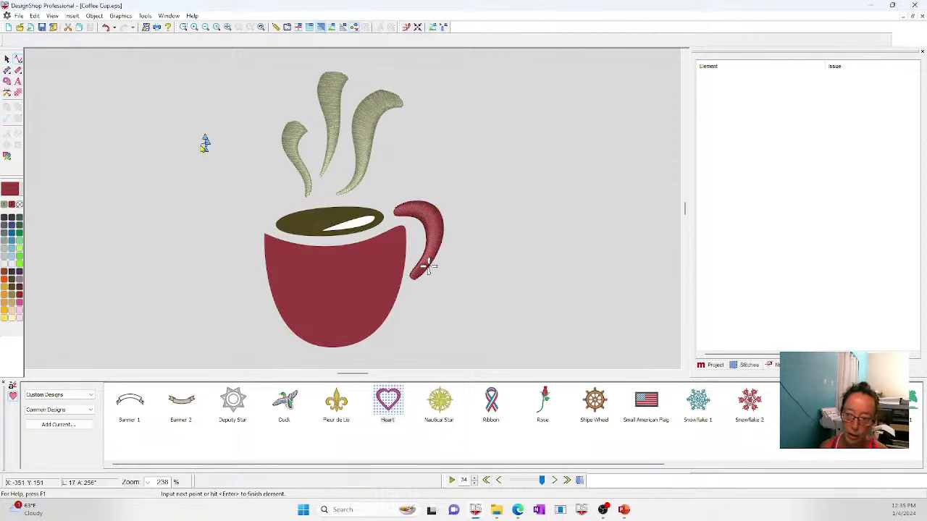
{"action": "key", "text": "Return"}
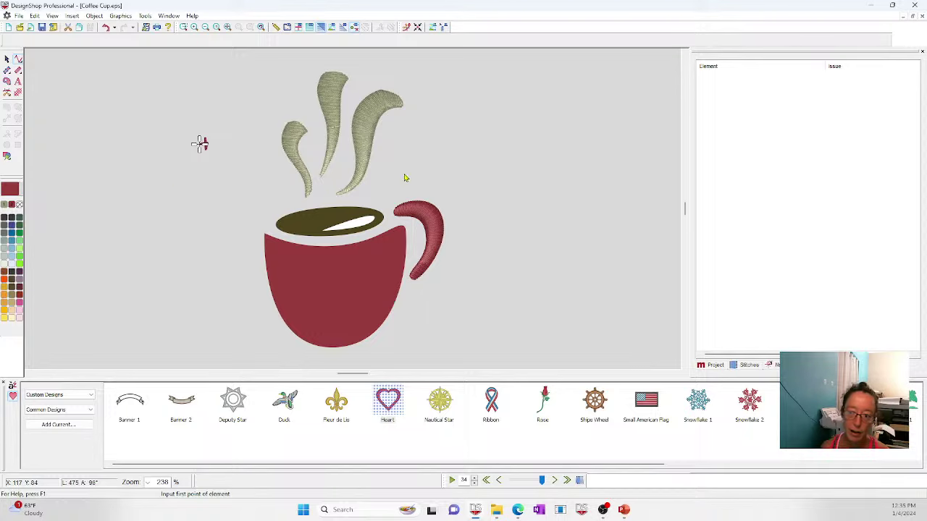
{"action": "left_click", "coordinate": [184, 27]}
{"action": "left_click_drag", "start_coordinate": [170, 94], "coordinate": [279, 189]}
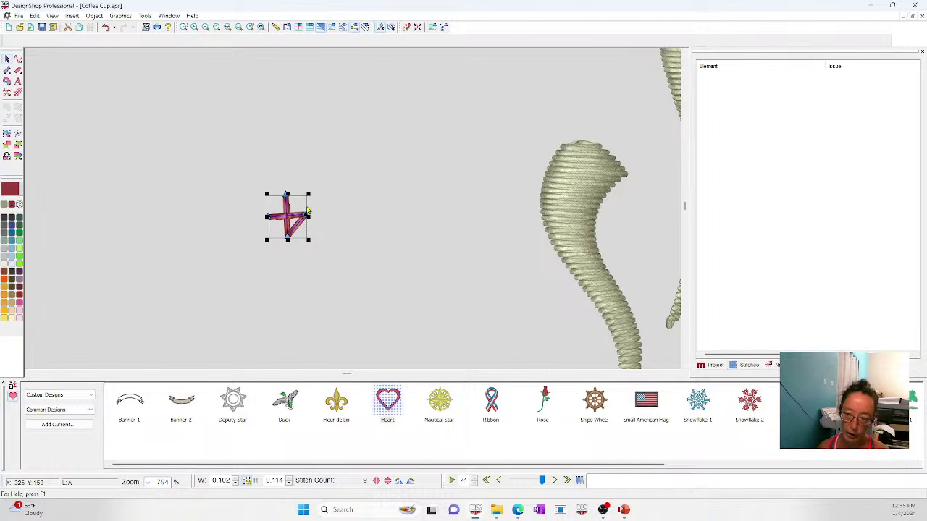
{"action": "key", "text": "Delete"}
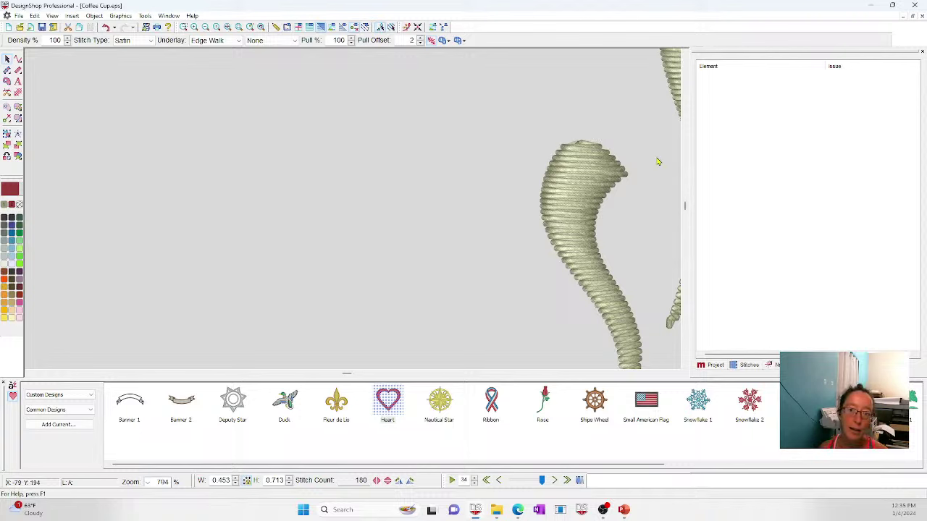
Review the whole coffee cup design, its handle and coffee ellipse, then check the Questions slide in PowerPoint and return to DesignShop.
{"action": "key", "text": "Tab"}
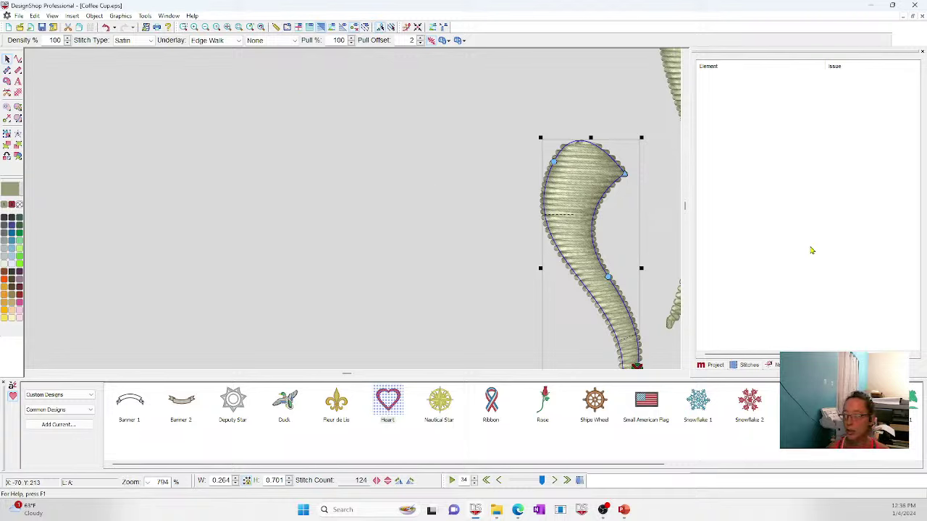
{"action": "left_click", "coordinate": [713, 365]}
{"action": "left_click", "coordinate": [345, 217]}
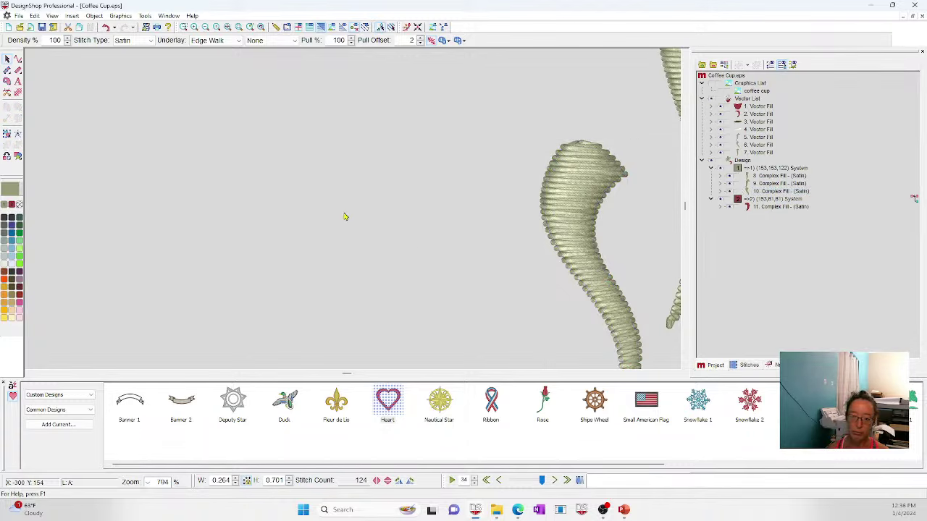
{"action": "left_click", "coordinate": [227, 26]}
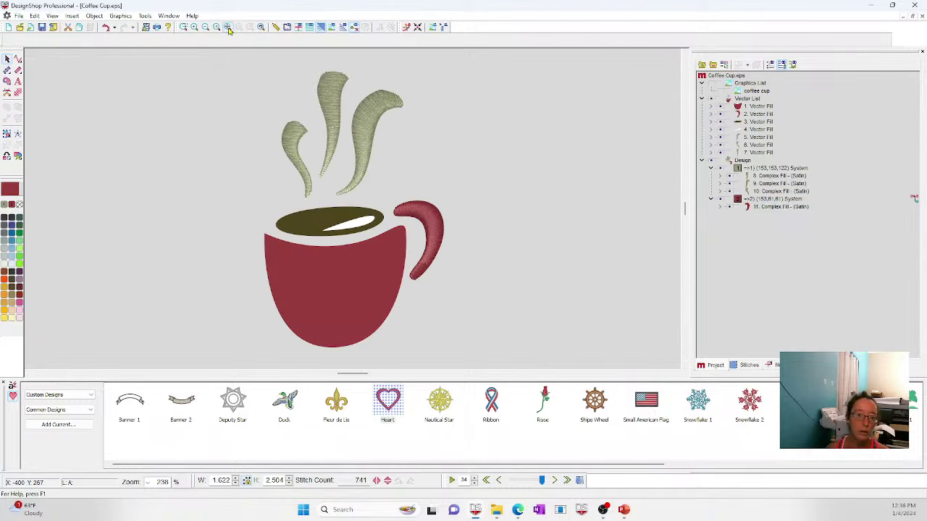
{"action": "left_click", "coordinate": [437, 233]}
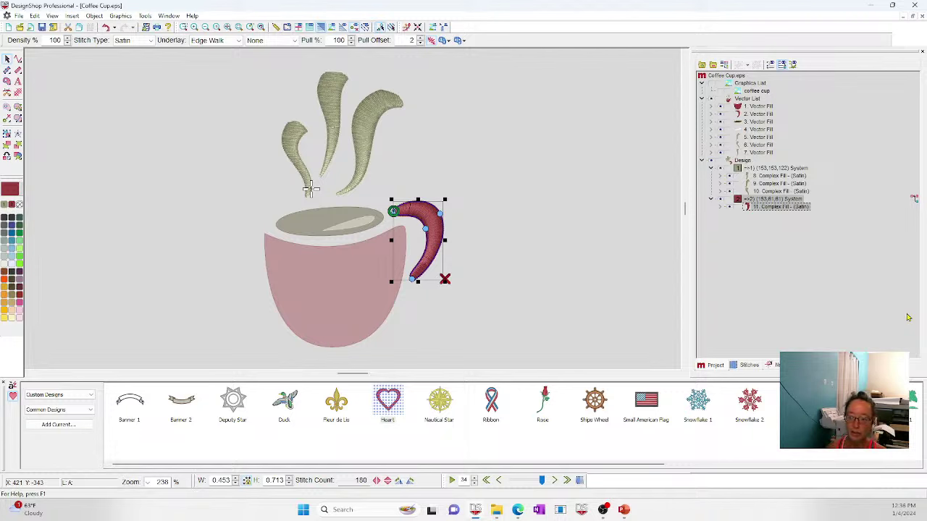
{"action": "left_click", "coordinate": [582, 207]}
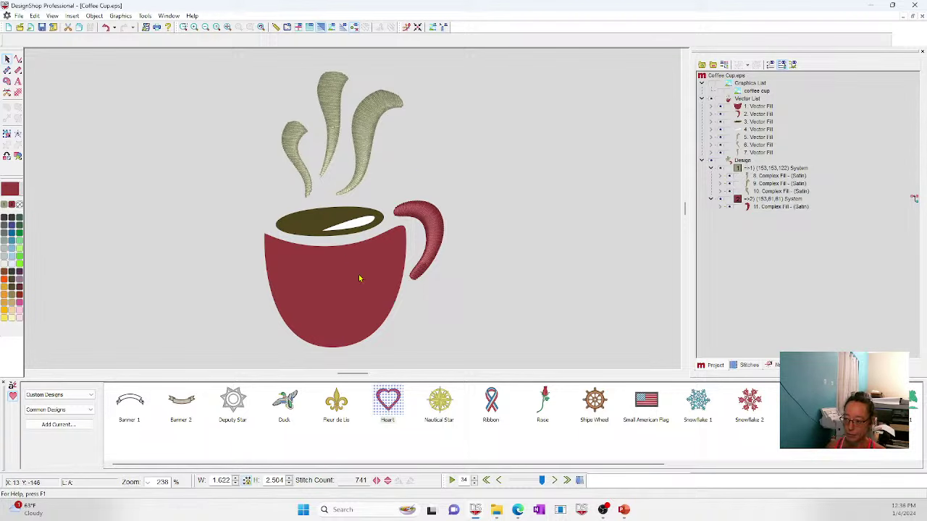
{"action": "left_click", "coordinate": [415, 208]}
{"action": "left_click", "coordinate": [302, 236]}
{"action": "left_click", "coordinate": [306, 215]}
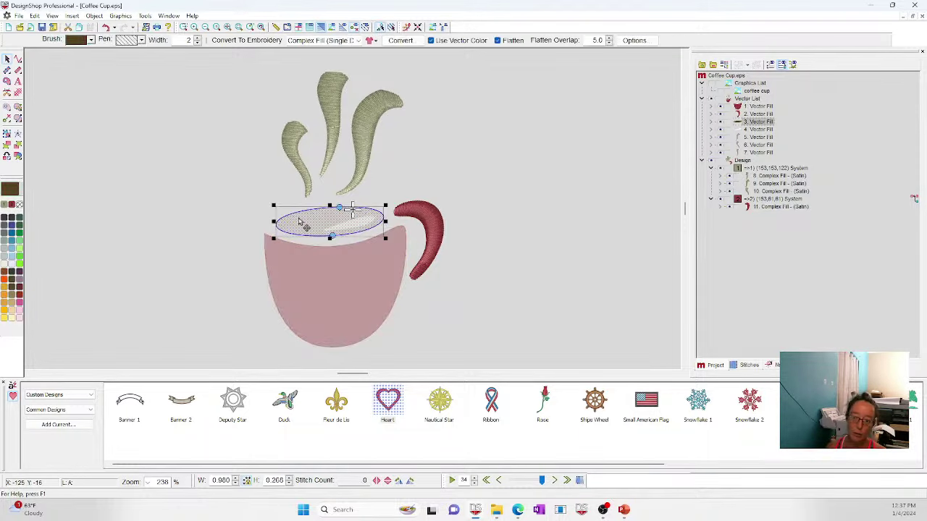
{"action": "left_click", "coordinate": [200, 153]}
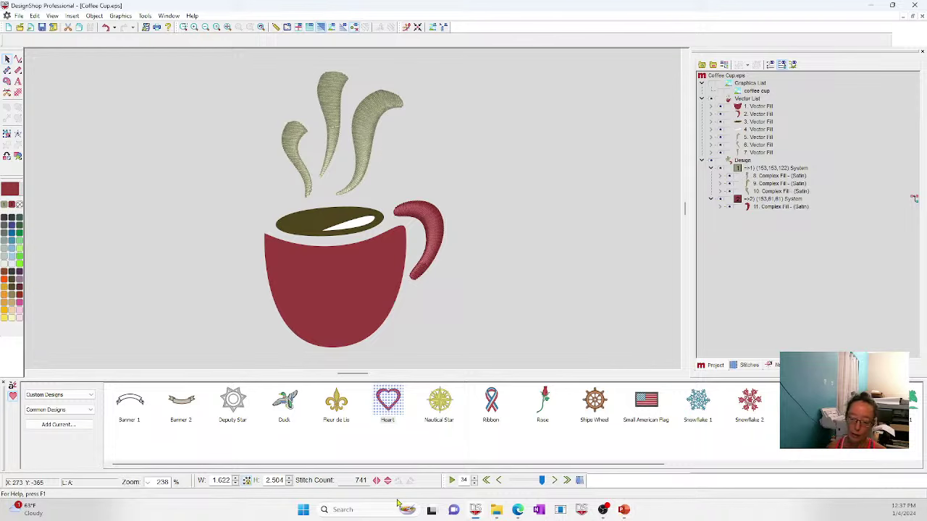
{"action": "left_click", "coordinate": [475, 510]}
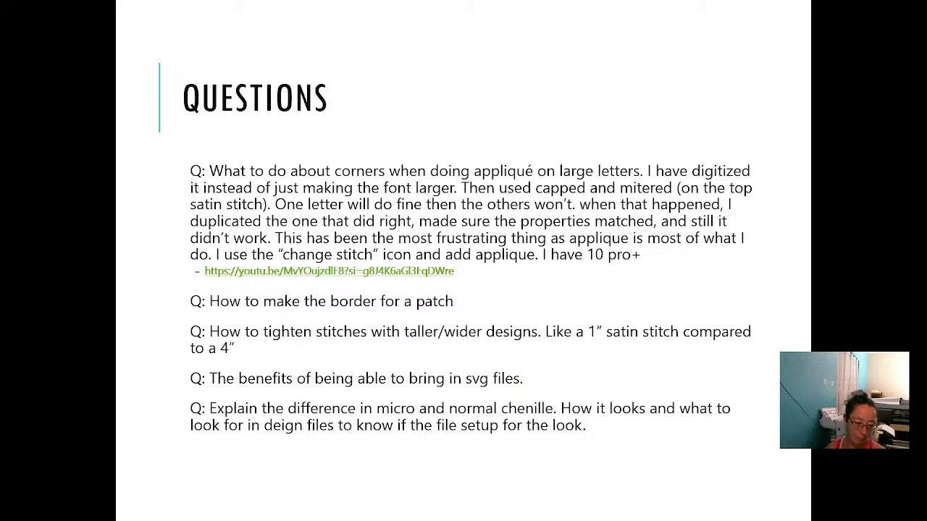
{"action": "key", "text": "alt+Tab"}
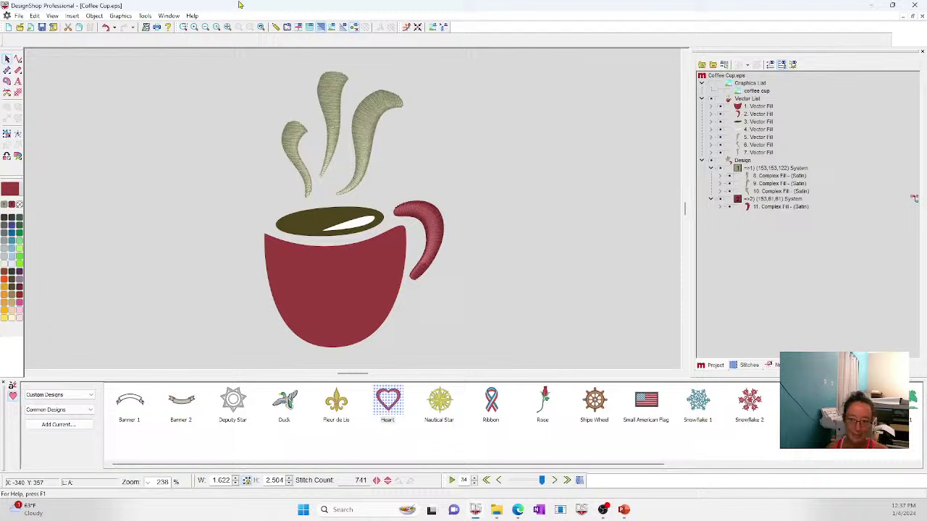
Open Butterfly.bmp from the Graphics folder.
{"action": "left_click", "coordinate": [16, 16]}
{"action": "left_click", "coordinate": [34, 39]}
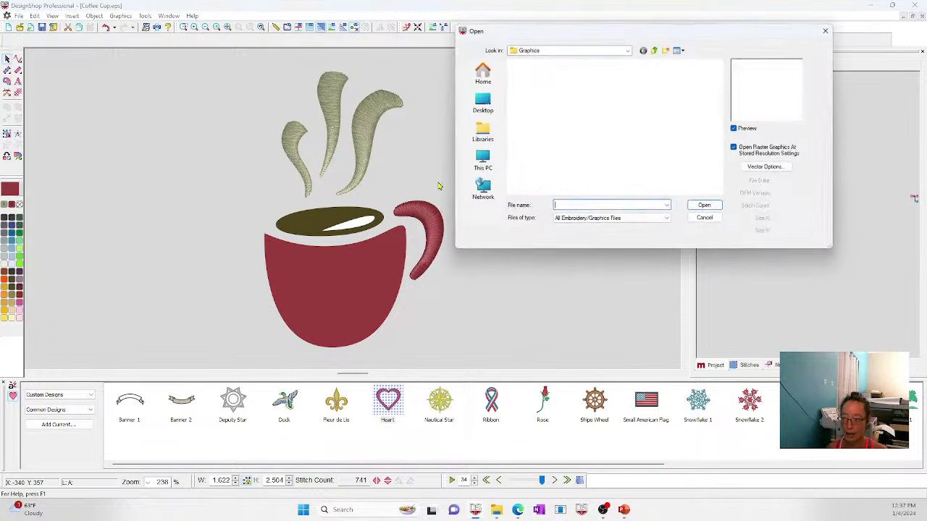
{"action": "left_click", "coordinate": [545, 89]}
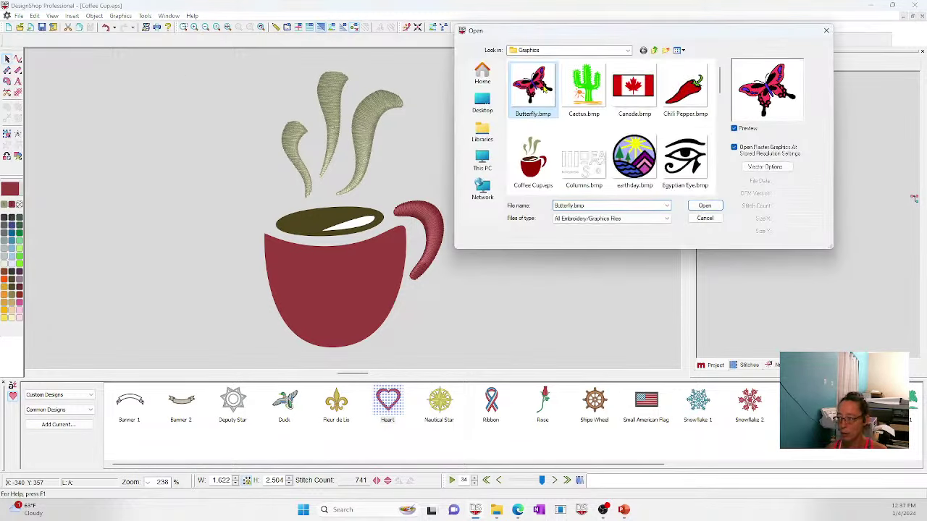
{"action": "double_click", "coordinate": [542, 103]}
Begin a Complex Fill on the butterfly's left upper wing, outlining its outer and lower edges from the black oval around to the body.
{"action": "left_click", "coordinate": [183, 27]}
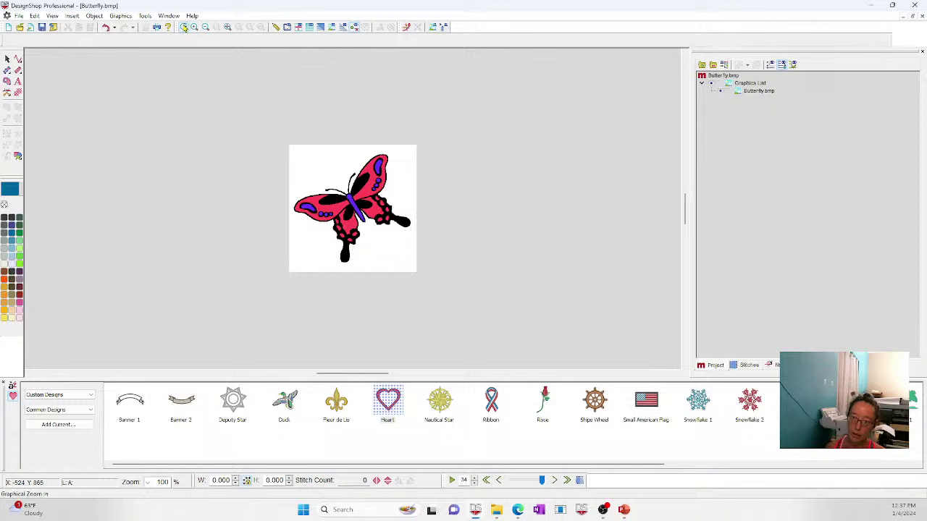
{"action": "left_click_drag", "start_coordinate": [276, 146], "coordinate": [444, 270]}
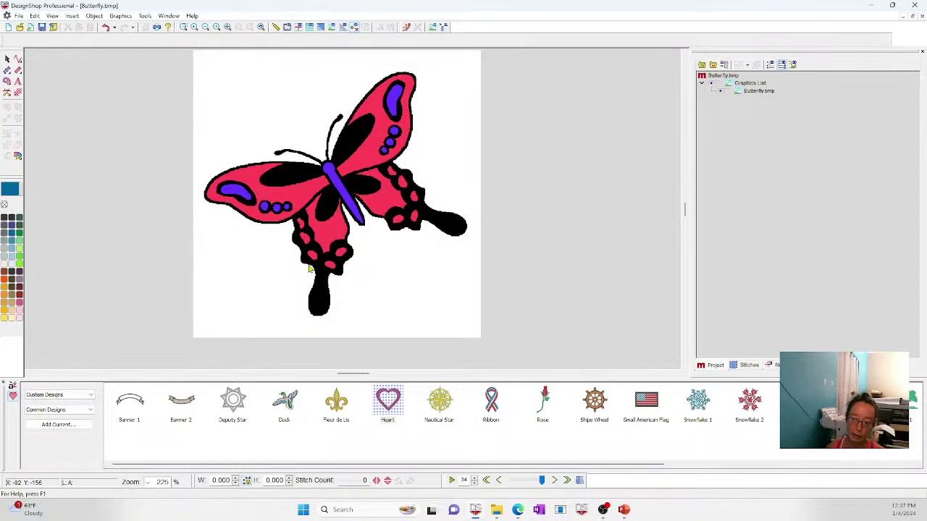
{"action": "left_click", "coordinate": [184, 26]}
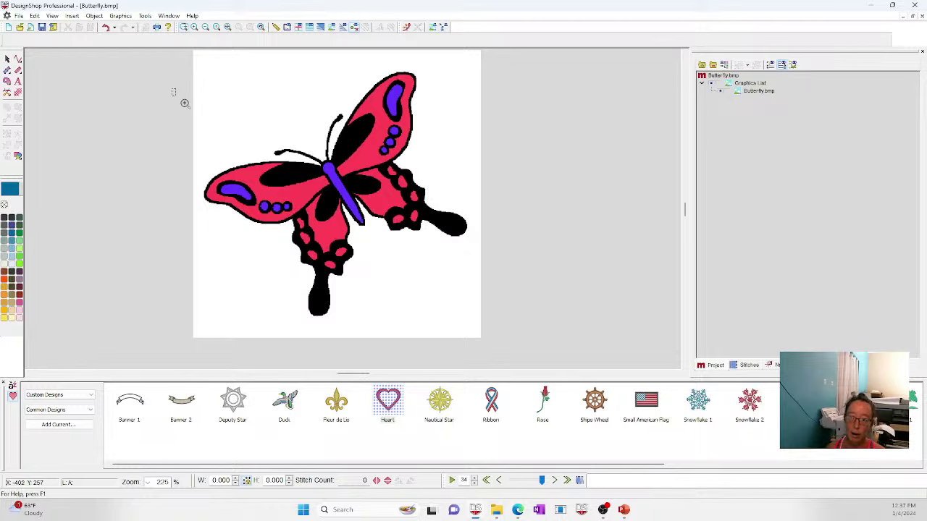
{"action": "left_click_drag", "start_coordinate": [182, 99], "coordinate": [482, 316]}
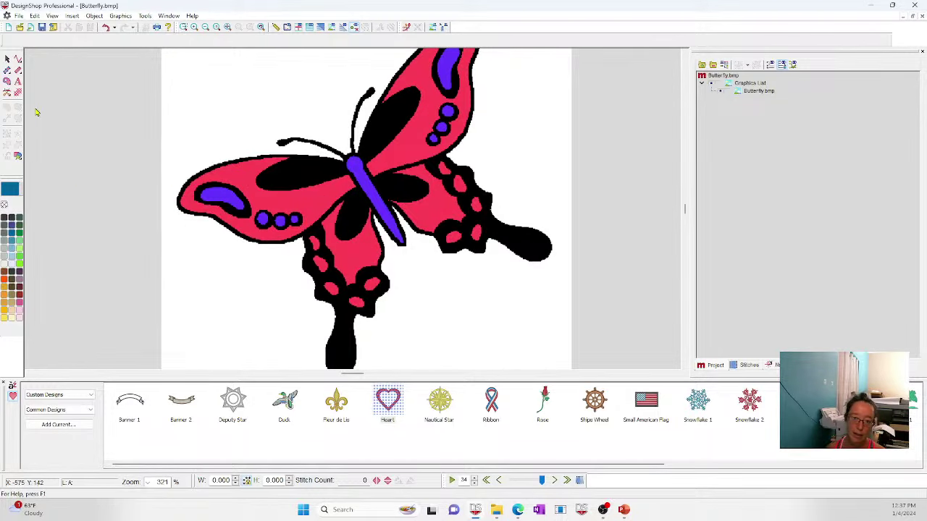
{"action": "left_click", "coordinate": [9, 85]}
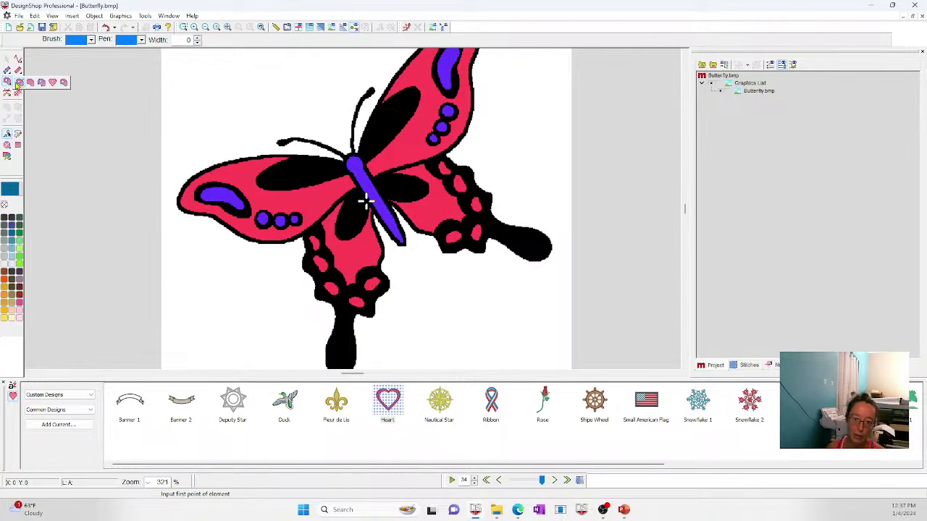
{"action": "left_click", "coordinate": [286, 156]}
{"action": "left_click", "coordinate": [242, 158]}
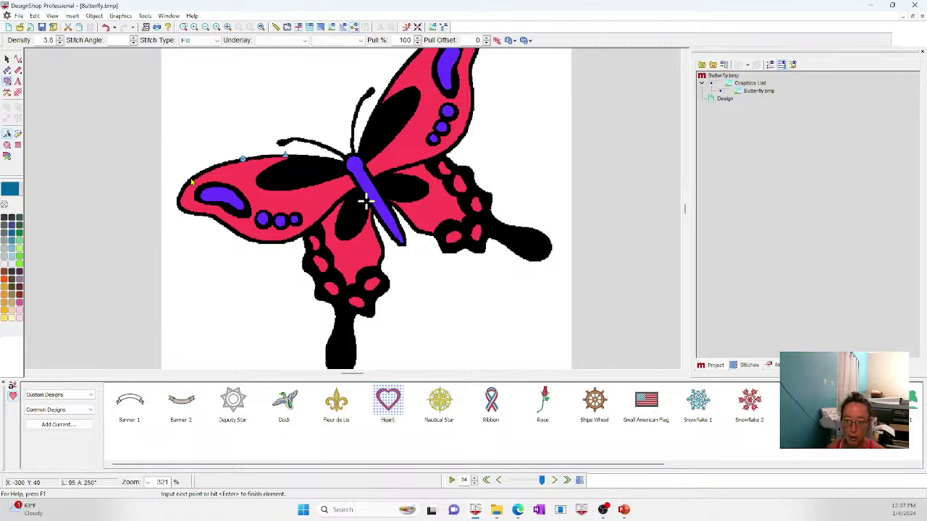
{"action": "left_click", "coordinate": [190, 177]}
{"action": "left_click", "coordinate": [177, 204]}
{"action": "left_click", "coordinate": [185, 211]}
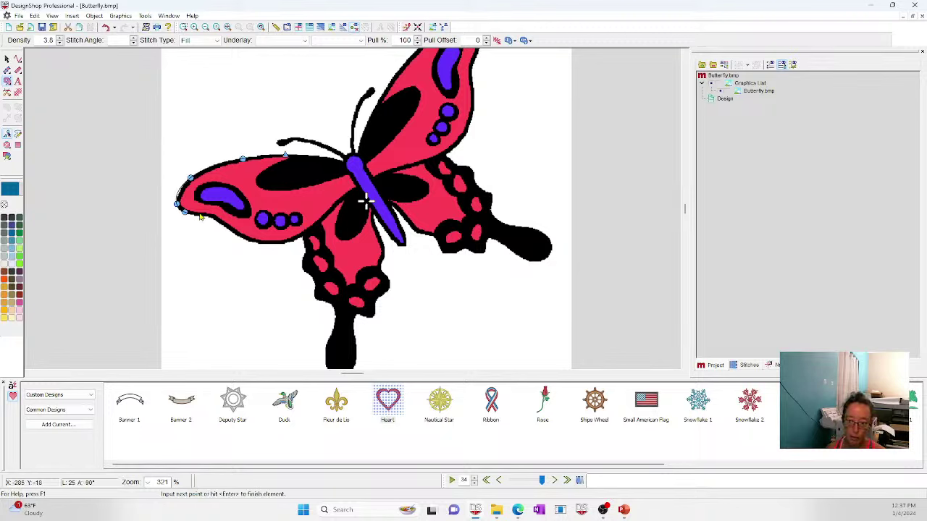
{"action": "left_click", "coordinate": [199, 212]}
{"action": "left_click", "coordinate": [221, 223]}
{"action": "left_click", "coordinate": [252, 240]}
{"action": "left_click", "coordinate": [289, 239]}
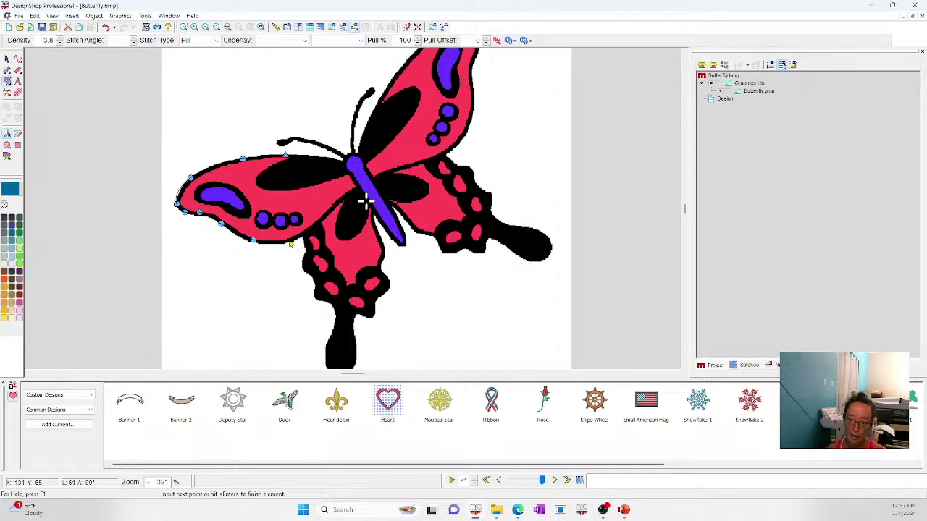
{"action": "left_click", "coordinate": [318, 221]}
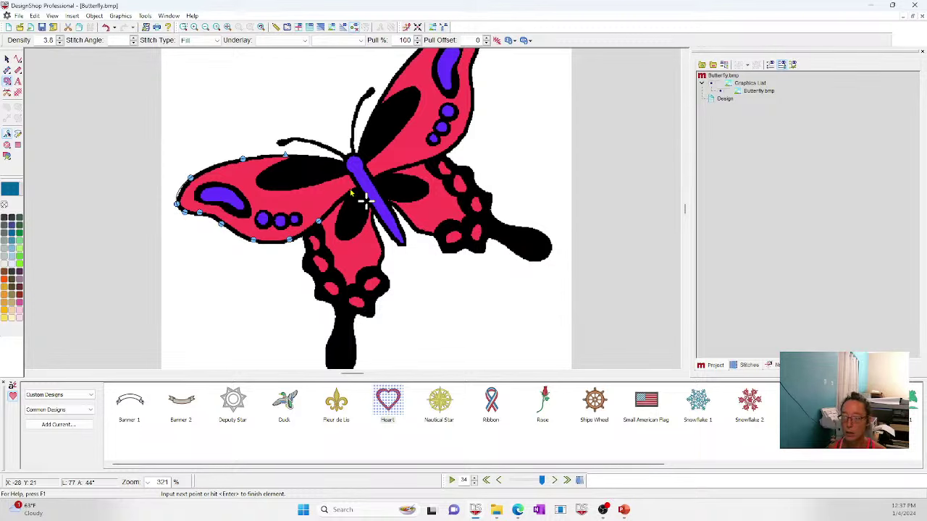
{"action": "left_click", "coordinate": [350, 189]}
{"action": "left_click", "coordinate": [355, 172]}
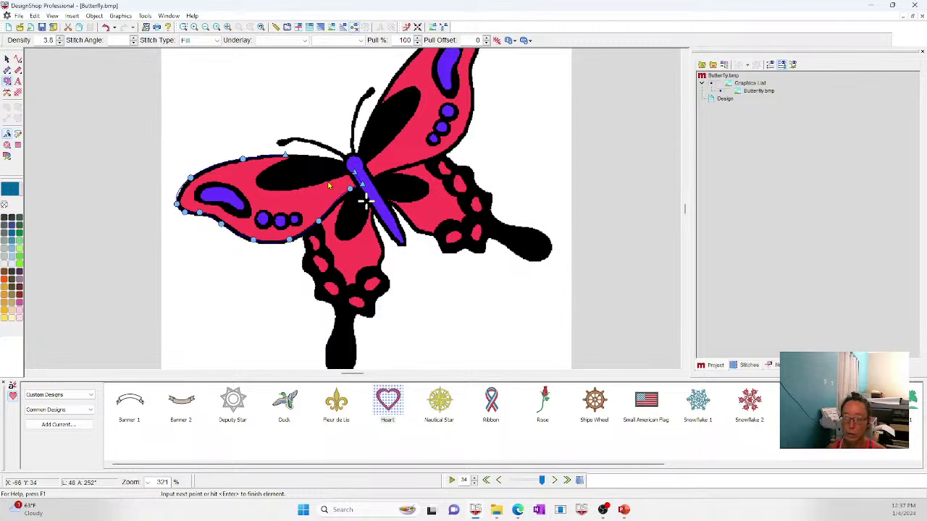
Finish the wing outline around the underside and tip of the black oval, and add a diagonal direction line across the wing.
{"action": "left_click", "coordinate": [327, 181]}
{"action": "left_click", "coordinate": [268, 187]}
{"action": "left_click", "coordinate": [256, 179]}
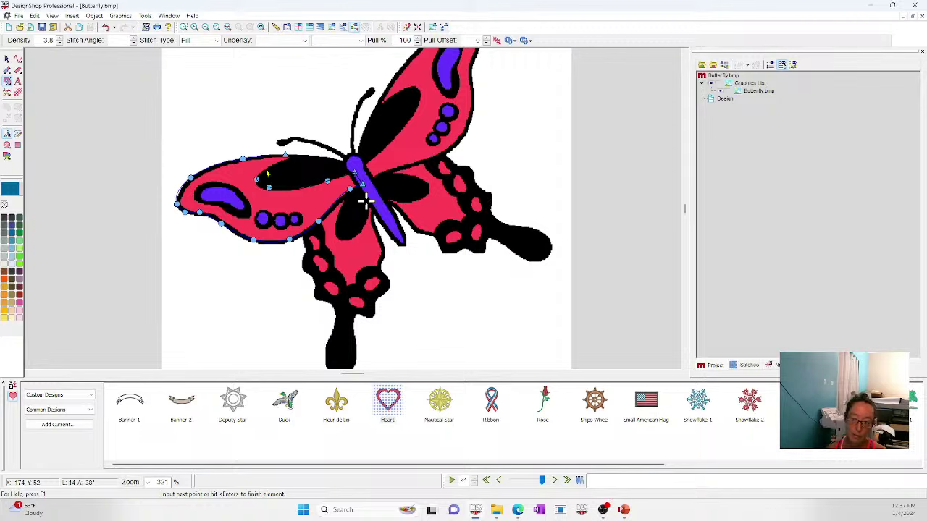
{"action": "left_click", "coordinate": [267, 167]}
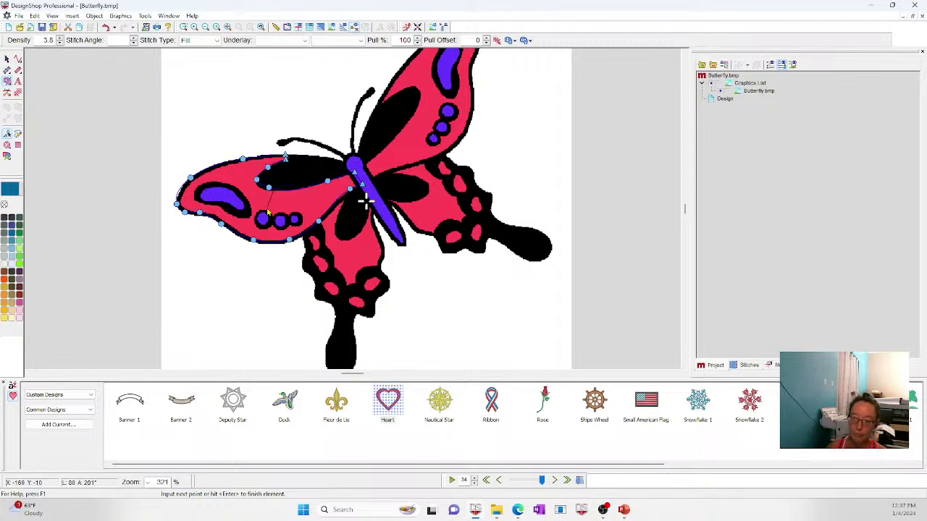
{"action": "key", "text": "Return"}
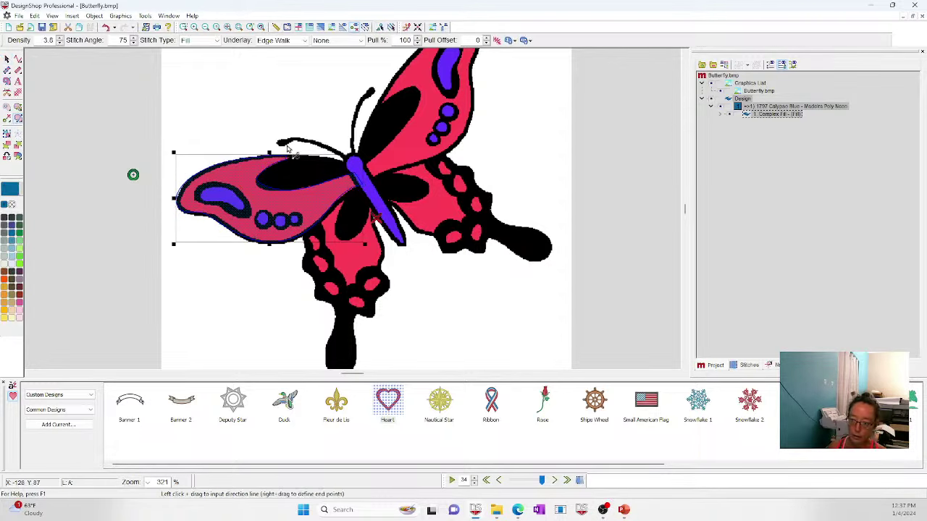
{"action": "left_click_drag", "start_coordinate": [360, 182], "coordinate": [217, 225]}
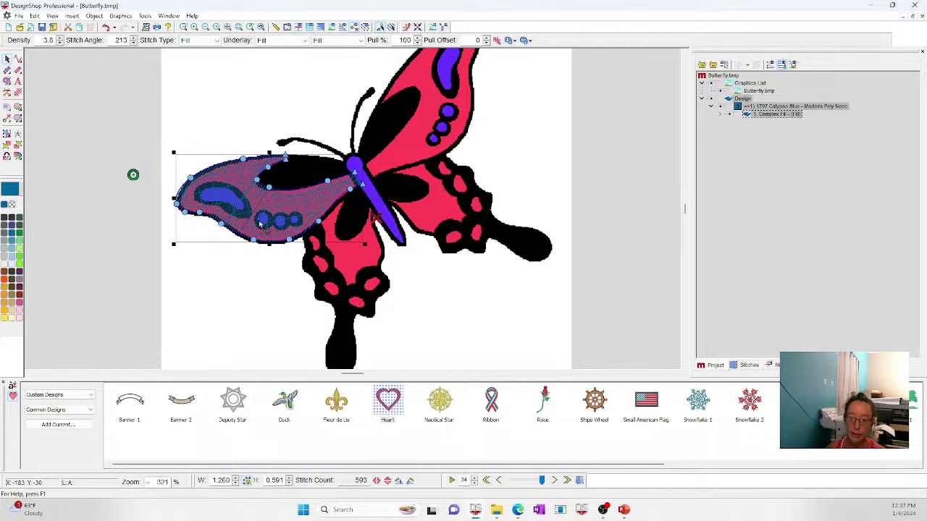
Convert the wing's Complex Fill into a vector shape.
{"action": "right_click", "coordinate": [304, 202]}
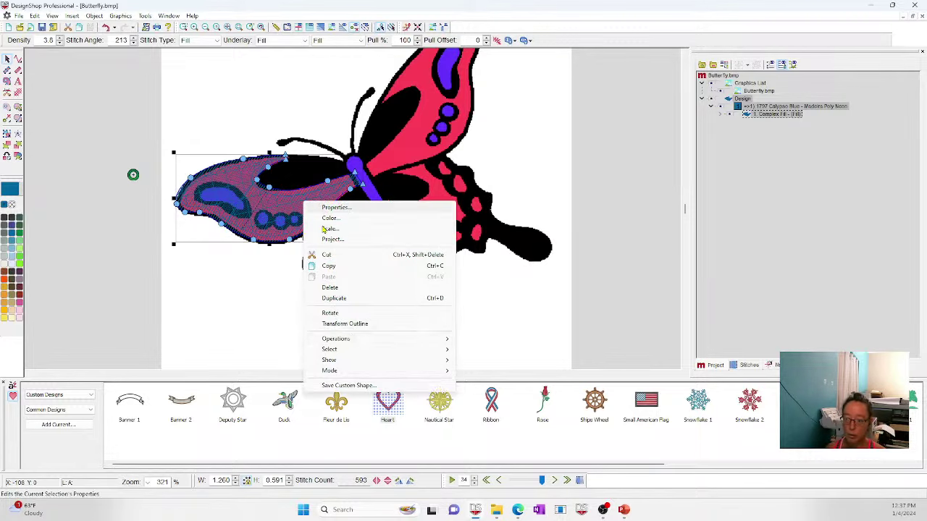
{"action": "mouse_move", "coordinate": [352, 340]}
{"action": "left_click", "coordinate": [517, 372]}
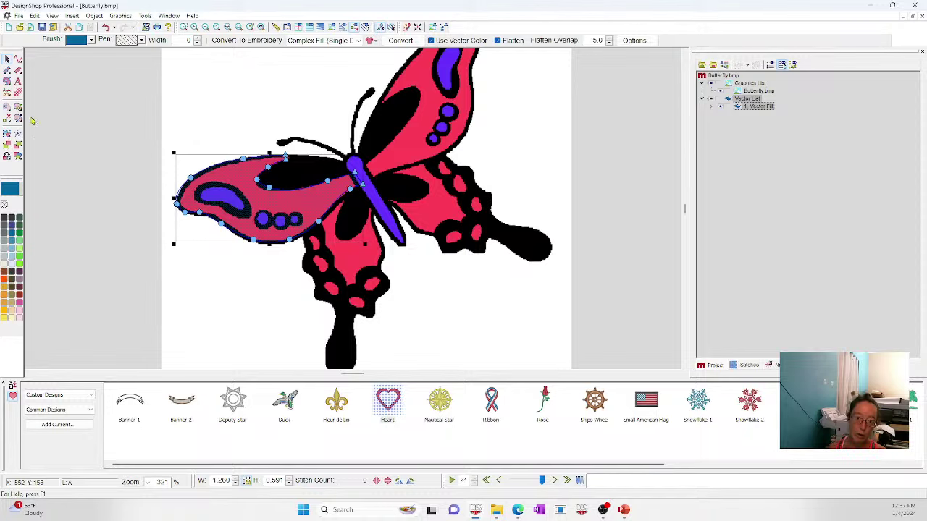
Convert the wing vector into a Complex Fill with a steep diagonal direction line, coloured 1990 Floral Pink.
{"action": "left_click", "coordinate": [7, 120]}
{"action": "left_click_drag", "start_coordinate": [197, 158], "coordinate": [334, 315]}
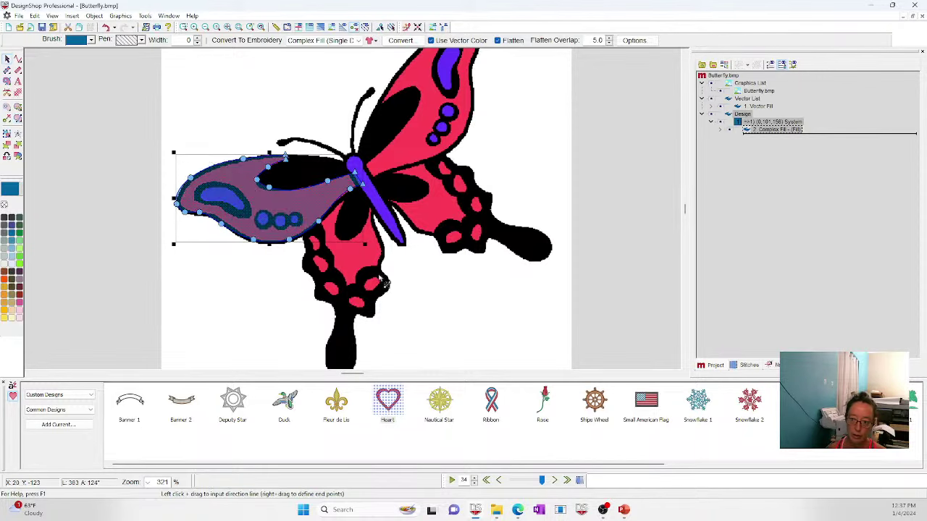
{"action": "left_click", "coordinate": [20, 308]}
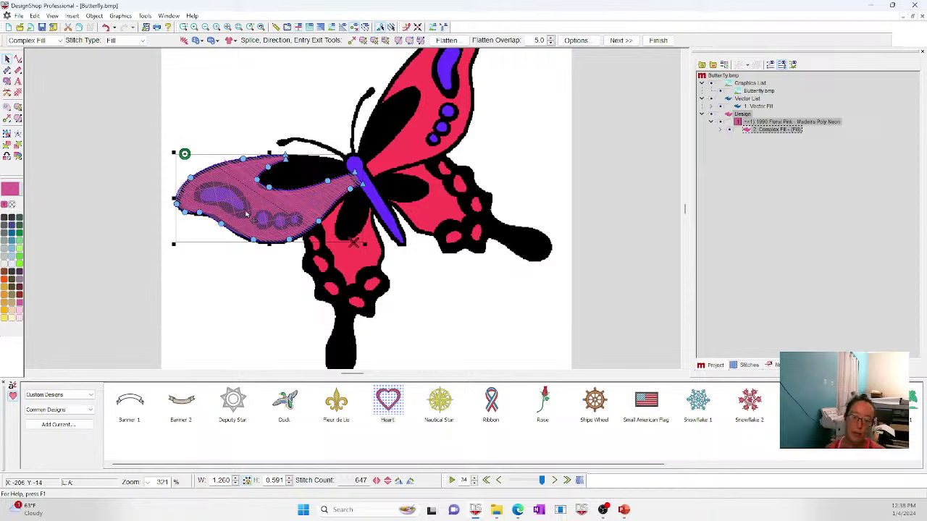
{"action": "left_click", "coordinate": [657, 40]}
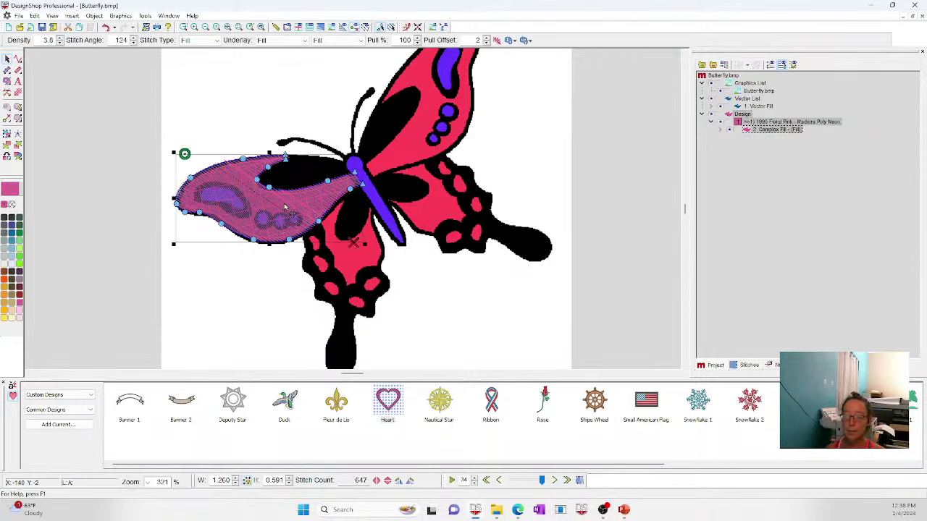
Undo the embroidery conversion and the wing shape, leaving only the butterfly image.
{"action": "key", "text": "ctrl+z"}
{"action": "scroll", "coordinate": [240, 210], "scroll_direction": "up", "scroll_amount": 3}
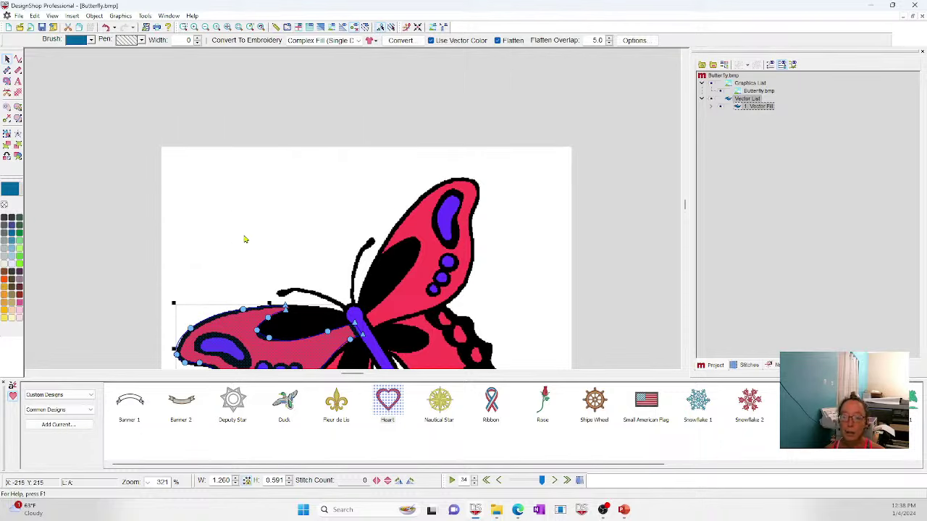
{"action": "key", "text": "ctrl+z"}
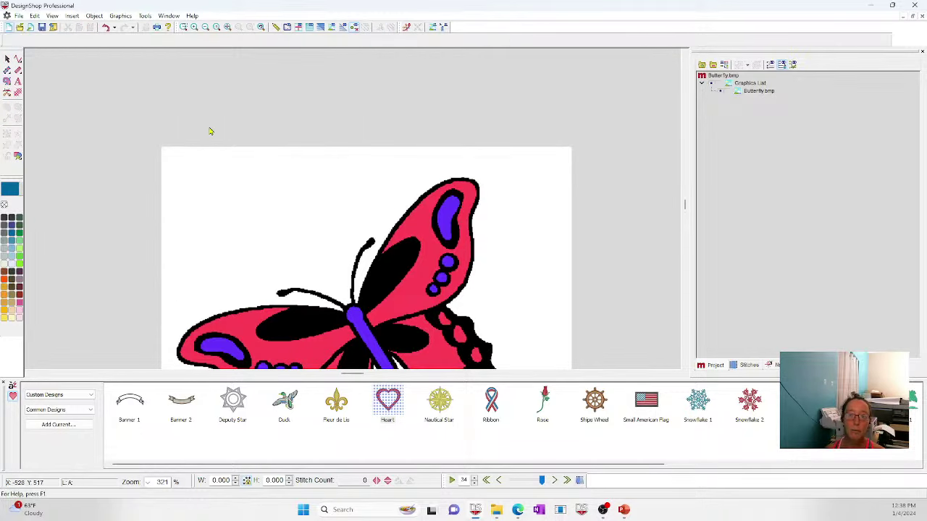
Close the butterfly project and outline a large triangle with three corner points as a Complex Fill in a blank project.
{"action": "key", "text": "ctrl+F4"}
{"action": "left_click", "coordinate": [7, 81]}
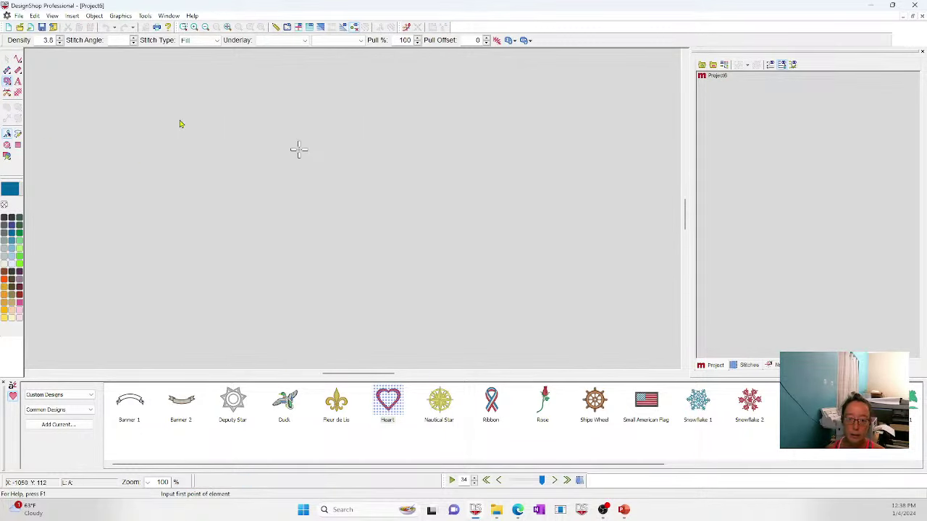
{"action": "left_click", "coordinate": [330, 108]}
{"action": "left_click", "coordinate": [249, 294]}
{"action": "left_click", "coordinate": [480, 260]}
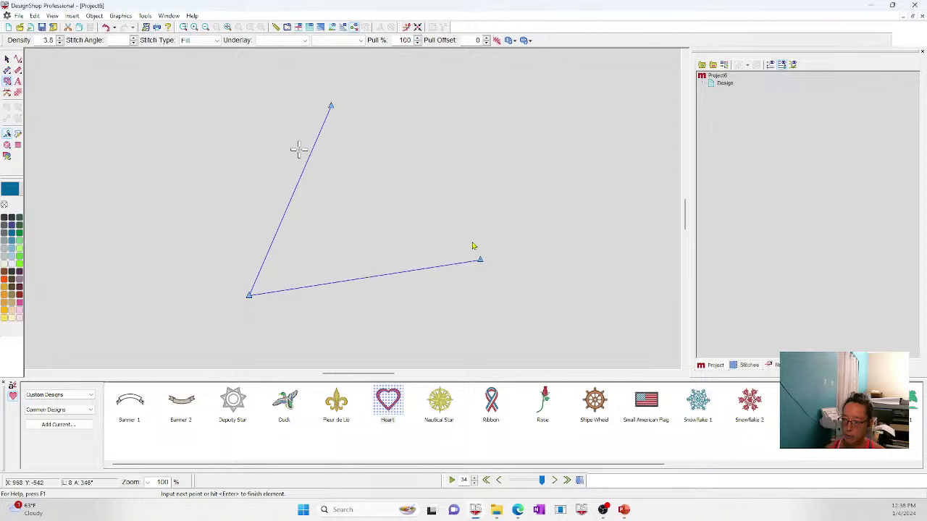
{"action": "key", "text": "Return"}
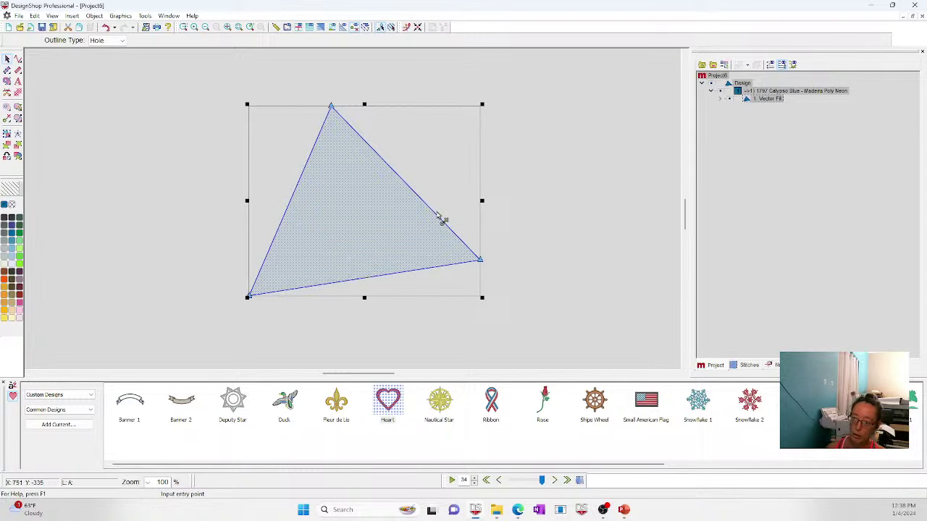
Set the triangle's entry point above its apex and add a direction line sloping gently down across the shape.
{"action": "left_click", "coordinate": [322, 81]}
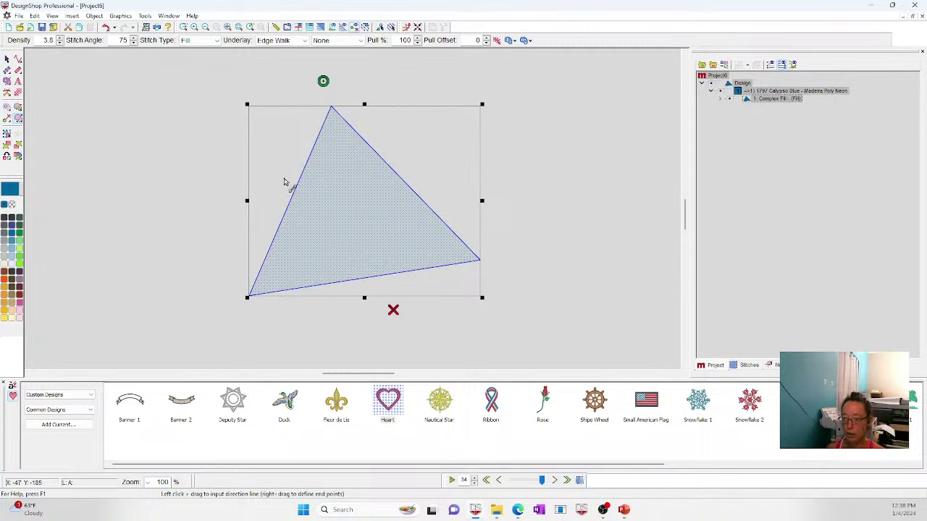
{"action": "left_click_drag", "start_coordinate": [286, 184], "coordinate": [587, 282]}
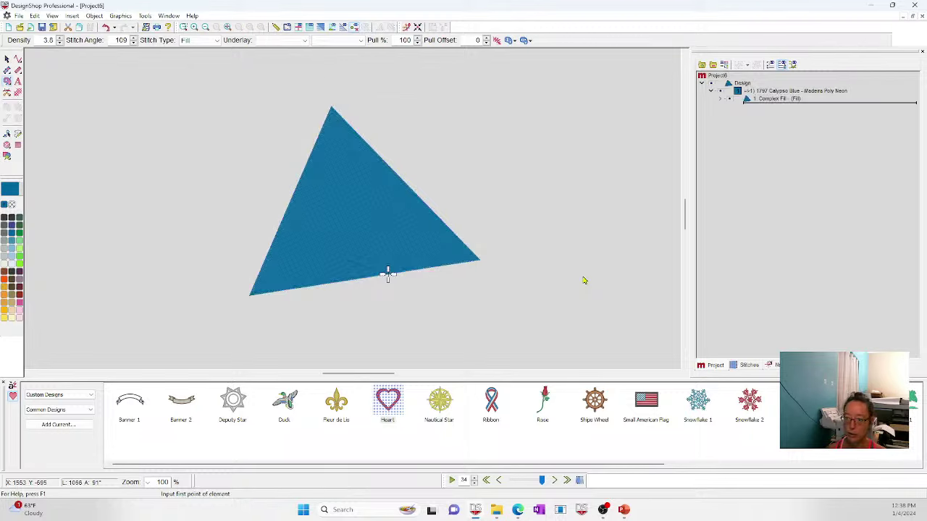
{"action": "left_click", "coordinate": [231, 28]}
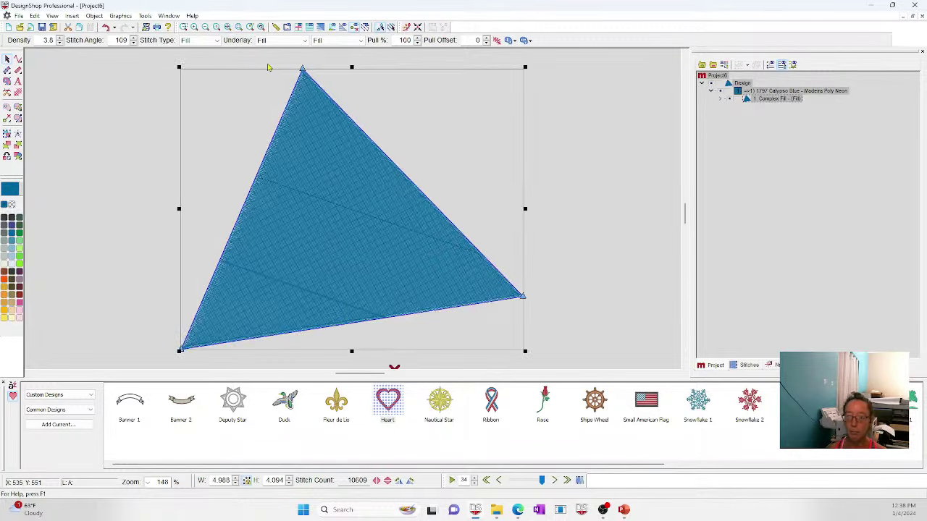
Digitize a vertical satin Single Line column, width 20 and about 1.26 in high, in the empty area beside the triangle.
{"action": "right_click", "coordinate": [316, 191]}
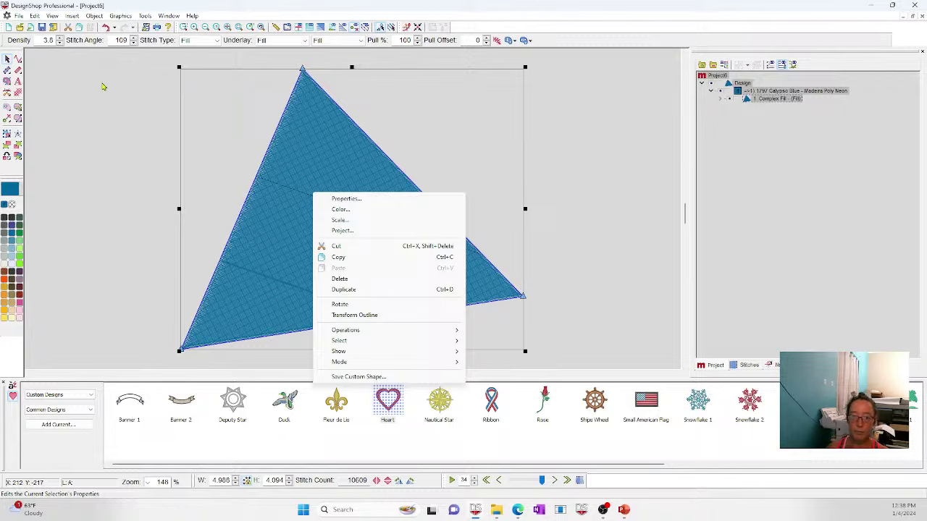
{"action": "left_click", "coordinate": [18, 72]}
{"action": "left_click", "coordinate": [79, 78]}
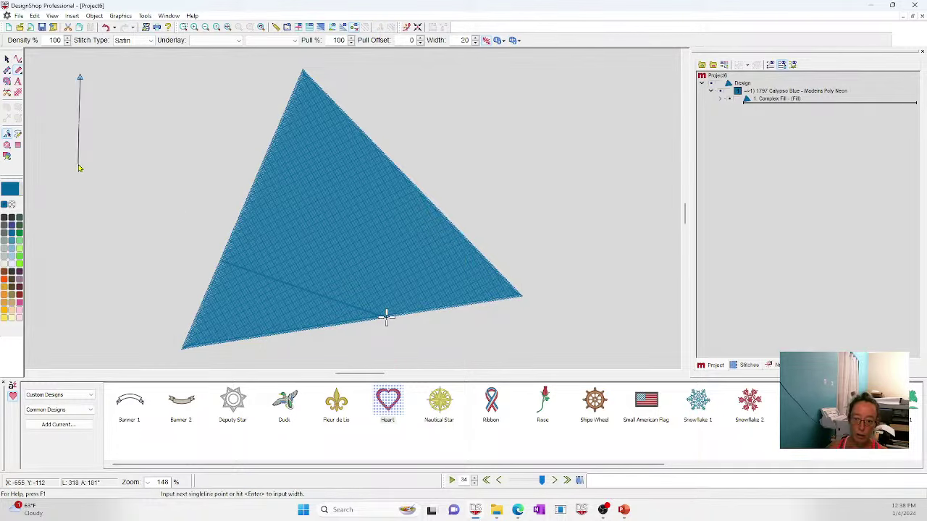
{"action": "left_click", "coordinate": [78, 162]}
{"action": "key", "text": "Return"}
{"action": "key", "text": "Escape"}
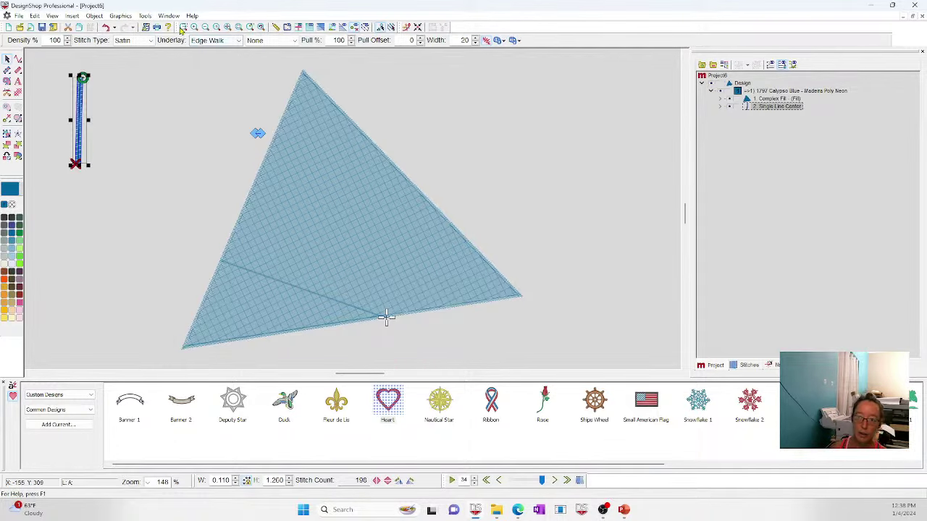
{"action": "key", "text": "z"}
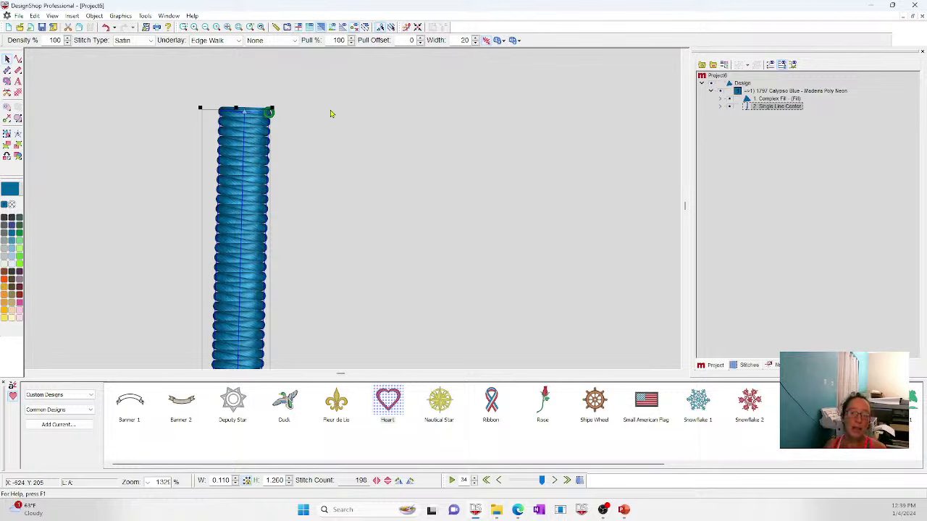
{"action": "left_click", "coordinate": [235, 28]}
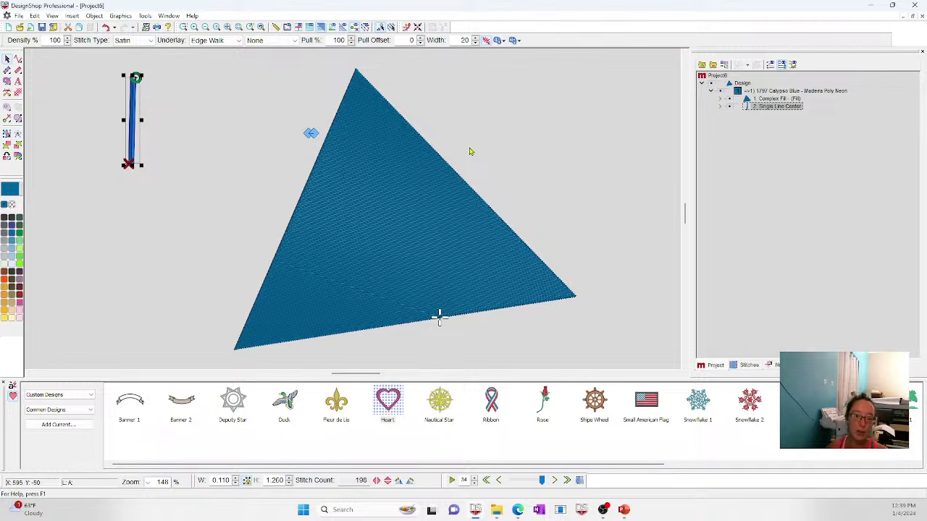
Set the triangle's Pull Comp to 120% in its object properties, keeping Lock XY enabled.
{"action": "left_click", "coordinate": [387, 157]}
{"action": "right_click", "coordinate": [384, 155]}
{"action": "left_click", "coordinate": [407, 160]}
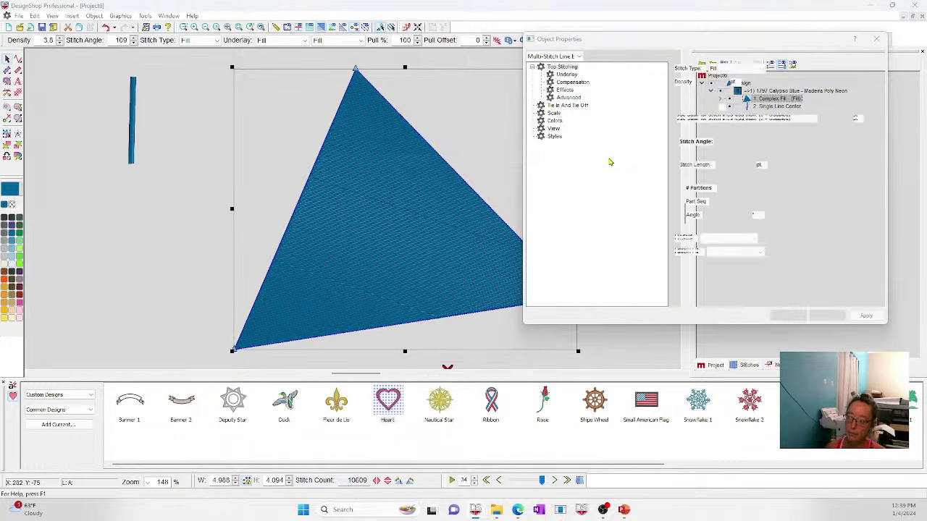
{"action": "left_click", "coordinate": [572, 82]}
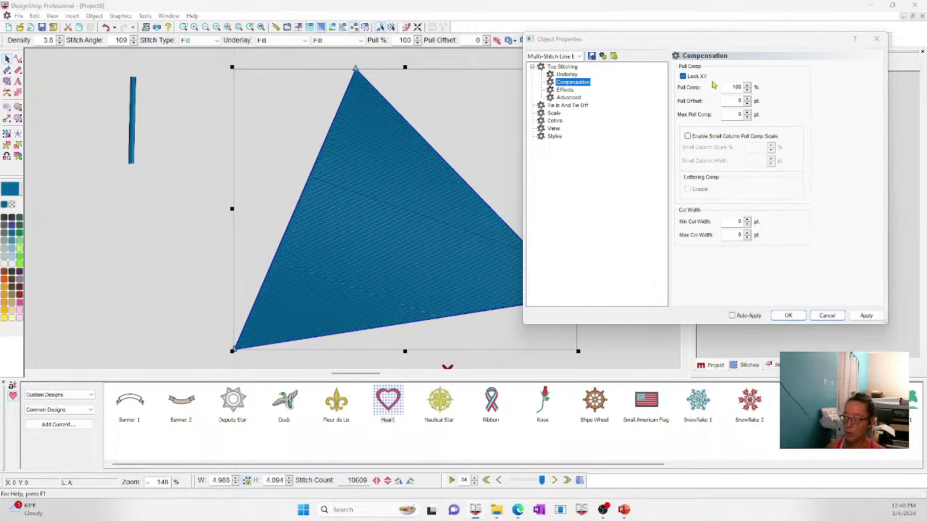
{"action": "double_click", "coordinate": [736, 86]}
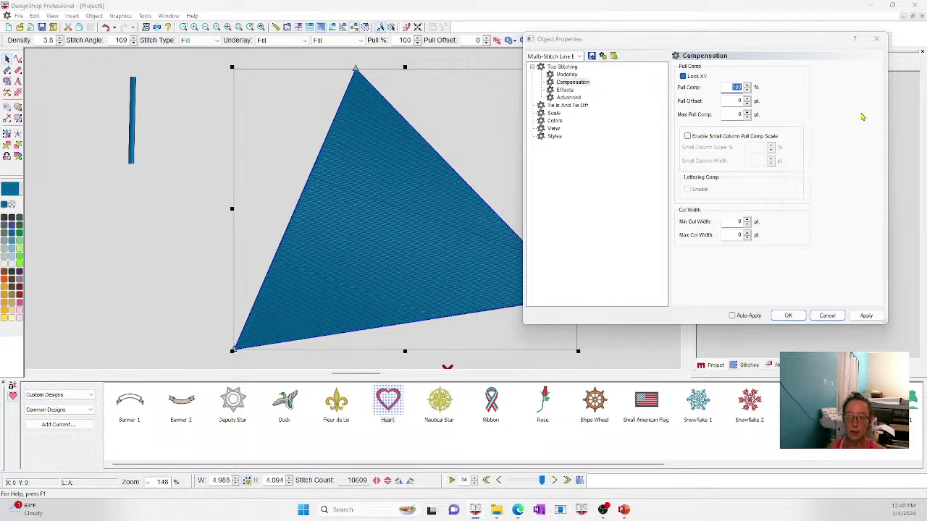
{"action": "left_click", "coordinate": [445, 68]}
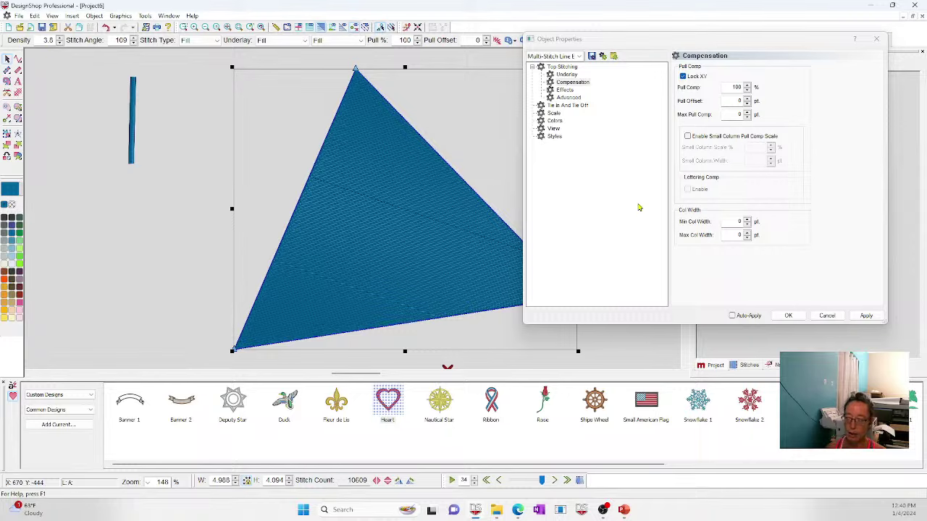
{"action": "left_click", "coordinate": [734, 87]}
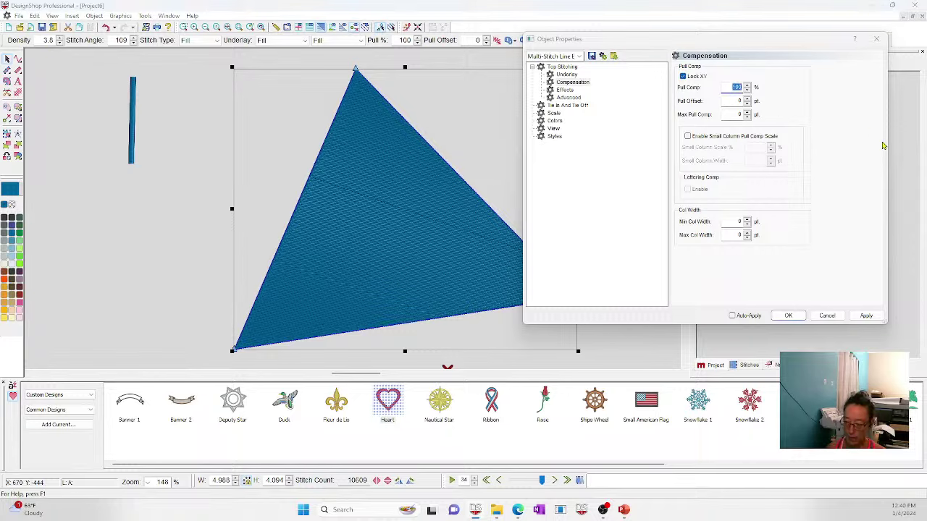
{"action": "type", "text": "120"}
{"action": "key", "text": "Return"}
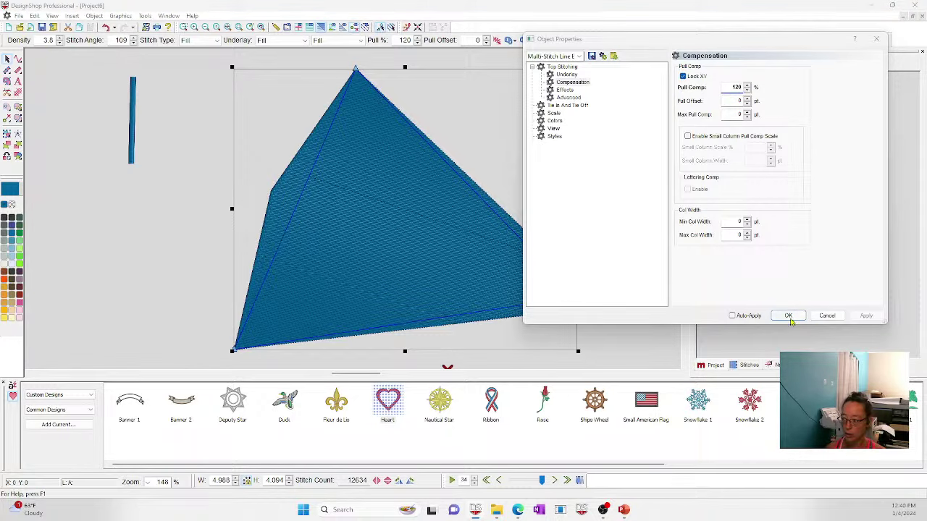
{"action": "left_click", "coordinate": [788, 316]}
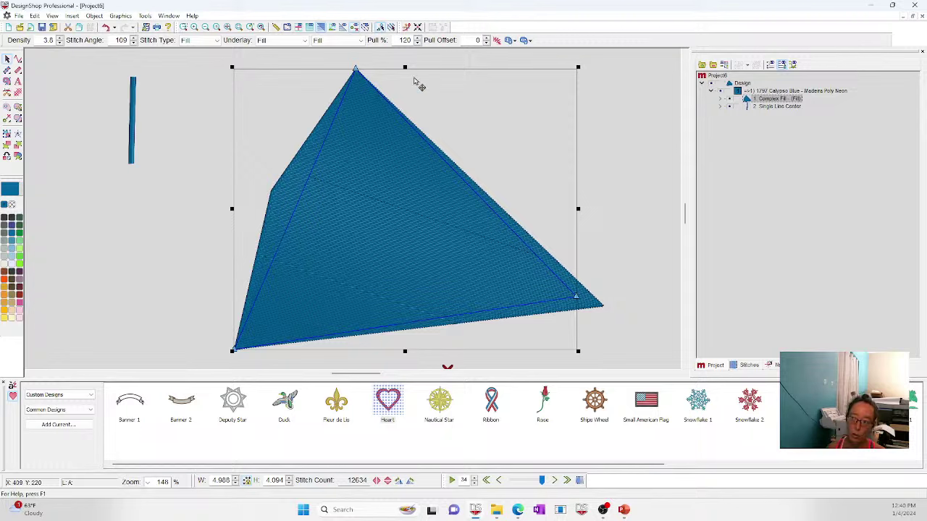
Restore the triangle's Pull Comp to 100% and raise its Pull Offset to 12.
{"action": "double_click", "coordinate": [404, 40]}
{"action": "type", "text": "100"}
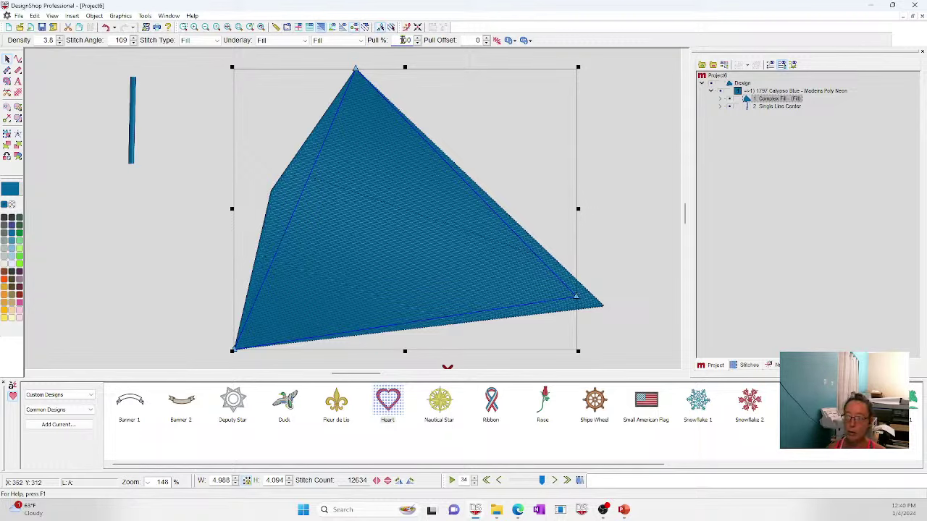
{"action": "key", "text": "Tab"}
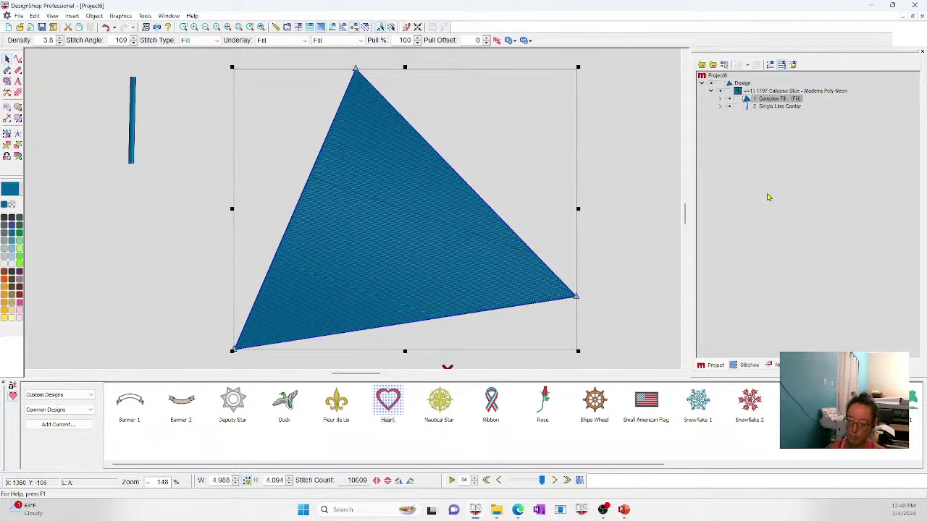
{"action": "left_click", "coordinate": [487, 39]}
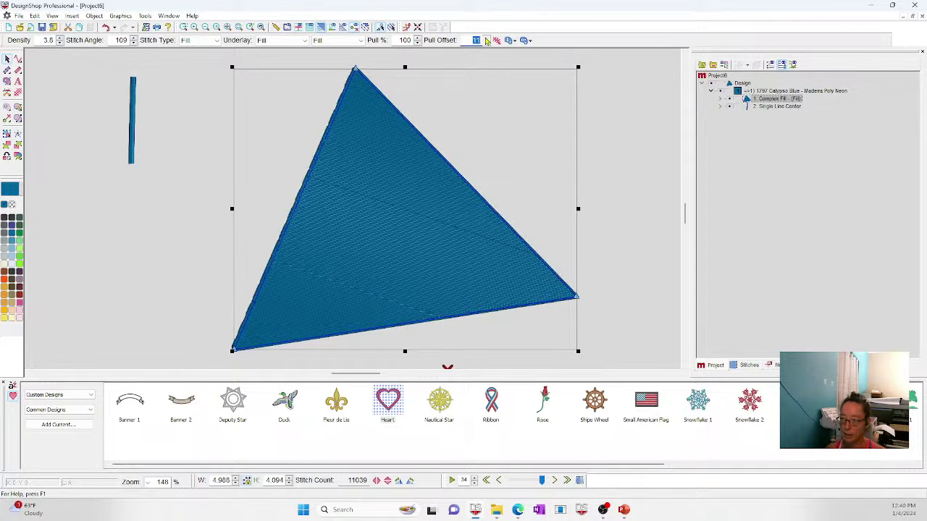
{"action": "left_click", "coordinate": [618, 256]}
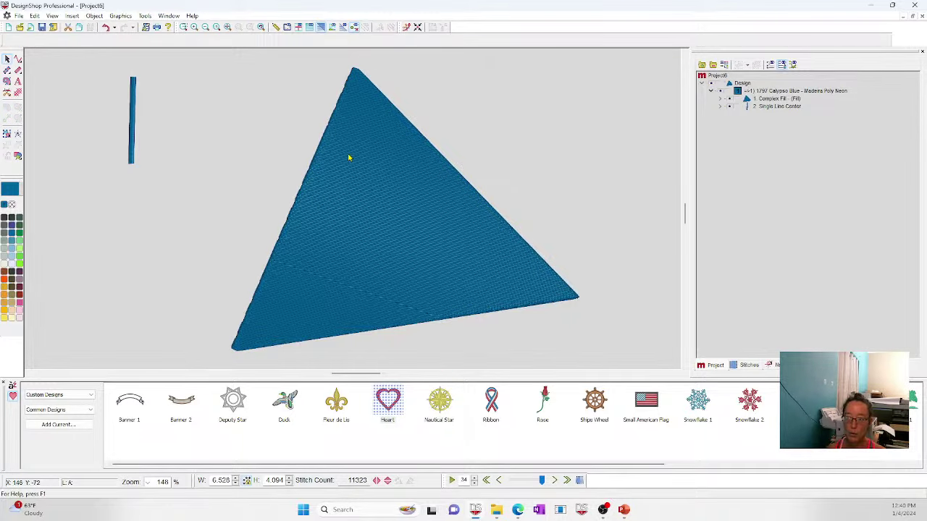
Lower the triangle's Pull Offset to 1.
{"action": "left_click", "coordinate": [368, 177]}
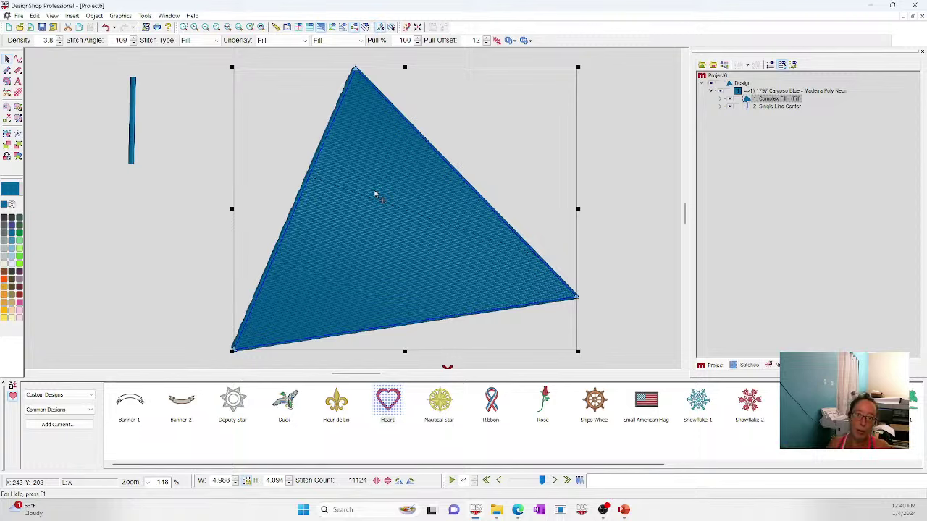
{"action": "left_click", "coordinate": [486, 43]}
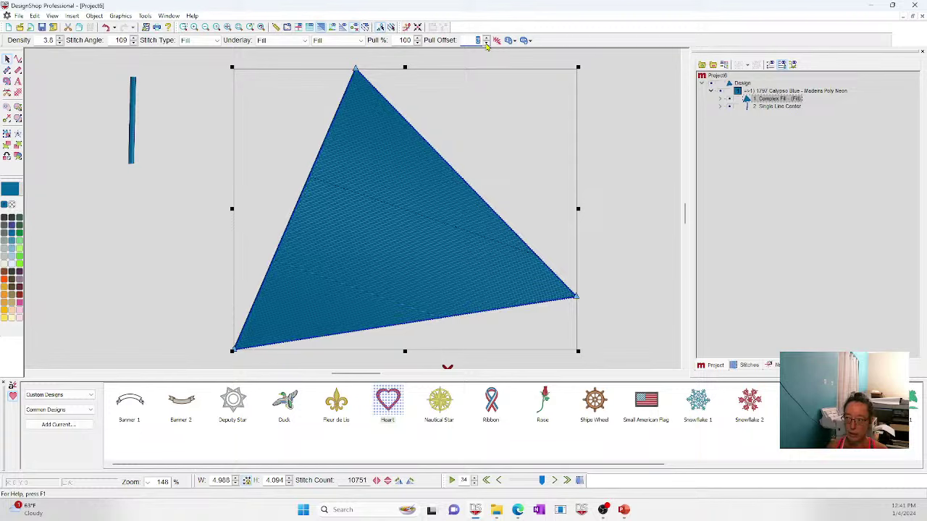
{"action": "left_click", "coordinate": [486, 43]}
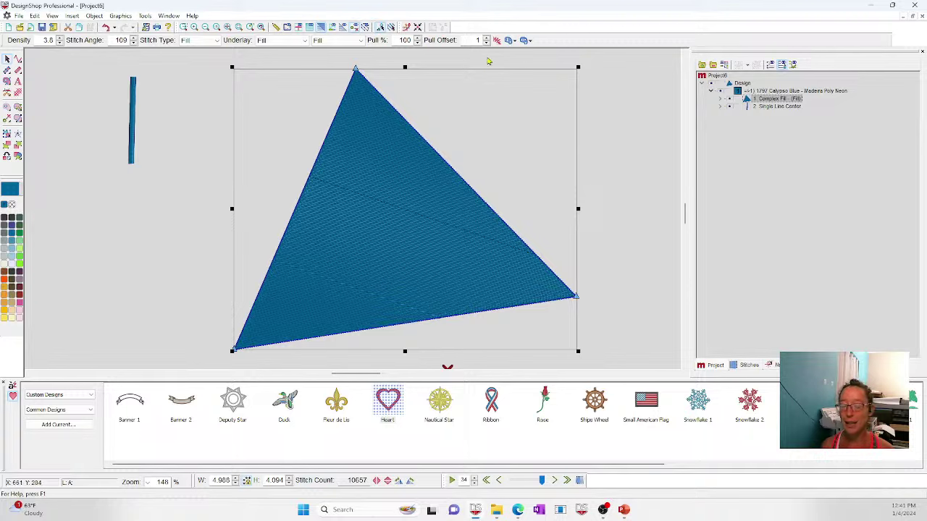
Delete the vertical satin column and select the remaining triangle.
{"action": "left_click_drag", "start_coordinate": [110, 64], "coordinate": [225, 201]}
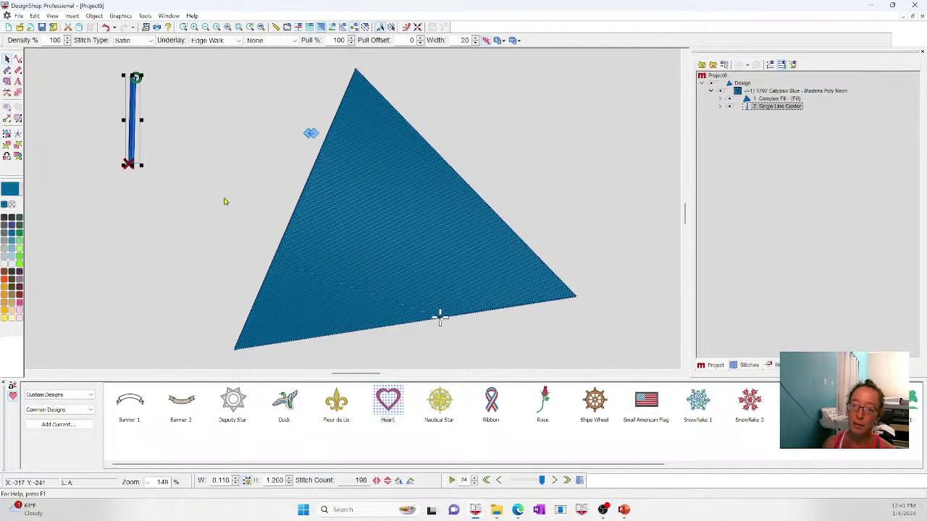
{"action": "key", "text": "Delete"}
{"action": "left_click", "coordinate": [623, 193]}
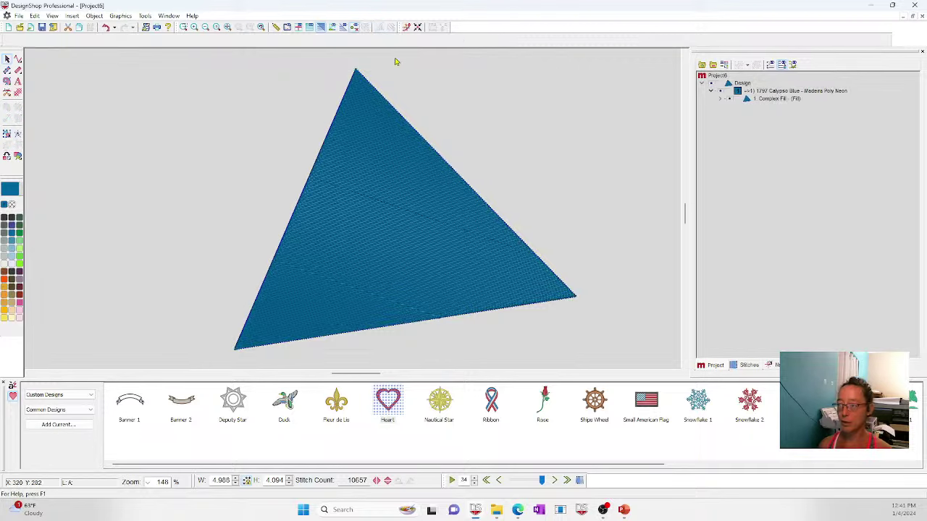
{"action": "left_click", "coordinate": [354, 146]}
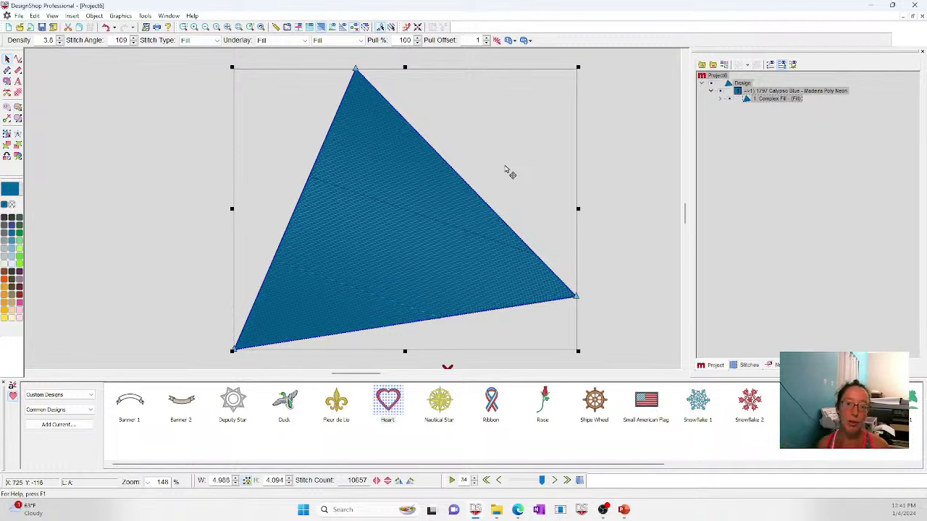
Switch to the PowerPoint slide show to read the viewer questions.
{"action": "mouse_move", "coordinate": [624, 510]}
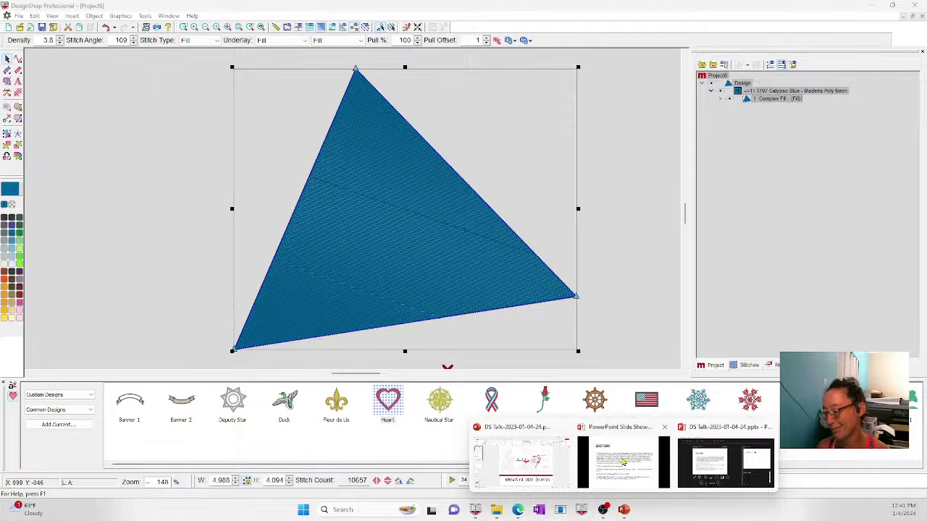
{"action": "left_click", "coordinate": [623, 461]}
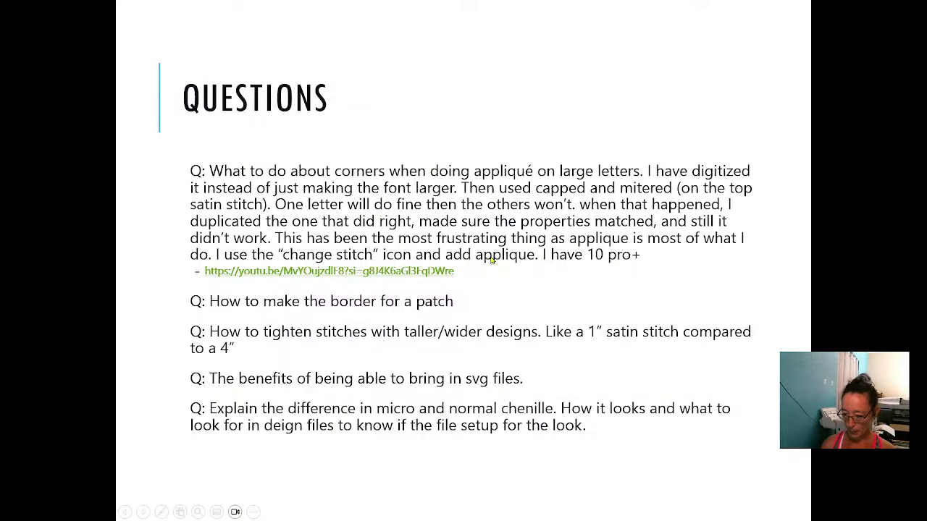
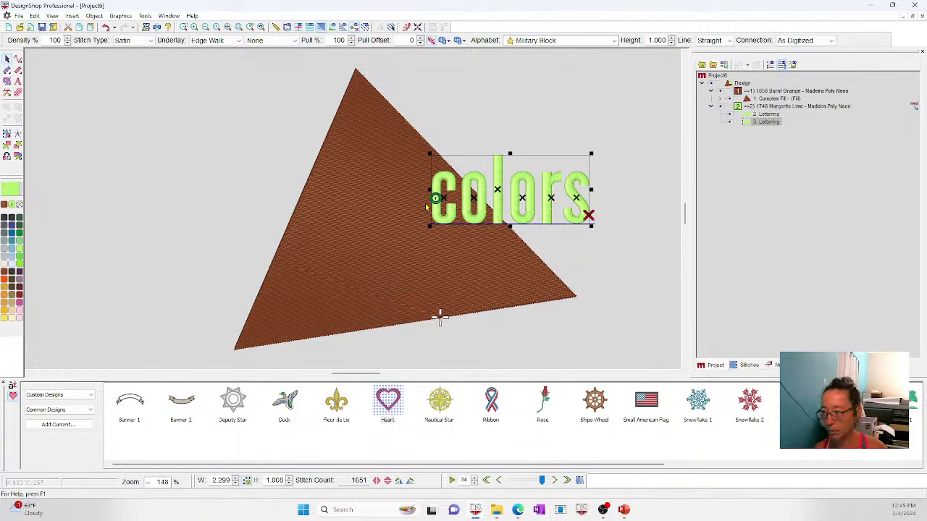
Move the duplicate "colors" lettering onto the triangle's lower-left corner and recolour it 1684 Wheat.
{"action": "left_click_drag", "start_coordinate": [494, 192], "coordinate": [255, 288]}
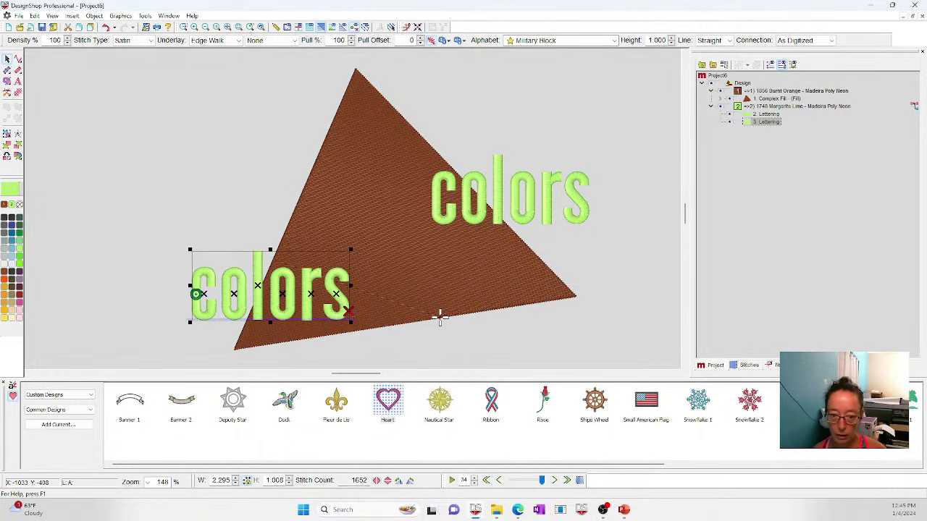
{"action": "left_click", "coordinate": [11, 294]}
{"action": "left_click", "coordinate": [639, 123]}
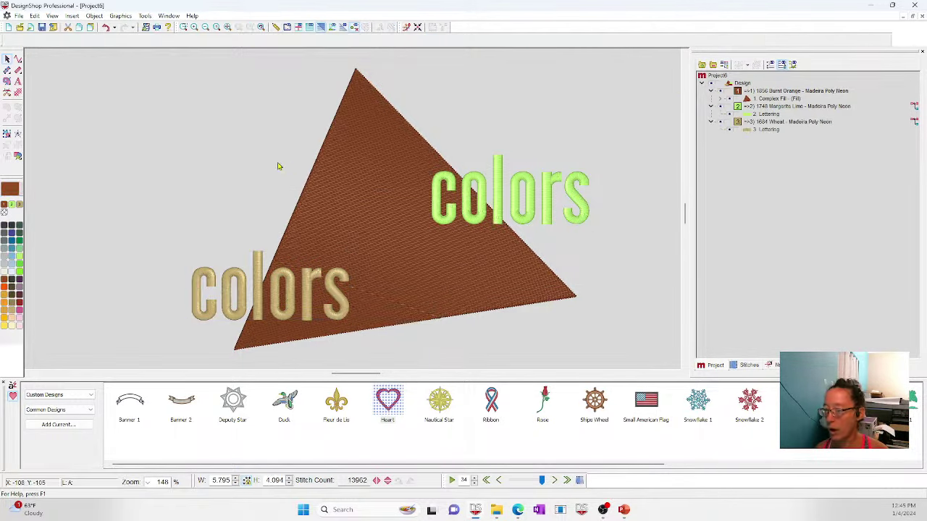
Group the 1748 Margarita Lime and 1684 Wheat "colors" letterings into one object.
{"action": "left_click", "coordinate": [751, 92]}
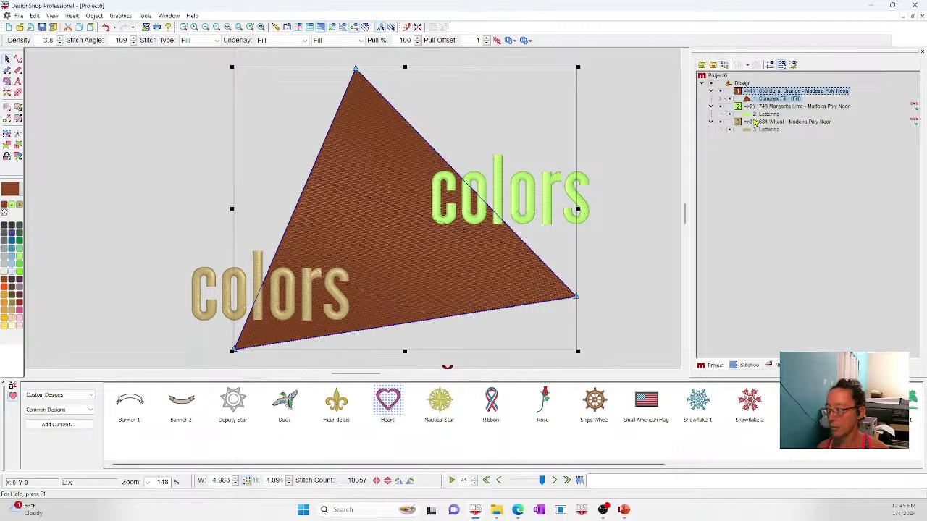
{"action": "left_click", "coordinate": [756, 106]}
{"action": "left_click", "coordinate": [756, 122], "text": "ctrl"}
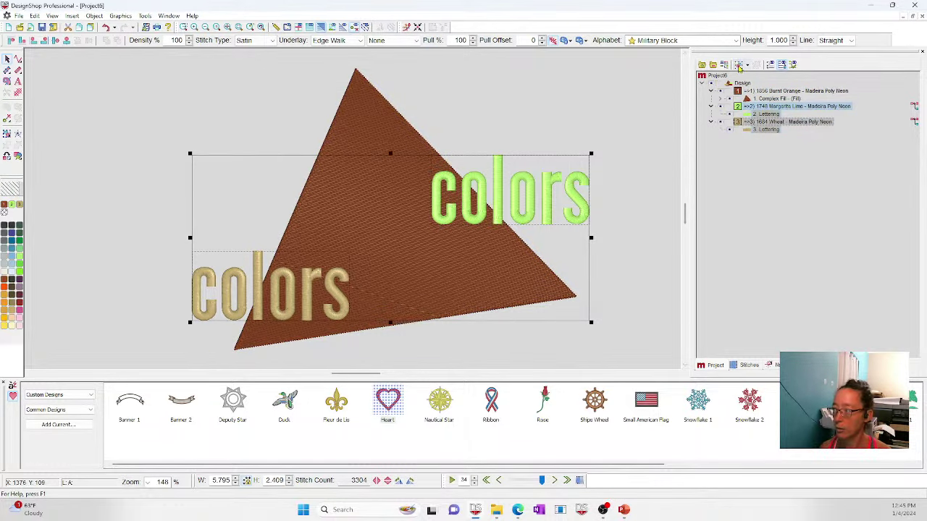
{"action": "left_click", "coordinate": [575, 97]}
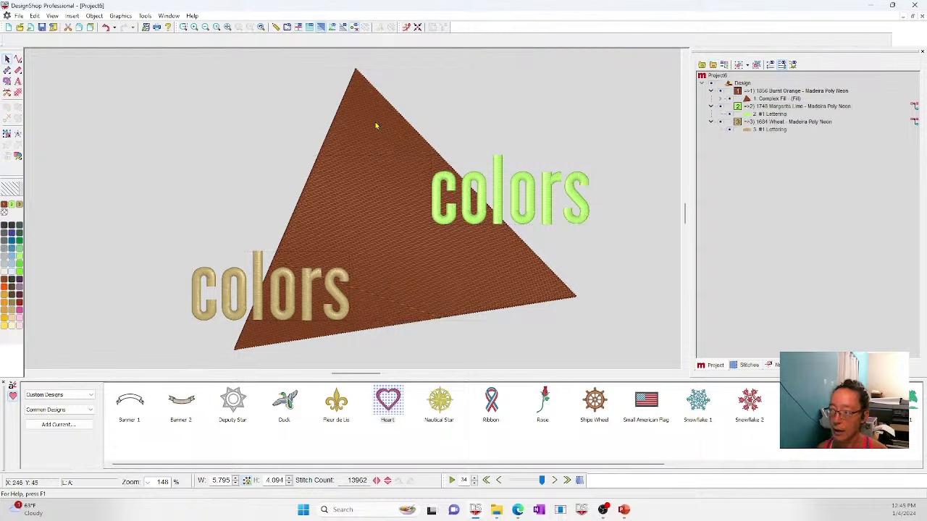
Move the grouped "colors" letterings slightly up and to the left, and reselect the group through one of its words.
{"action": "left_click", "coordinate": [374, 128]}
{"action": "left_click", "coordinate": [621, 210]}
{"action": "left_click_drag", "start_coordinate": [616, 141], "coordinate": [181, 333]}
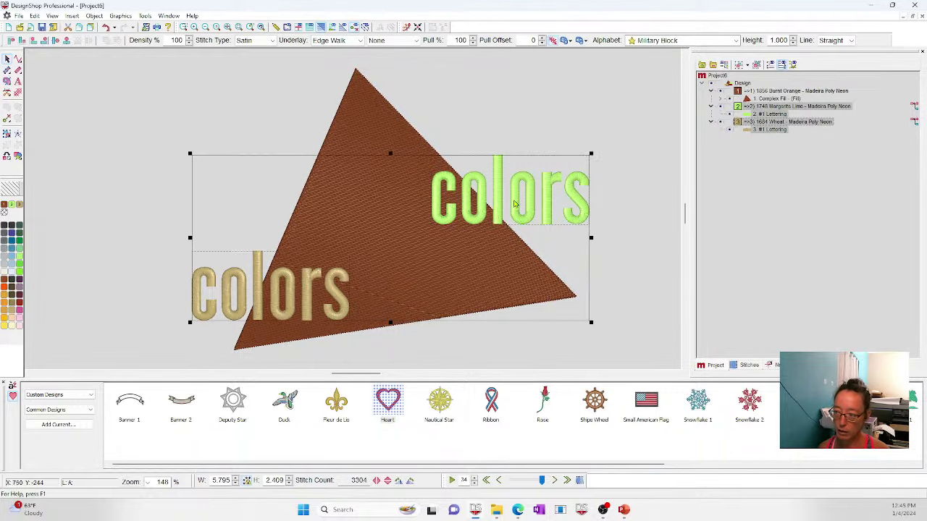
{"action": "mouse_move", "coordinate": [549, 202]}
{"action": "left_mouse_down"}
{"action": "mouse_move", "coordinate": [534, 138]}
{"action": "mouse_move", "coordinate": [569, 137]}
{"action": "mouse_move", "coordinate": [547, 200]}
{"action": "left_mouse_up"}
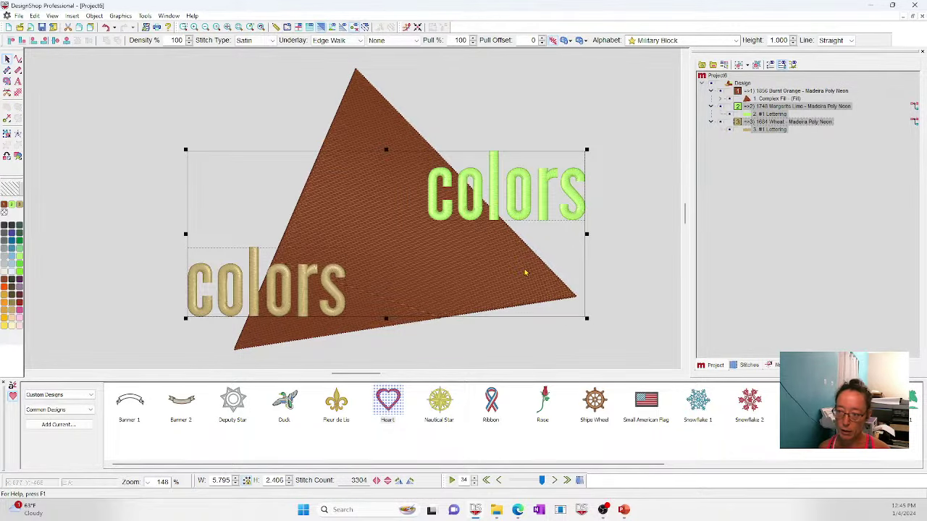
{"action": "left_click", "coordinate": [103, 87]}
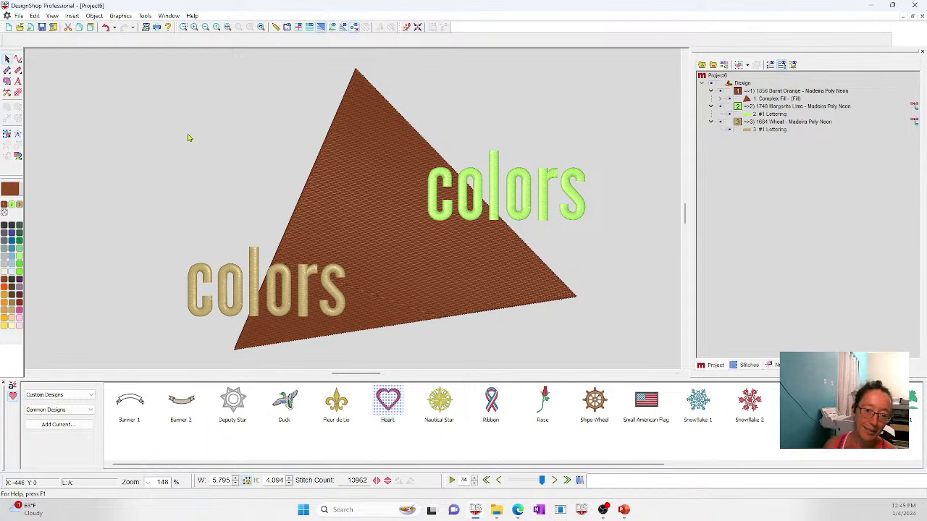
{"action": "left_click", "coordinate": [478, 181], "text": "shift"}
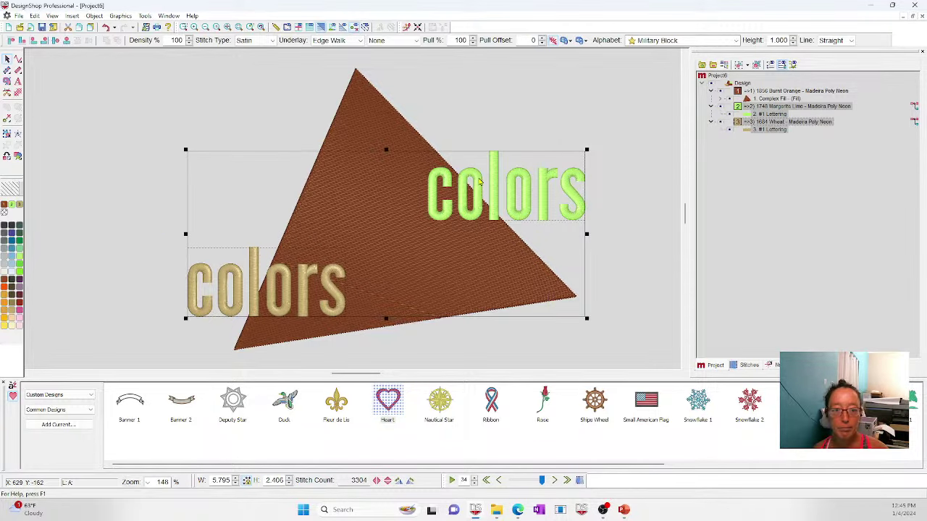
{"action": "left_click", "coordinate": [543, 125]}
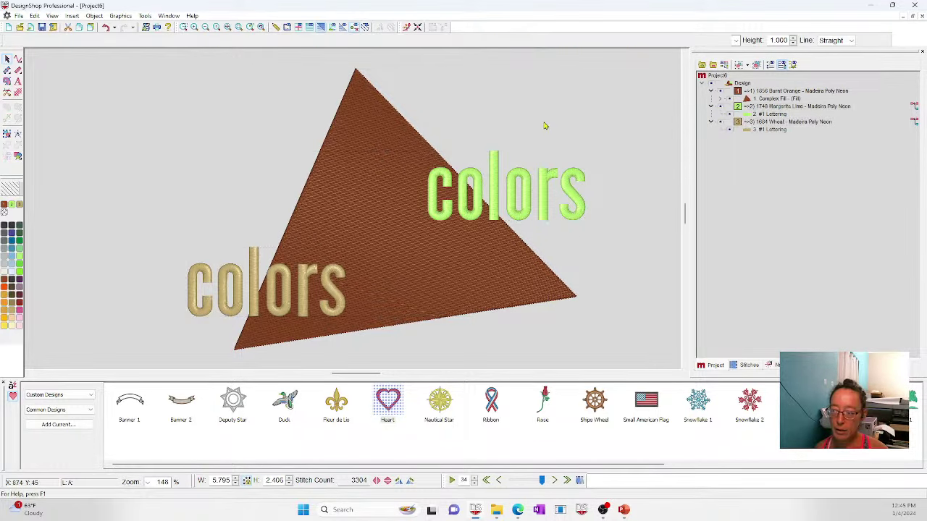
Recolour both grouped "colors" letterings to 1687 Sterling Silver by selecting their two colour blocks together.
{"action": "left_click", "coordinate": [384, 158]}
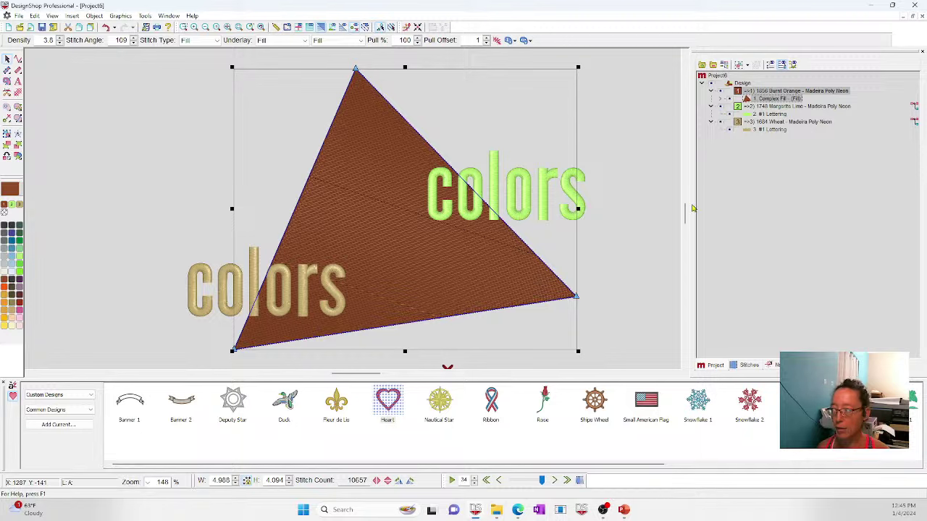
{"action": "left_click", "coordinate": [779, 109]}
{"action": "left_click", "coordinate": [757, 127], "text": "shift"}
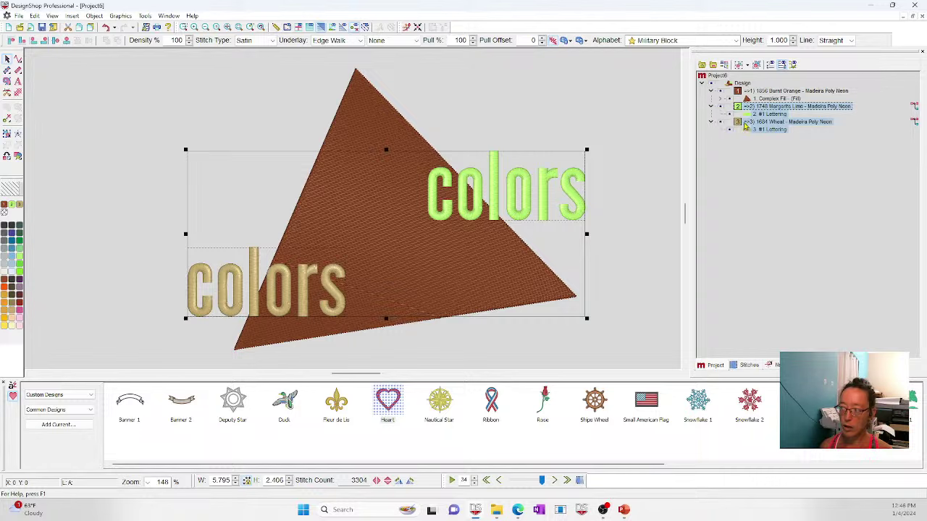
{"action": "left_click", "coordinate": [4, 273]}
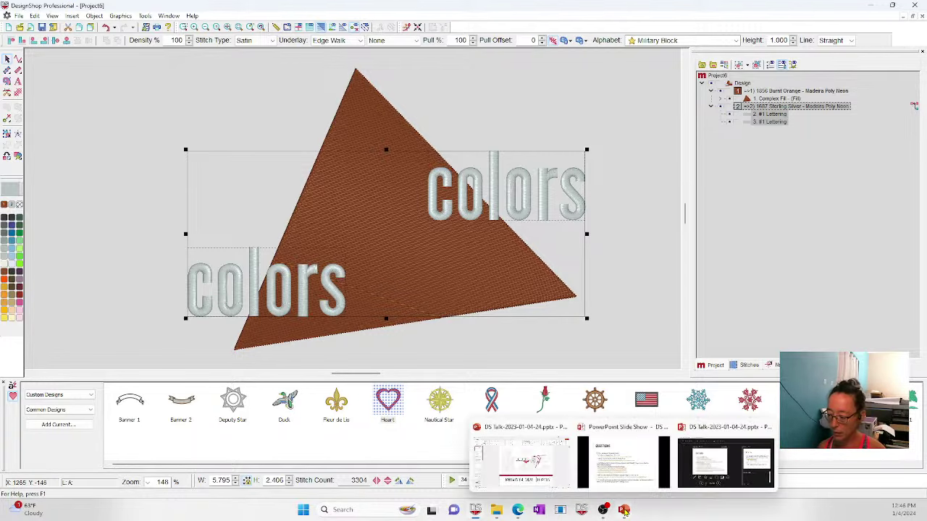
Switch to the PowerPoint slide show and advance through the Questions slides to read the viewer questions.
{"action": "mouse_move", "coordinate": [624, 511]}
{"action": "left_click", "coordinate": [490, 464]}
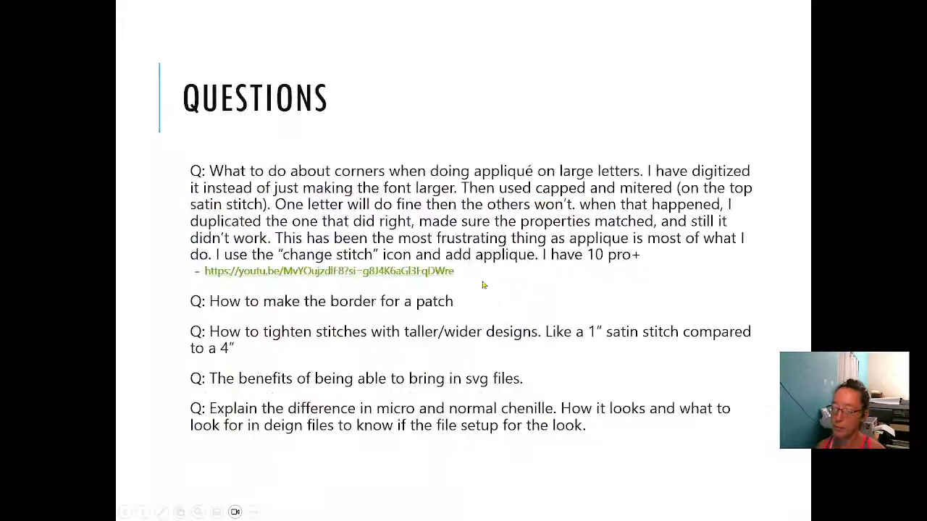
{"action": "key", "text": "Right"}
{"action": "key", "text": "Right"}
{"action": "key", "text": "Right"}
{"action": "key", "text": "Right"}
{"action": "key", "text": "Right"}
{"action": "key", "text": "Right"}
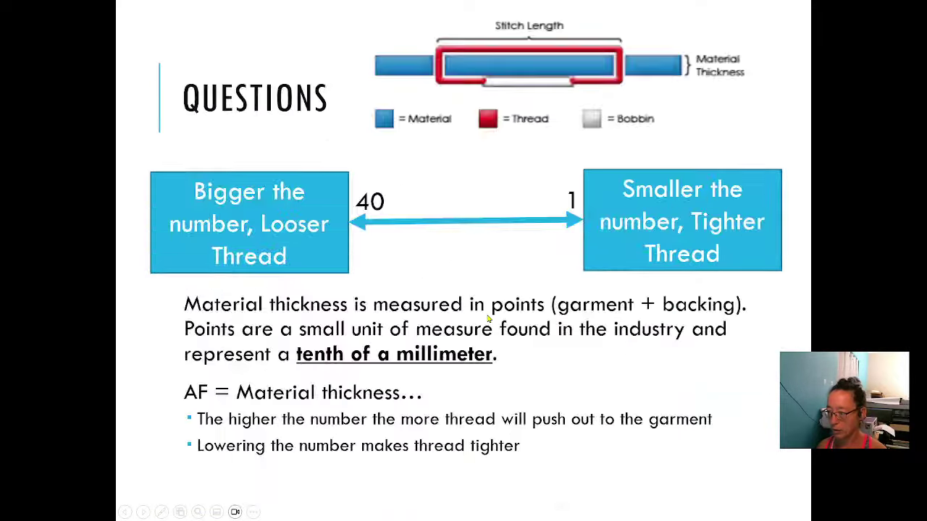
{"action": "key", "text": "Right"}
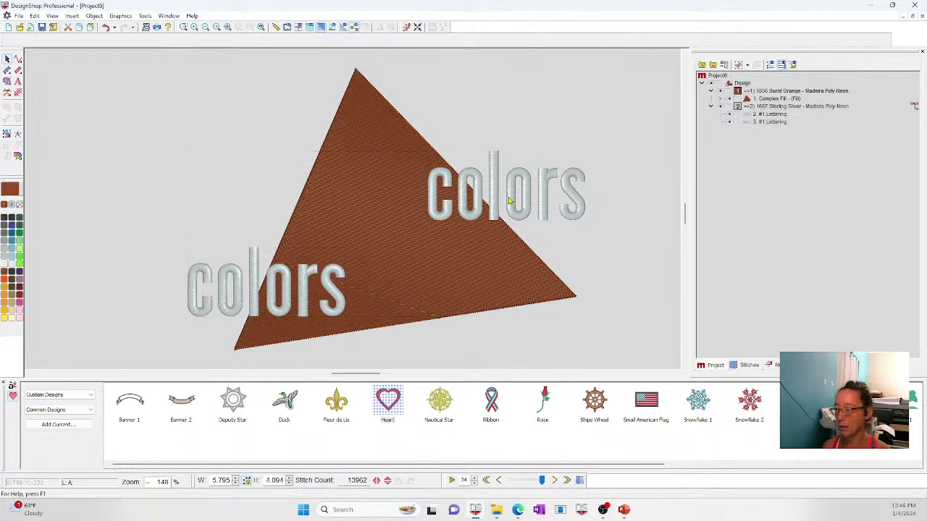
Ungroup the letterings, enlarge the upper "colors" to a height of about 1.71, and place it over the triangle's upper-left side.
{"action": "left_click", "coordinate": [42, 191]}
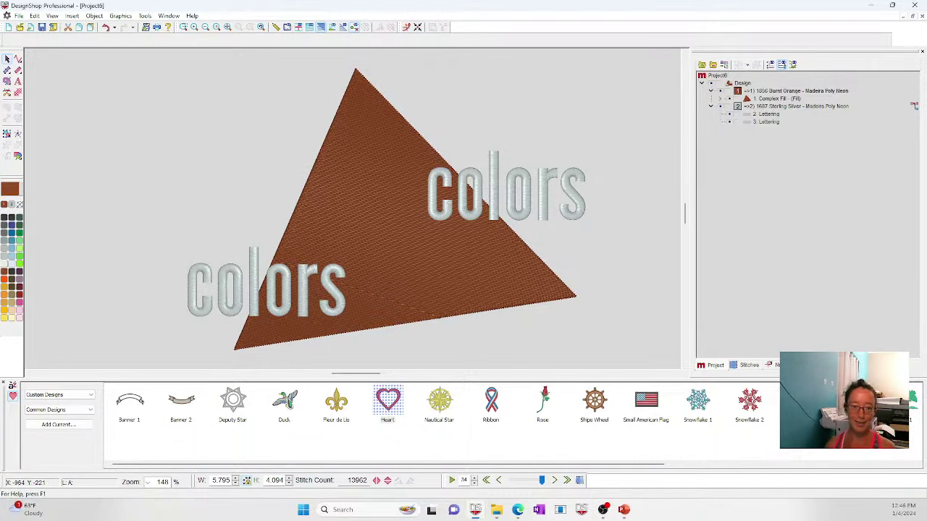
{"action": "left_click", "coordinate": [500, 181]}
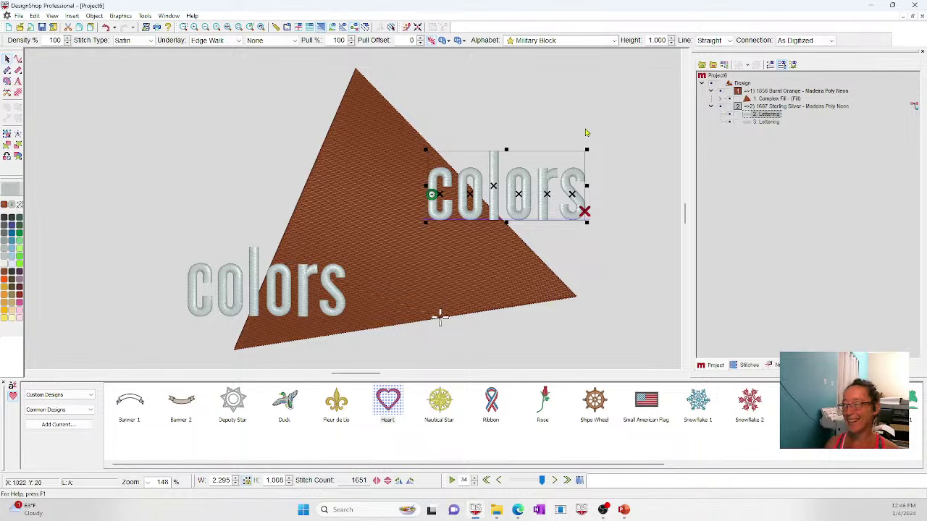
{"action": "left_click_drag", "start_coordinate": [586, 150], "coordinate": [274, 135]}
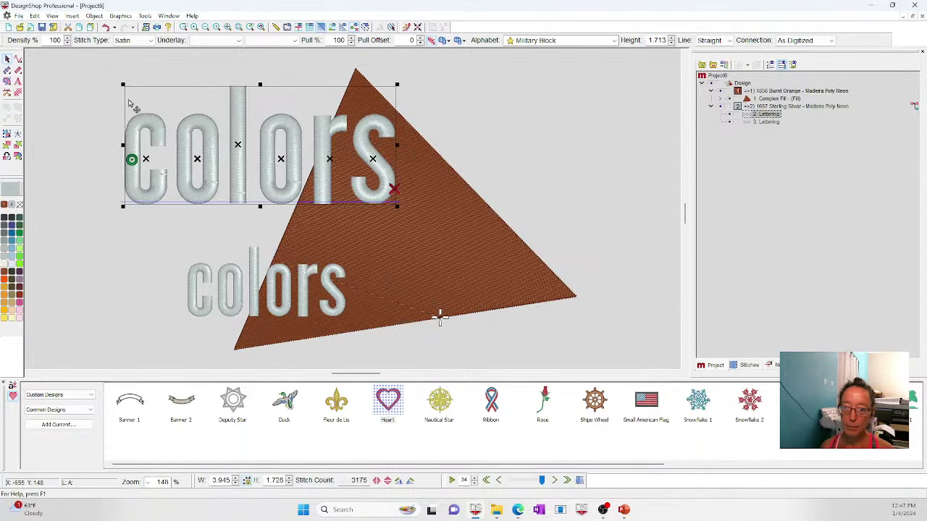
Enable Auto Borders on the enlarged "colors" lettering, with a 14 pt satin border, Add Color Change and Stitch Letters.
{"action": "right_click", "coordinate": [329, 120]}
{"action": "left_click", "coordinate": [360, 124]}
{"action": "left_click", "coordinate": [572, 81]}
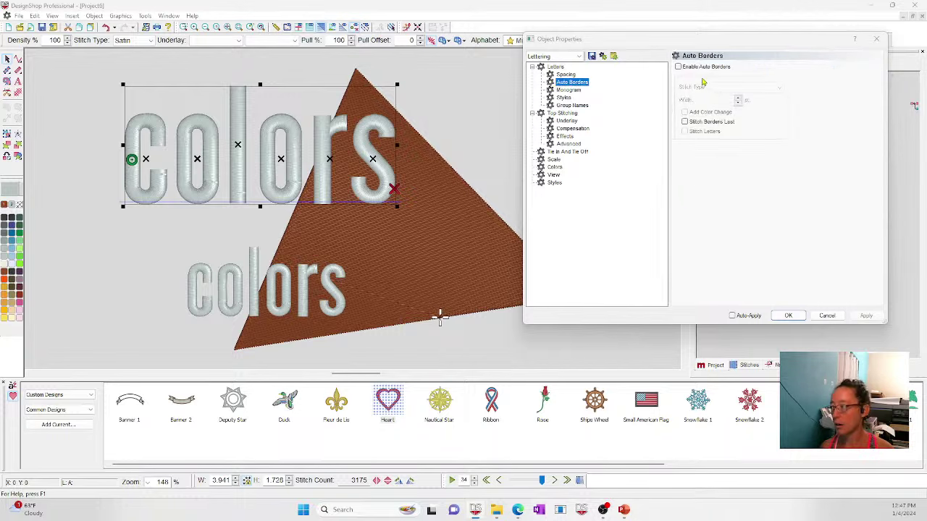
{"action": "left_click", "coordinate": [690, 67]}
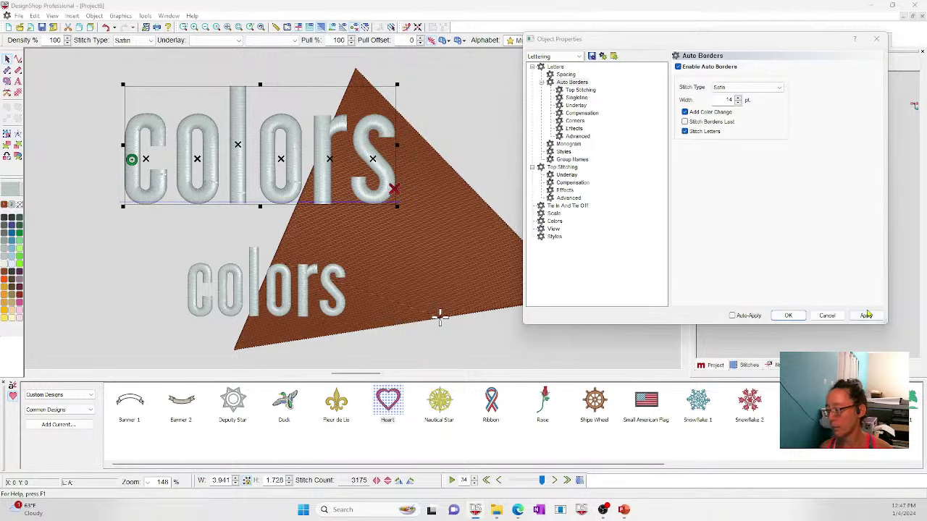
{"action": "left_click", "coordinate": [789, 315]}
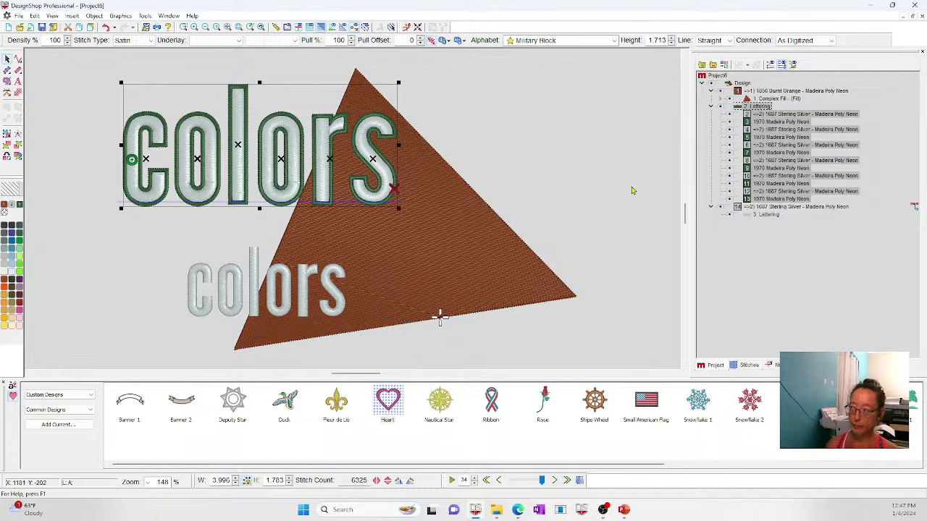
Delete the triangle and the smaller "colors" lettering, leaving only the bordered lettering in the design.
{"action": "key", "text": "Tab"}
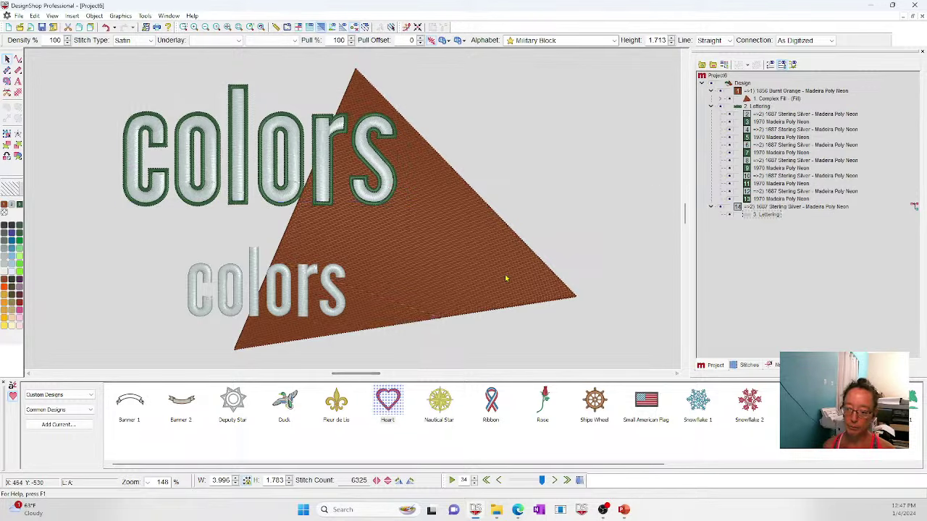
{"action": "left_click", "coordinate": [499, 286], "text": "ctrl"}
{"action": "key", "text": "Delete"}
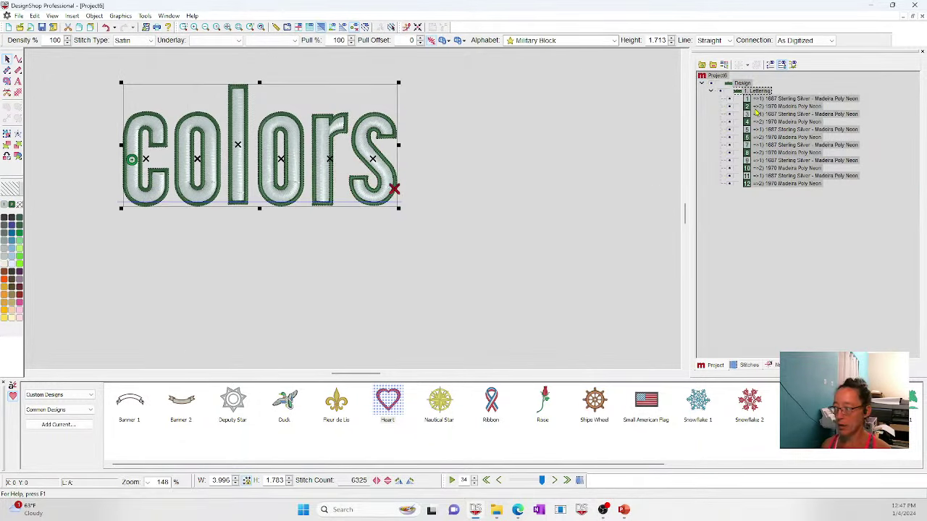
{"action": "left_click", "coordinate": [367, 286]}
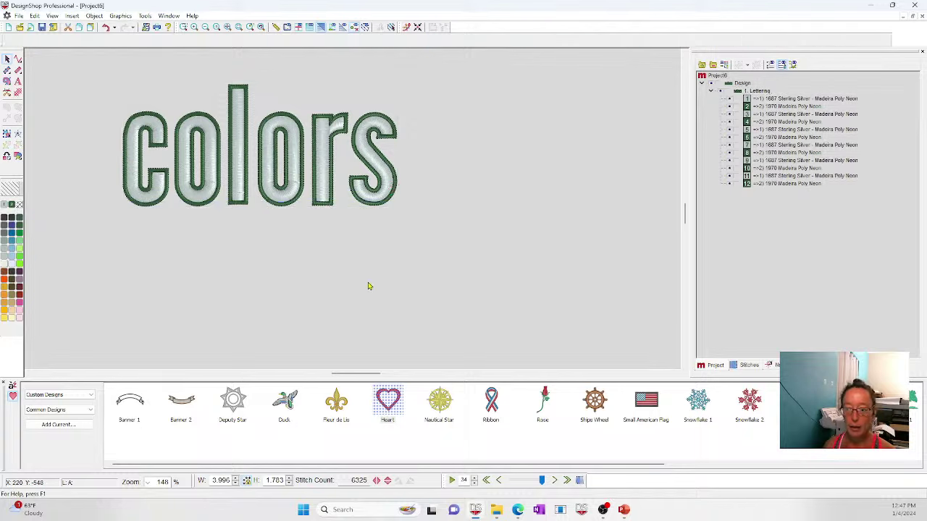
Select individual 1687 Sterling Silver entries in the bordered lettering's colour sequence to examine how they relate to the whole object.
{"action": "left_click", "coordinate": [771, 100]}
{"action": "left_click", "coordinate": [767, 115]}
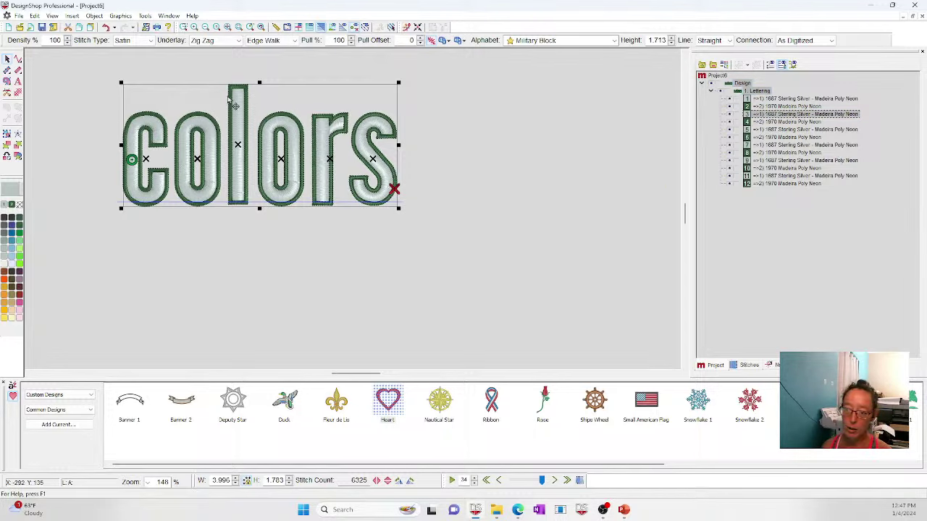
{"action": "left_click", "coordinate": [457, 179]}
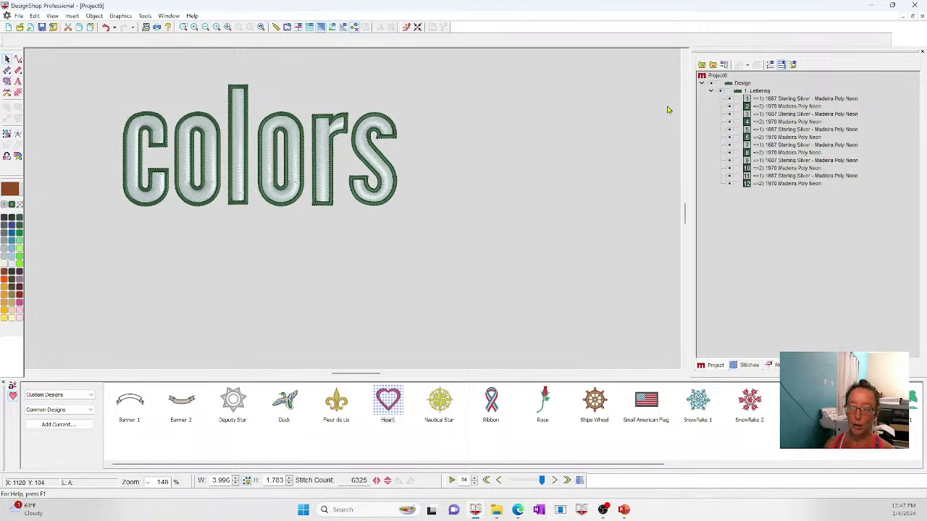
{"action": "left_click", "coordinate": [780, 99]}
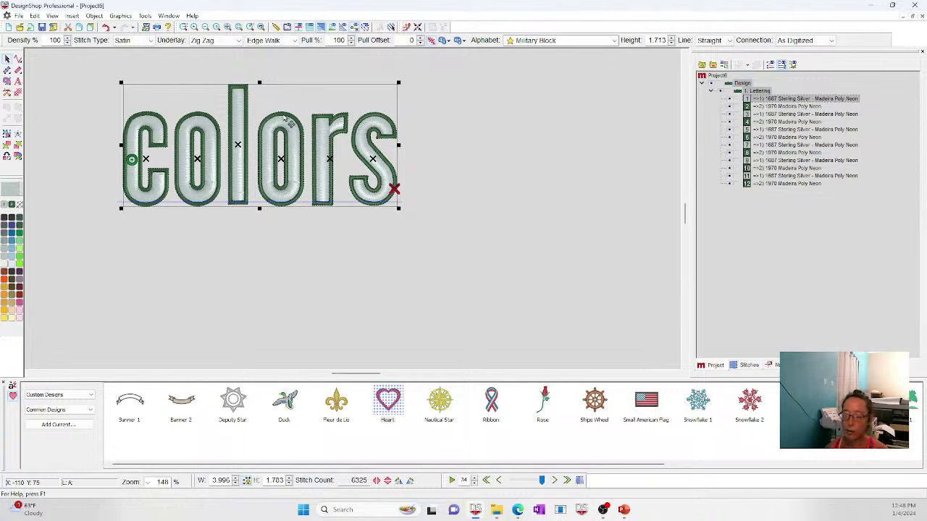
Convert the entire bordered "colors" lettering object to wireframe.
{"action": "right_click", "coordinate": [354, 95]}
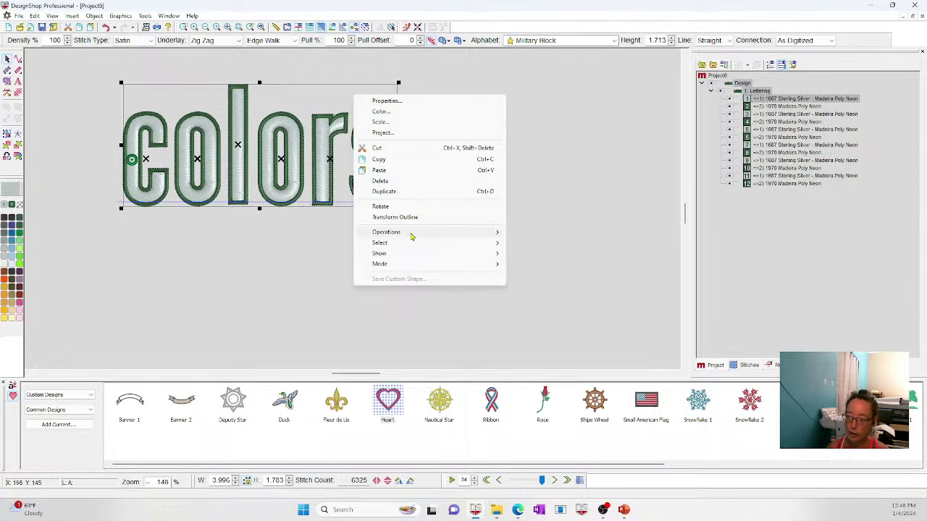
{"action": "left_click", "coordinate": [758, 94]}
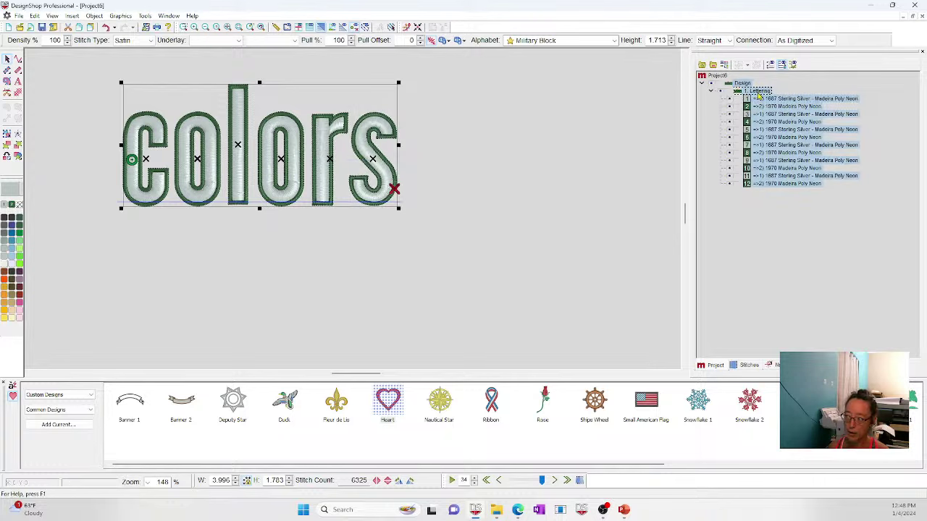
{"action": "right_click", "coordinate": [112, 132]}
{"action": "right_click", "coordinate": [162, 110]}
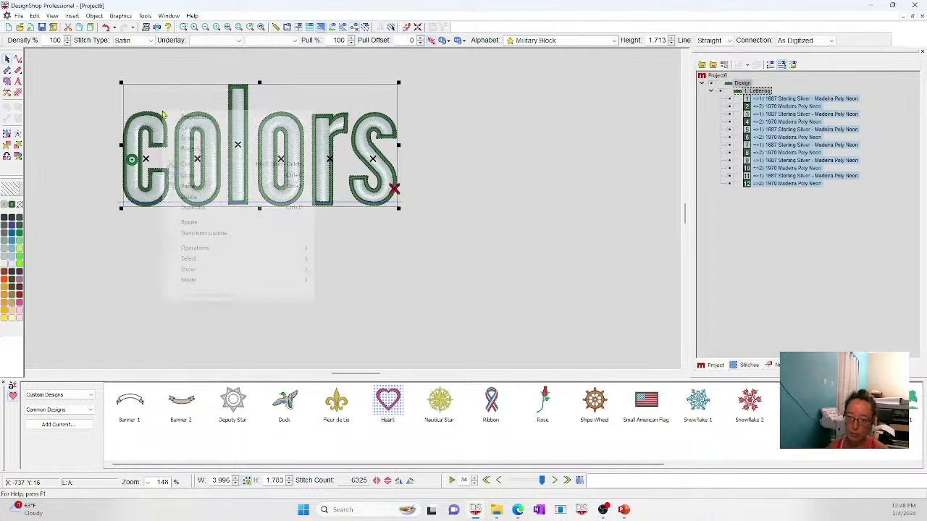
{"action": "mouse_move", "coordinate": [221, 250]}
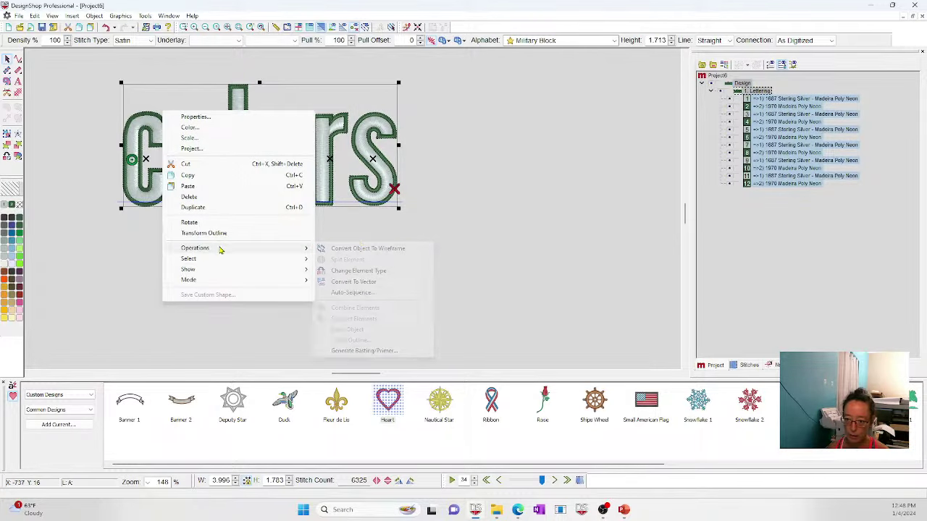
{"action": "left_click", "coordinate": [399, 248]}
{"action": "left_click", "coordinate": [553, 244]}
Select all six 1687 Sterling Silver colour blocks of the converted "colors" letters together, excluding the green border blocks.
{"action": "left_click", "coordinate": [752, 94]}
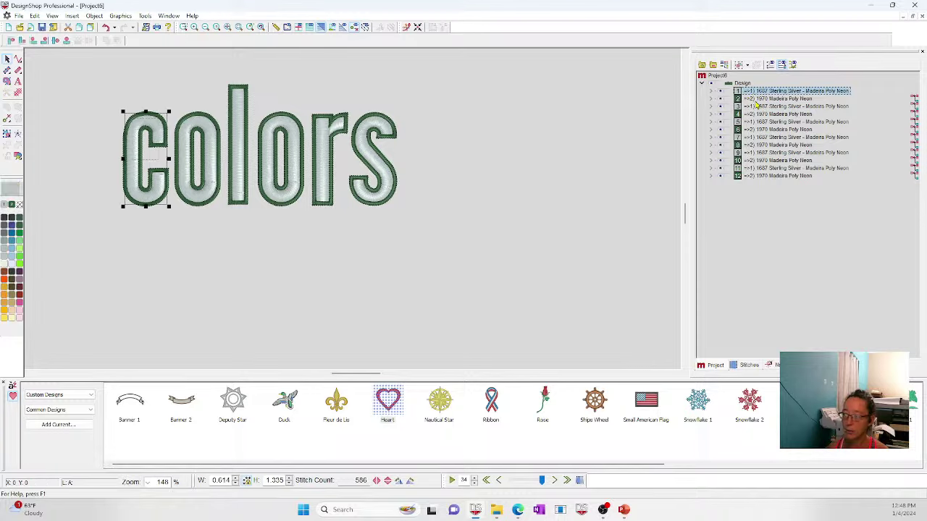
{"action": "left_click", "coordinate": [356, 250]}
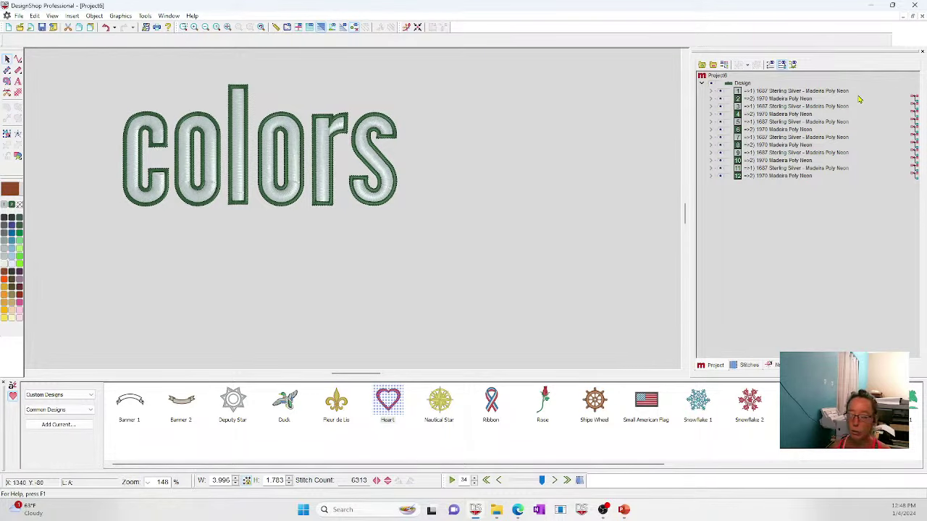
{"action": "left_click", "coordinate": [780, 99]}
{"action": "left_click", "coordinate": [777, 93]}
{"action": "left_click", "coordinate": [772, 106], "text": "ctrl"}
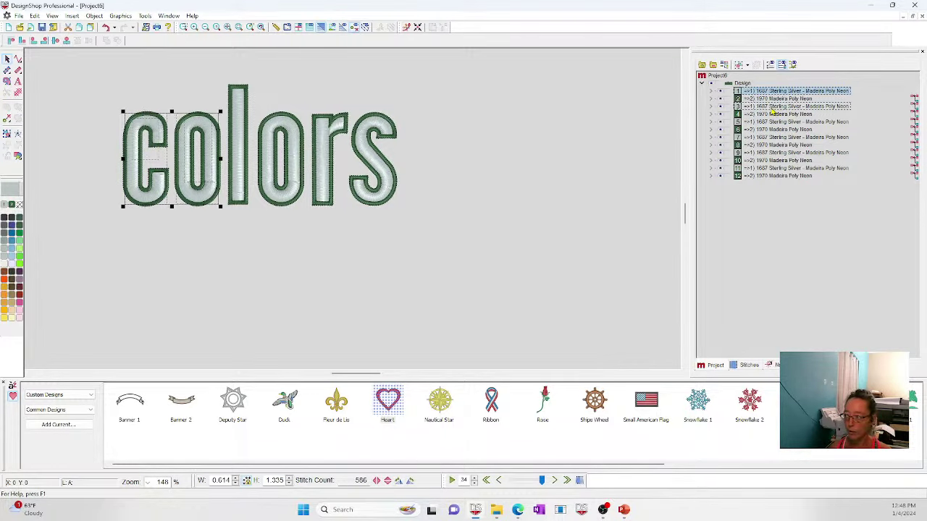
{"action": "left_click", "coordinate": [769, 122], "text": "ctrl"}
{"action": "left_click", "coordinate": [768, 137], "text": "ctrl"}
{"action": "left_click", "coordinate": [764, 152], "text": "ctrl"}
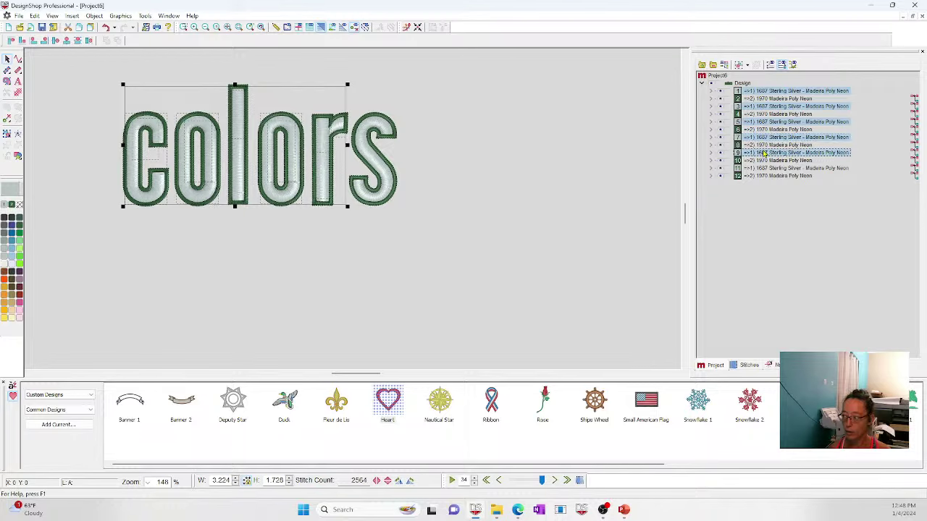
{"action": "left_click", "coordinate": [764, 169], "text": "ctrl"}
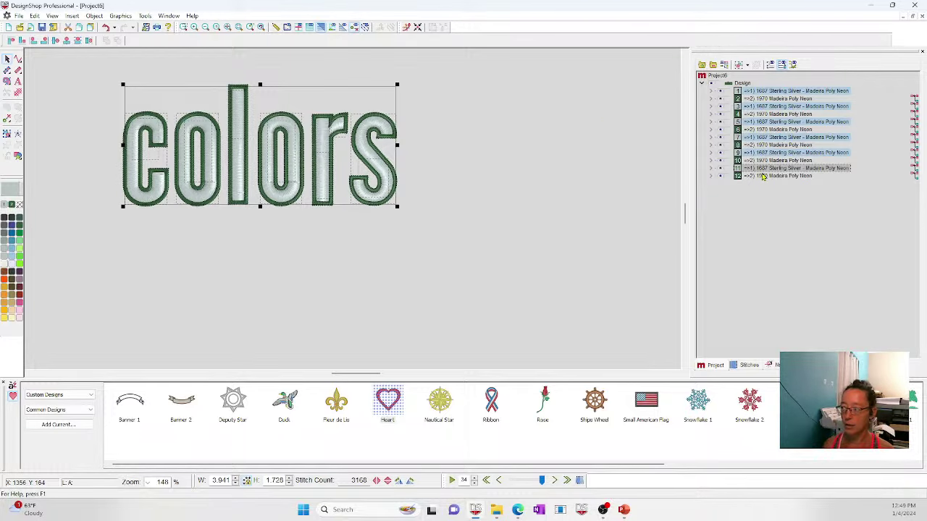
Move the six selected 1687 Sterling Silver blocks to the end of the colour sequence and back to its start, ahead of the green border blocks.
{"action": "left_click_drag", "start_coordinate": [756, 97], "coordinate": [755, 177]}
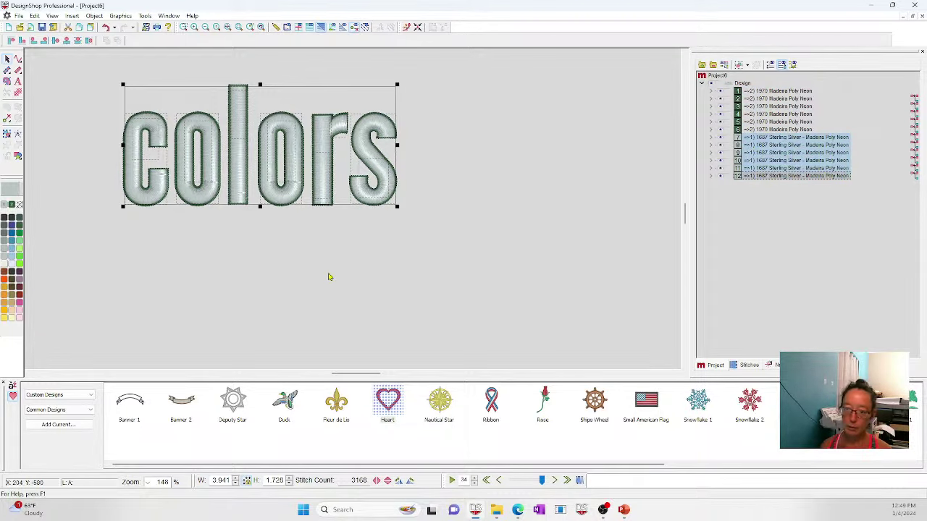
{"action": "left_click_drag", "start_coordinate": [772, 173], "coordinate": [767, 86]}
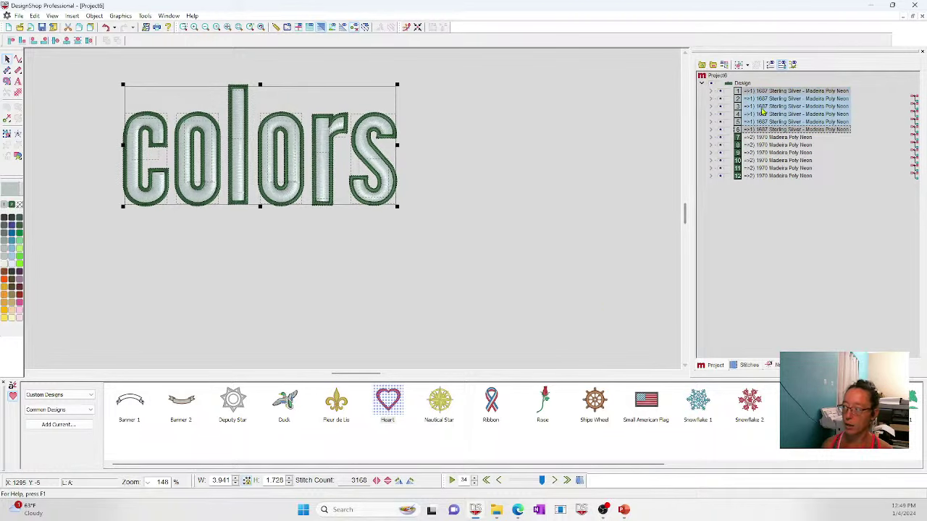
Auto merge the colour blocks, and select the merged silver and green blocks one at a time to check them.
{"action": "left_click", "coordinate": [724, 67]}
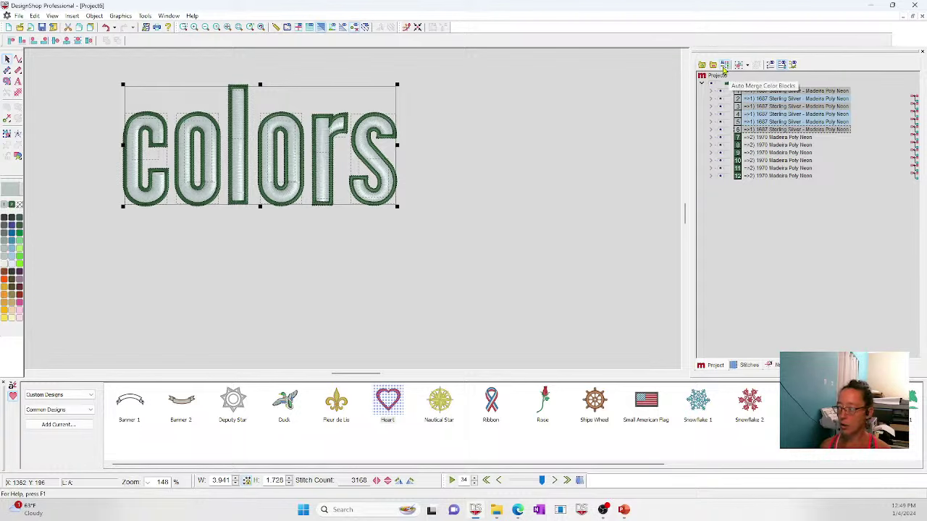
{"action": "left_click", "coordinate": [641, 161]}
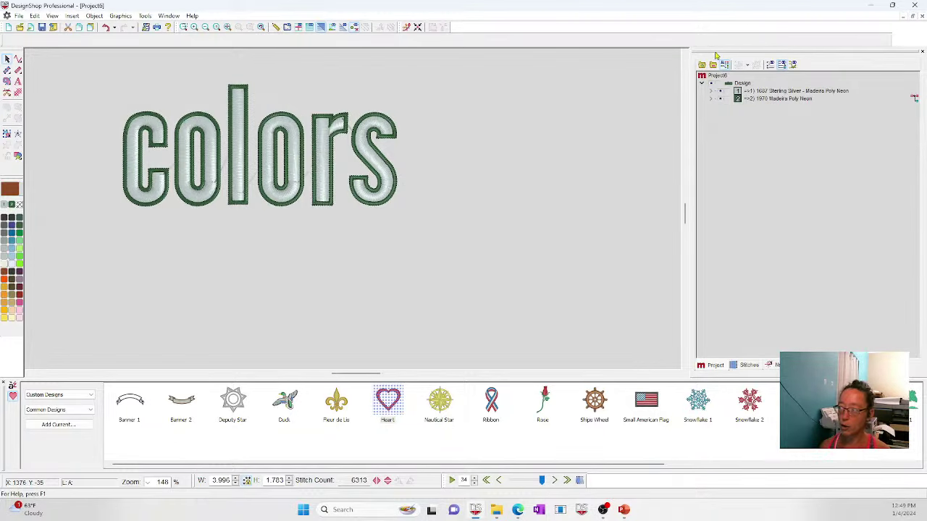
{"action": "left_click", "coordinate": [756, 92]}
{"action": "left_click", "coordinate": [756, 99]}
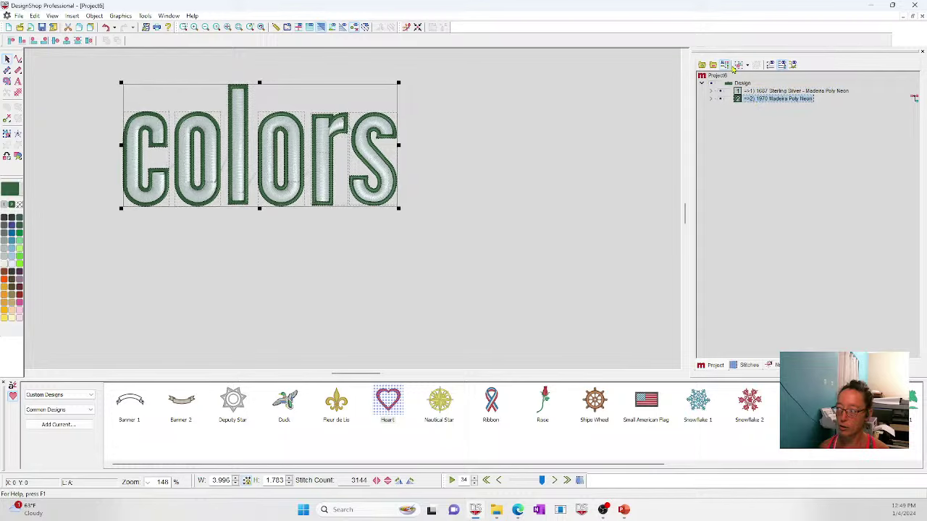
{"action": "left_click", "coordinate": [306, 260]}
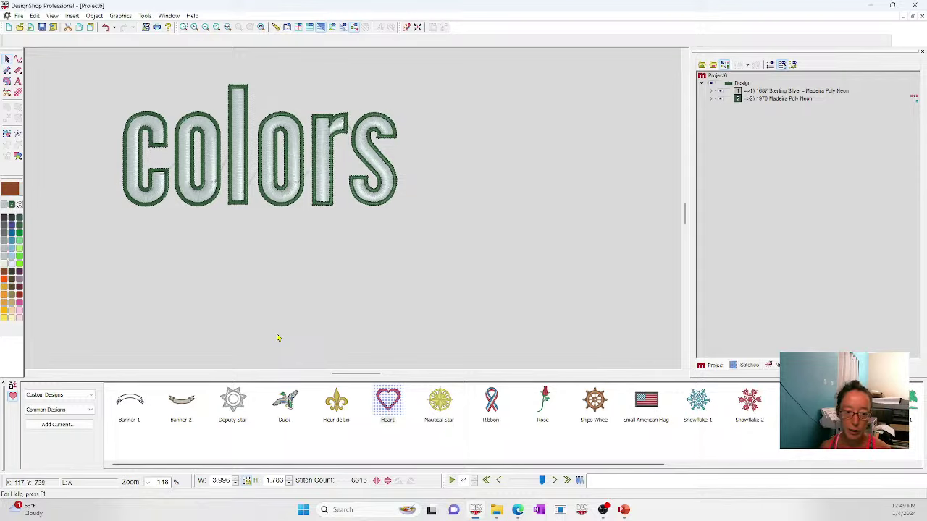
{"action": "left_click", "coordinate": [146, 17]}
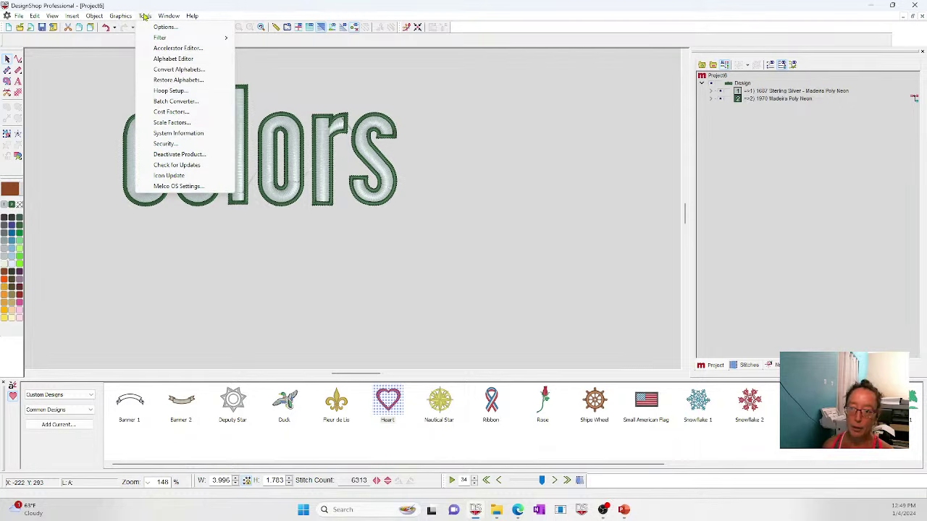
{"action": "left_click", "coordinate": [540, 151]}
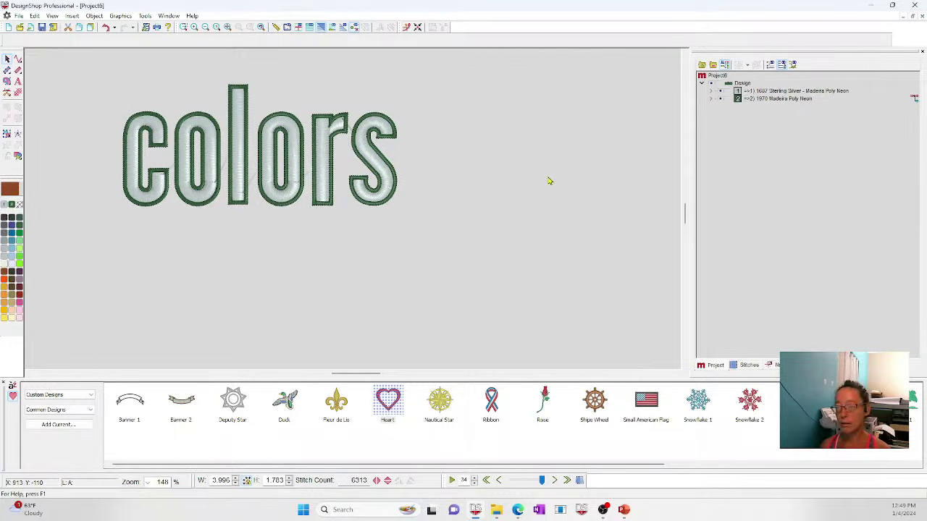
{"action": "left_click_drag", "start_coordinate": [89, 56], "coordinate": [506, 248]}
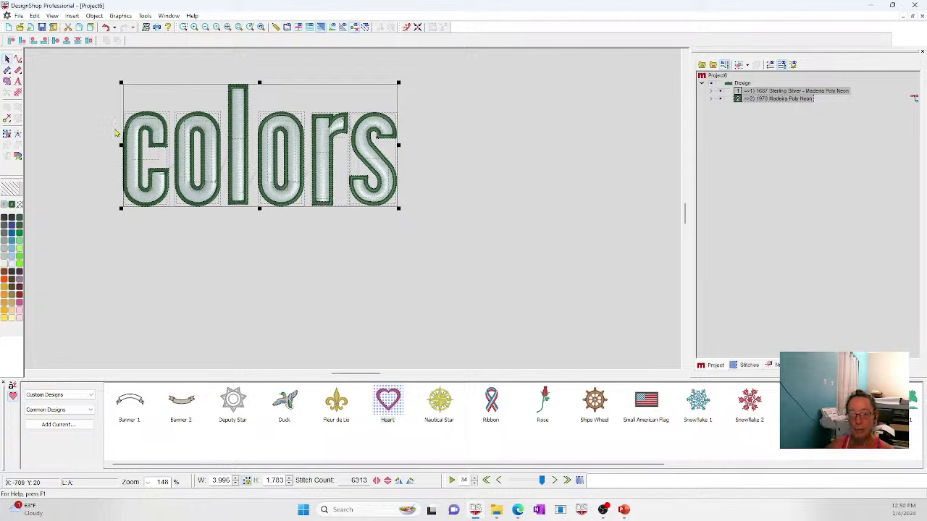
{"action": "left_click", "coordinate": [453, 161]}
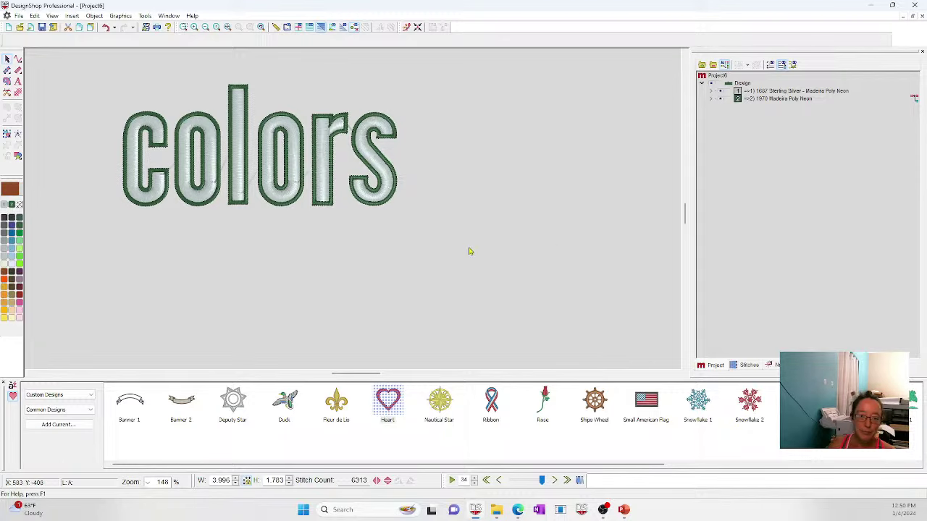
{"action": "left_click_drag", "start_coordinate": [537, 253], "coordinate": [80, 67]}
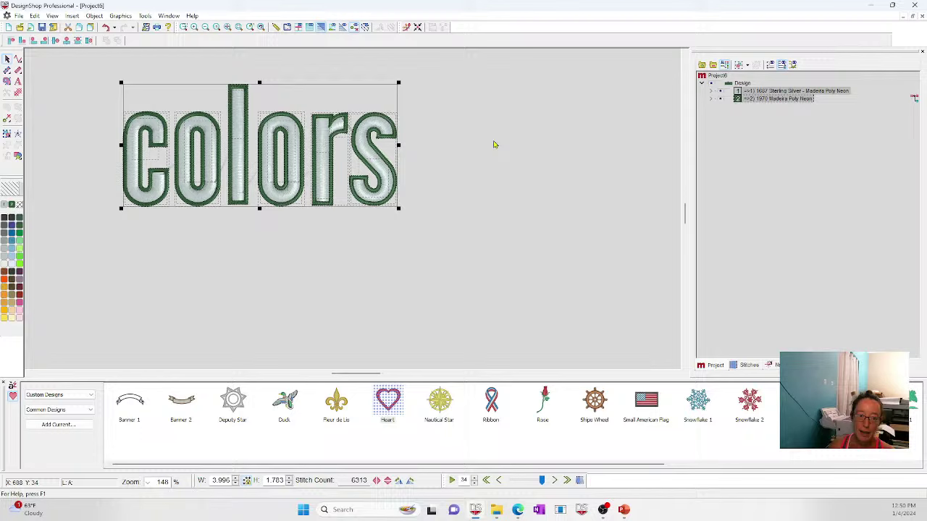
{"action": "left_click", "coordinate": [474, 235]}
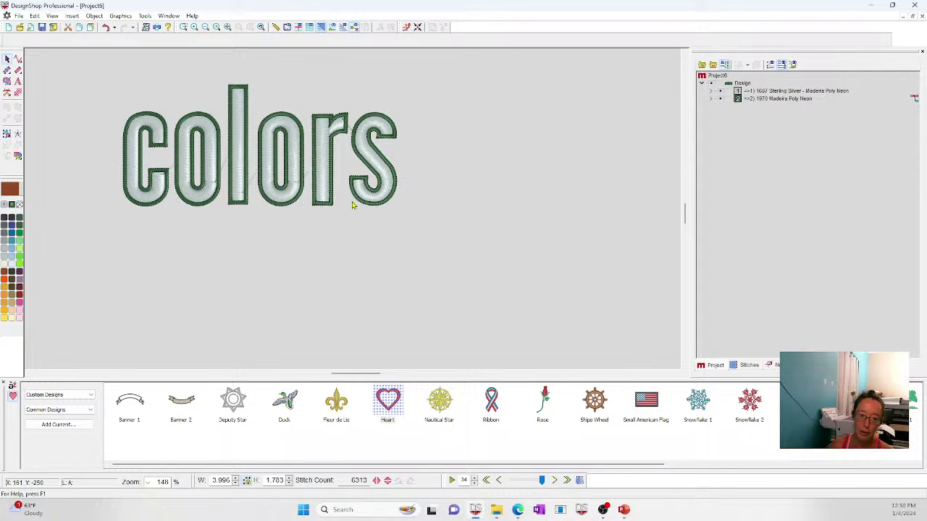
Delete the entire bordered "colors" lettering, covering both its silver and green colour blocks, from the design.
{"action": "left_click_drag", "start_coordinate": [501, 235], "coordinate": [100, 76]}
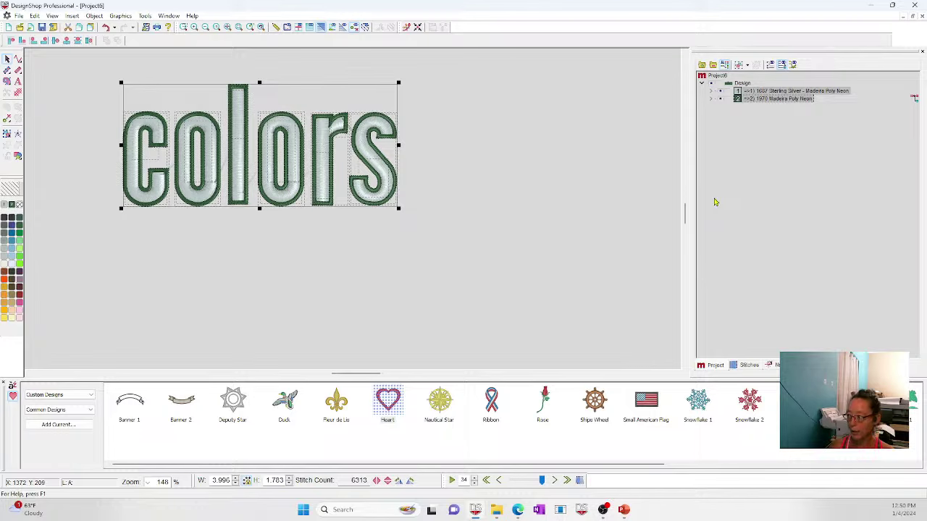
{"action": "key", "text": "Delete"}
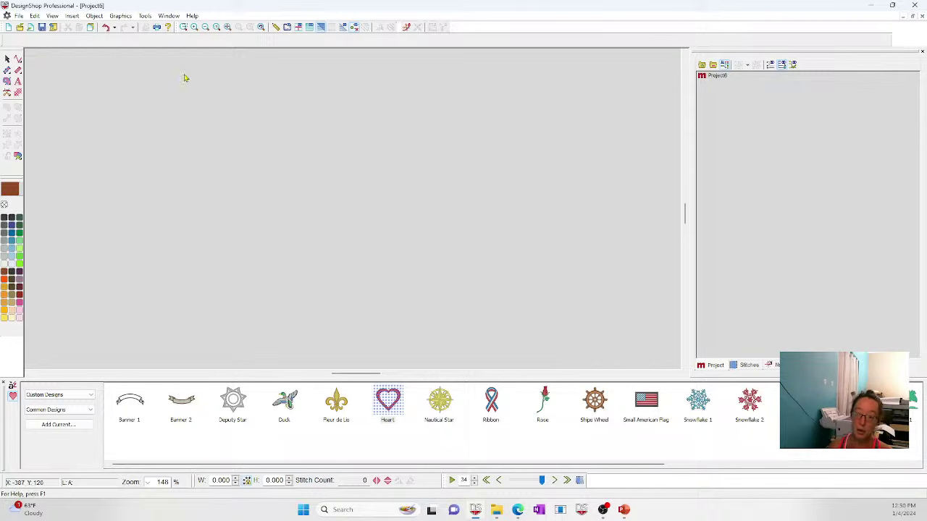
{"action": "left_click", "coordinate": [143, 17]}
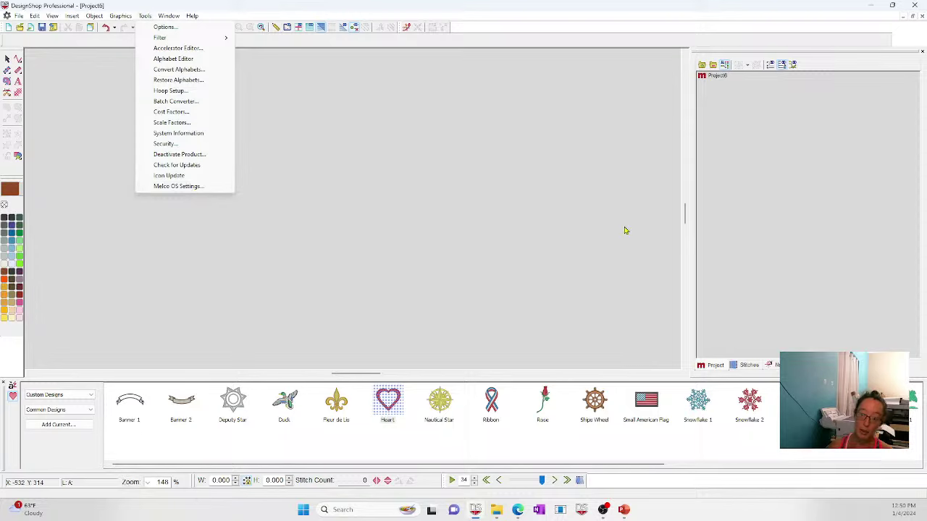
{"action": "left_click", "coordinate": [514, 274]}
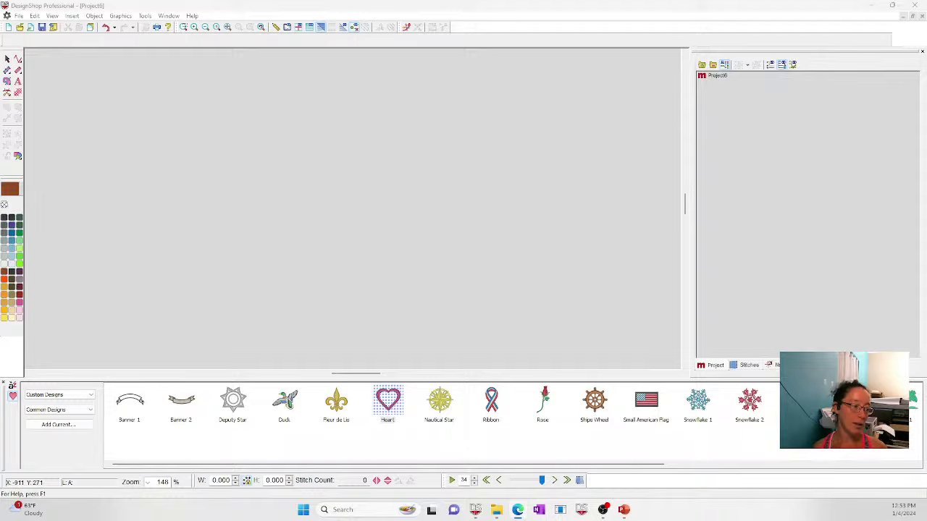
Switch to the browser, review the Impressions Expo locations and dates on Melco's Upcoming Events page, and return to DesignShop.
{"action": "key", "text": "alt+Tab"}
{"action": "left_click_drag", "start_coordinate": [572, 34], "coordinate": [544, 3]}
{"action": "scroll", "coordinate": [608, 245], "scroll_direction": "down", "scroll_amount": 5}
{"action": "scroll", "coordinate": [609, 245], "scroll_direction": "up", "scroll_amount": 1}
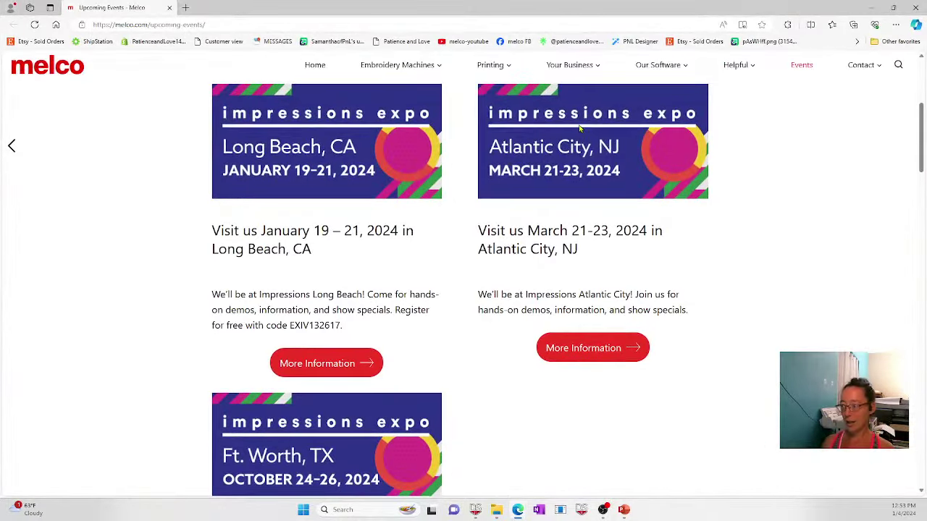
{"action": "scroll", "coordinate": [290, 314], "scroll_direction": "down", "scroll_amount": 3}
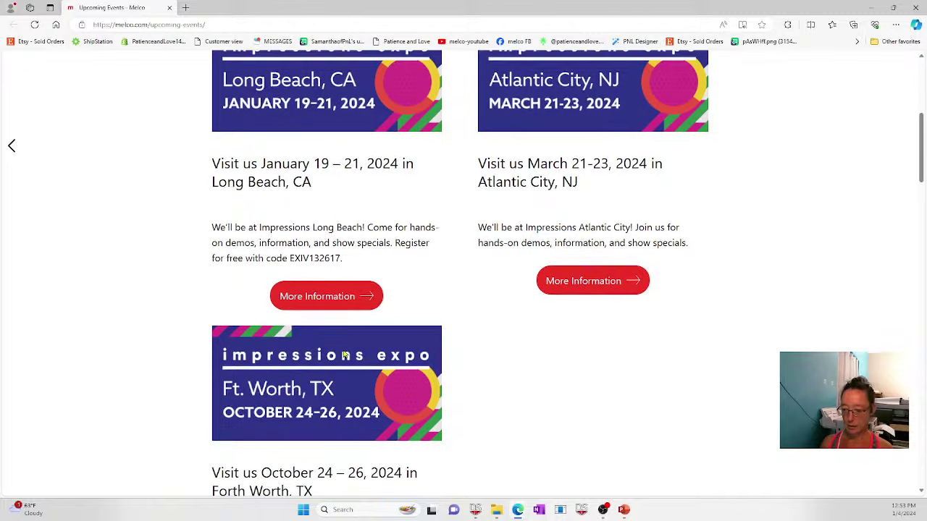
{"action": "scroll", "coordinate": [290, 314], "scroll_direction": "down", "scroll_amount": 4}
{"action": "scroll", "coordinate": [319, 340], "scroll_direction": "up", "scroll_amount": 7}
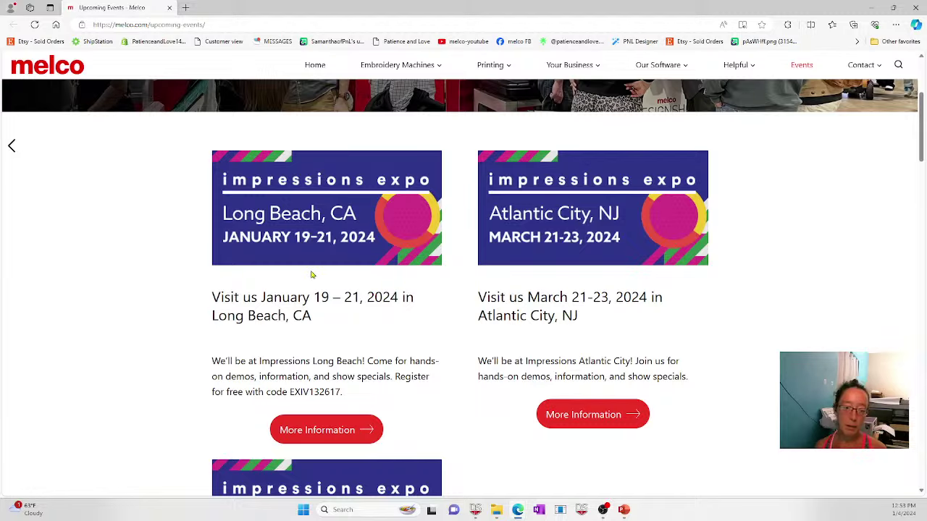
{"action": "scroll", "coordinate": [311, 275], "scroll_direction": "up", "scroll_amount": 1}
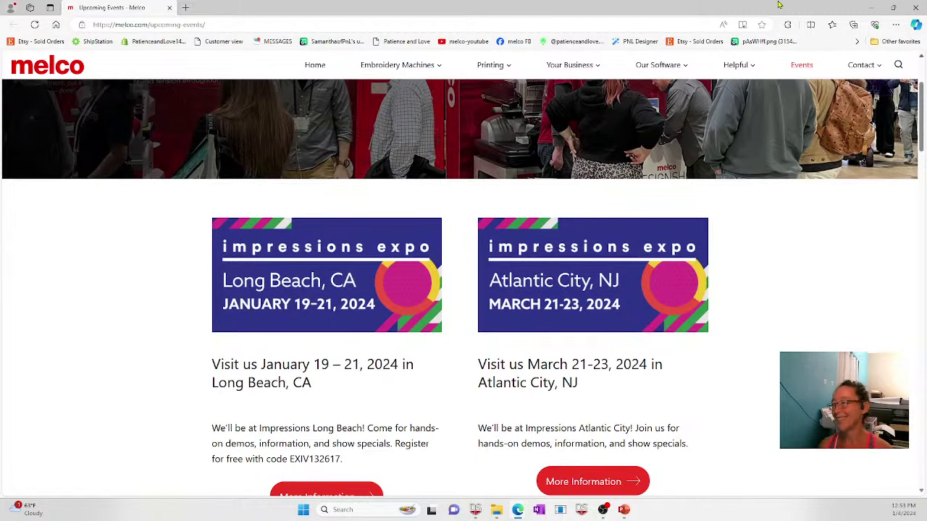
{"action": "left_click", "coordinate": [873, 7]}
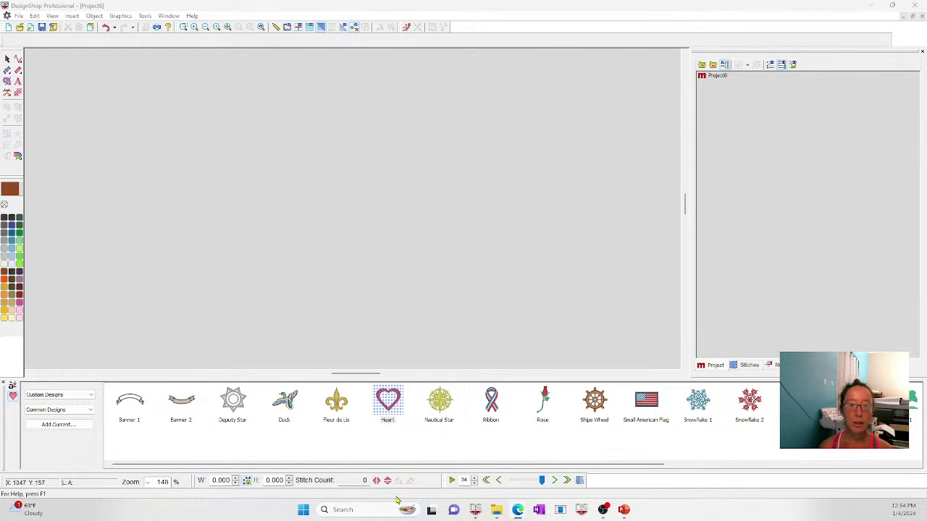